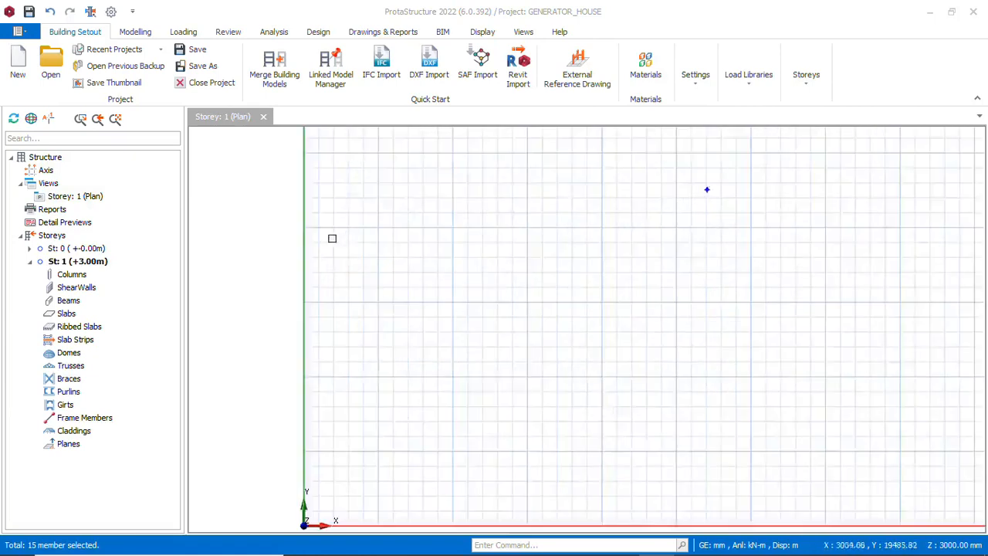
{"action": "scroll", "coordinate": [240, 249], "scroll_direction": "down", "scroll_amount": 1}
{"action": "scroll", "coordinate": [326, 255], "scroll_direction": "up", "scroll_amount": 4}
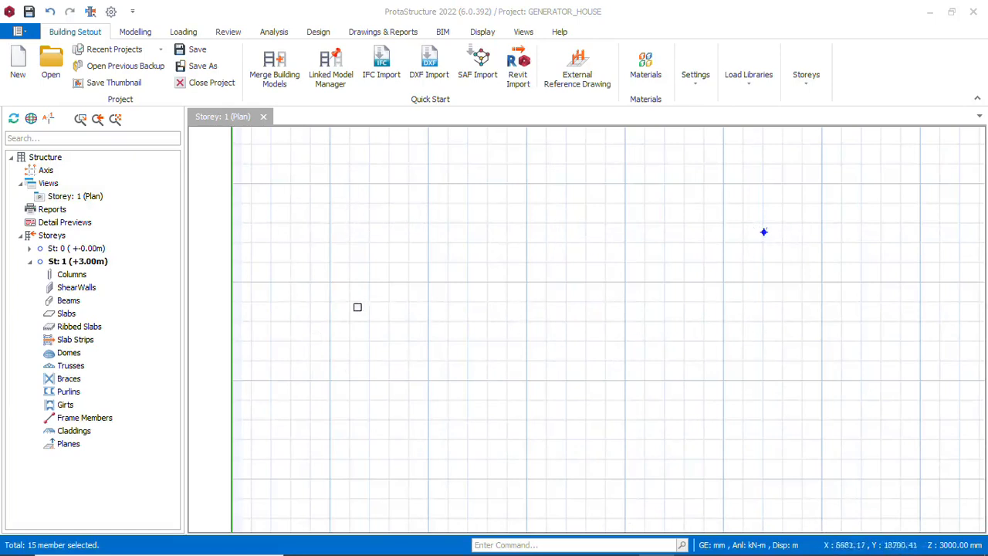
{"action": "scroll", "coordinate": [241, 279], "scroll_direction": "down", "scroll_amount": 1}
{"action": "scroll", "coordinate": [356, 240], "scroll_direction": "up", "scroll_amount": 1}
{"action": "scroll", "coordinate": [355, 240], "scroll_direction": "up", "scroll_amount": 1}
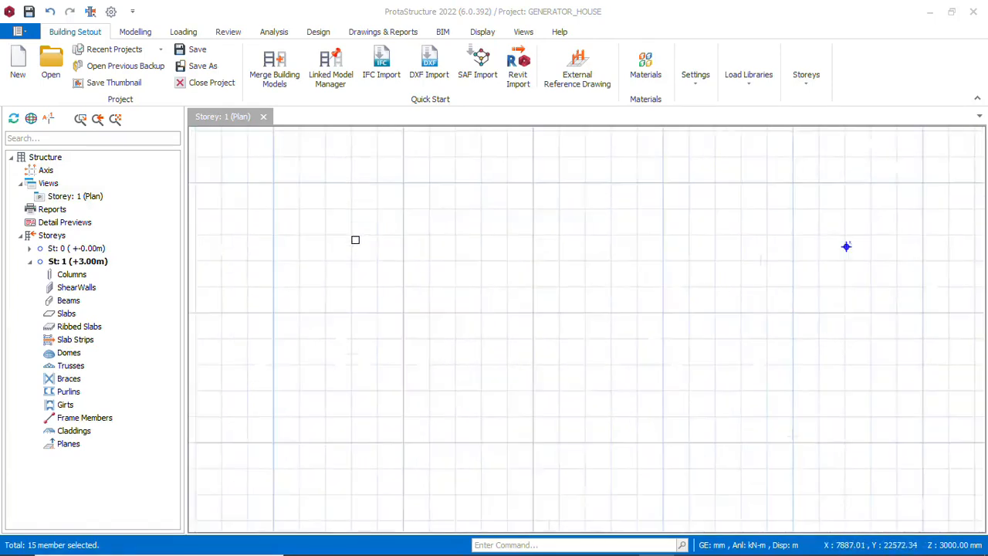
{"action": "scroll", "coordinate": [386, 229], "scroll_direction": "down", "scroll_amount": 1}
{"action": "scroll", "coordinate": [345, 236], "scroll_direction": "up", "scroll_amount": 1}
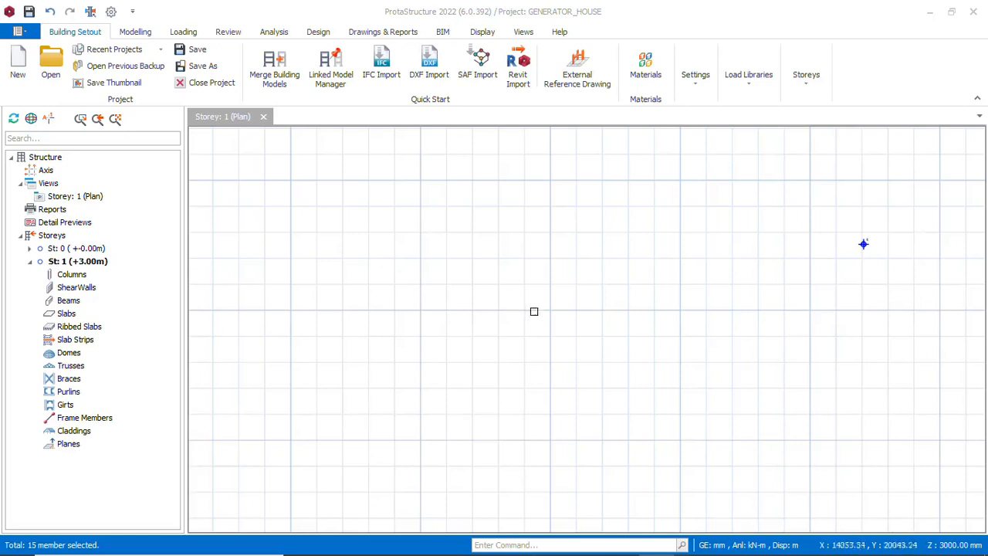
{"action": "scroll", "coordinate": [533, 311], "scroll_direction": "down", "scroll_amount": 1}
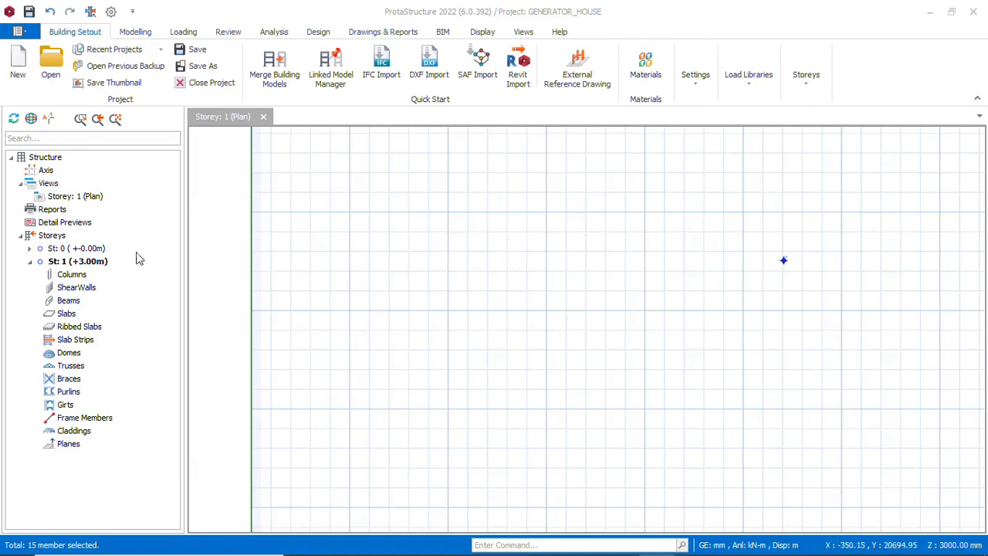
Step: Start the Orthogonal Axis Generator and pick a grid reference point at about X 15752, Y 21393 mm in the plan
{"action": "left_click", "coordinate": [44, 170]}
{"action": "right_click", "coordinate": [45, 170]}
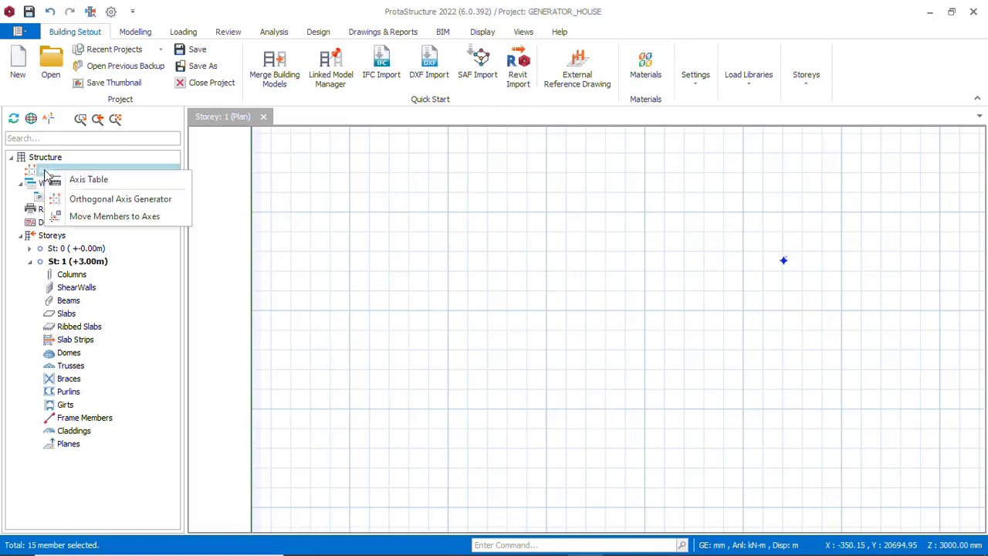
{"action": "left_click", "coordinate": [42, 171]}
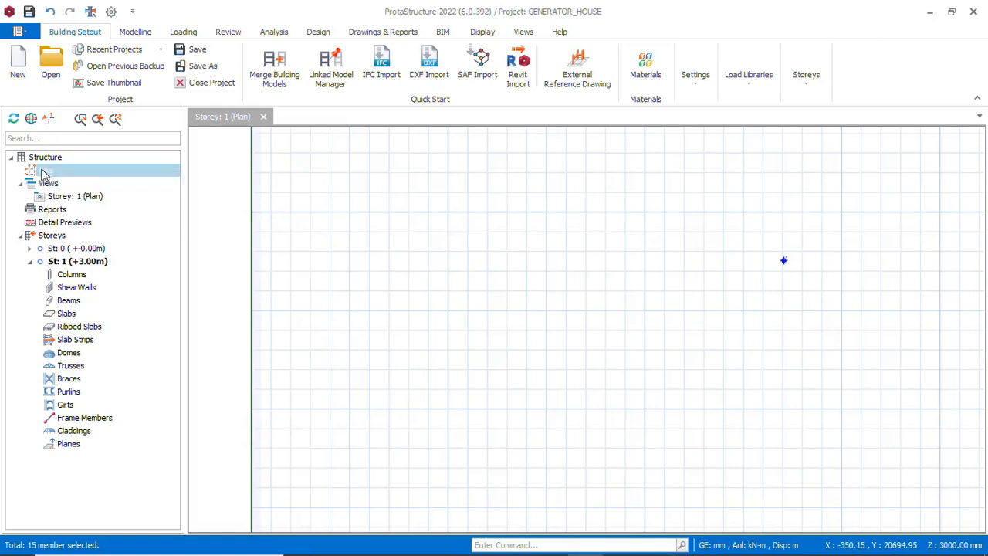
{"action": "right_click", "coordinate": [42, 172]}
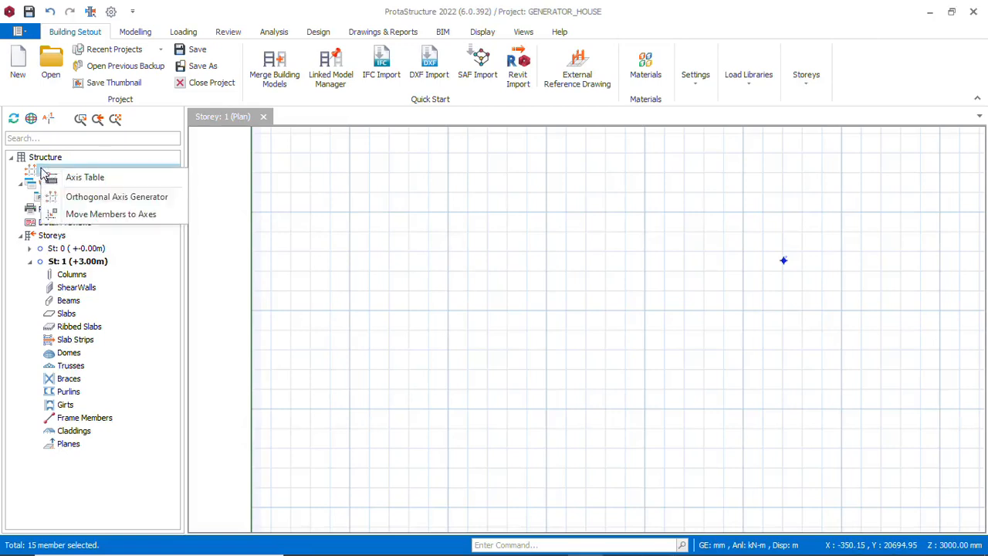
{"action": "left_click", "coordinate": [100, 201]}
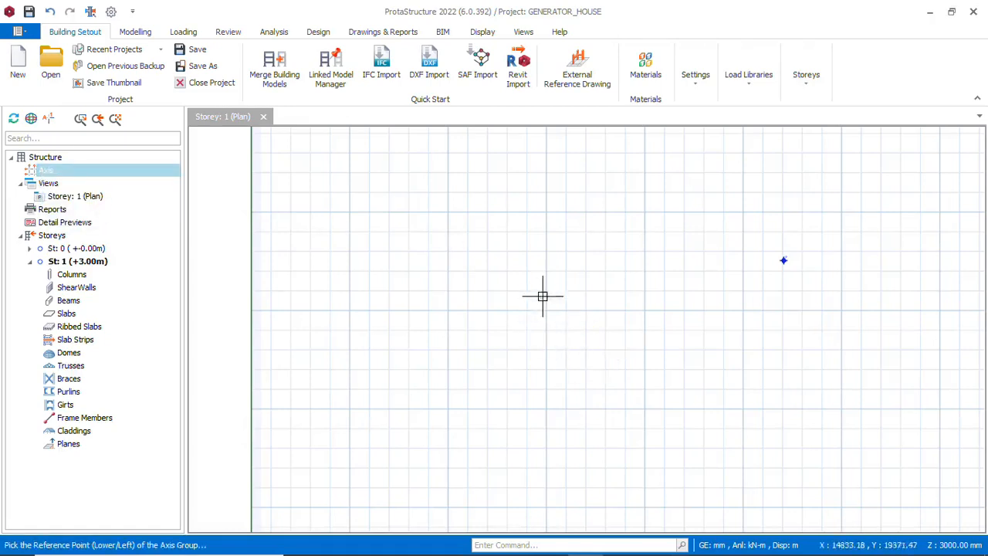
{"action": "left_click", "coordinate": [560, 280]}
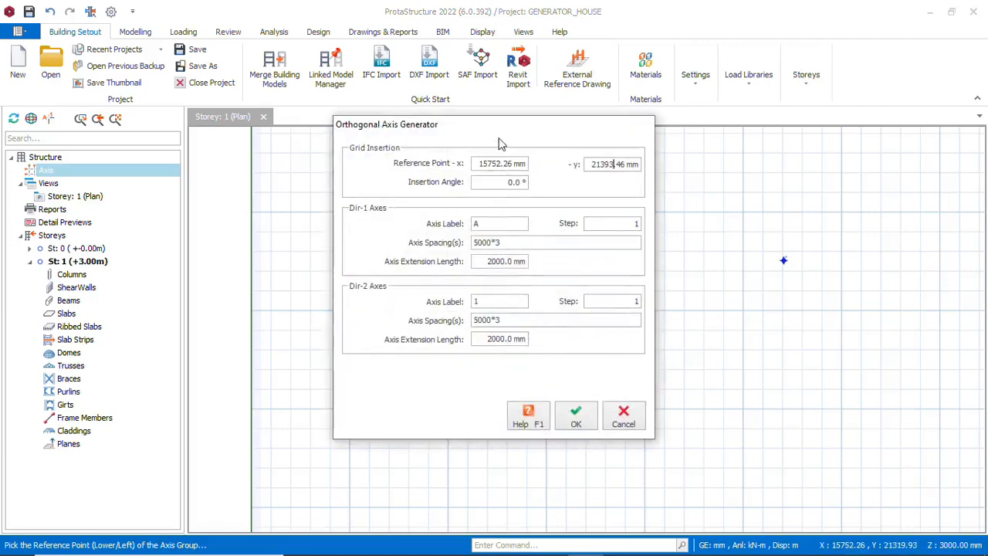
{"action": "left_click_drag", "start_coordinate": [503, 140], "coordinate": [504, 183]}
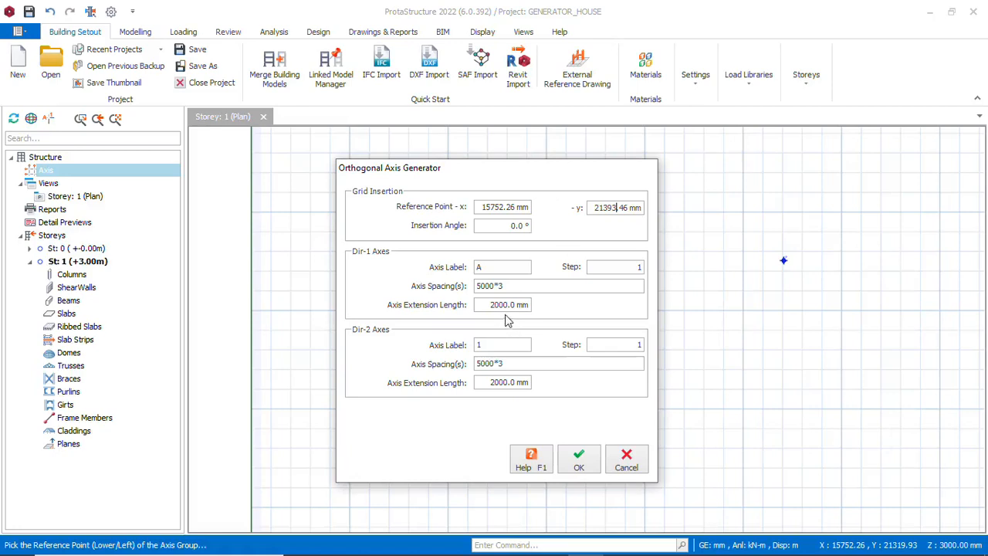
Step: Set the Dir-1 axis spacing to 4000*3 and the Dir-2 spacing to two 3500 mm spans, and generate the grid
{"action": "left_click_drag", "start_coordinate": [476, 178], "coordinate": [433, 154]}
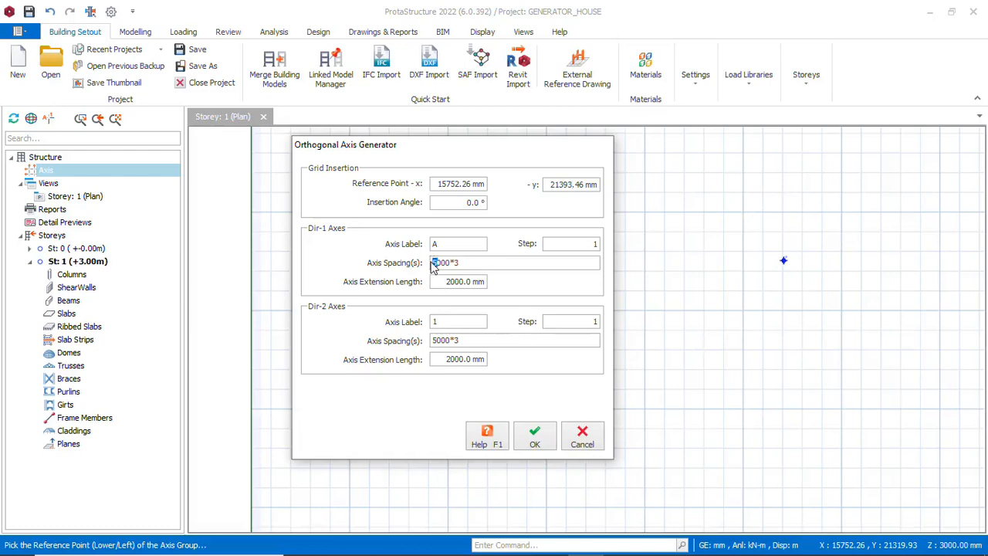
{"action": "type", "text": "4"}
{"action": "left_click", "coordinate": [461, 262]}
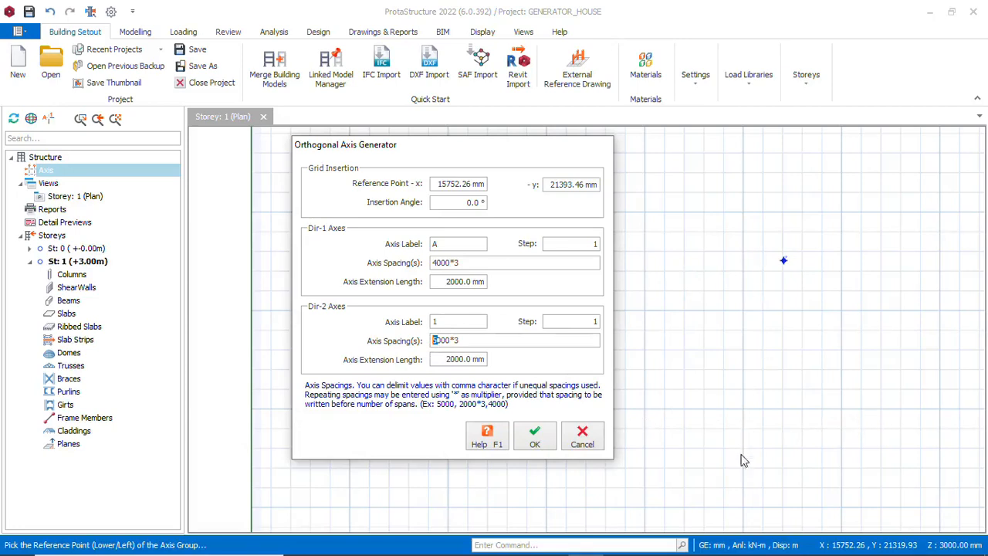
{"action": "double_click", "coordinate": [446, 340]}
{"action": "type", "text": "3500"}
{"action": "left_click", "coordinate": [535, 437]}
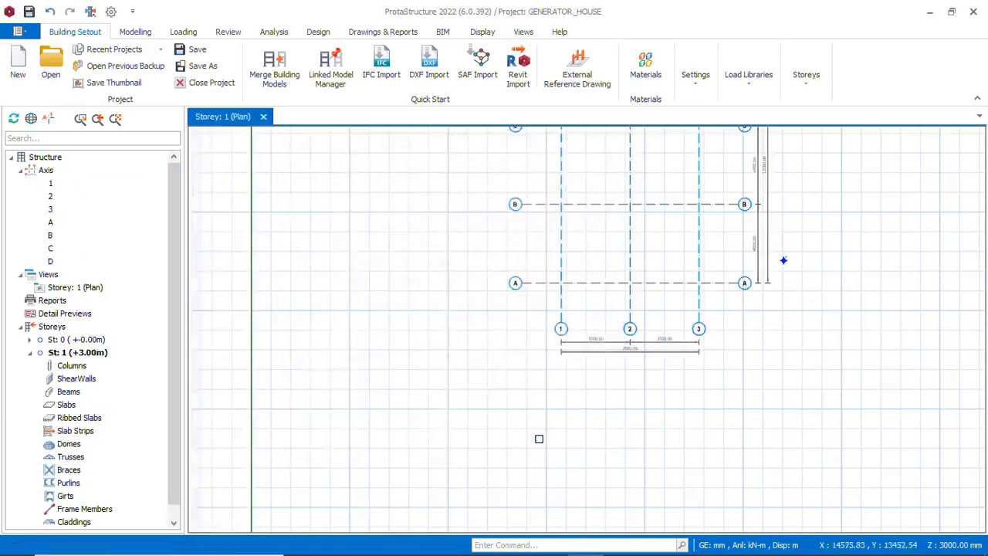
Step: Examine the span and overall dimensions of the generated grid along axes 1–3 and A–D
{"action": "scroll", "coordinate": [591, 234], "scroll_direction": "up", "scroll_amount": 5}
{"action": "scroll", "coordinate": [507, 157], "scroll_direction": "down", "scroll_amount": 3}
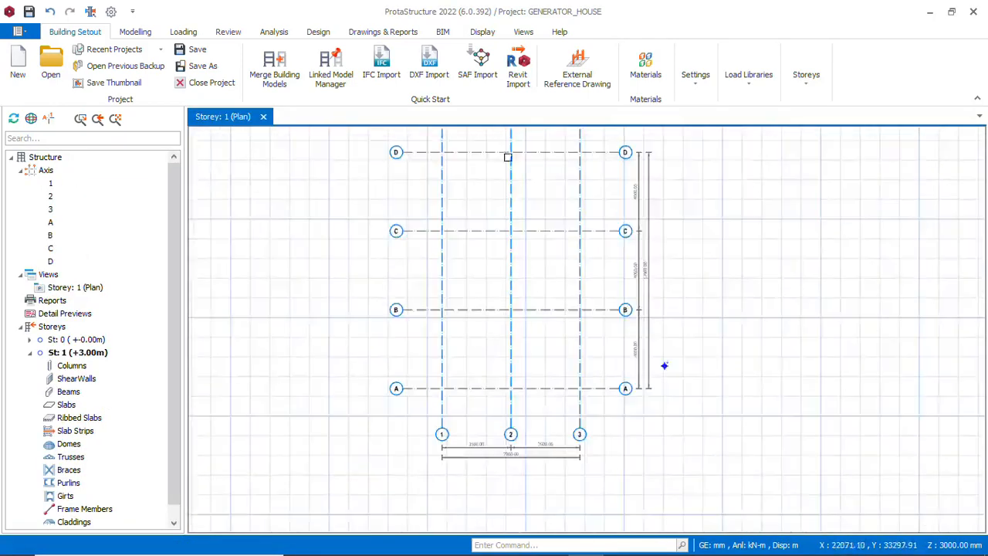
{"action": "scroll", "coordinate": [496, 501], "scroll_direction": "up", "scroll_amount": 4}
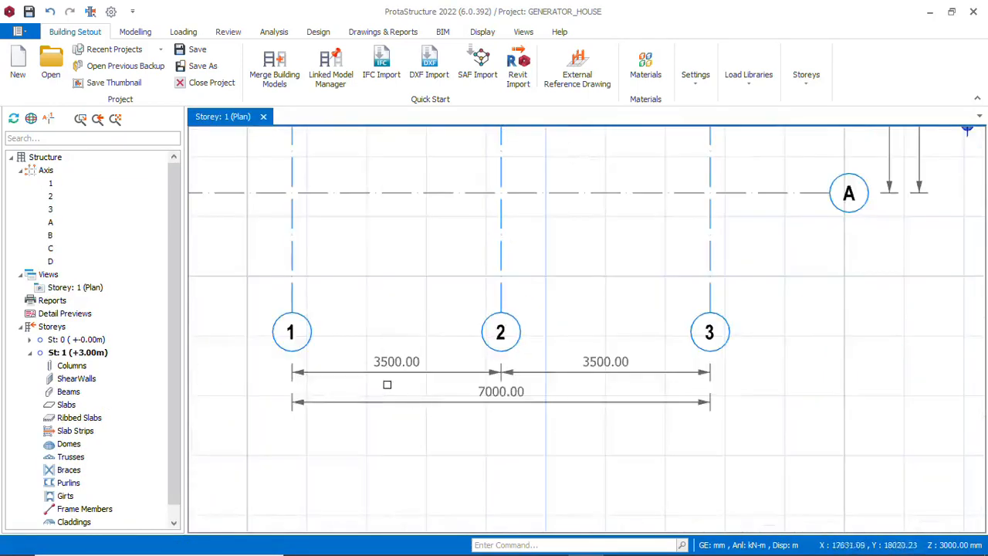
{"action": "scroll", "coordinate": [365, 375], "scroll_direction": "down", "scroll_amount": 2}
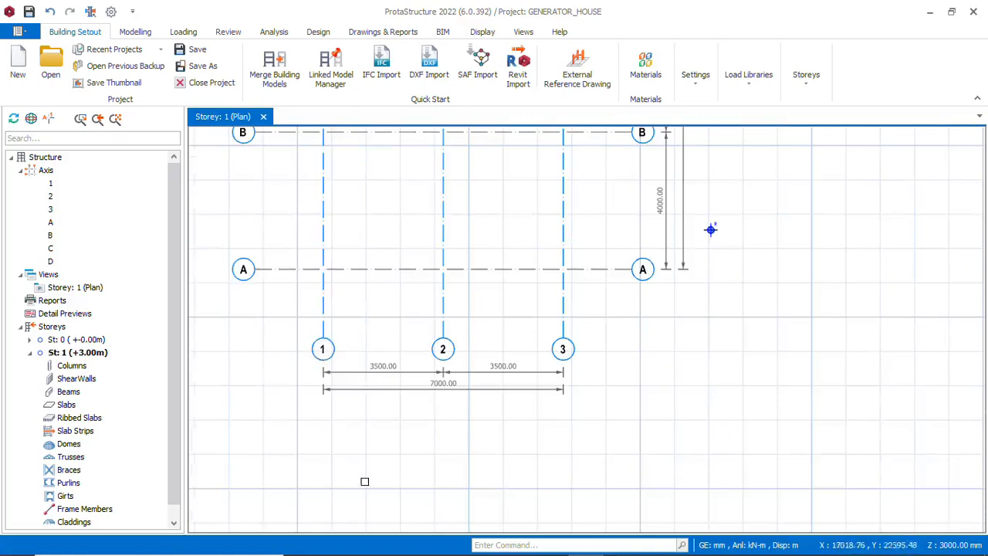
{"action": "scroll", "coordinate": [383, 383], "scroll_direction": "up", "scroll_amount": 3}
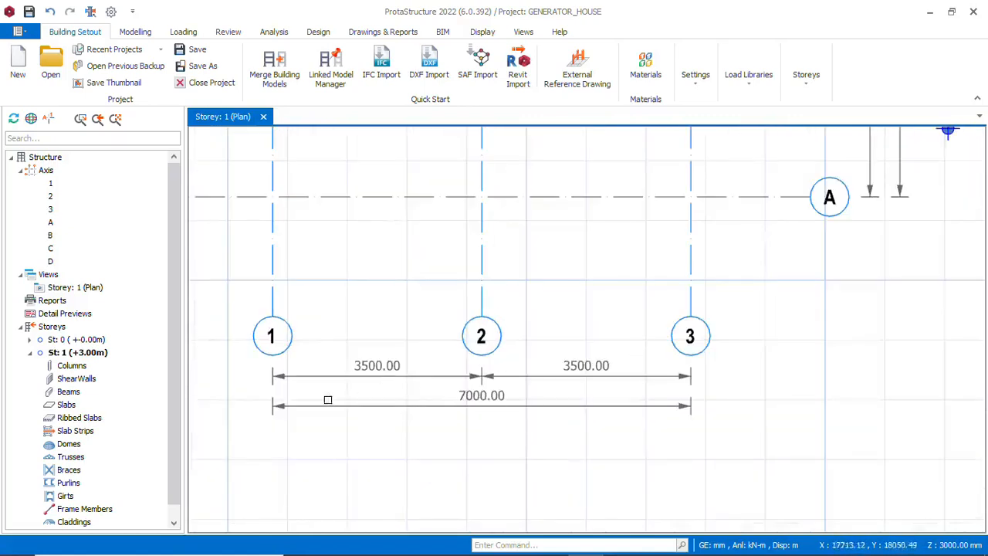
{"action": "scroll", "coordinate": [701, 408], "scroll_direction": "down", "scroll_amount": 3}
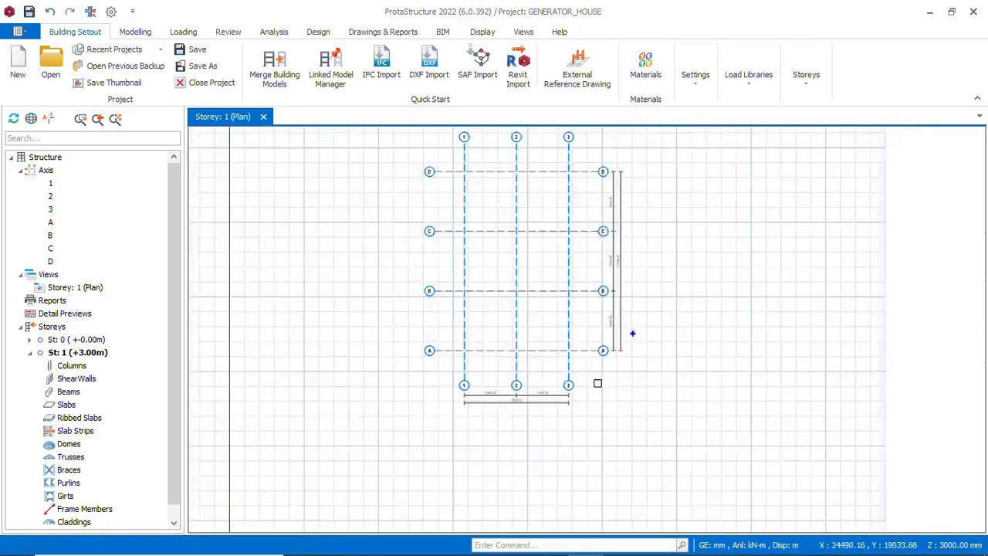
{"action": "scroll", "coordinate": [634, 195], "scroll_direction": "up", "scroll_amount": 3}
{"action": "scroll", "coordinate": [633, 198], "scroll_direction": "down", "scroll_amount": 2}
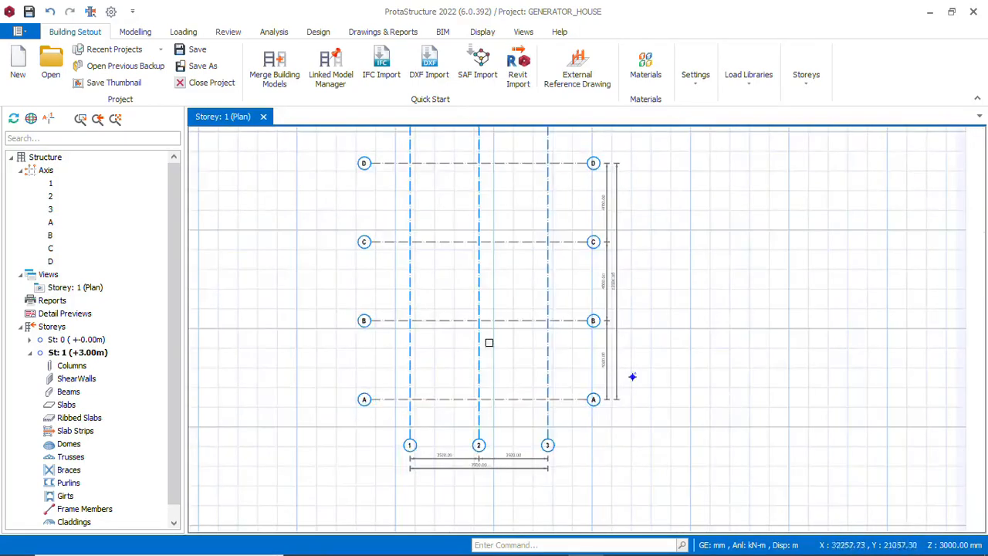
{"action": "scroll", "coordinate": [641, 371], "scroll_direction": "up", "scroll_amount": 3}
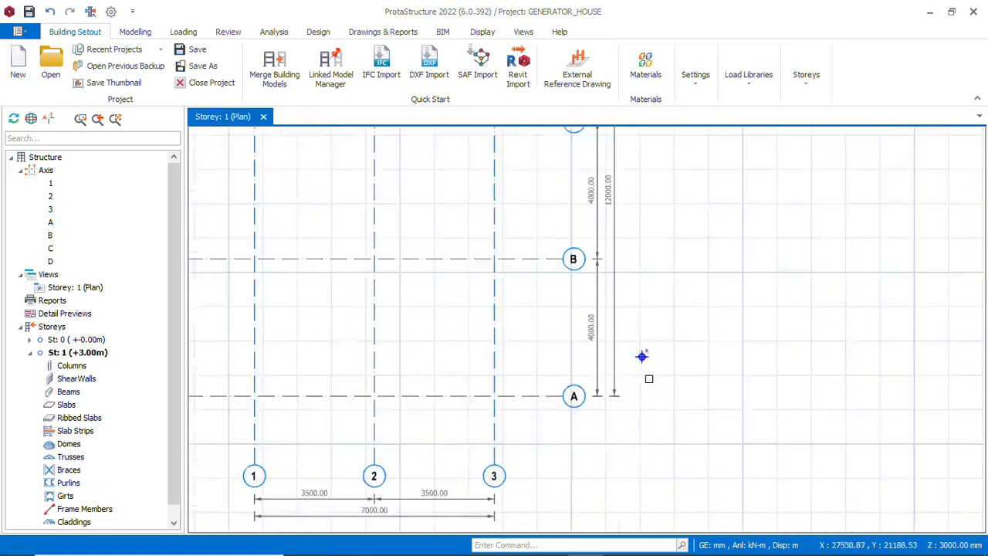
{"action": "scroll", "coordinate": [653, 359], "scroll_direction": "down", "scroll_amount": 2}
{"action": "scroll", "coordinate": [636, 365], "scroll_direction": "up", "scroll_amount": 2}
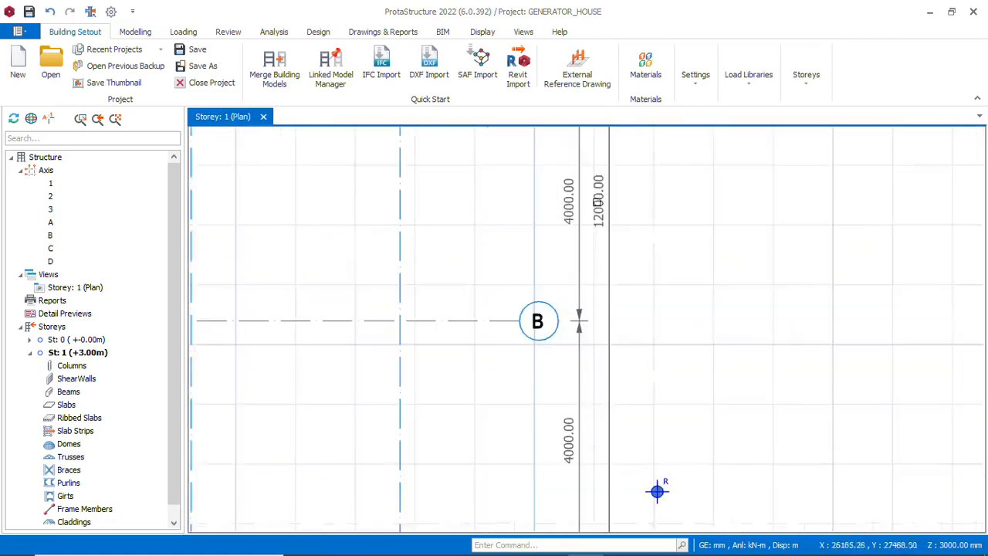
{"action": "scroll", "coordinate": [640, 437], "scroll_direction": "down", "scroll_amount": 3}
{"action": "scroll", "coordinate": [634, 420], "scroll_direction": "up", "scroll_amount": 3}
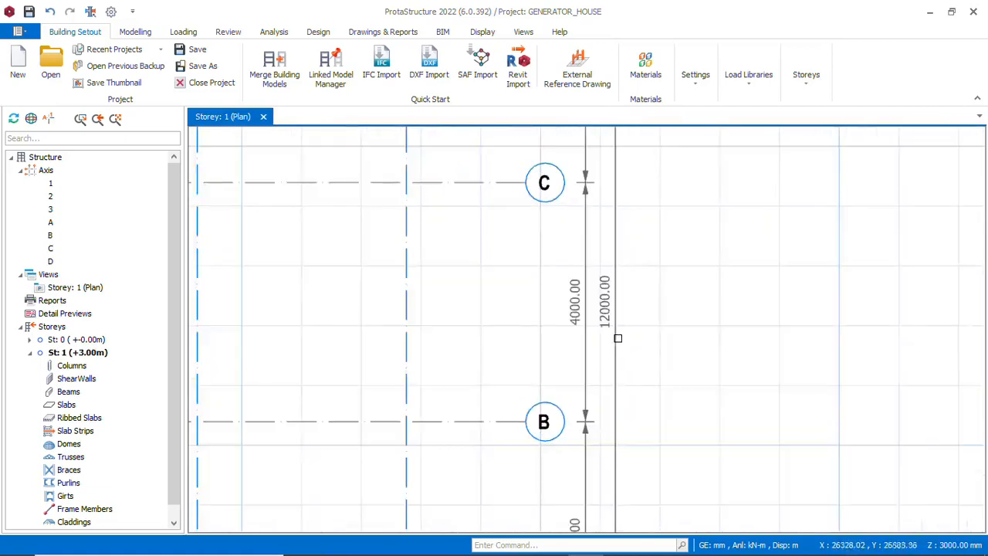
{"action": "scroll", "coordinate": [653, 410], "scroll_direction": "down", "scroll_amount": 5}
{"action": "scroll", "coordinate": [656, 392], "scroll_direction": "up", "scroll_amount": 3}
{"action": "scroll", "coordinate": [748, 417], "scroll_direction": "down", "scroll_amount": 4}
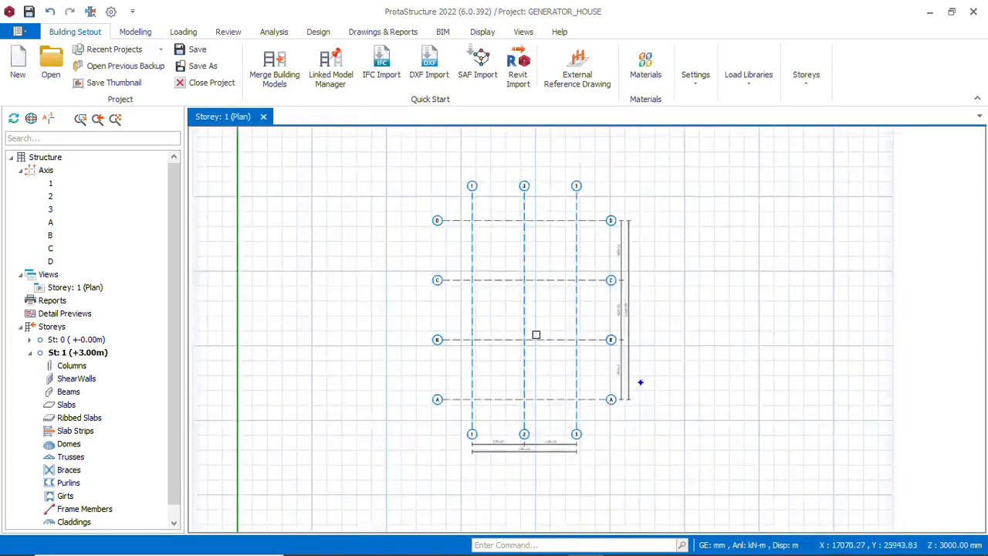
{"action": "scroll", "coordinate": [640, 384], "scroll_direction": "up", "scroll_amount": 2}
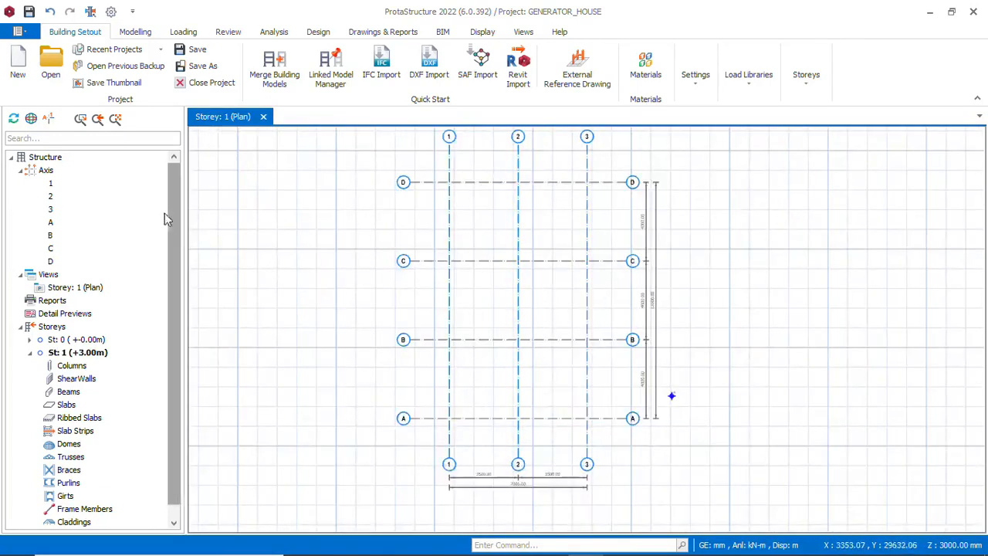
{"action": "scroll", "coordinate": [404, 249], "scroll_direction": "down", "scroll_amount": 2}
{"action": "scroll", "coordinate": [337, 230], "scroll_direction": "up", "scroll_amount": 2}
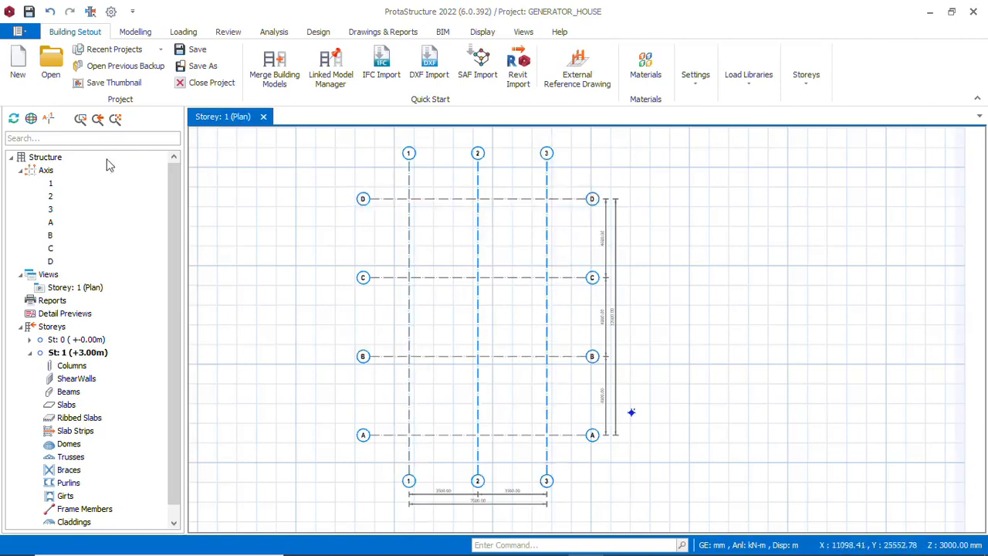
Step: Start the Column command with b1 and b2 both set to 225 mm and the section centred on the axis intersection
{"action": "left_click", "coordinate": [135, 32]}
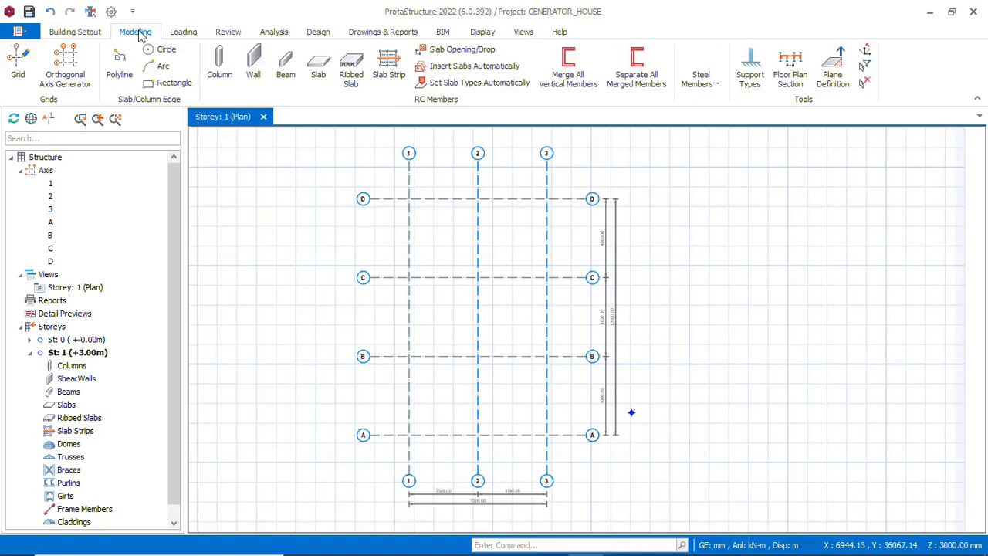
{"action": "left_click", "coordinate": [220, 66]}
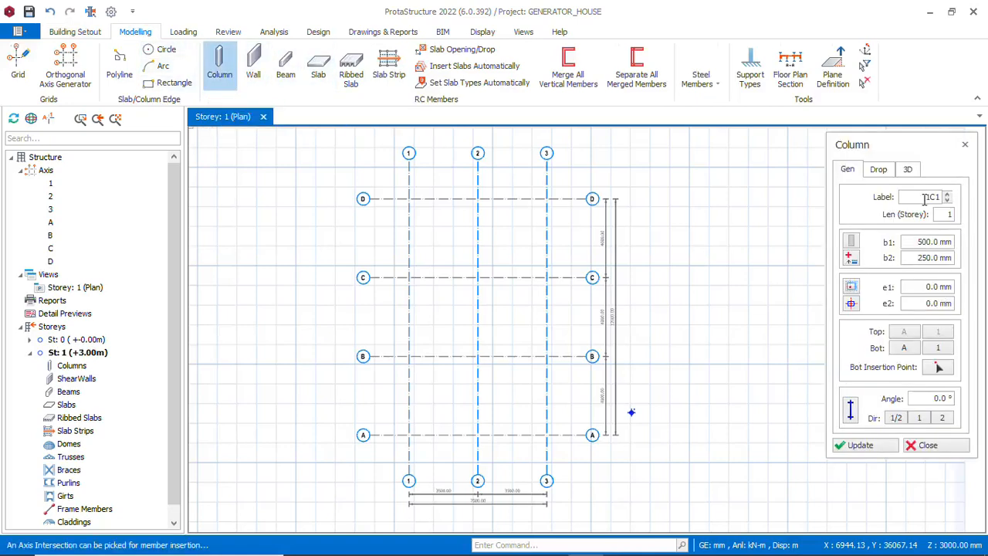
{"action": "left_click", "coordinate": [934, 242]}
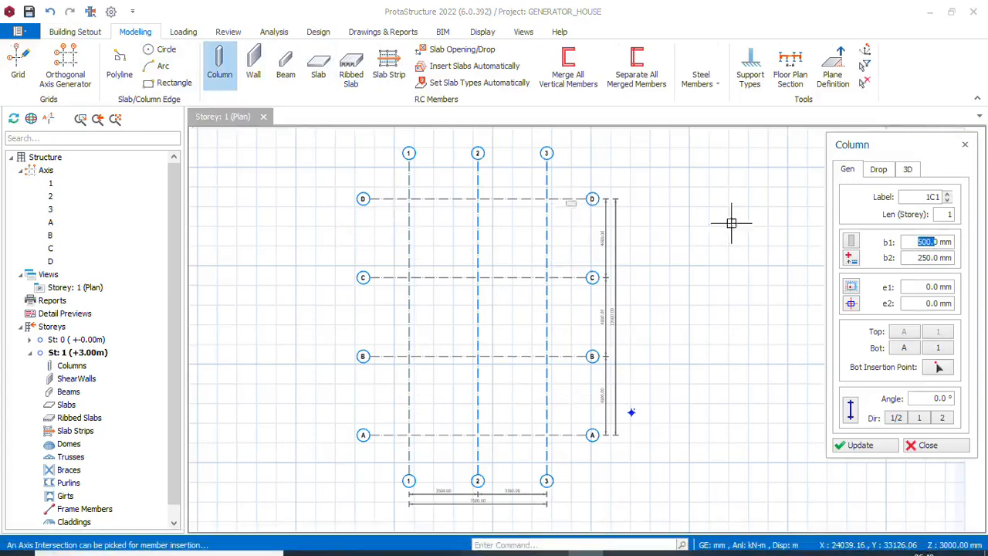
{"action": "left_click_drag", "start_coordinate": [940, 242], "coordinate": [932, 242]}
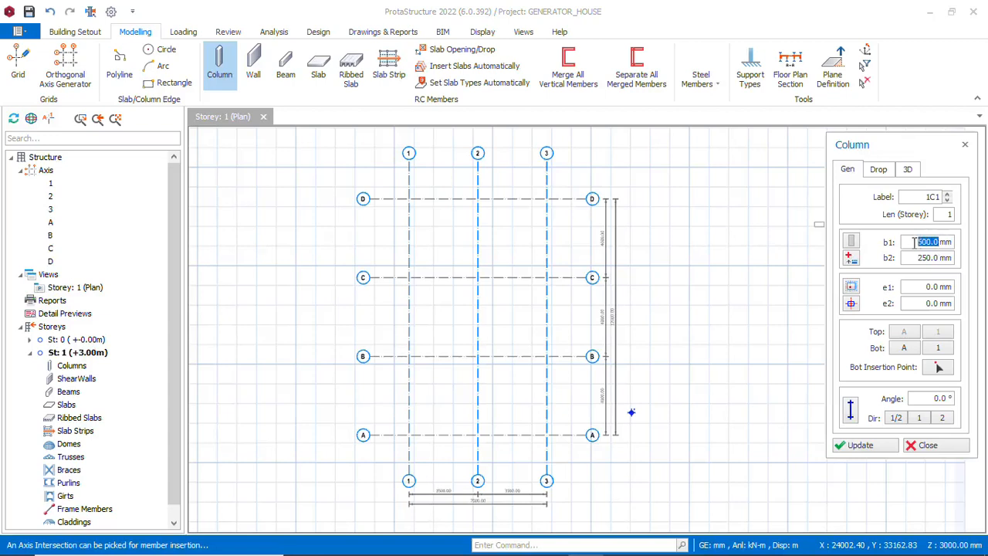
{"action": "type", "text": "225"}
{"action": "left_click_drag", "start_coordinate": [940, 258], "coordinate": [926, 259]}
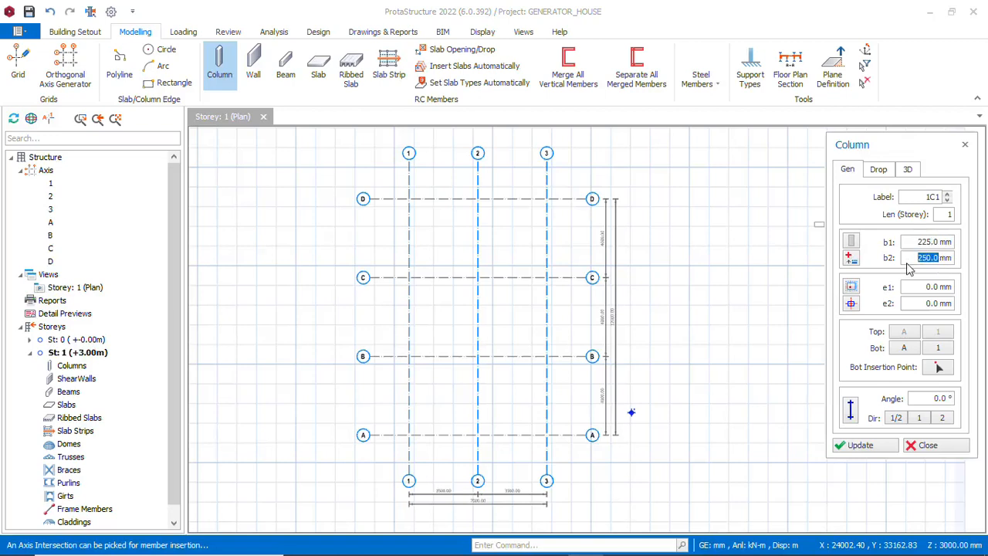
{"action": "type", "text": "22"}
{"action": "left_click", "coordinate": [852, 306]}
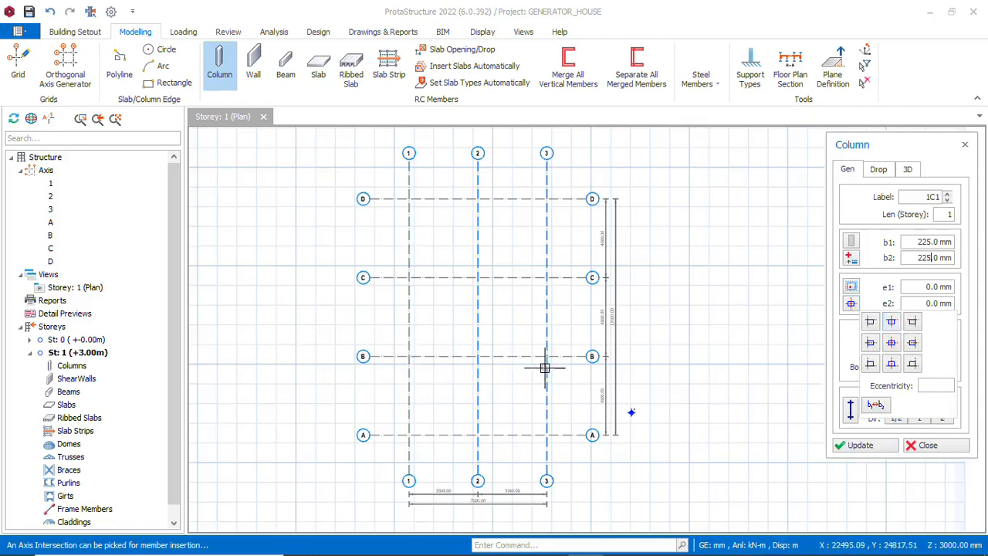
{"action": "left_click", "coordinate": [891, 344]}
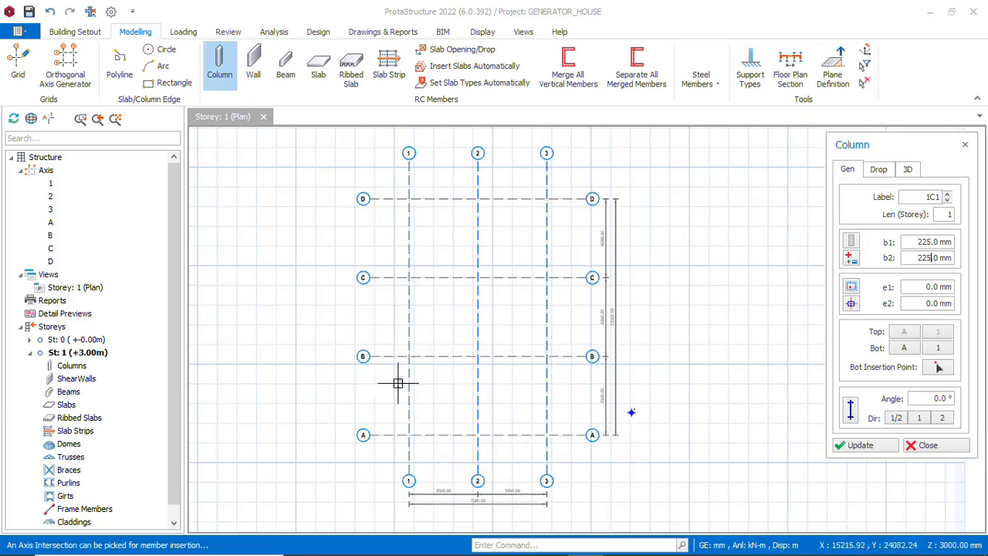
Step: Insert columns at all intersections of axes 1 and 3 with axes A to D, leaving axis 2 without columns
{"action": "scroll", "coordinate": [413, 199], "scroll_direction": "up", "scroll_amount": 1}
{"action": "scroll", "coordinate": [402, 178], "scroll_direction": "down", "scroll_amount": 1}
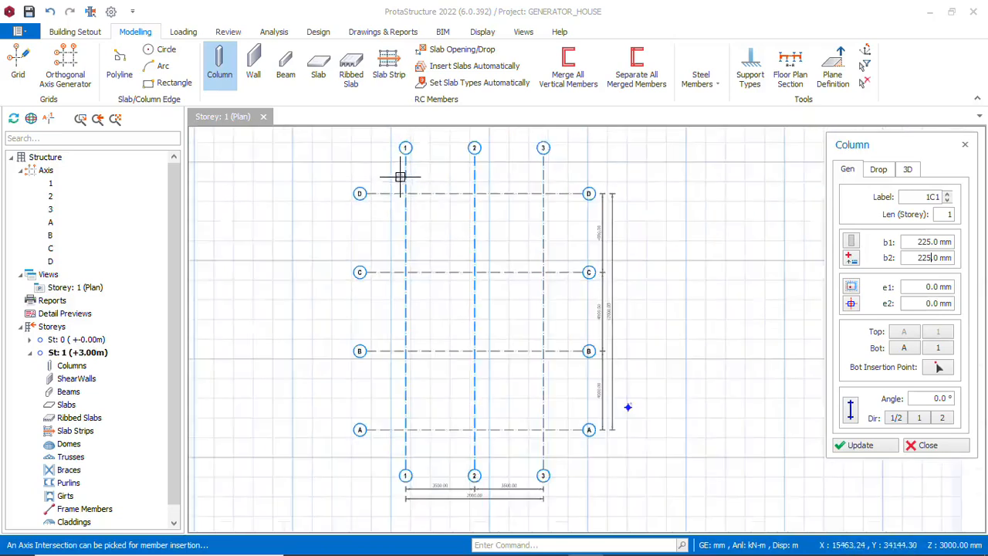
{"action": "left_click_drag", "start_coordinate": [388, 176], "coordinate": [433, 428]}
{"action": "left_click_drag", "start_coordinate": [530, 182], "coordinate": [563, 436]}
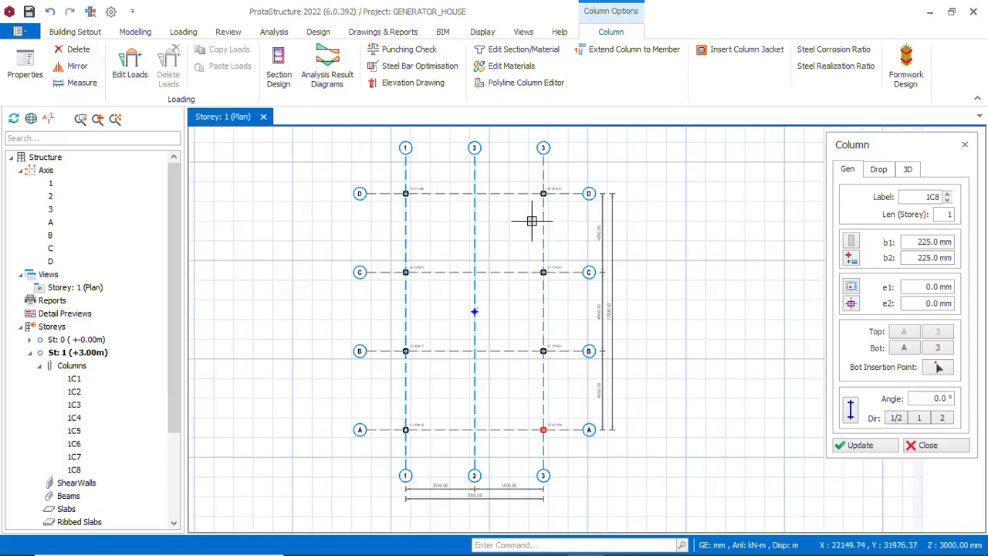
Step: Edit storey 1 to a height of 3500 mm and apply the change despite it being irreversible
{"action": "left_click", "coordinate": [94, 36]}
{"action": "left_click", "coordinate": [809, 82]}
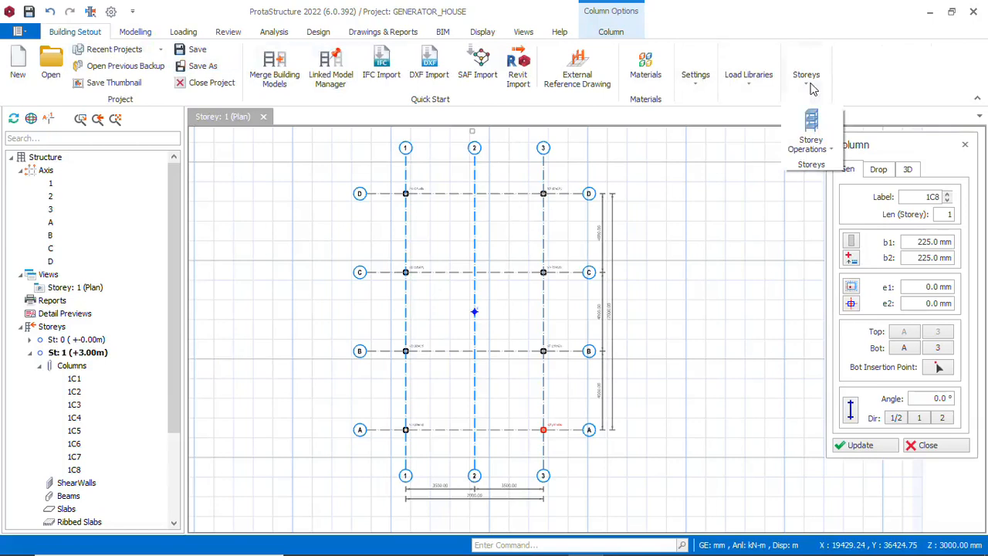
{"action": "left_click", "coordinate": [812, 143]}
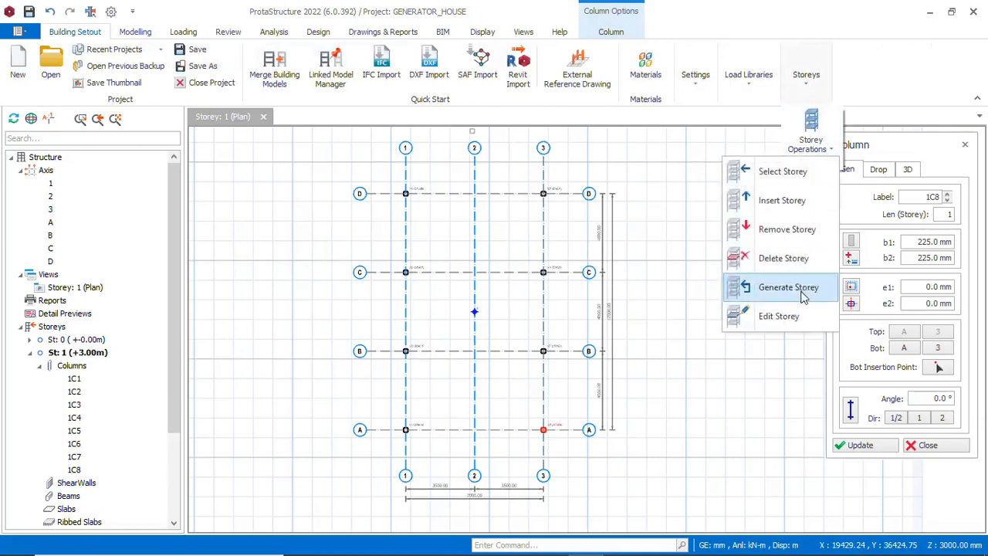
{"action": "left_click", "coordinate": [783, 320]}
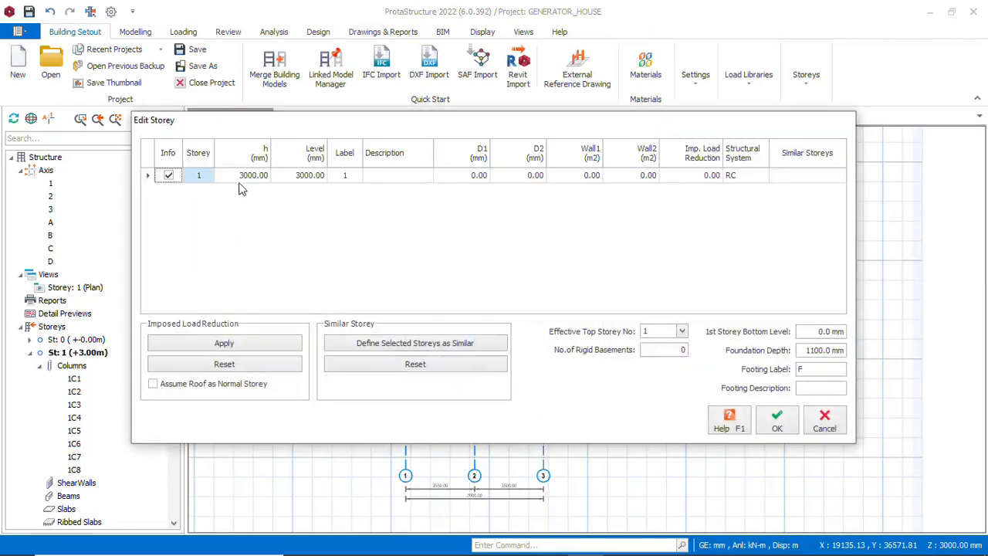
{"action": "left_click", "coordinate": [241, 182]}
{"action": "left_click", "coordinate": [246, 182]}
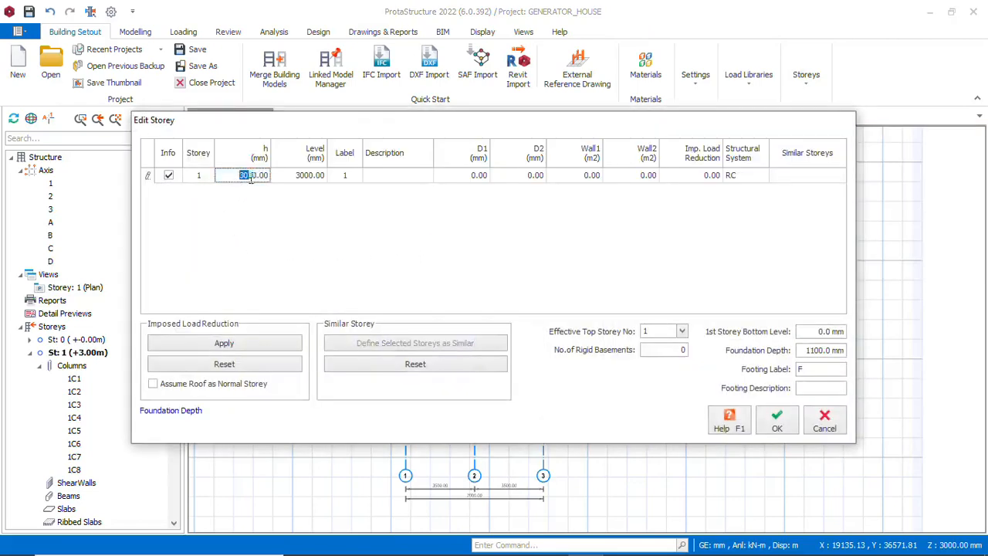
{"action": "type", "text": "3500.0"}
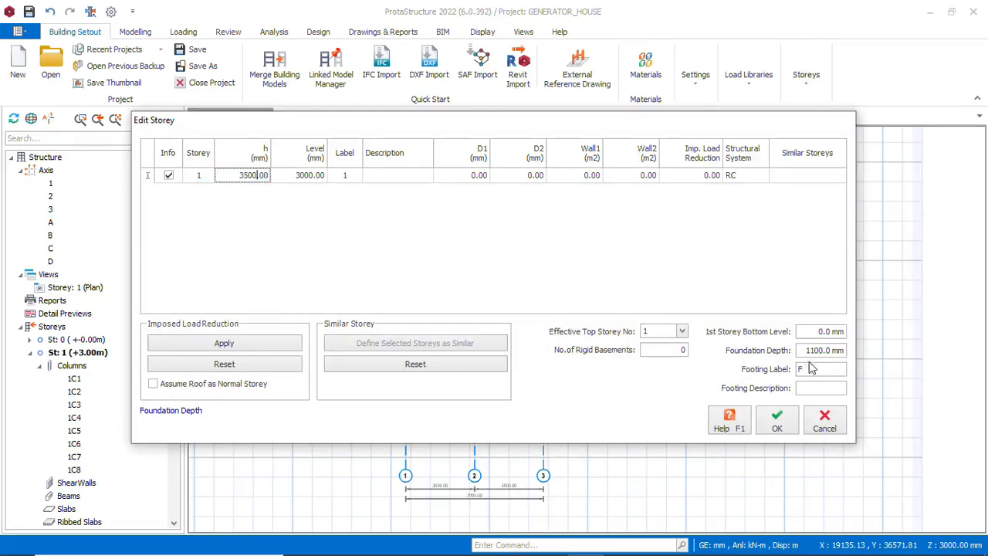
{"action": "left_click", "coordinate": [777, 429]}
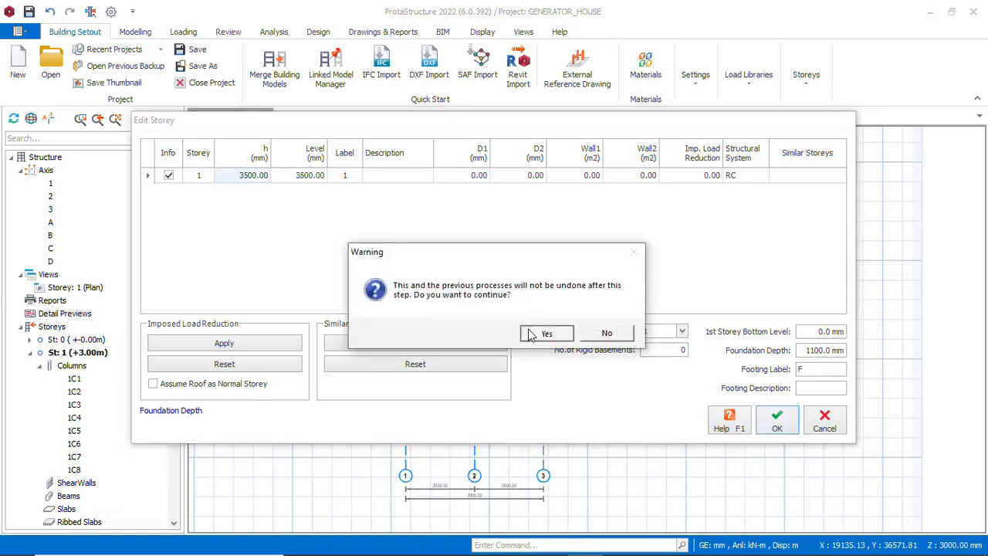
{"action": "left_click", "coordinate": [535, 332]}
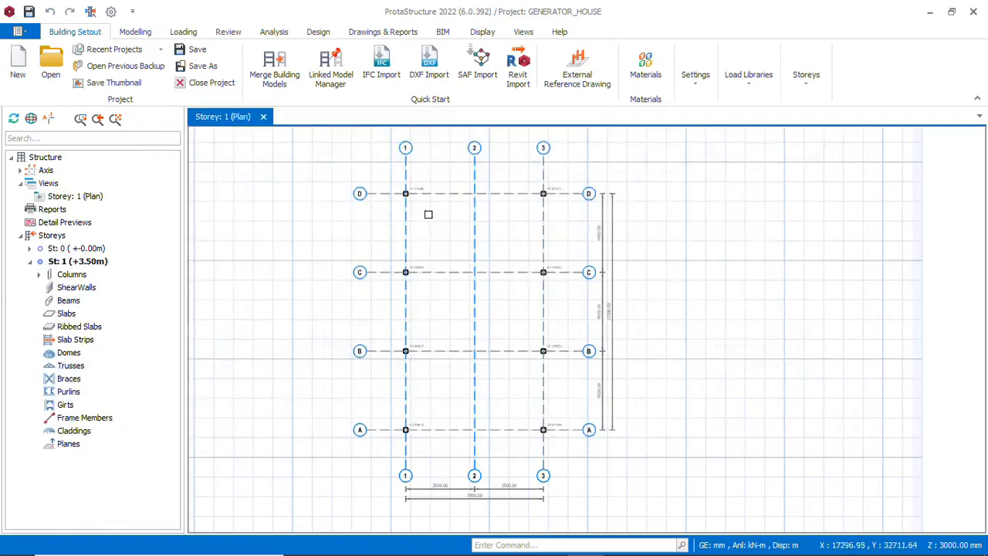
{"action": "scroll", "coordinate": [435, 181], "scroll_direction": "up", "scroll_amount": 2}
{"action": "scroll", "coordinate": [398, 184], "scroll_direction": "down", "scroll_amount": 3}
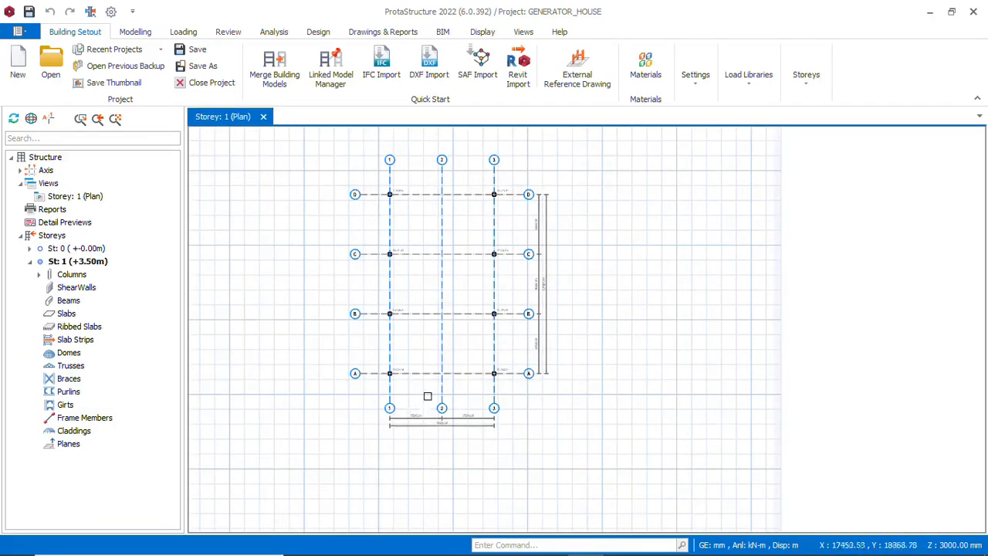
{"action": "mouse_move", "coordinate": [445, 352]}
{"action": "scroll", "coordinate": [457, 371], "scroll_direction": "down", "scroll_amount": 1}
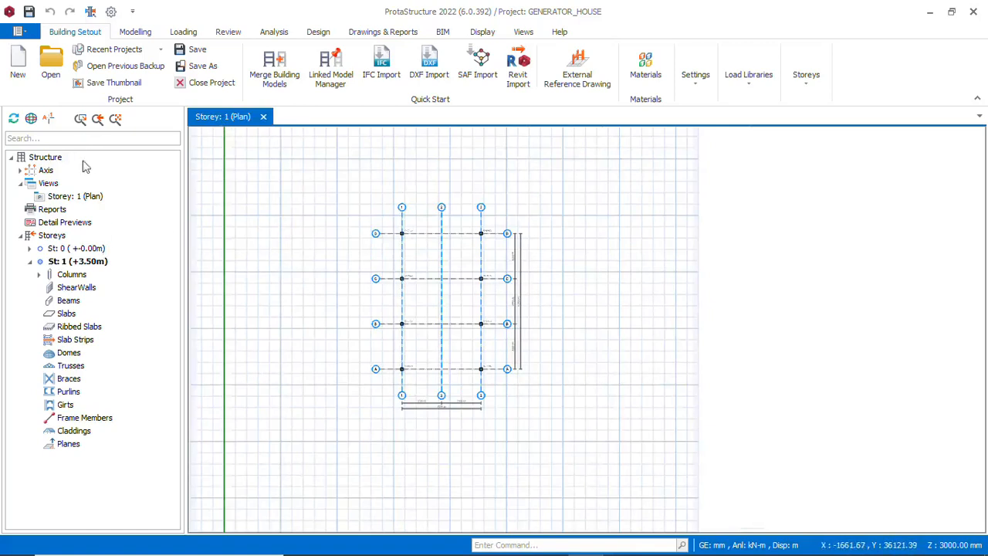
Step: Insert a steel truss along axis D from axis 1 to axis 3, and open the Truss Generator
{"action": "left_click", "coordinate": [138, 33]}
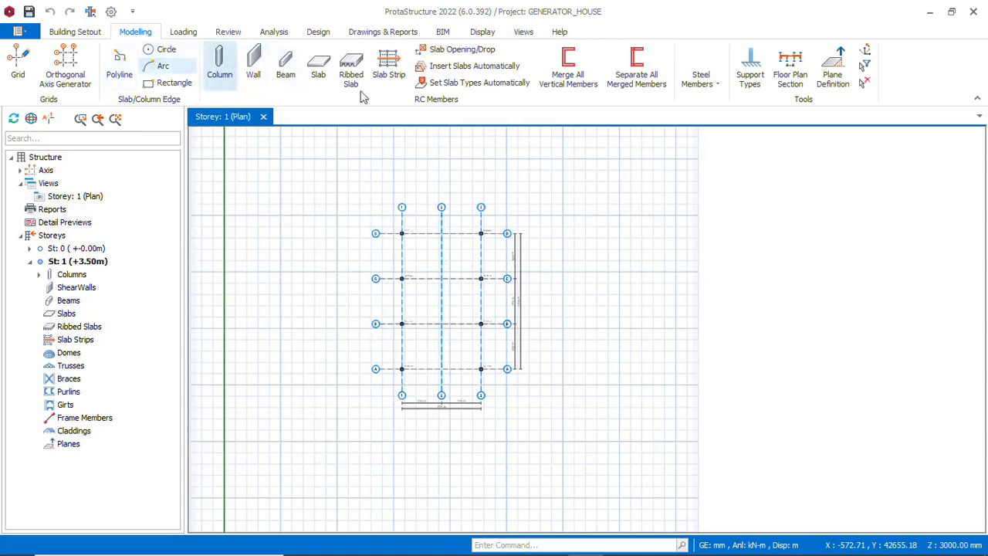
{"action": "left_click", "coordinate": [717, 85]}
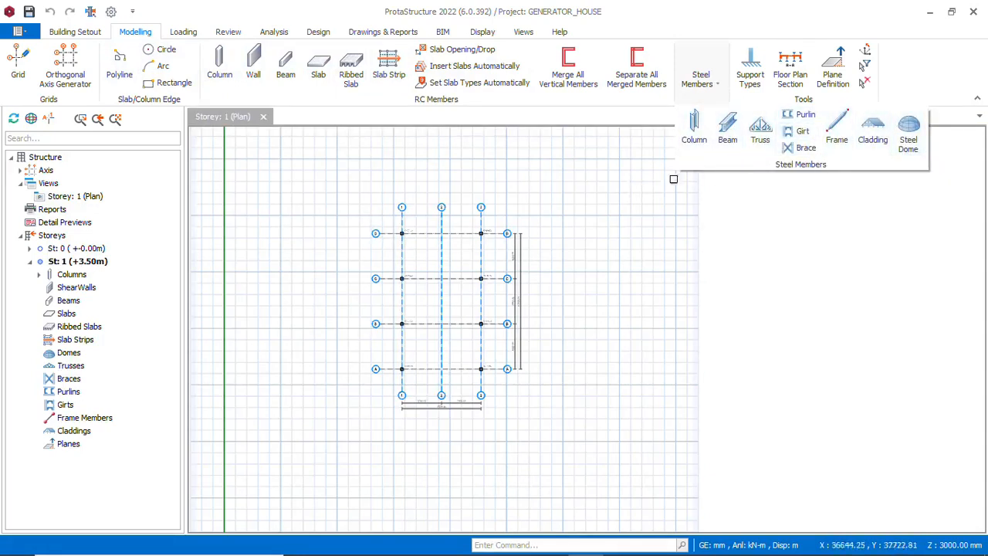
{"action": "left_click", "coordinate": [762, 135]}
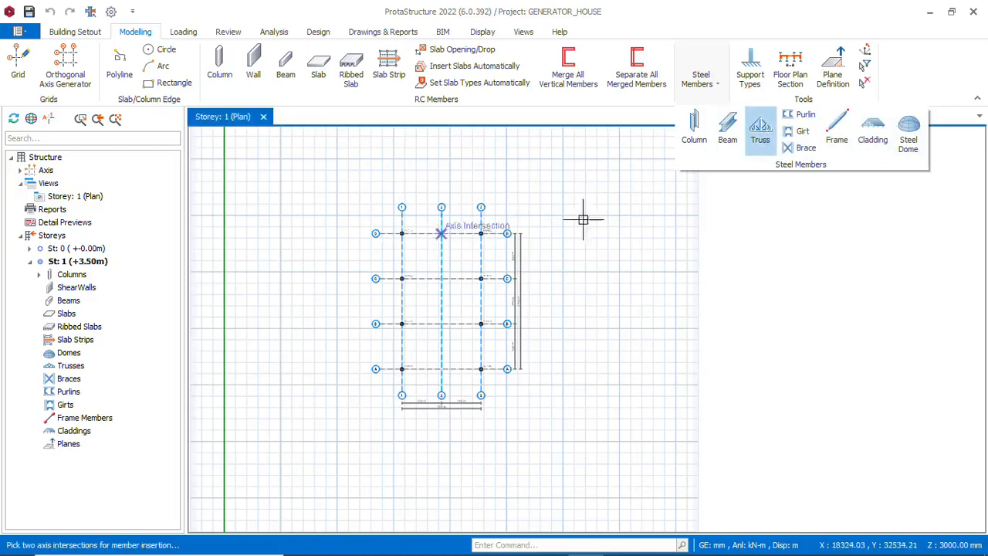
{"action": "scroll", "coordinate": [414, 236], "scroll_direction": "up", "scroll_amount": 5}
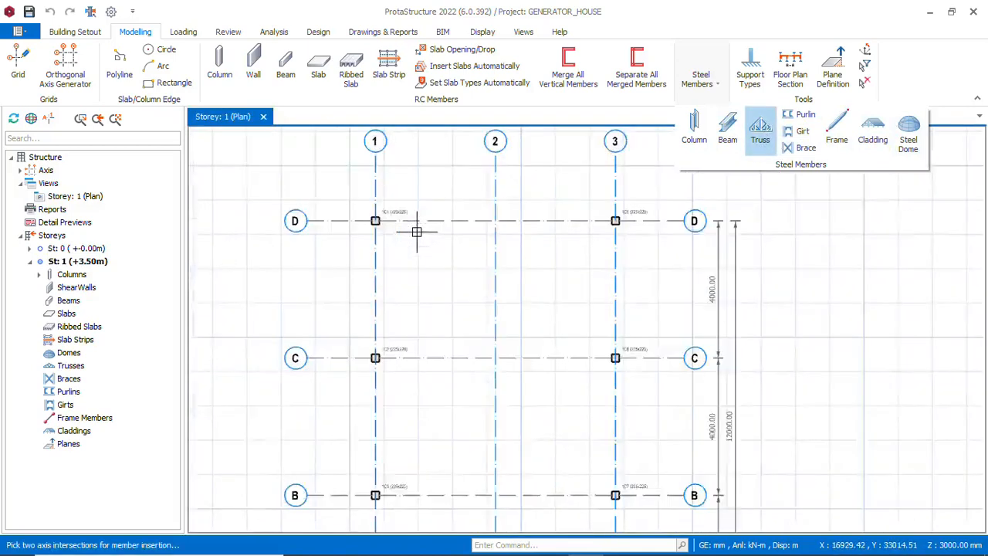
{"action": "left_click", "coordinate": [765, 131]}
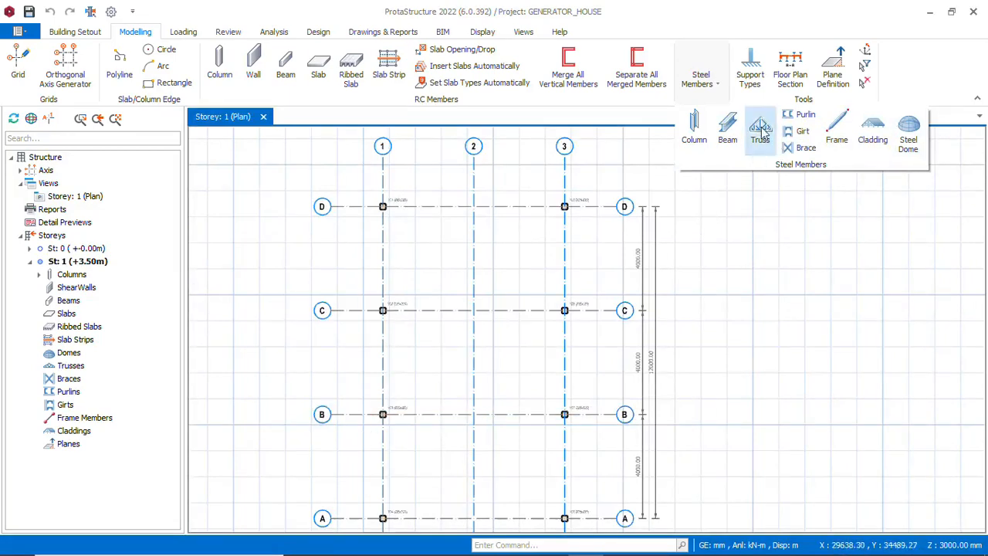
{"action": "left_click", "coordinate": [760, 129]}
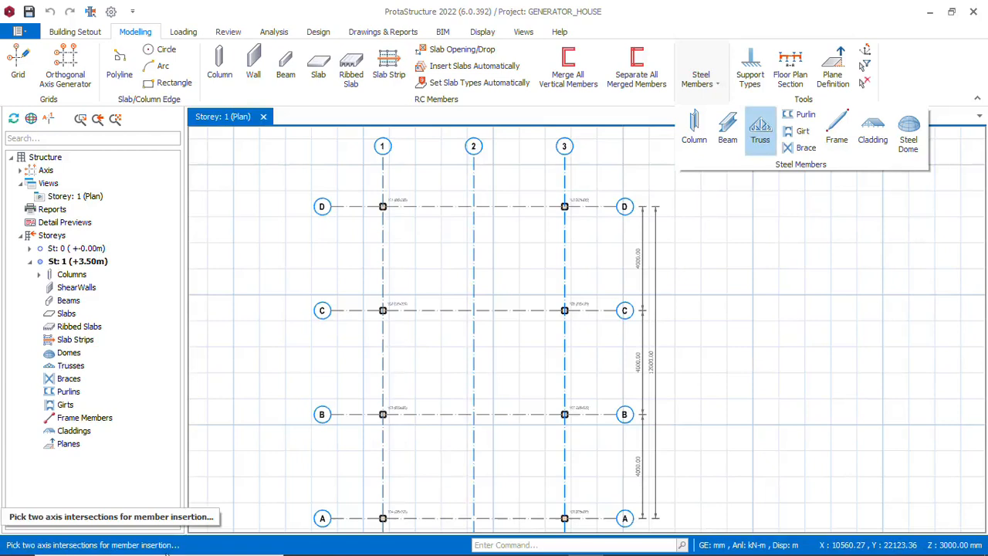
{"action": "scroll", "coordinate": [424, 220], "scroll_direction": "up", "scroll_amount": 3}
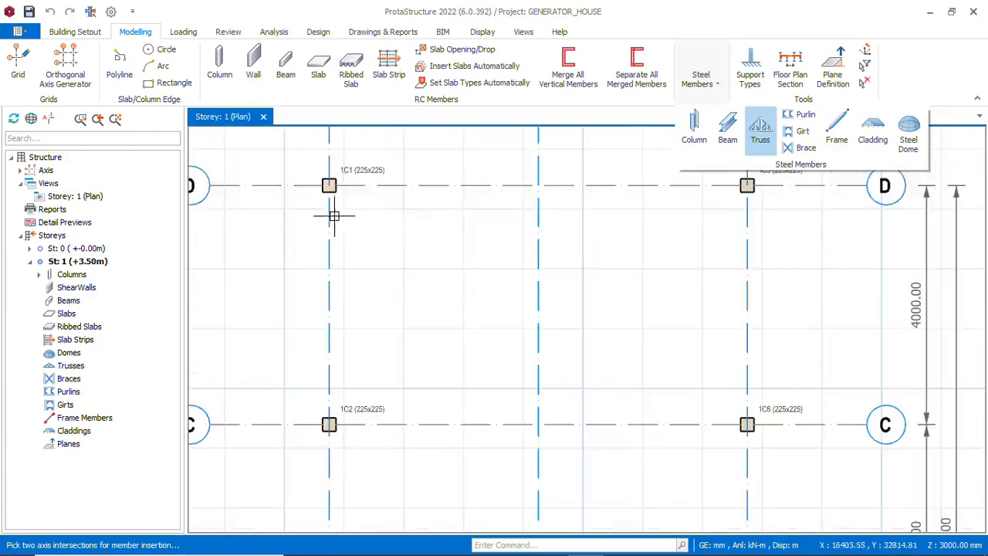
{"action": "scroll", "coordinate": [326, 192], "scroll_direction": "up", "scroll_amount": 1}
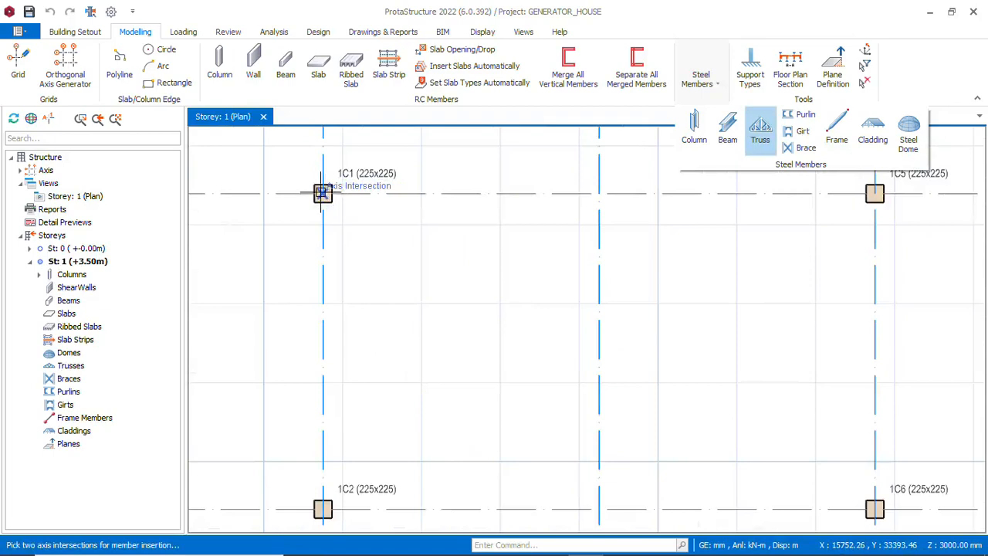
{"action": "left_click", "coordinate": [323, 192]}
{"action": "scroll", "coordinate": [296, 209], "scroll_direction": "down", "scroll_amount": 1}
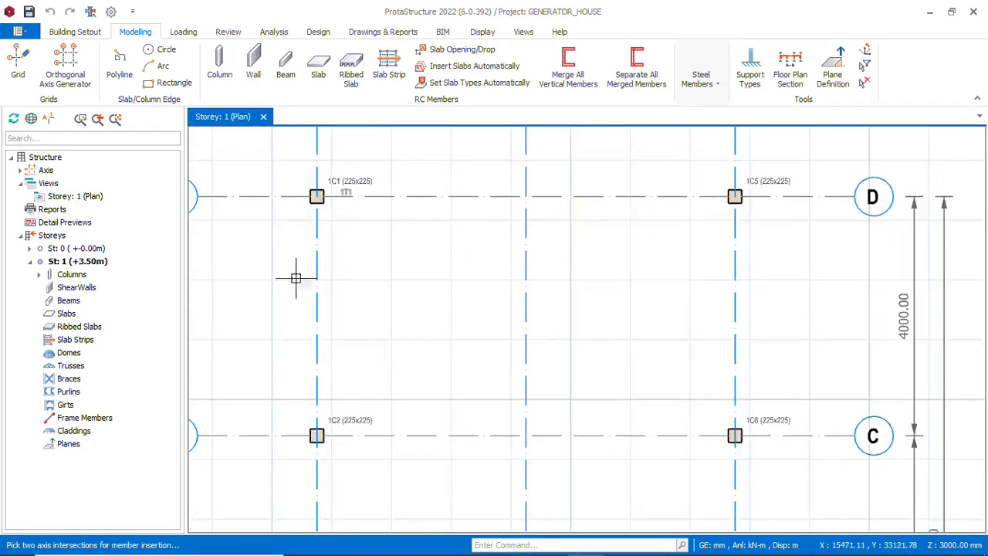
{"action": "scroll", "coordinate": [668, 242], "scroll_direction": "down", "scroll_amount": 1}
{"action": "scroll", "coordinate": [712, 219], "scroll_direction": "up", "scroll_amount": 2}
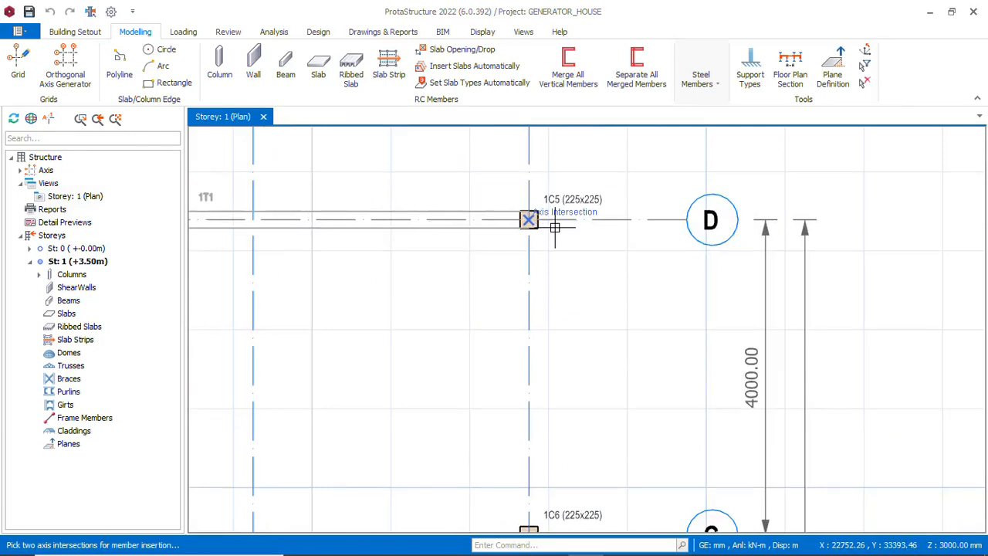
{"action": "left_click", "coordinate": [594, 288]}
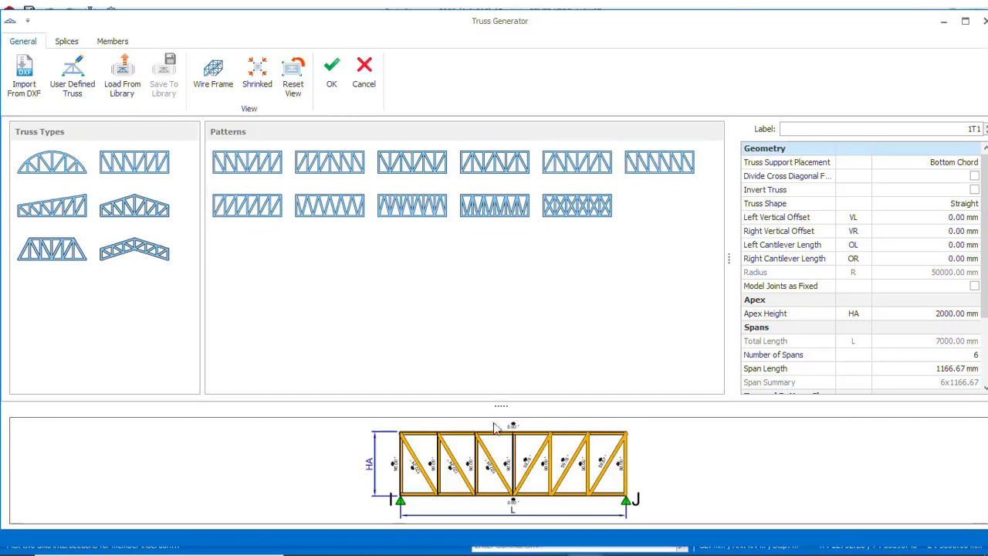
Step: Choose the pitched truss type with both chords sloping to the apex, and set its apex height to 800 mm
{"action": "left_click", "coordinate": [147, 256]}
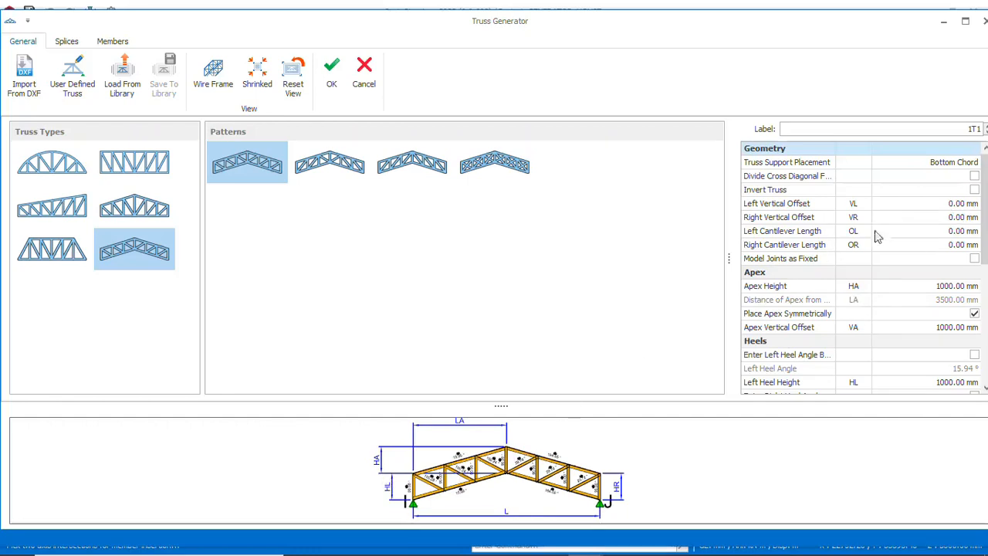
{"action": "left_click", "coordinate": [944, 287]}
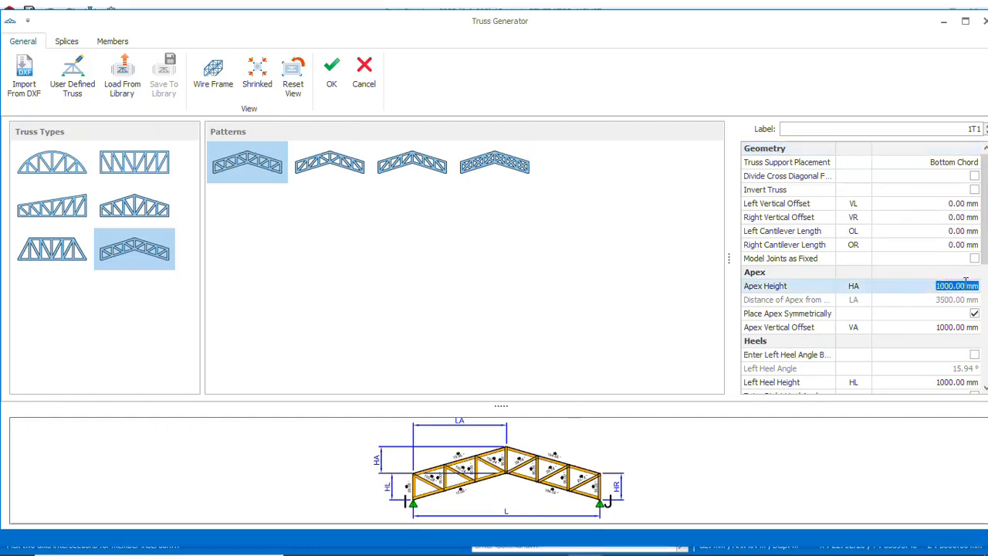
{"action": "left_click_drag", "start_coordinate": [965, 284], "coordinate": [941, 284]}
{"action": "type", "text": "800"}
{"action": "left_click", "coordinate": [644, 442]}
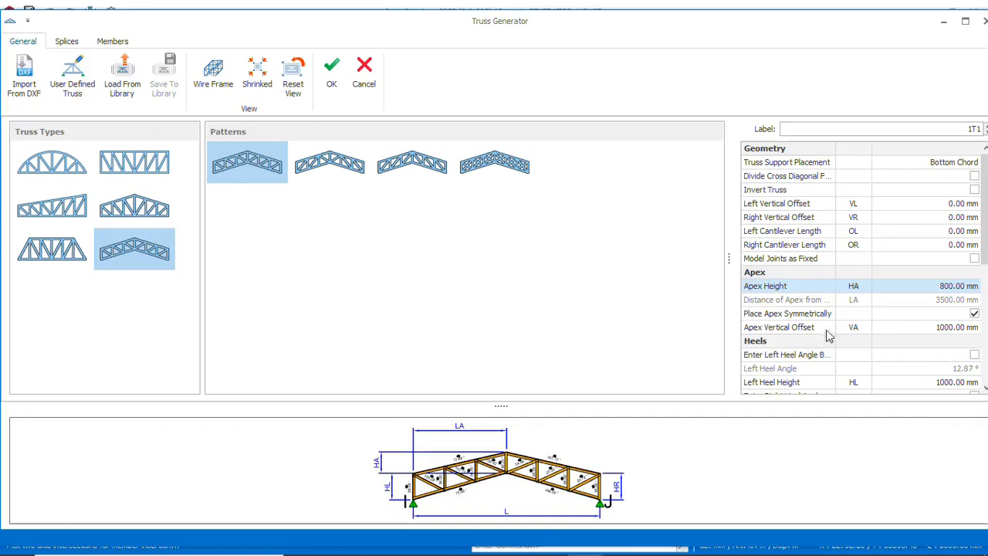
Step: Try Top Chord as the truss support placement and return it to Bottom Chord
{"action": "left_click", "coordinate": [921, 166]}
{"action": "left_click", "coordinate": [974, 163]}
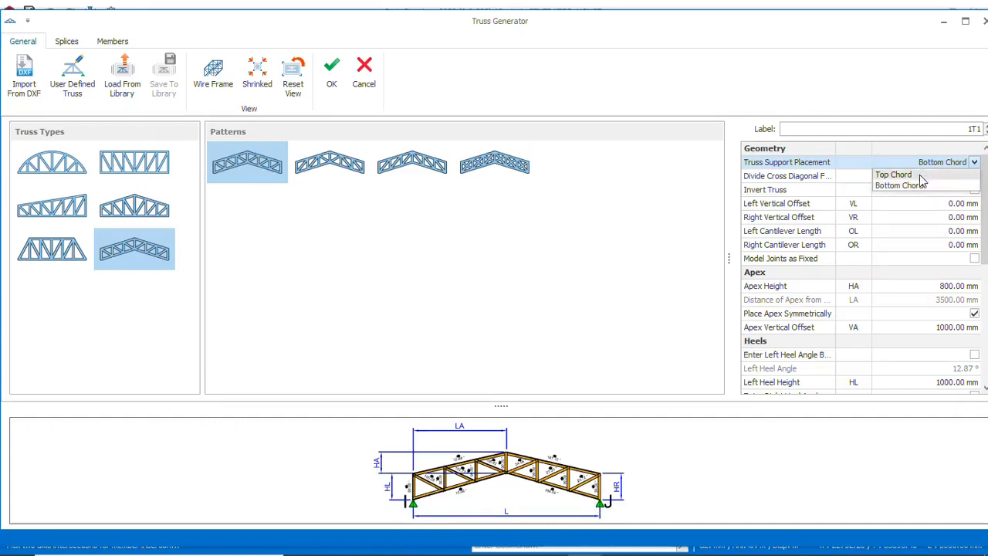
{"action": "left_click", "coordinate": [896, 175]}
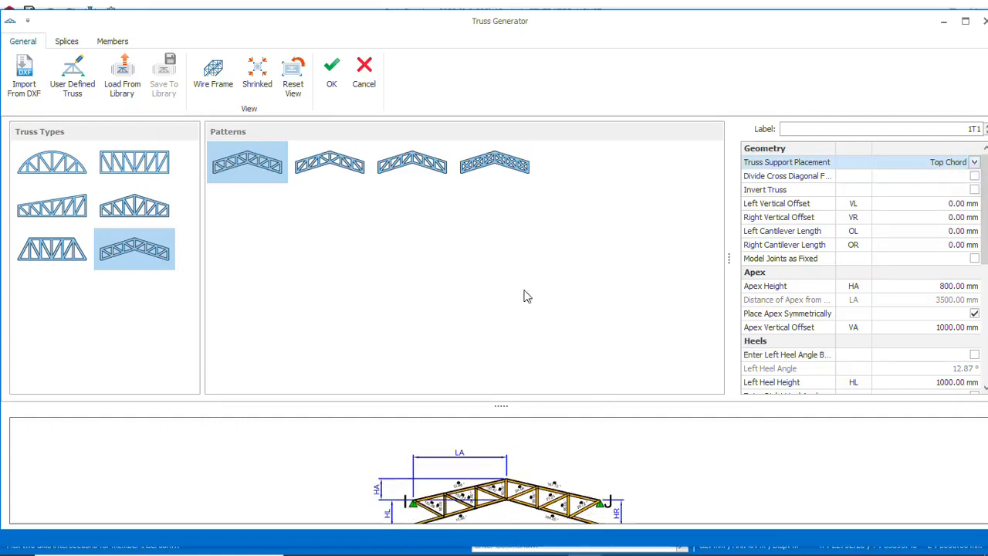
{"action": "scroll", "coordinate": [568, 434], "scroll_direction": "down", "scroll_amount": 5}
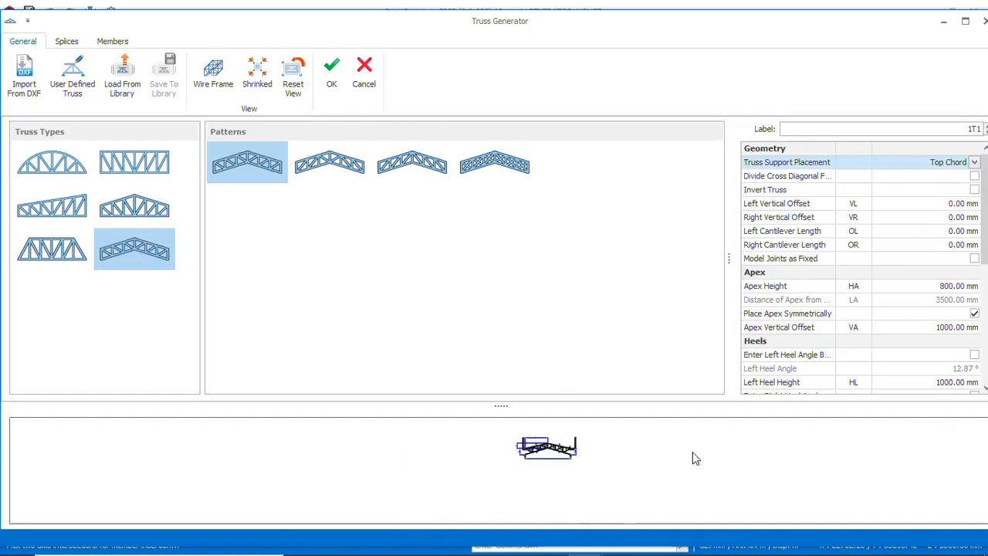
{"action": "scroll", "coordinate": [549, 463], "scroll_direction": "up", "scroll_amount": 8}
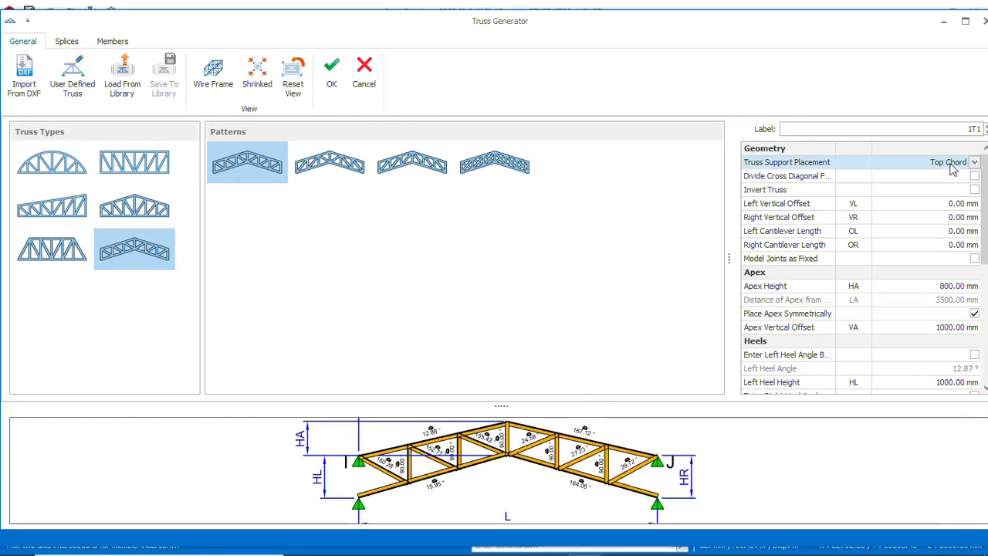
{"action": "left_click", "coordinate": [974, 162]}
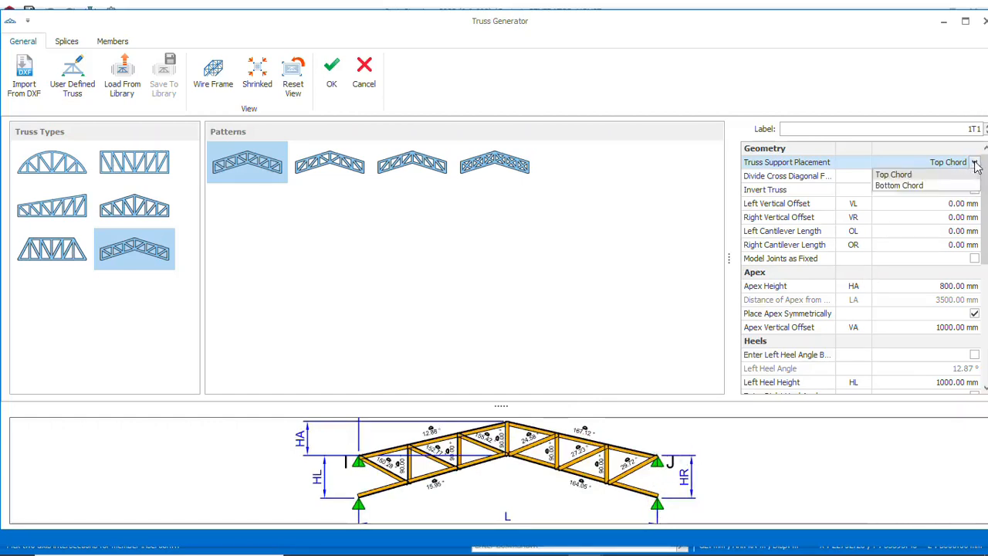
{"action": "left_click", "coordinate": [914, 186]}
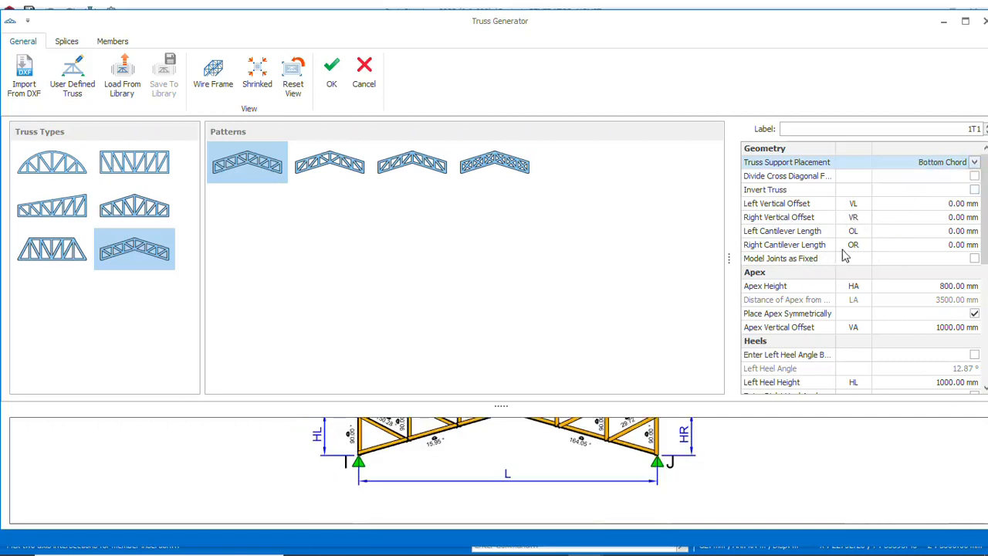
Step: Examine the truss preview's supports, heel and apex dimensions, and member angles
{"action": "scroll", "coordinate": [625, 442], "scroll_direction": "up", "scroll_amount": 2}
{"action": "scroll", "coordinate": [626, 442], "scroll_direction": "down", "scroll_amount": 4}
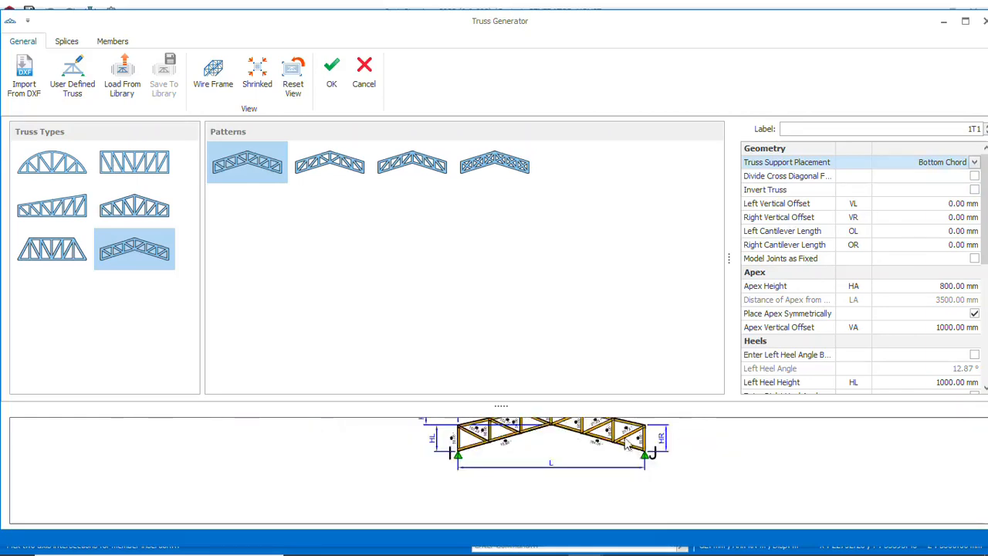
{"action": "scroll", "coordinate": [626, 441], "scroll_direction": "up", "scroll_amount": 3}
{"action": "scroll", "coordinate": [695, 440], "scroll_direction": "down", "scroll_amount": 2}
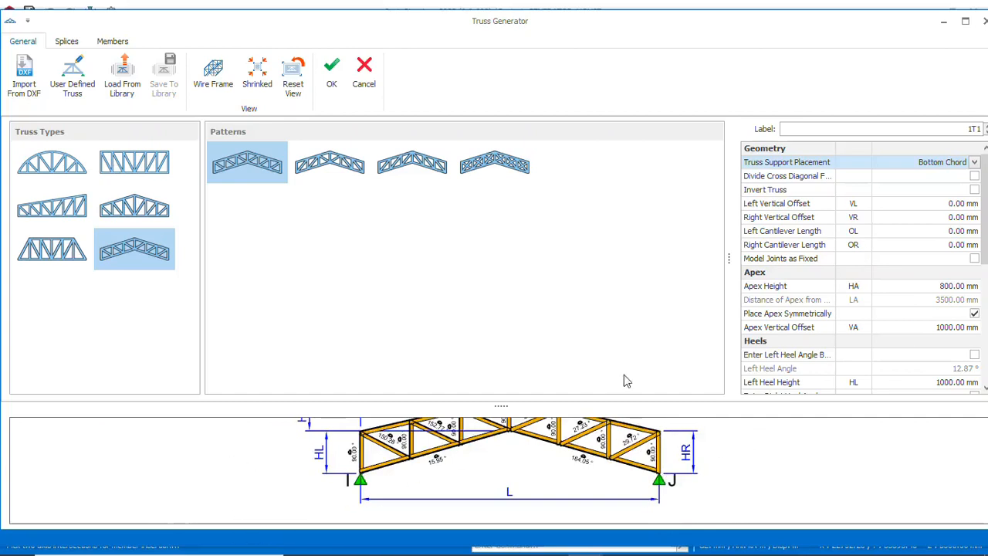
{"action": "scroll", "coordinate": [478, 459], "scroll_direction": "down", "scroll_amount": 2}
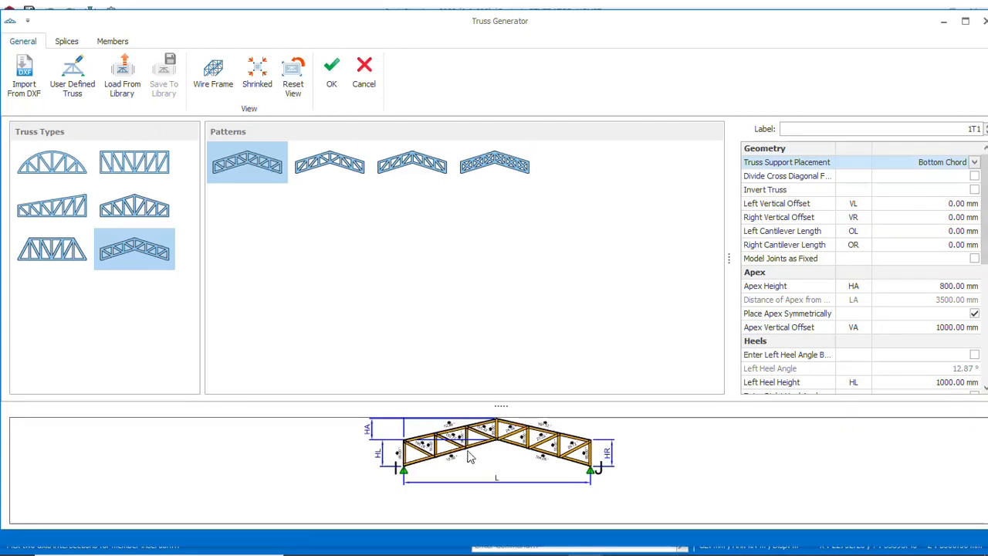
{"action": "scroll", "coordinate": [475, 448], "scroll_direction": "up", "scroll_amount": 1}
{"action": "scroll", "coordinate": [480, 441], "scroll_direction": "down", "scroll_amount": 1}
{"action": "scroll", "coordinate": [492, 426], "scroll_direction": "down", "scroll_amount": 1}
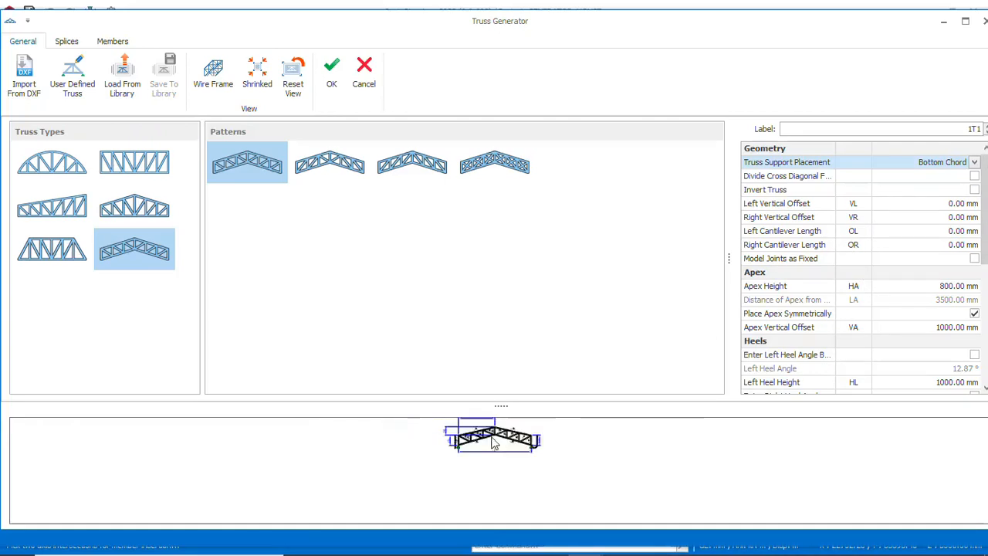
{"action": "scroll", "coordinate": [487, 428], "scroll_direction": "up", "scroll_amount": 3}
{"action": "scroll", "coordinate": [479, 426], "scroll_direction": "up", "scroll_amount": 1}
{"action": "scroll", "coordinate": [474, 423], "scroll_direction": "down", "scroll_amount": 2}
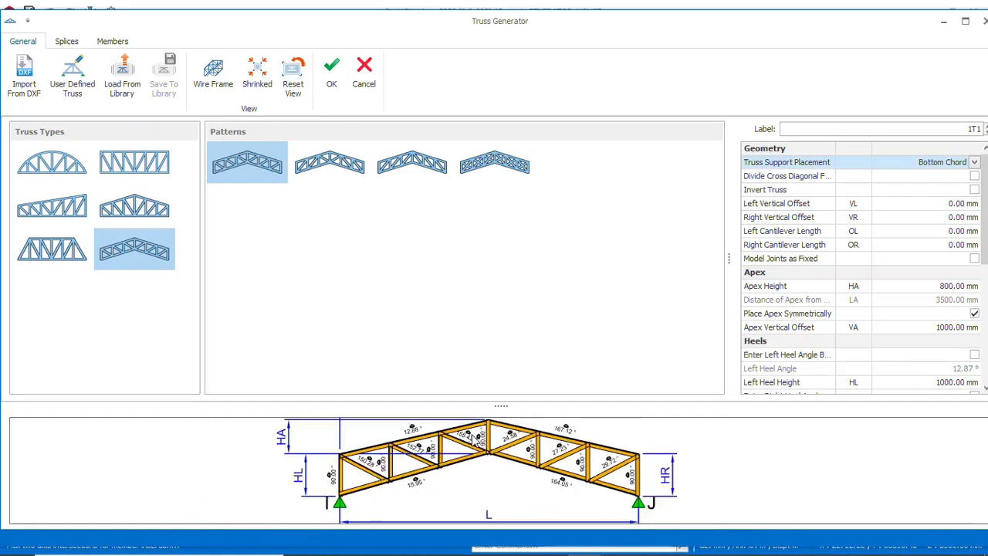
{"action": "scroll", "coordinate": [502, 456], "scroll_direction": "up", "scroll_amount": 4}
{"action": "scroll", "coordinate": [502, 455], "scroll_direction": "down", "scroll_amount": 3}
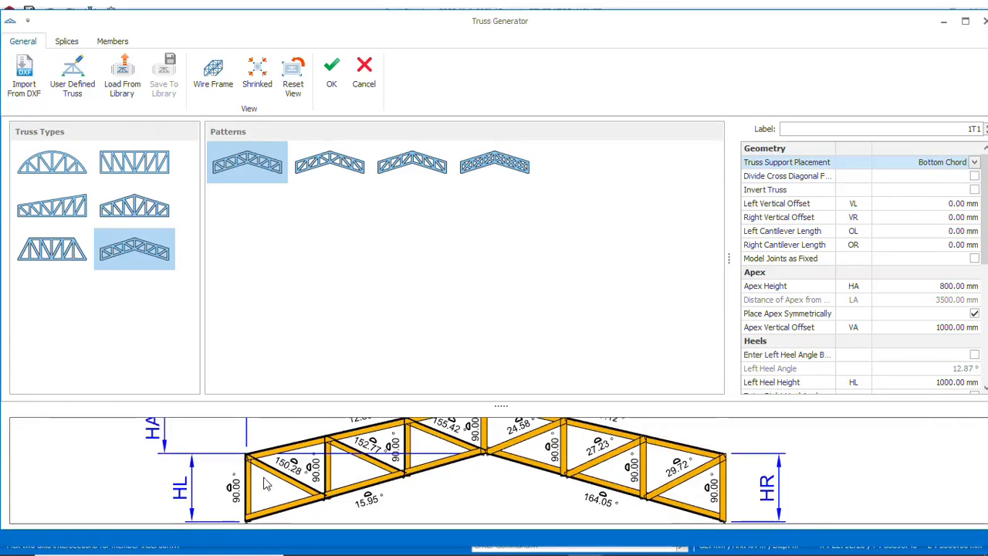
Step: Open the section definition for the truss's top chord members
{"action": "left_click", "coordinate": [108, 43]}
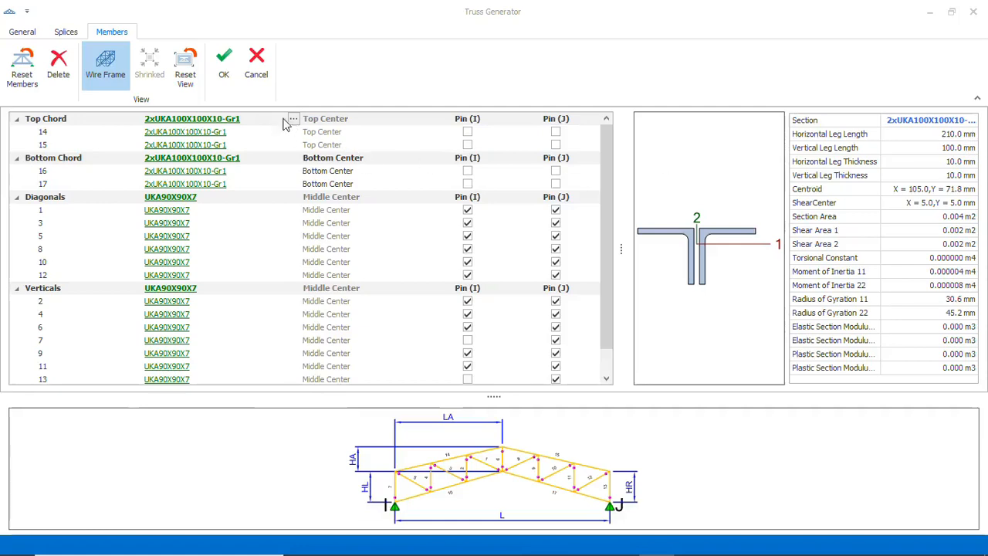
{"action": "left_click", "coordinate": [179, 121]}
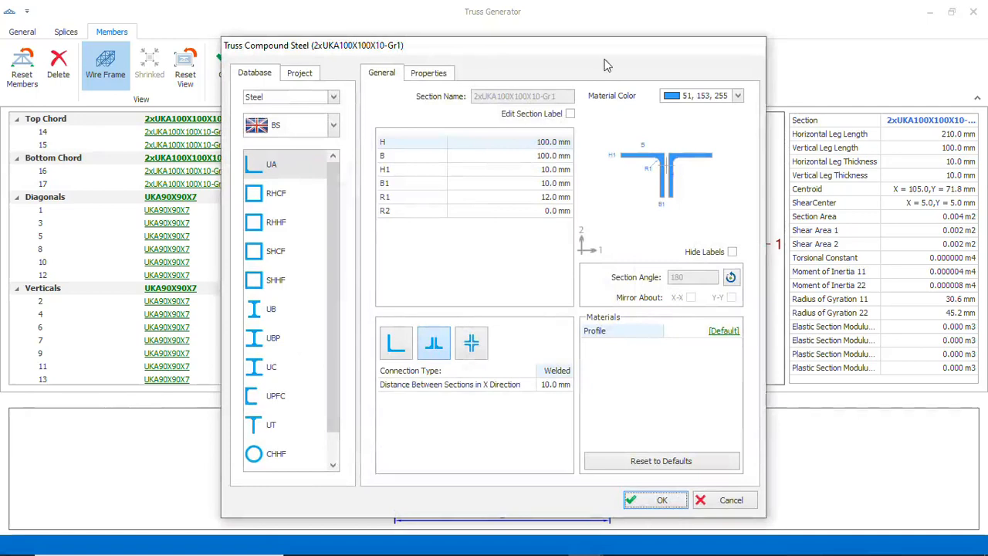
{"action": "left_click_drag", "start_coordinate": [607, 51], "coordinate": [658, 20]}
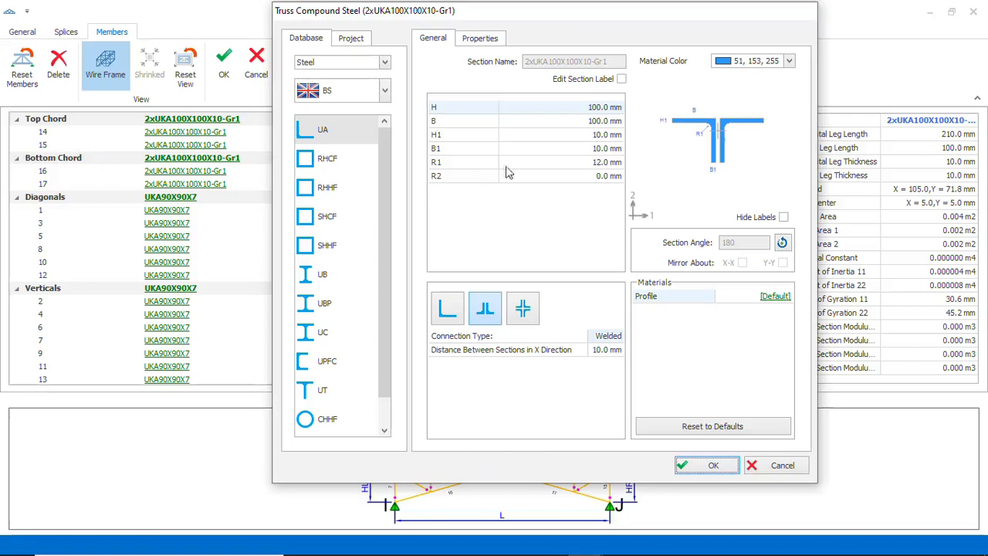
Step: Try the single, four-angle cross and double-angle arrangements for the top chord's UA section
{"action": "left_click", "coordinate": [445, 313]}
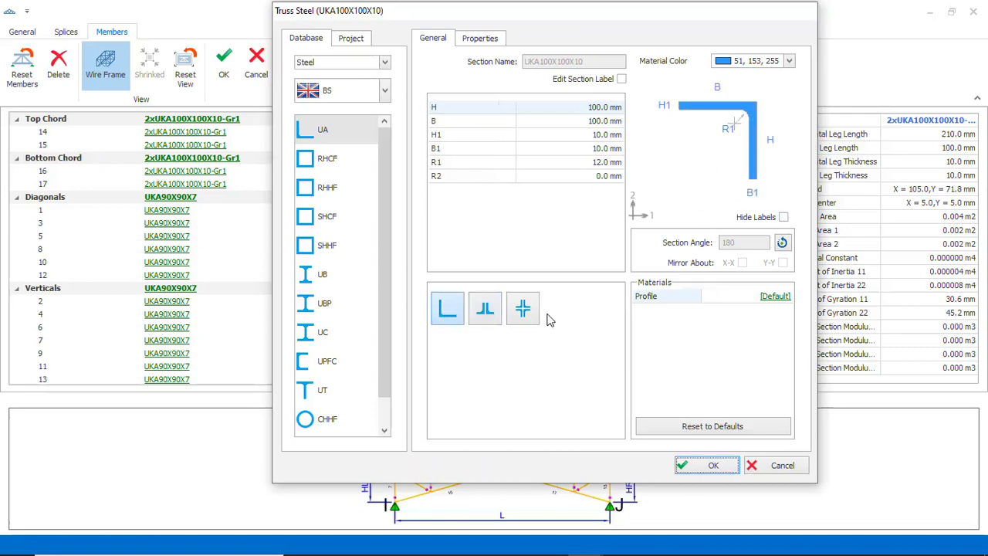
{"action": "left_click", "coordinate": [523, 313]}
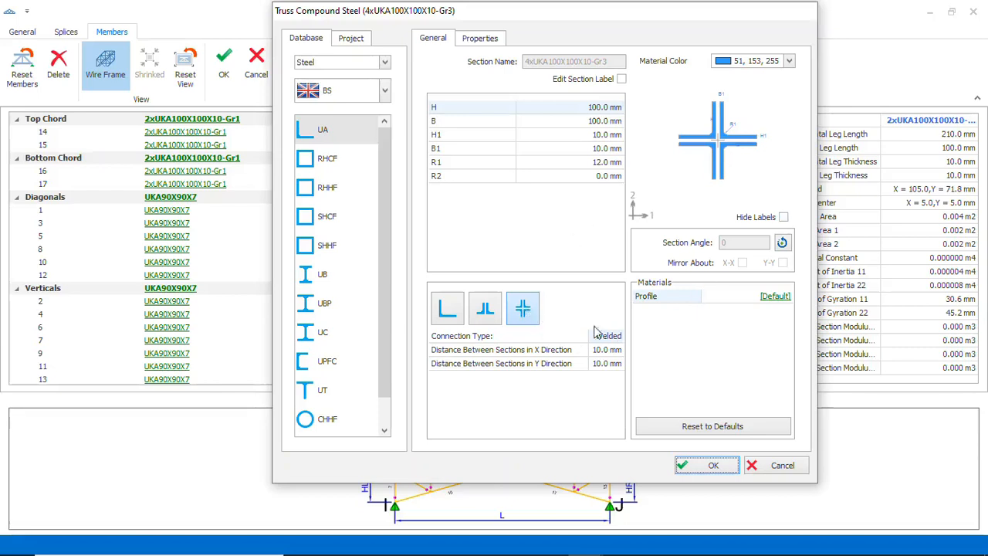
{"action": "left_click", "coordinate": [486, 312]}
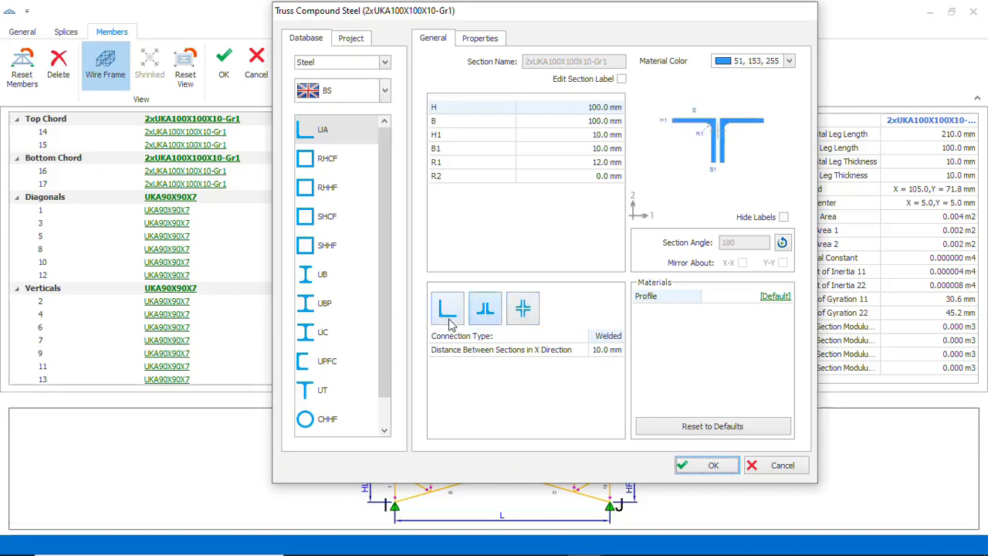
{"action": "left_click", "coordinate": [447, 313]}
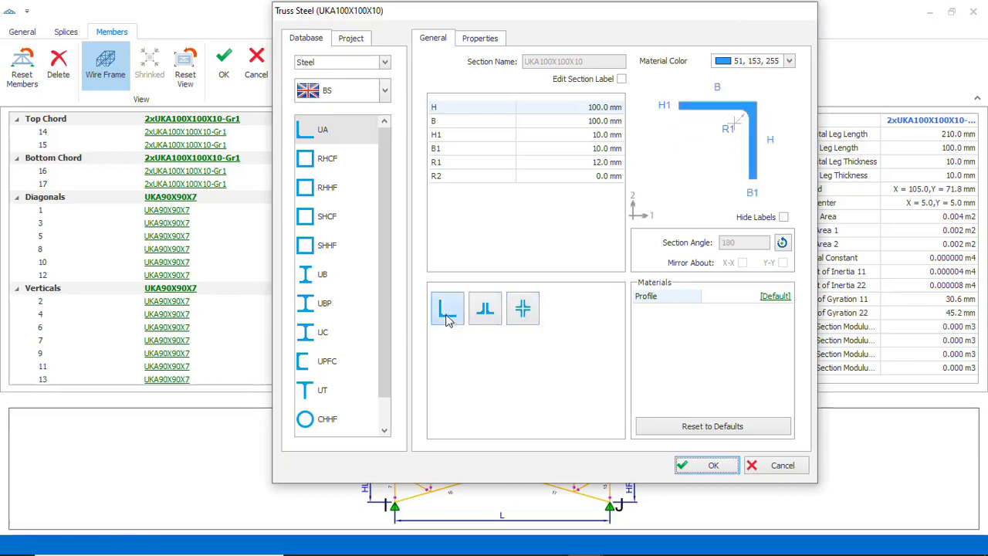
Step: Set the top chord's section to the rectangular hollow profile RHHF100X50X5
{"action": "left_click", "coordinate": [321, 191]}
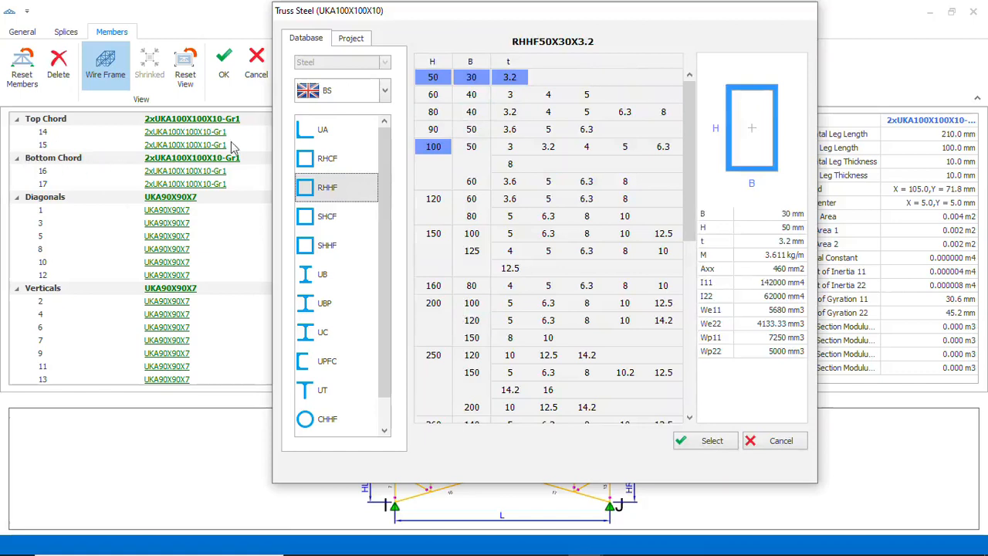
{"action": "left_click", "coordinate": [434, 151]}
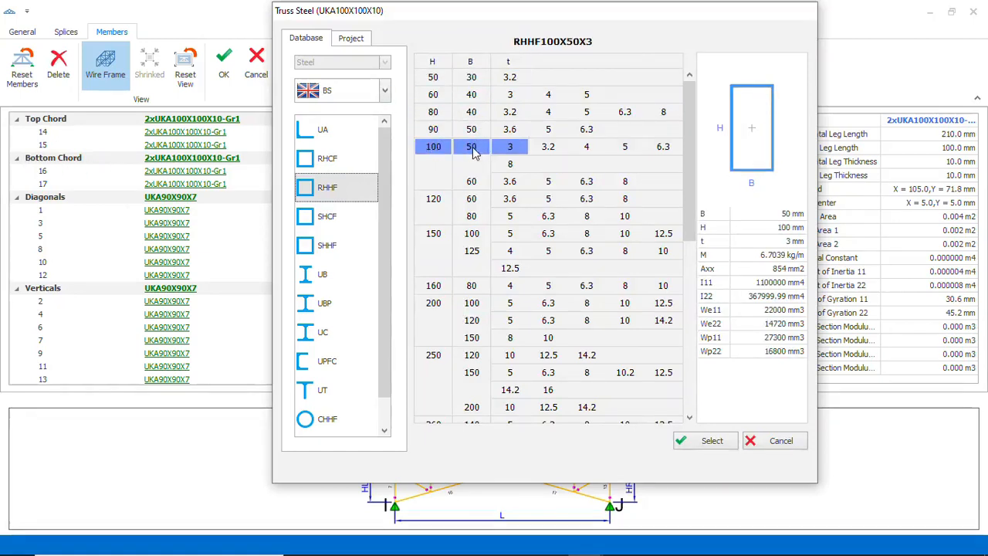
{"action": "left_click", "coordinate": [584, 149]}
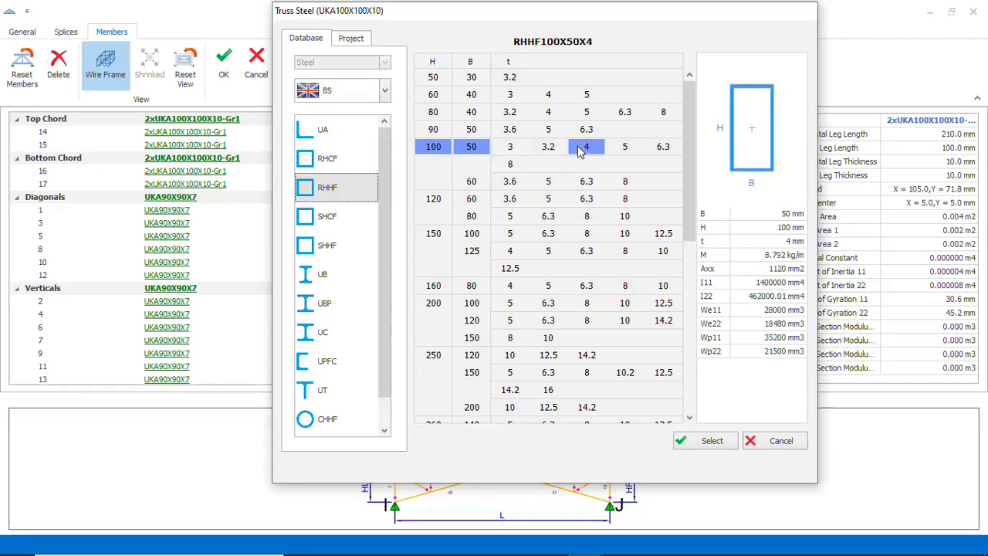
{"action": "left_click", "coordinate": [625, 153]}
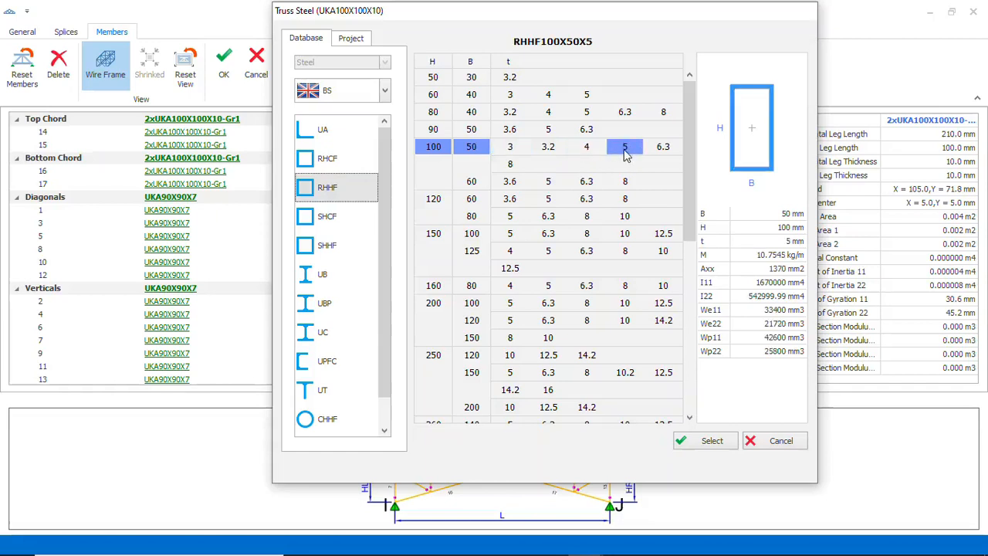
{"action": "left_click", "coordinate": [722, 441]}
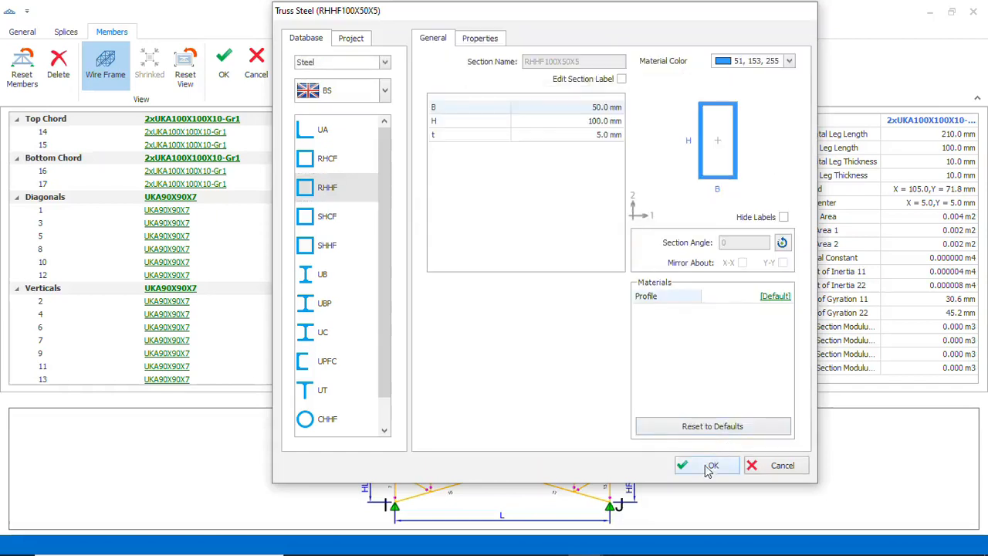
{"action": "left_click", "coordinate": [708, 473]}
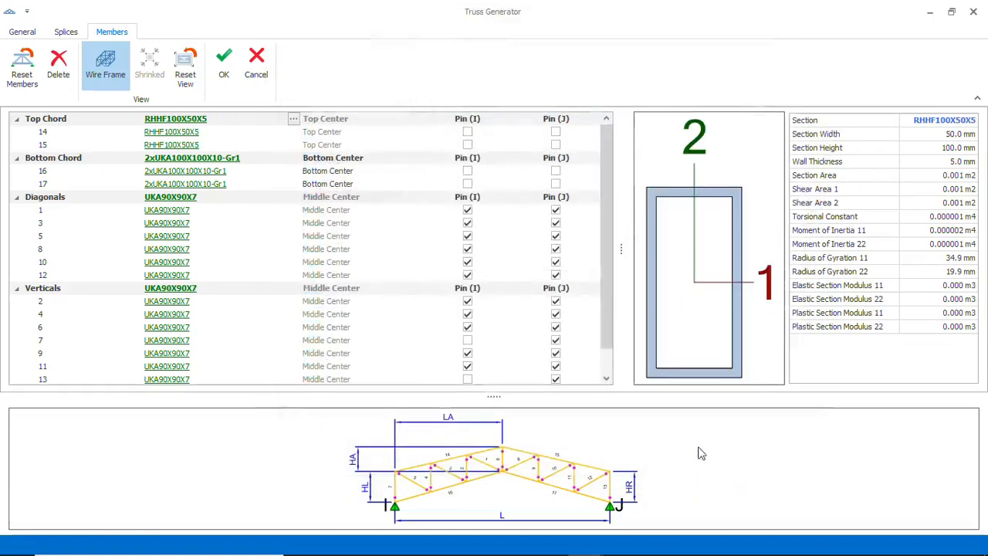
Step: Set the bottom chord's section to the rectangular hollow profile RHHF100X50X5
{"action": "left_click", "coordinate": [201, 159]}
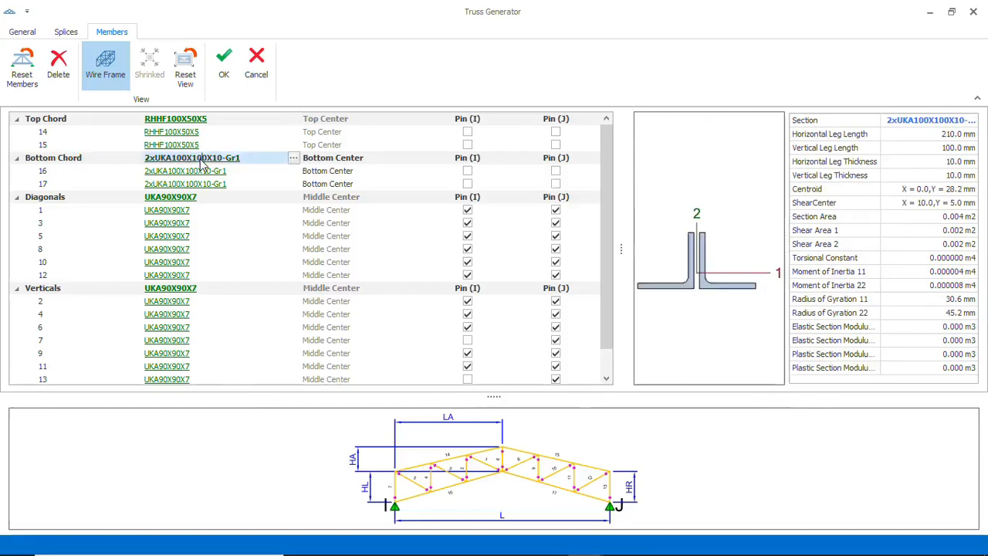
{"action": "left_click", "coordinate": [261, 226]}
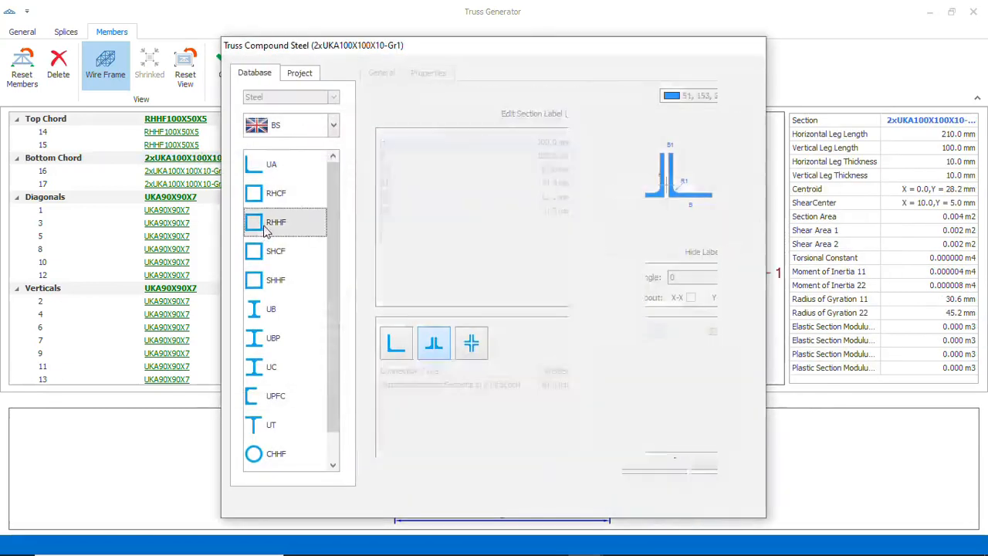
{"action": "left_click", "coordinate": [384, 186]}
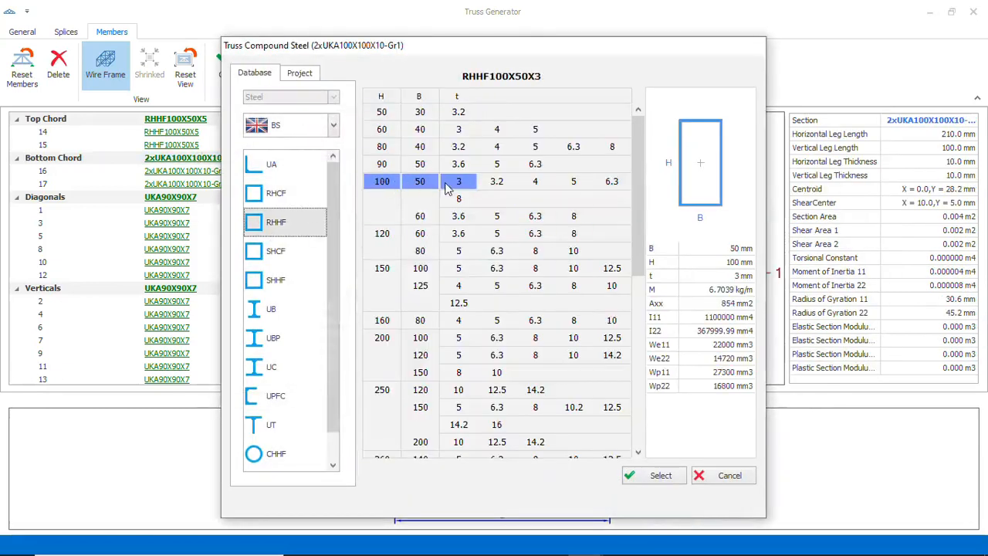
{"action": "left_click", "coordinate": [573, 192]}
{"action": "left_click", "coordinate": [656, 476]}
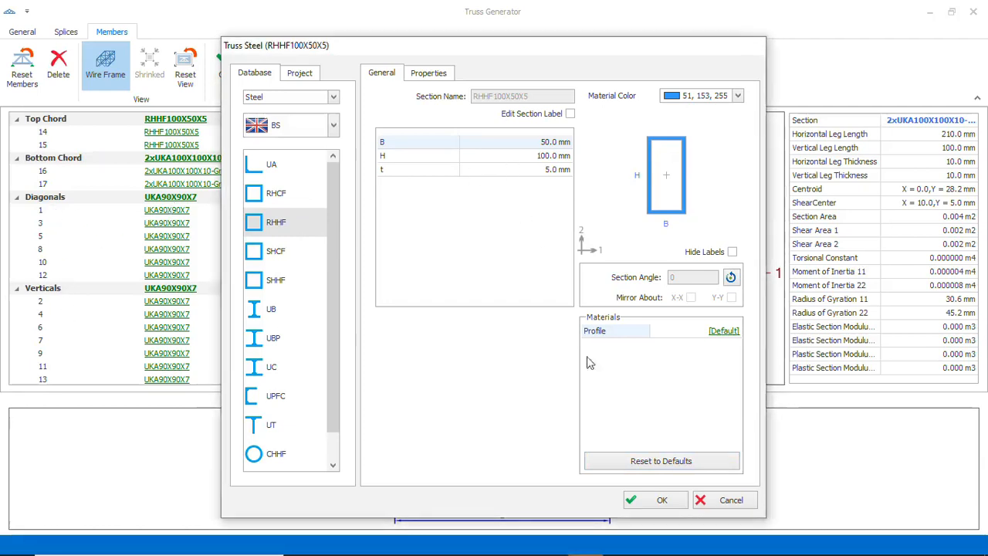
{"action": "left_click", "coordinate": [661, 499]}
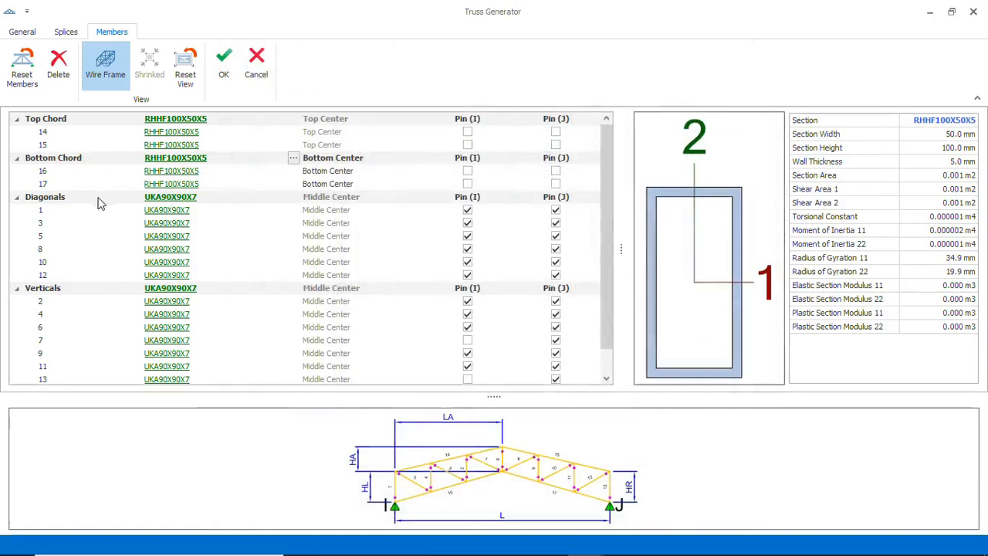
Step: Set the section of the truss diagonals to the rectangular hollow profile RHHF60X40X4
{"action": "left_click", "coordinate": [171, 199]}
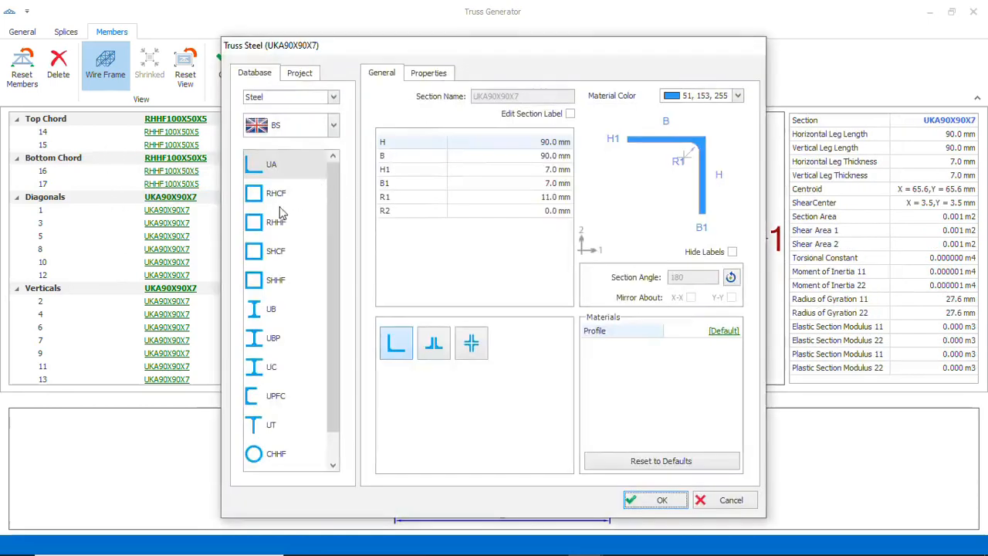
{"action": "left_click", "coordinate": [279, 228]}
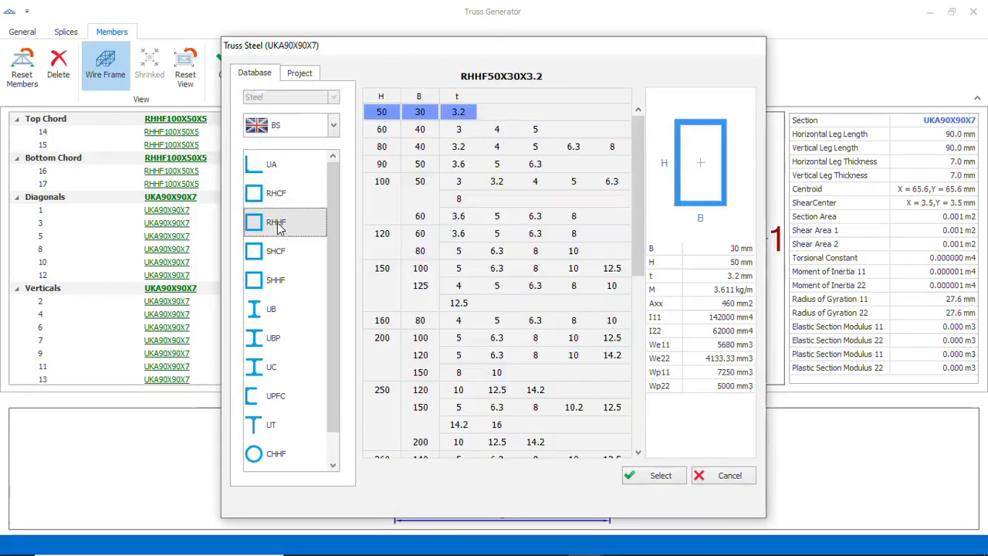
{"action": "left_click", "coordinate": [390, 133]}
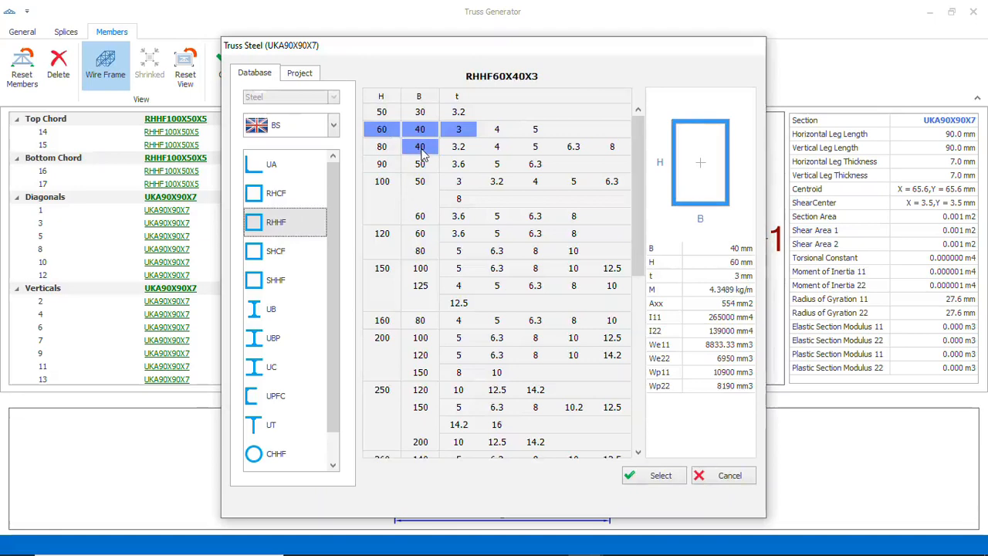
{"action": "left_click", "coordinate": [421, 149]}
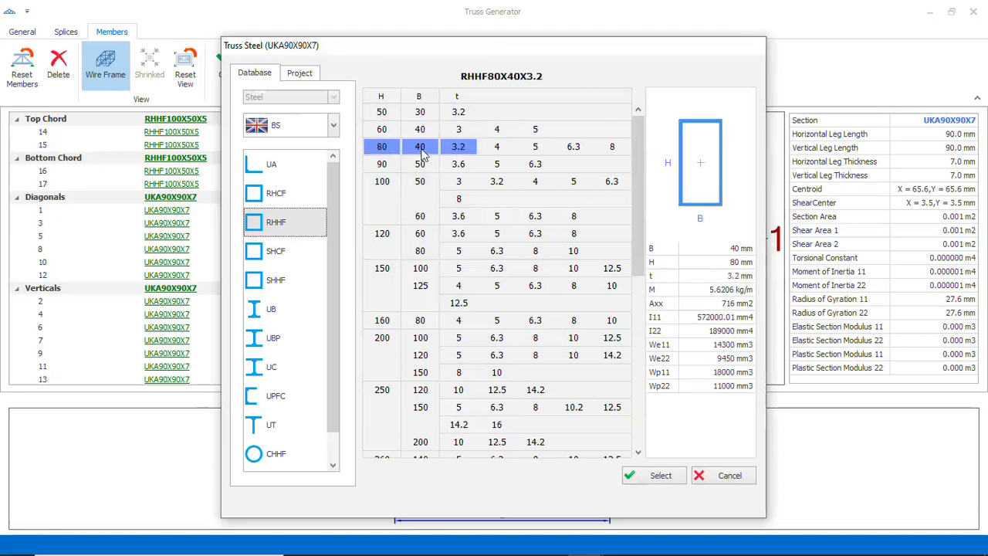
{"action": "left_click", "coordinate": [384, 132]}
{"action": "left_click", "coordinate": [497, 133]}
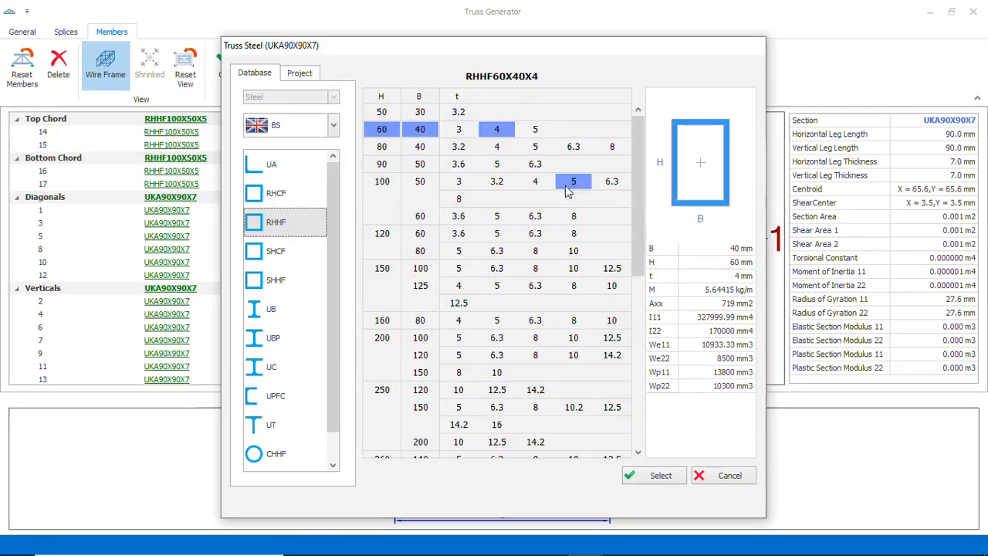
{"action": "left_click", "coordinate": [544, 133]}
{"action": "left_click", "coordinate": [503, 129]}
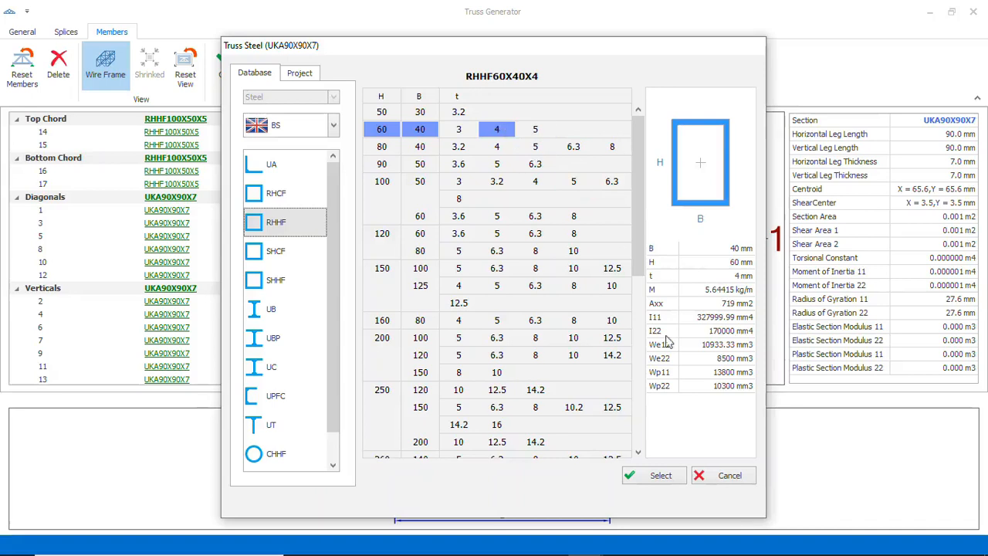
{"action": "left_click", "coordinate": [662, 479]}
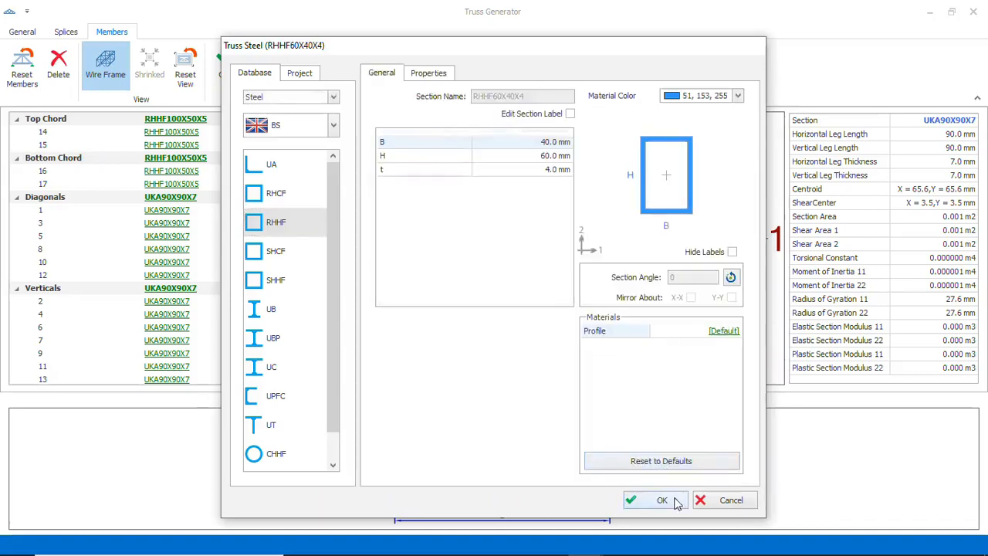
{"action": "left_click", "coordinate": [663, 500]}
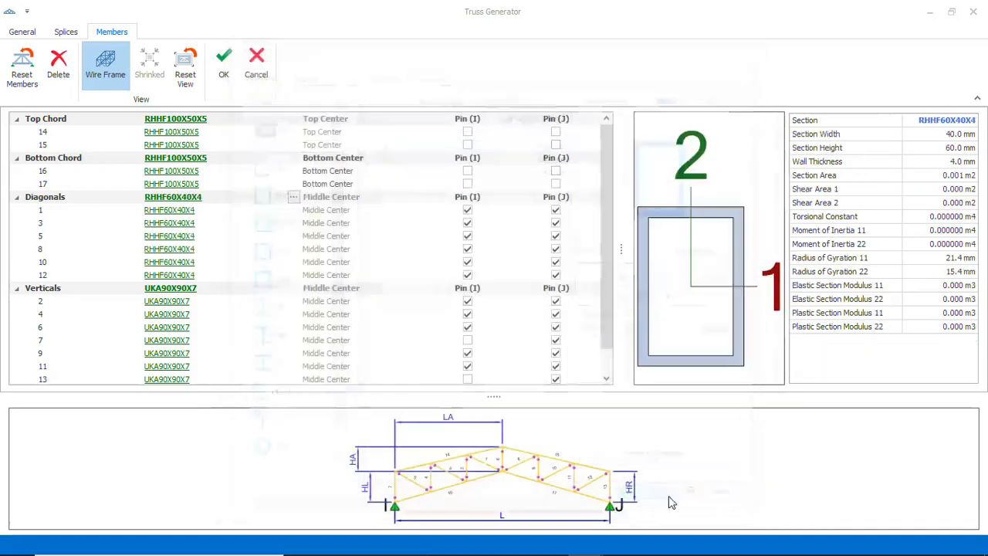
Step: Set the section of the truss verticals to the rectangular hollow profile RHHF60X40X4
{"action": "left_click", "coordinate": [186, 289]}
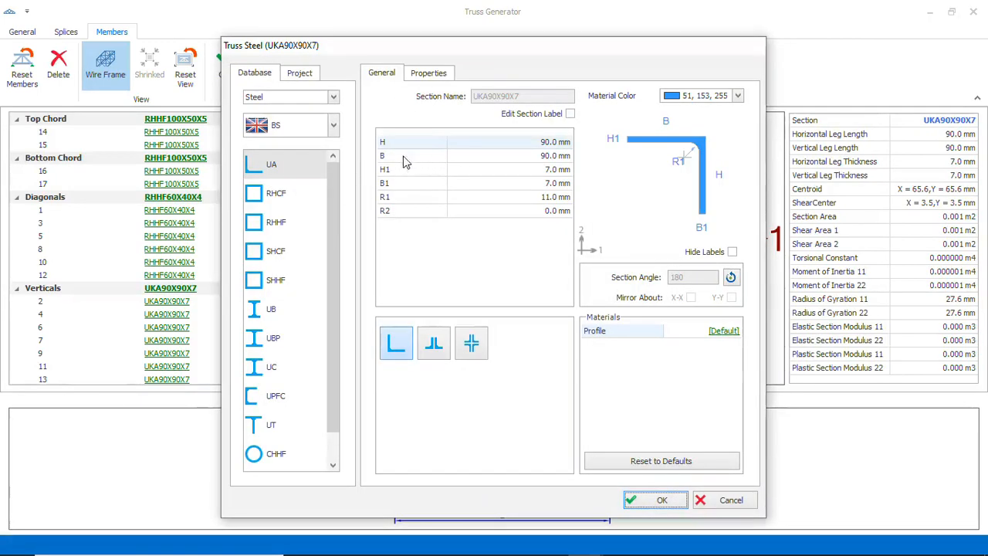
{"action": "left_click", "coordinate": [270, 224]}
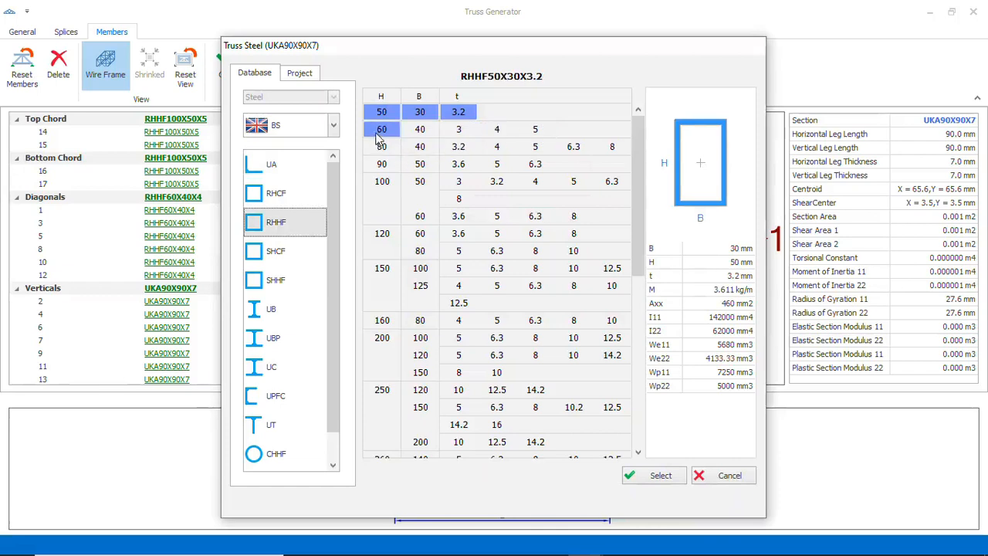
{"action": "left_click", "coordinate": [380, 130]}
{"action": "left_click", "coordinate": [502, 132]}
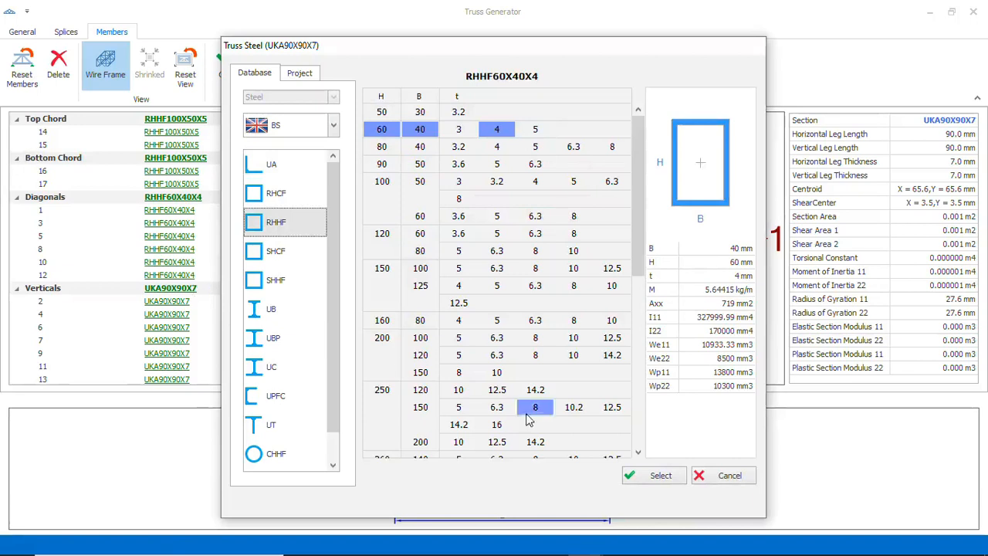
{"action": "left_click", "coordinate": [654, 476]}
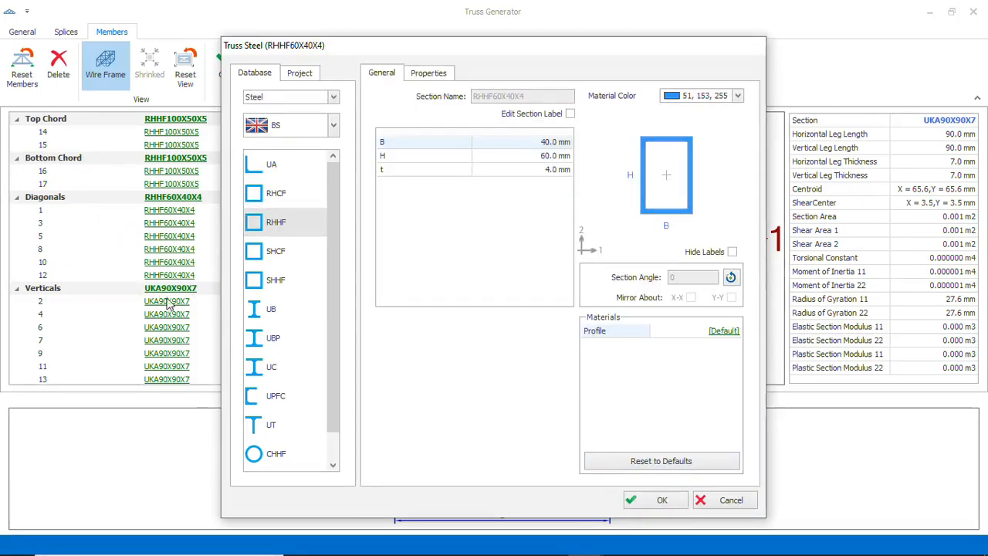
{"action": "left_click", "coordinate": [660, 500]}
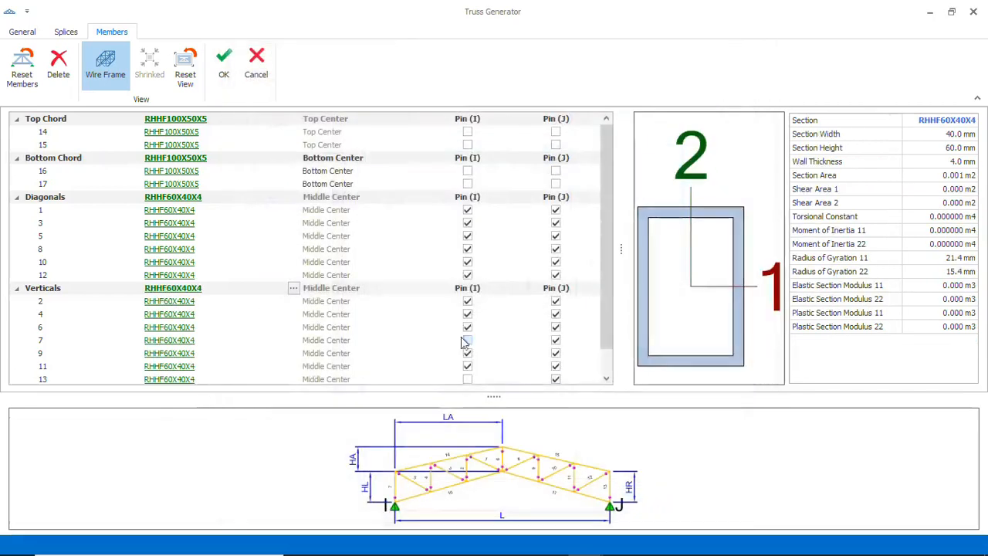
Step: Set the section of the truss horizontals to the rectangular hollow profile RHHF60X40X4 and accept the truss definition
{"action": "scroll", "coordinate": [194, 257], "scroll_direction": "down", "scroll_amount": 1}
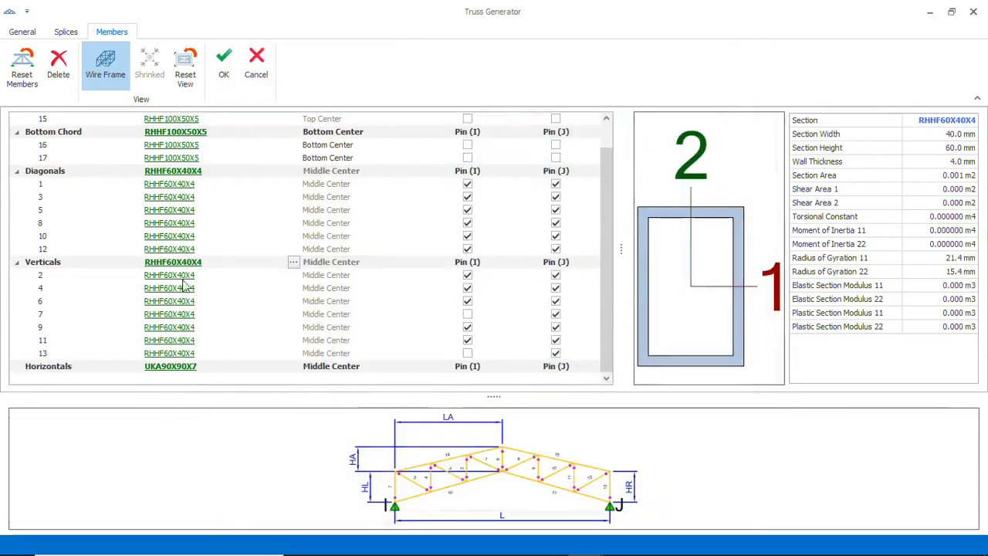
{"action": "left_click", "coordinate": [171, 367]}
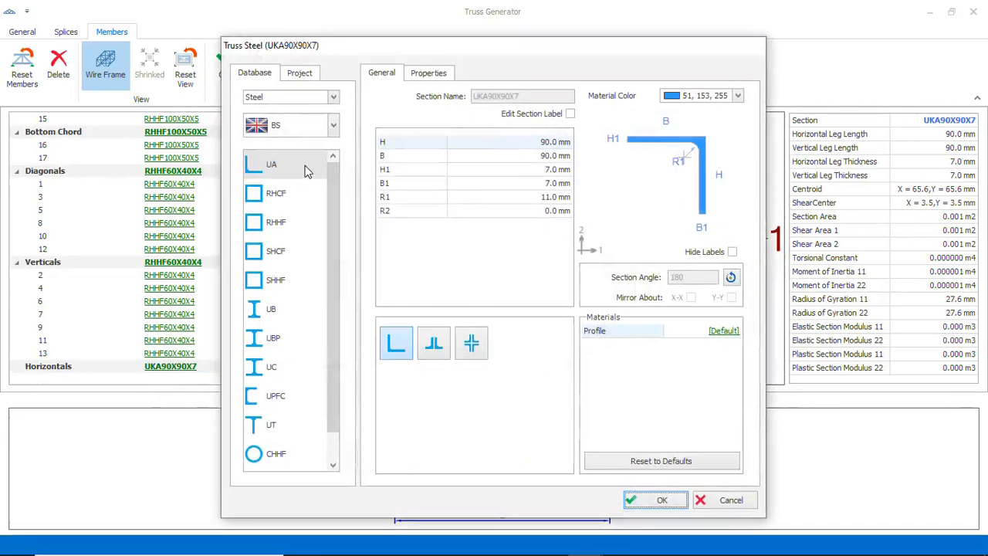
{"action": "left_click", "coordinate": [275, 195]}
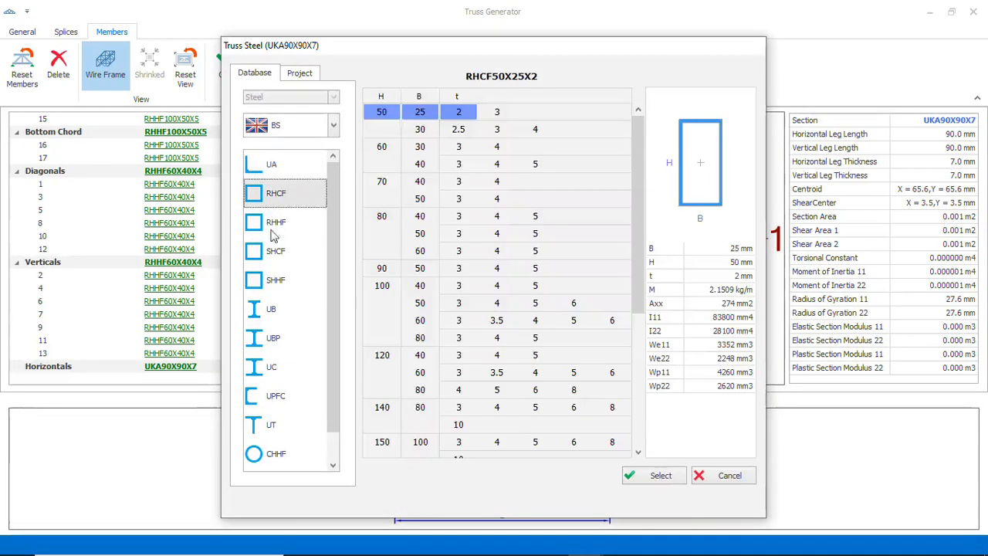
{"action": "left_click", "coordinate": [278, 223]}
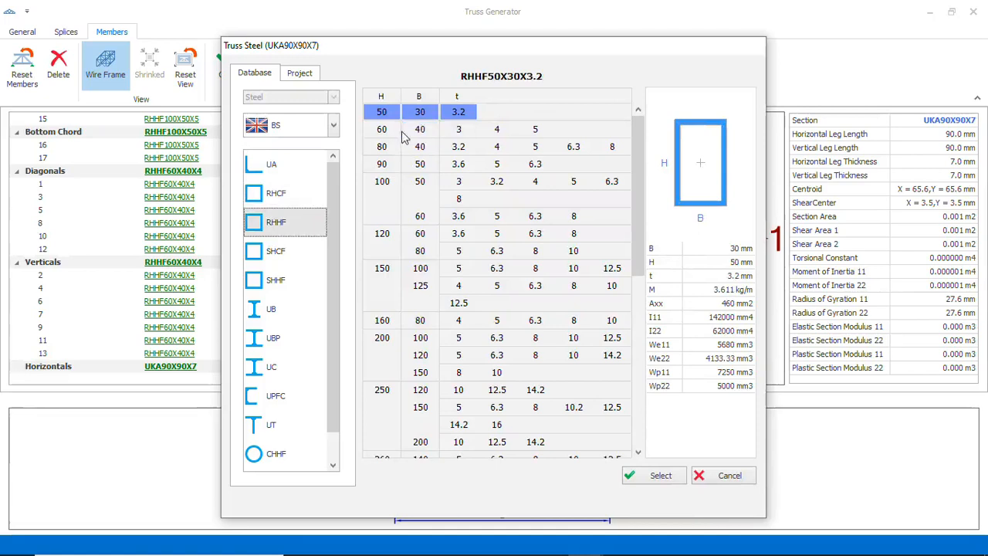
{"action": "left_click", "coordinate": [389, 135]}
{"action": "left_click", "coordinate": [501, 133]}
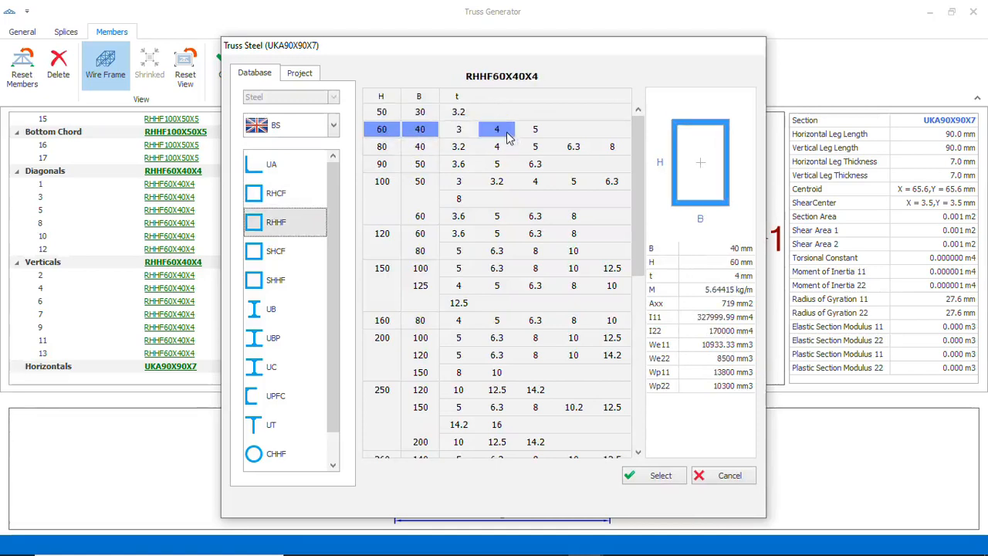
{"action": "left_click", "coordinate": [660, 476]}
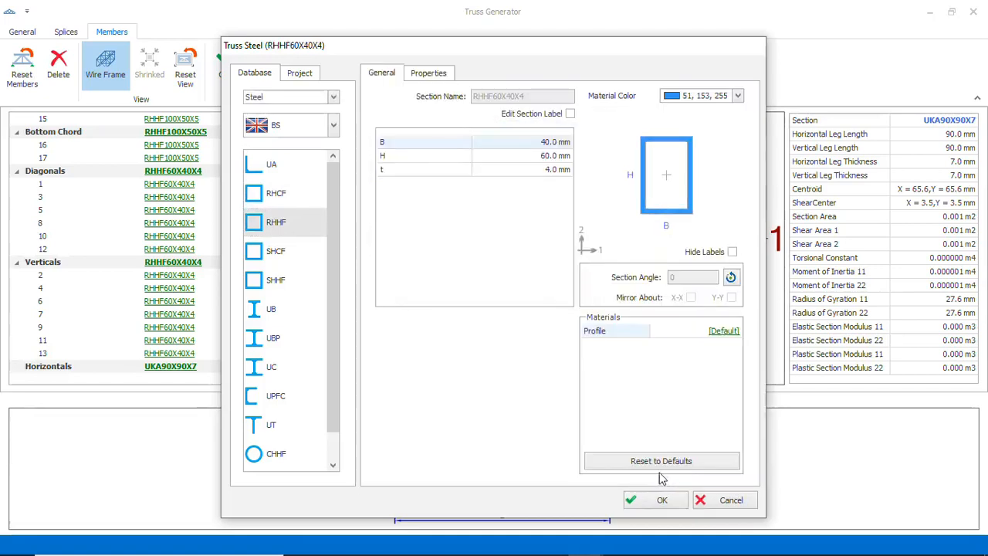
{"action": "left_click", "coordinate": [665, 502]}
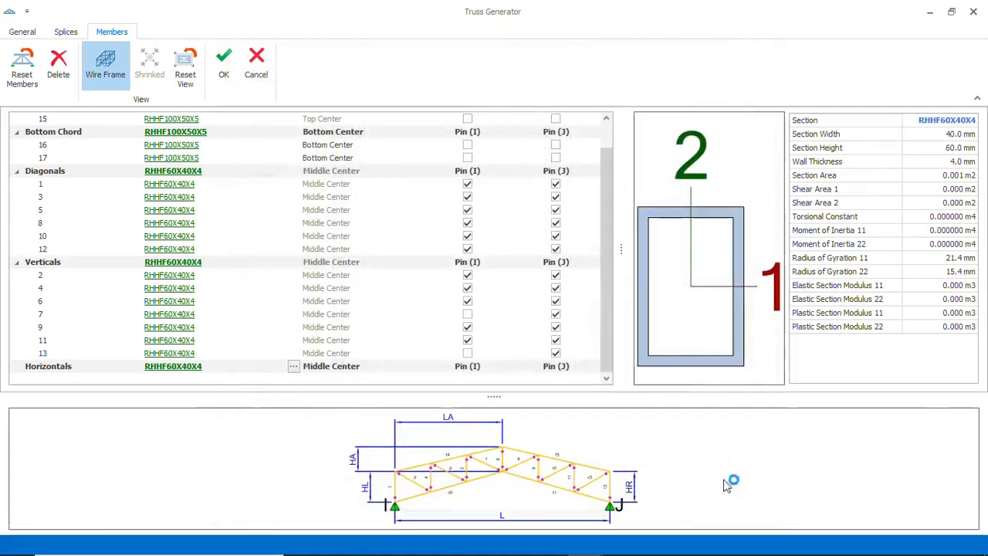
{"action": "left_click", "coordinate": [224, 66]}
Step: Place the same truss along axes C, B and A, starting each at its intersection with axis 1
{"action": "scroll", "coordinate": [502, 224], "scroll_direction": "down", "scroll_amount": 5}
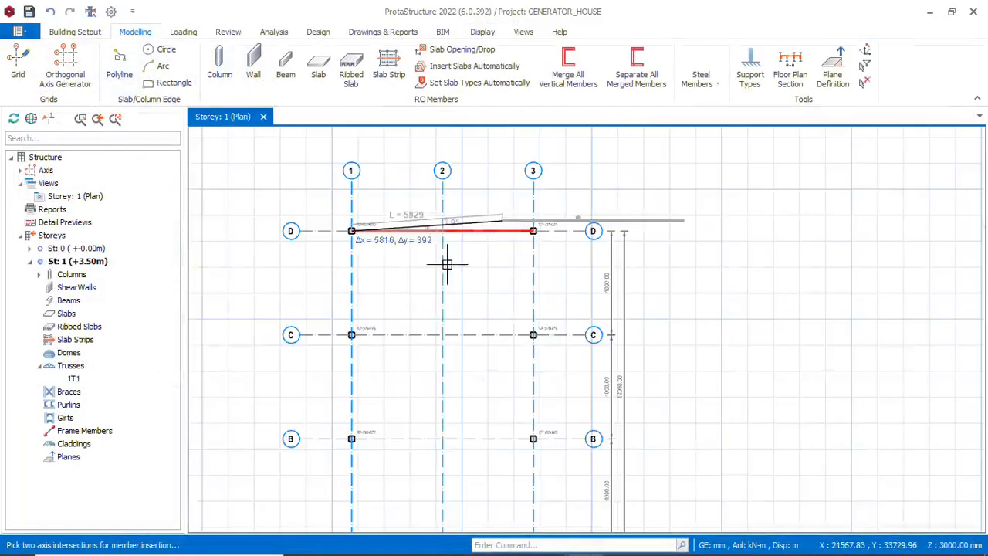
{"action": "scroll", "coordinate": [377, 336], "scroll_direction": "up", "scroll_amount": 3}
{"action": "scroll", "coordinate": [324, 337], "scroll_direction": "up", "scroll_amount": 2}
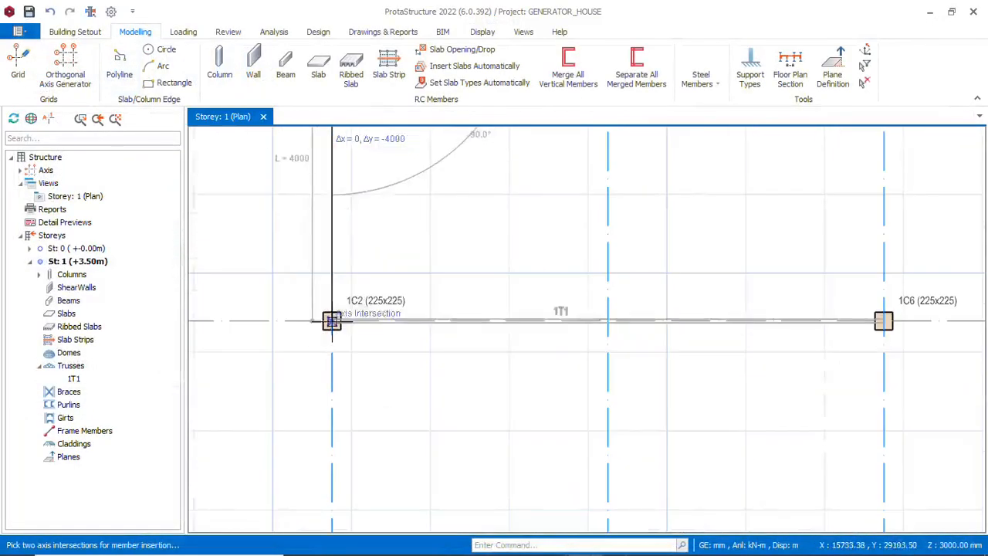
{"action": "left_click", "coordinate": [332, 320]}
{"action": "scroll", "coordinate": [339, 325], "scroll_direction": "down", "scroll_amount": 3}
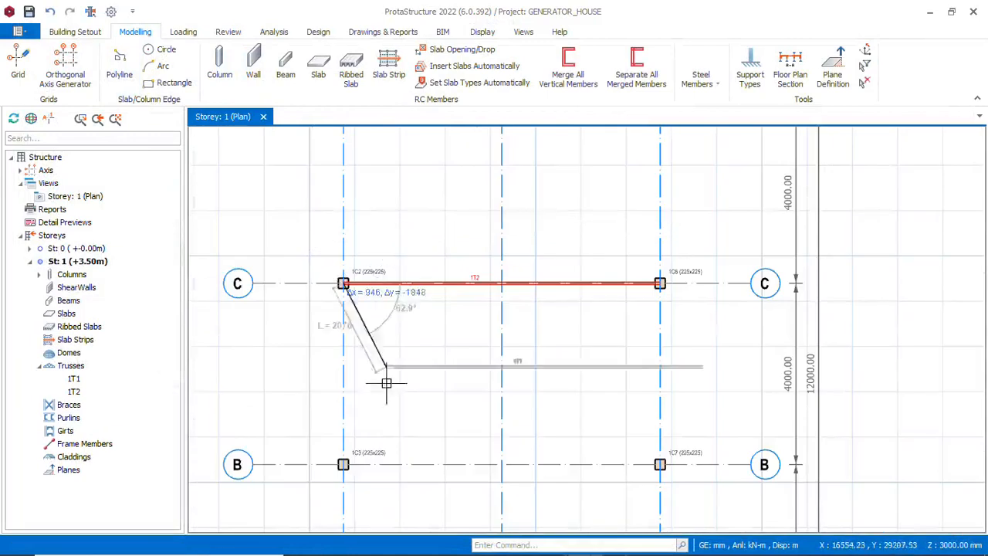
{"action": "left_click", "coordinate": [343, 464]}
{"action": "scroll", "coordinate": [373, 330], "scroll_direction": "down", "scroll_amount": 3}
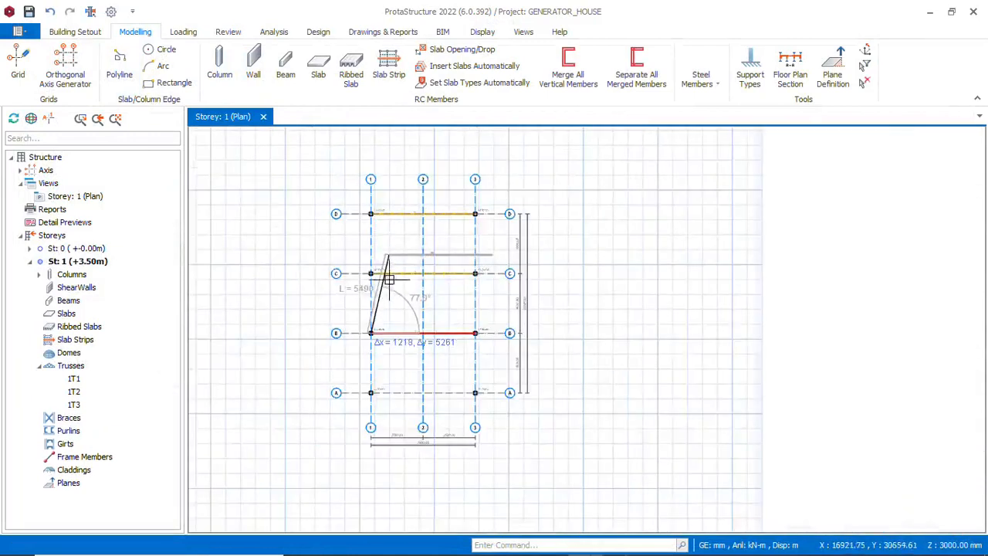
{"action": "scroll", "coordinate": [366, 415], "scroll_direction": "up", "scroll_amount": 2}
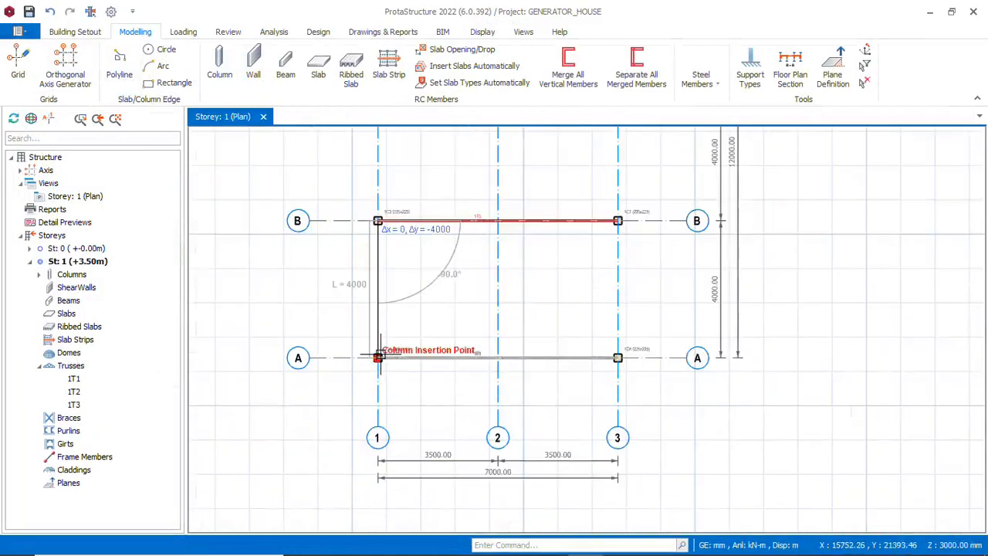
{"action": "left_click", "coordinate": [378, 356]}
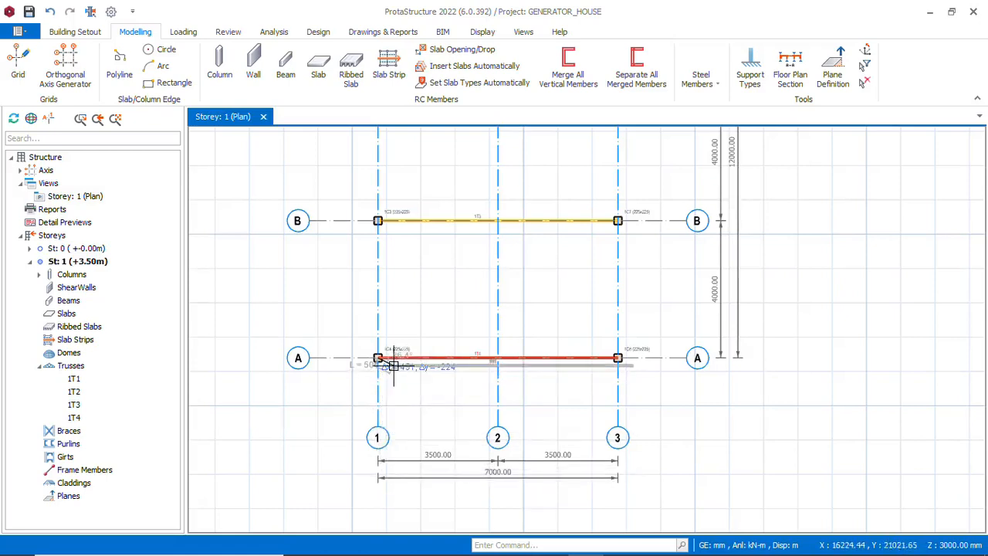
{"action": "key", "text": "Escape"}
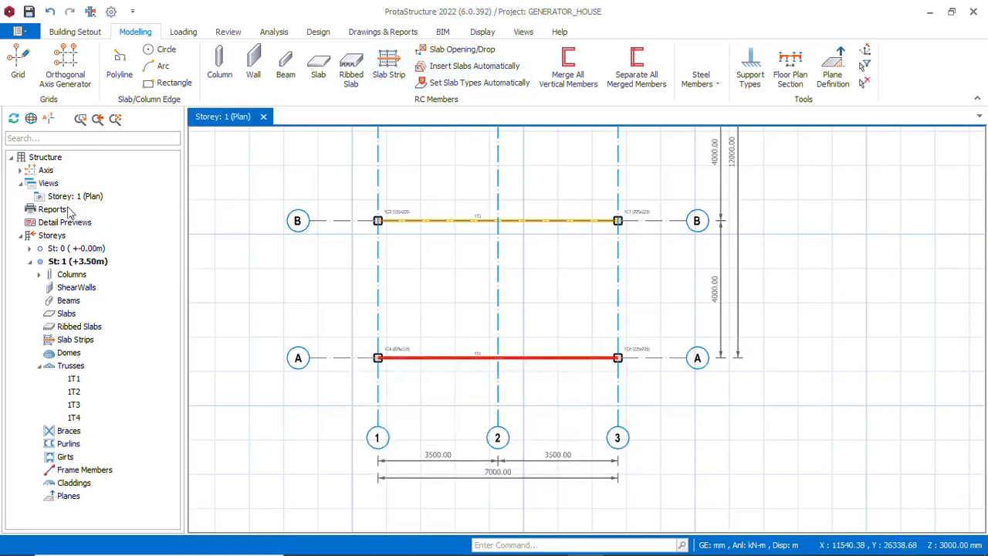
Step: Open a 3D physical model view of the storey
{"action": "left_click", "coordinate": [57, 186]}
{"action": "right_click", "coordinate": [57, 186]}
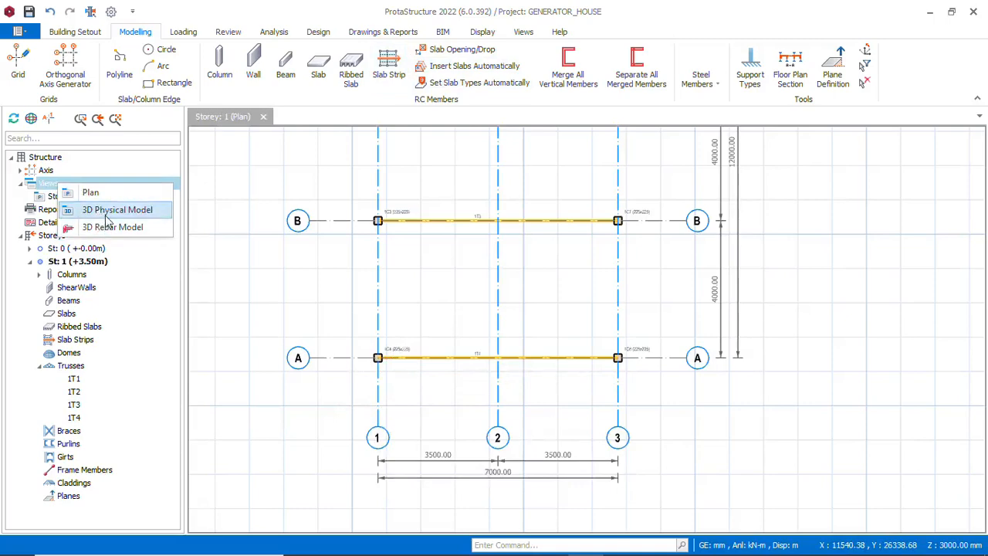
{"action": "left_click", "coordinate": [108, 210]}
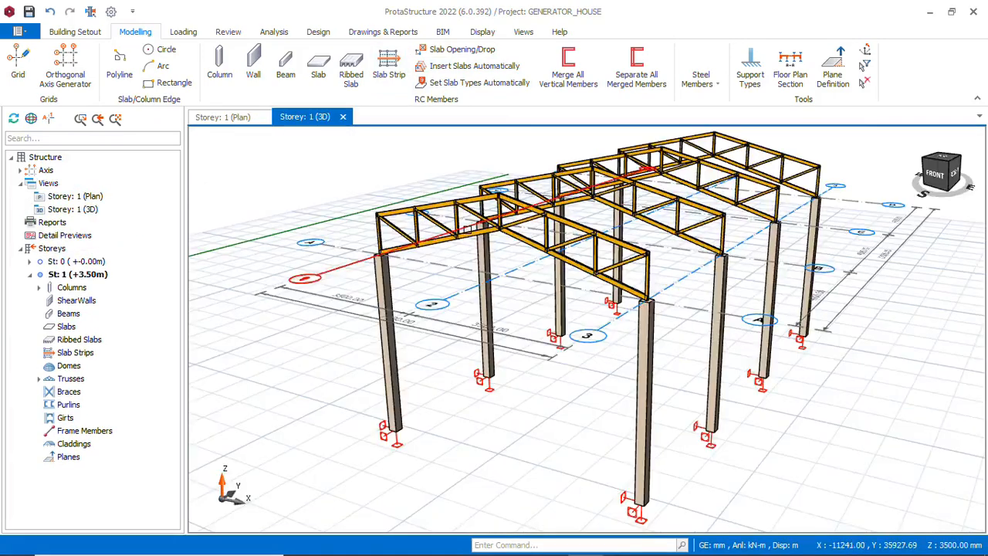
Step: Examine in 3D how the truss ends sit on the column tops and how the four frames line up
{"action": "mouse_move", "coordinate": [658, 251]}
{"action": "middle_mouse_down"}
{"action": "mouse_move", "coordinate": [634, 273]}
{"action": "mouse_move", "coordinate": [641, 281]}
{"action": "mouse_move", "coordinate": [691, 261]}
{"action": "mouse_move", "coordinate": [624, 272]}
{"action": "mouse_move", "coordinate": [547, 350]}
{"action": "middle_mouse_up"}
{"action": "scroll", "coordinate": [548, 350], "scroll_direction": "up", "scroll_amount": 3}
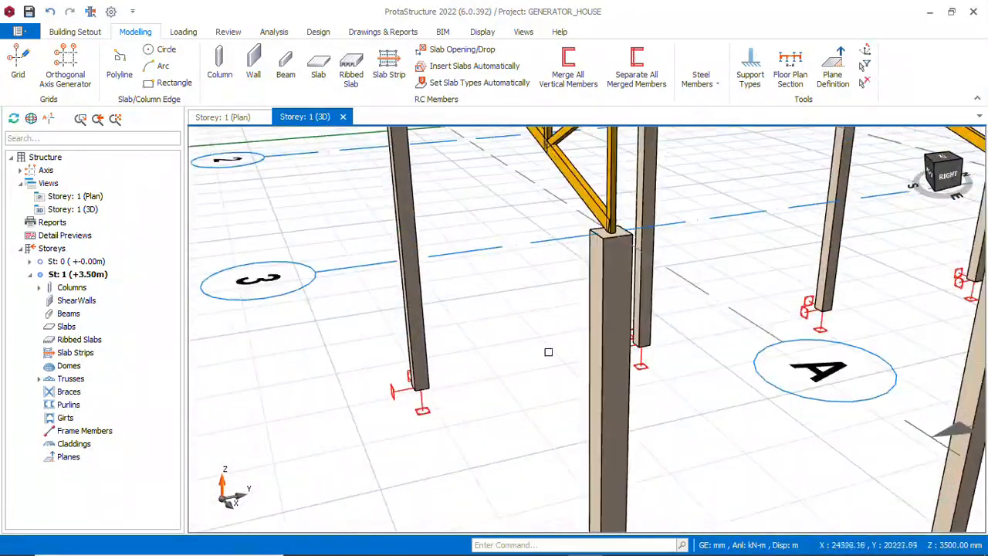
{"action": "scroll", "coordinate": [610, 285], "scroll_direction": "up", "scroll_amount": 2}
{"action": "middle_click_drag", "start_coordinate": [610, 285], "coordinate": [573, 249]}
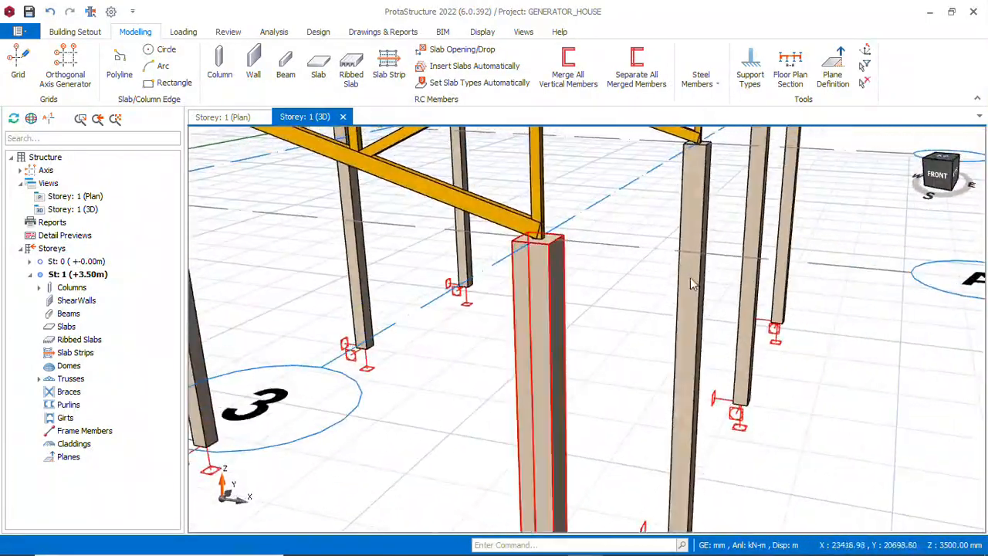
{"action": "scroll", "coordinate": [573, 249], "scroll_direction": "down", "scroll_amount": 6}
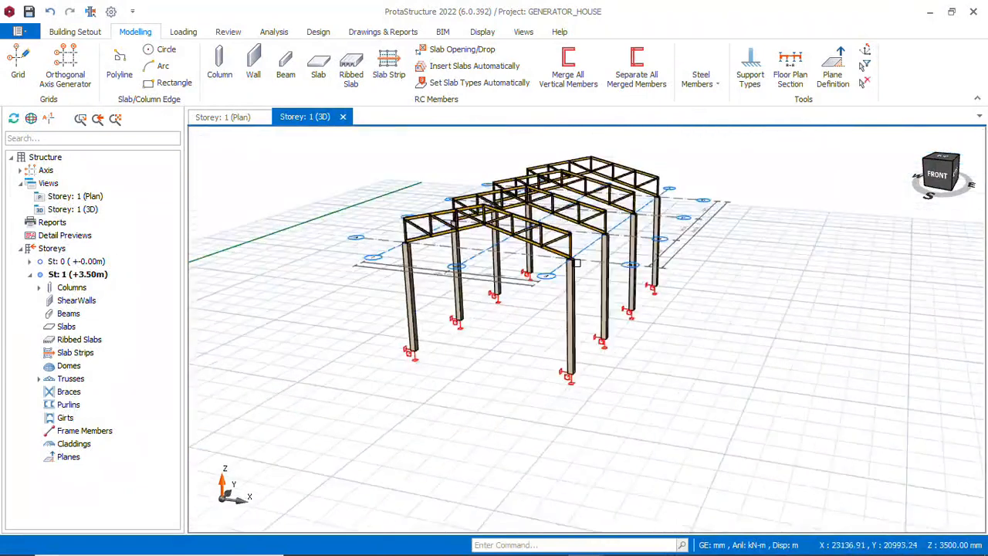
{"action": "scroll", "coordinate": [606, 262], "scroll_direction": "up", "scroll_amount": 6}
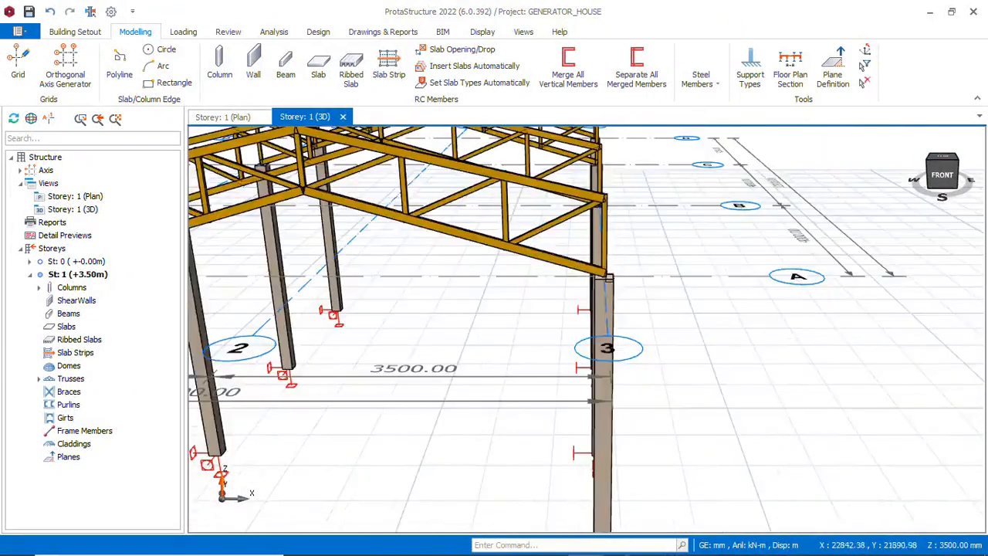
{"action": "mouse_move", "coordinate": [609, 276]}
{"action": "middle_mouse_down"}
{"action": "mouse_move", "coordinate": [581, 316]}
{"action": "mouse_move", "coordinate": [610, 287]}
{"action": "middle_mouse_up"}
{"action": "scroll", "coordinate": [625, 278], "scroll_direction": "up", "scroll_amount": 3}
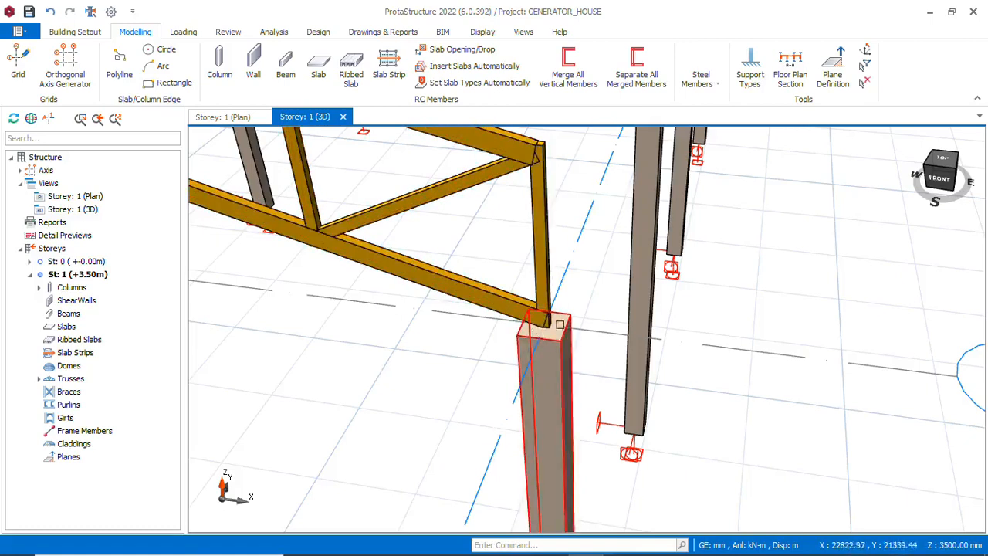
{"action": "scroll", "coordinate": [559, 334], "scroll_direction": "down", "scroll_amount": 10}
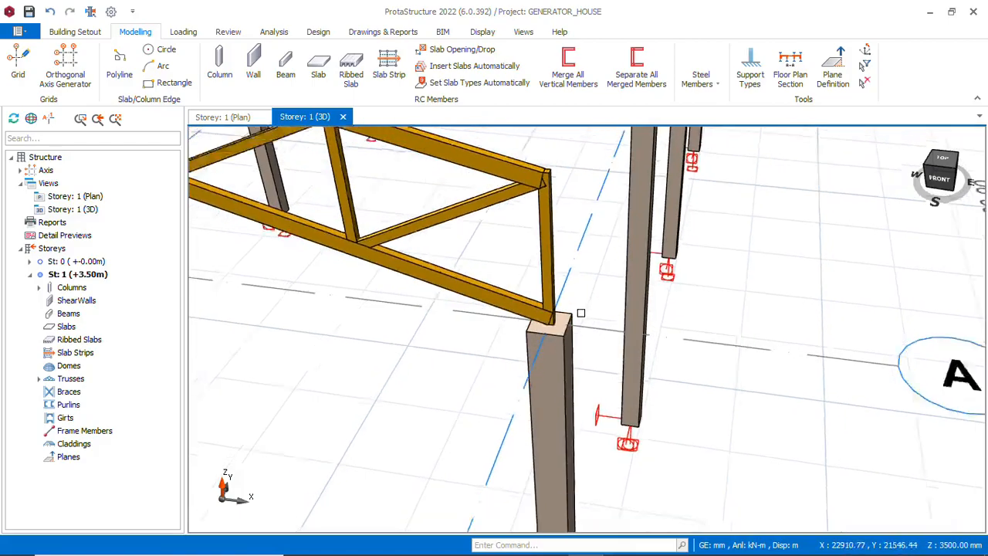
{"action": "mouse_move", "coordinate": [586, 328]}
{"action": "middle_mouse_down"}
{"action": "mouse_move", "coordinate": [497, 337]}
{"action": "mouse_move", "coordinate": [538, 315]}
{"action": "mouse_move", "coordinate": [596, 306]}
{"action": "mouse_move", "coordinate": [597, 319]}
{"action": "mouse_move", "coordinate": [456, 322]}
{"action": "mouse_move", "coordinate": [590, 287]}
{"action": "mouse_move", "coordinate": [316, 274]}
{"action": "mouse_move", "coordinate": [203, 225]}
{"action": "mouse_move", "coordinate": [609, 282]}
{"action": "mouse_move", "coordinate": [575, 303]}
{"action": "mouse_move", "coordinate": [563, 267]}
{"action": "mouse_move", "coordinate": [567, 305]}
{"action": "mouse_move", "coordinate": [584, 299]}
{"action": "middle_mouse_up"}
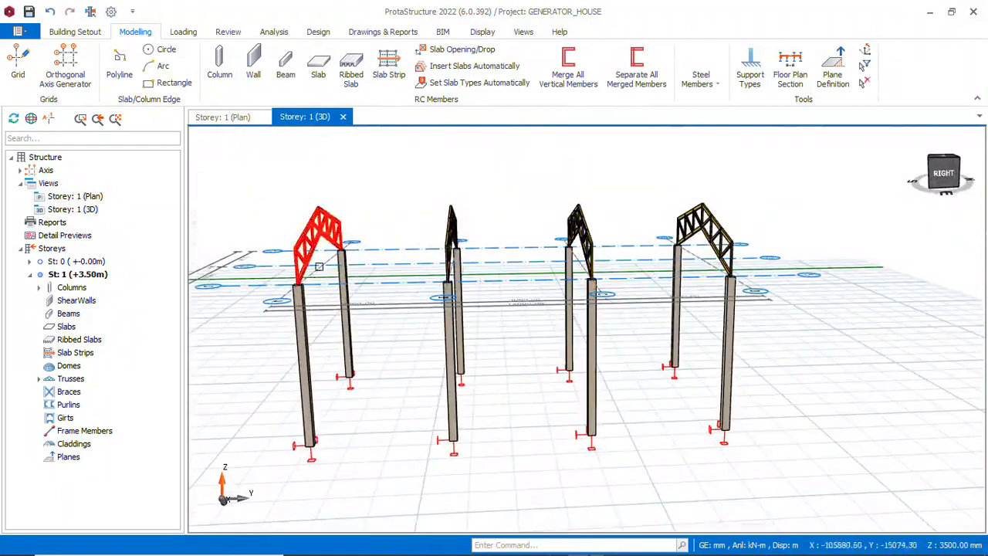
{"action": "mouse_move", "coordinate": [318, 267]}
{"action": "middle_mouse_down"}
{"action": "mouse_move", "coordinate": [388, 312]}
{"action": "mouse_move", "coordinate": [398, 336]}
{"action": "mouse_move", "coordinate": [616, 318]}
{"action": "mouse_move", "coordinate": [531, 319]}
{"action": "mouse_move", "coordinate": [556, 309]}
{"action": "middle_mouse_up"}
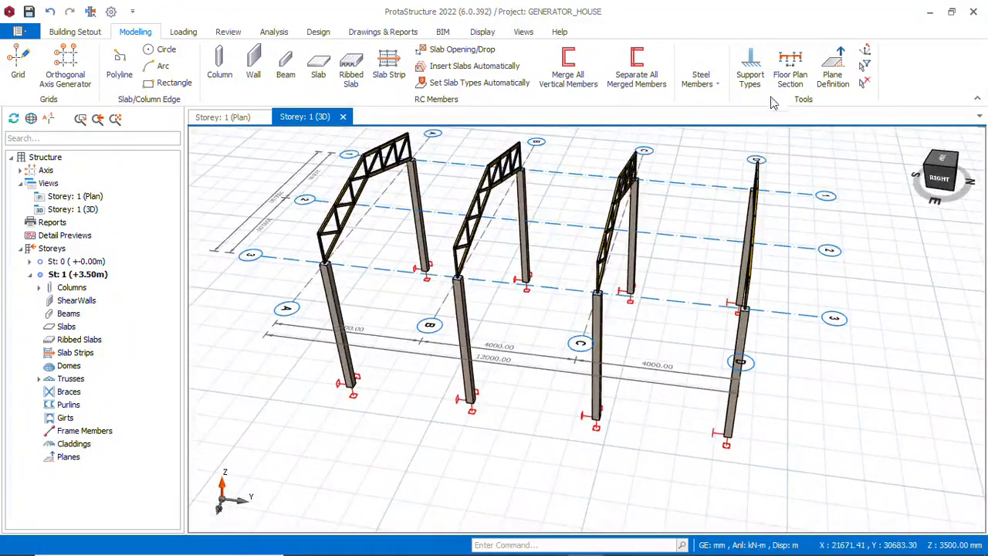
Step: Start inserting purlins across the roof, picking the truss on axis A and the truss on axis D
{"action": "left_click", "coordinate": [724, 86]}
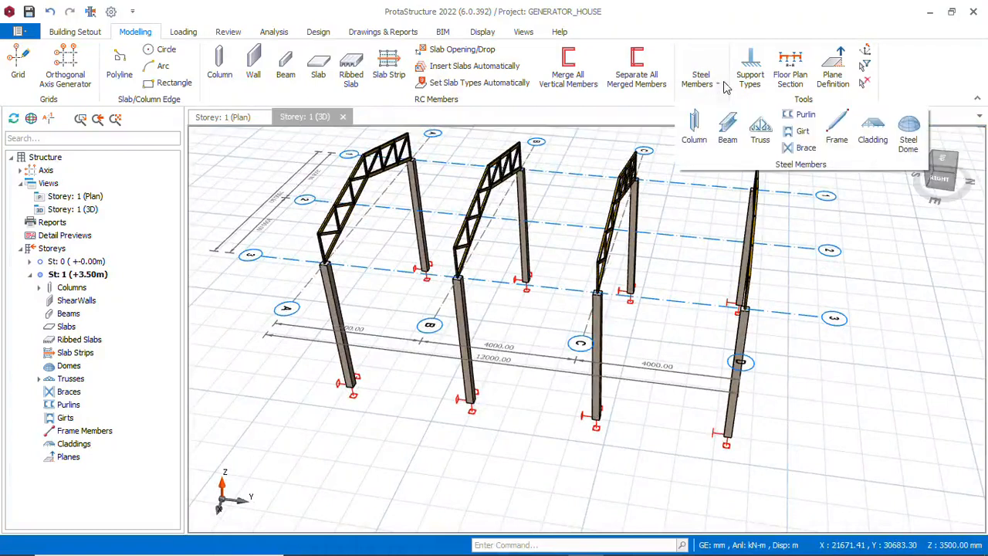
{"action": "left_click", "coordinate": [803, 115]}
{"action": "left_click", "coordinate": [349, 220]}
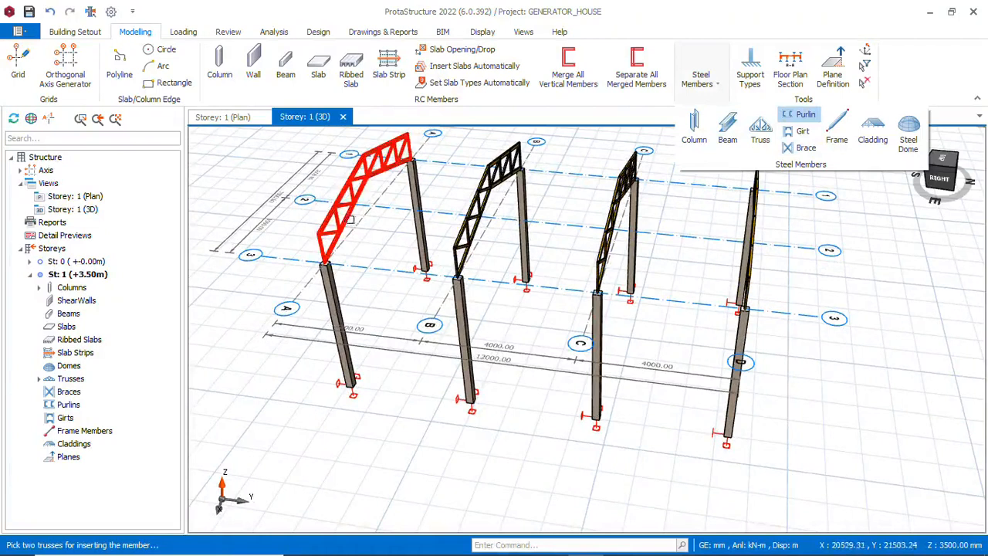
{"action": "left_click", "coordinate": [338, 203]}
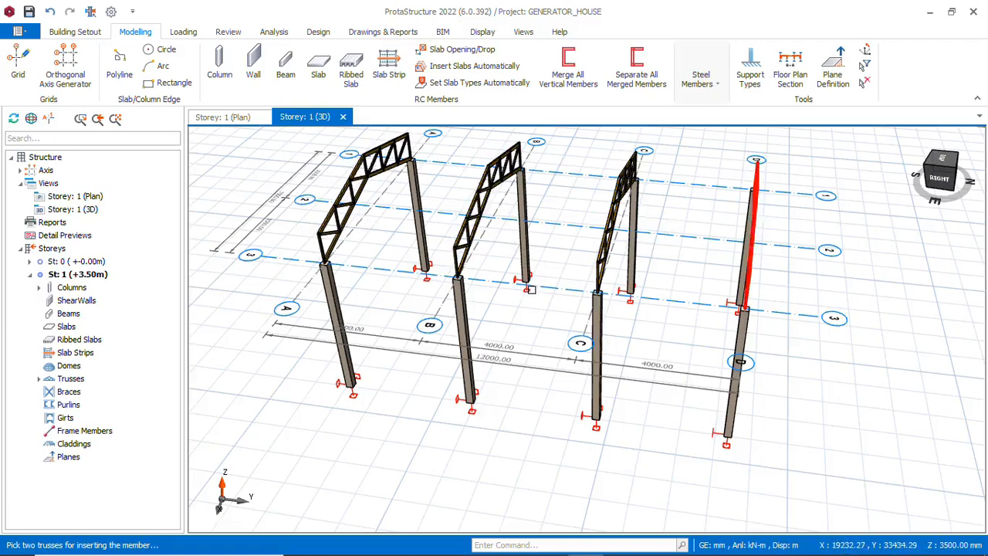
{"action": "left_click", "coordinate": [531, 290]}
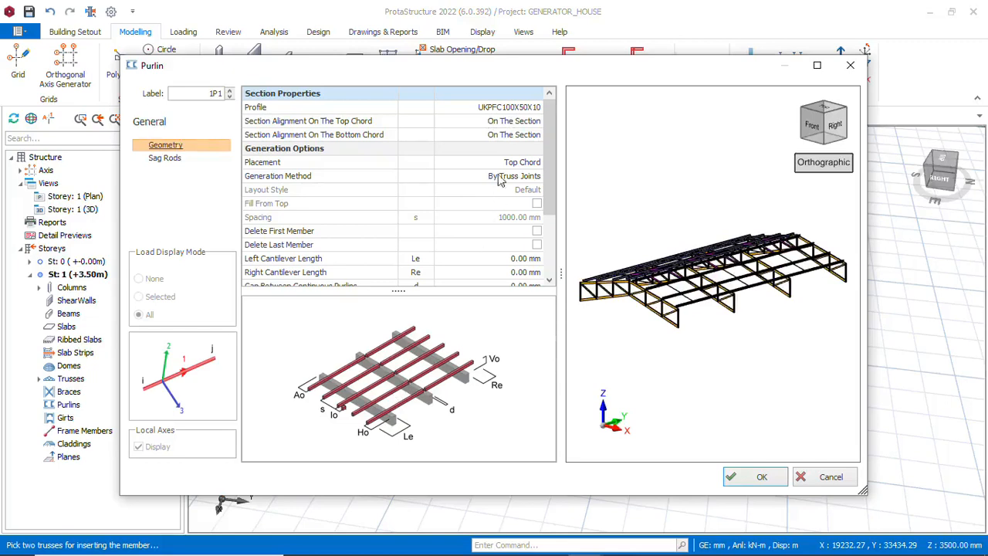
Step: Browse the purlin profile library for the LOGZ sections in the MALAYSIA steel database
{"action": "left_click", "coordinate": [528, 113]}
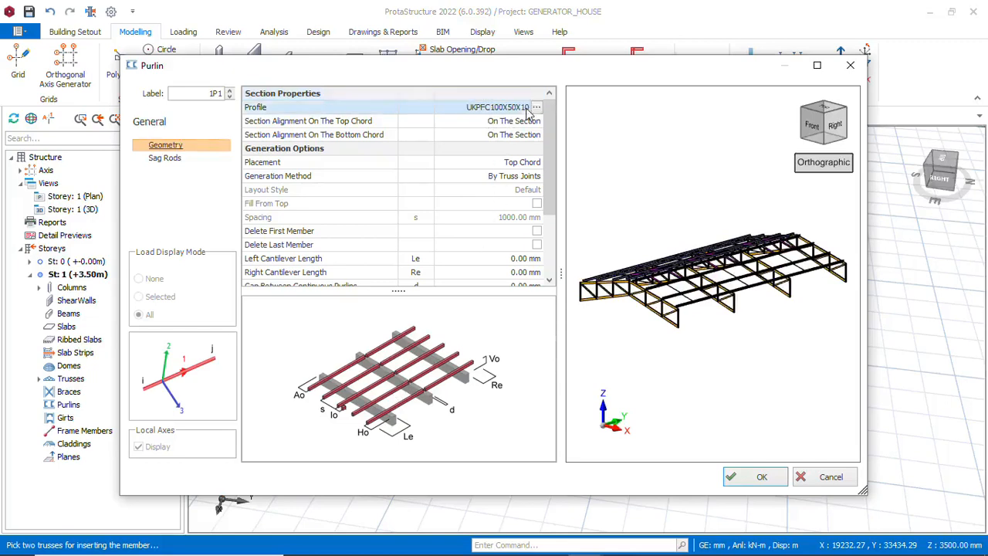
{"action": "left_click", "coordinate": [540, 110]}
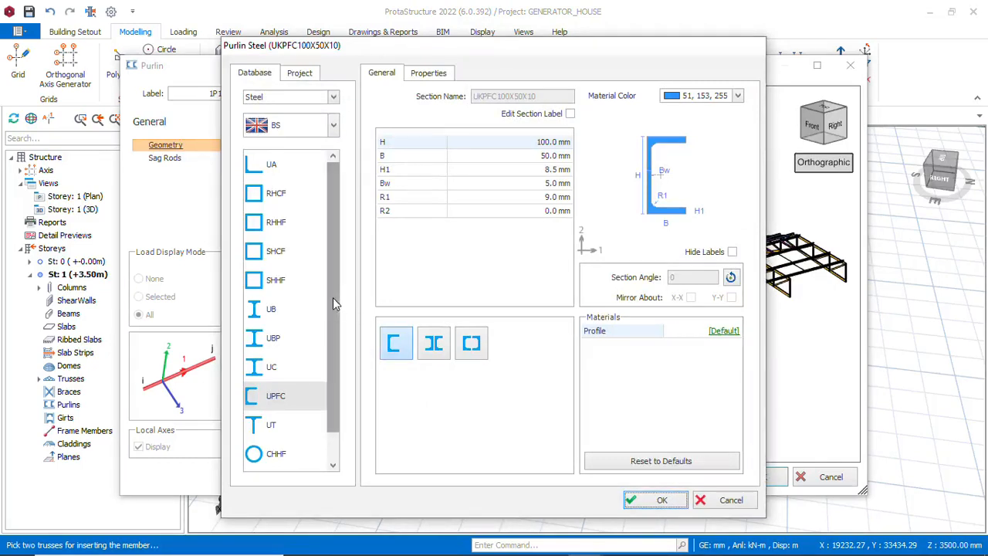
{"action": "left_click_drag", "start_coordinate": [334, 300], "coordinate": [333, 255]}
{"action": "left_click", "coordinate": [332, 128]}
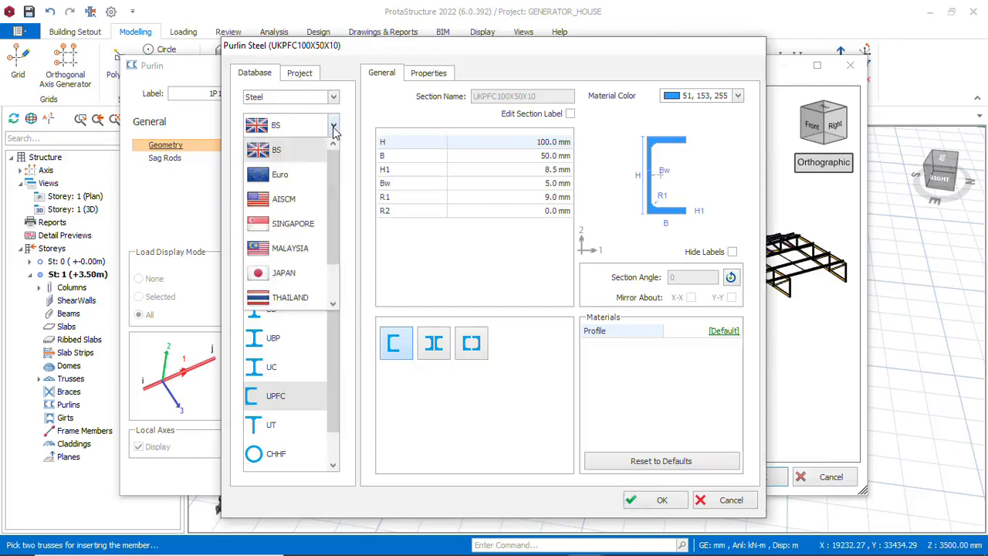
{"action": "left_click", "coordinate": [300, 257]}
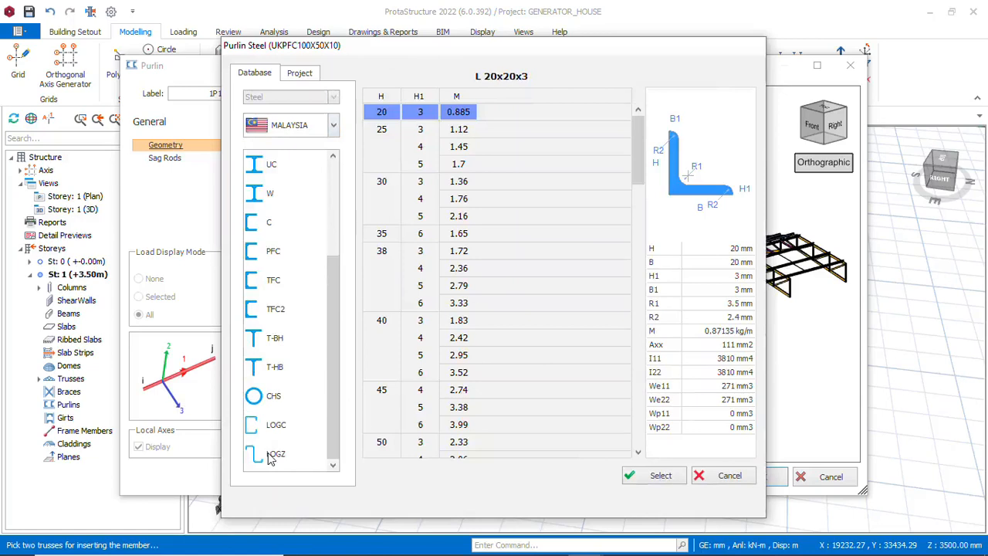
{"action": "left_click", "coordinate": [270, 458]}
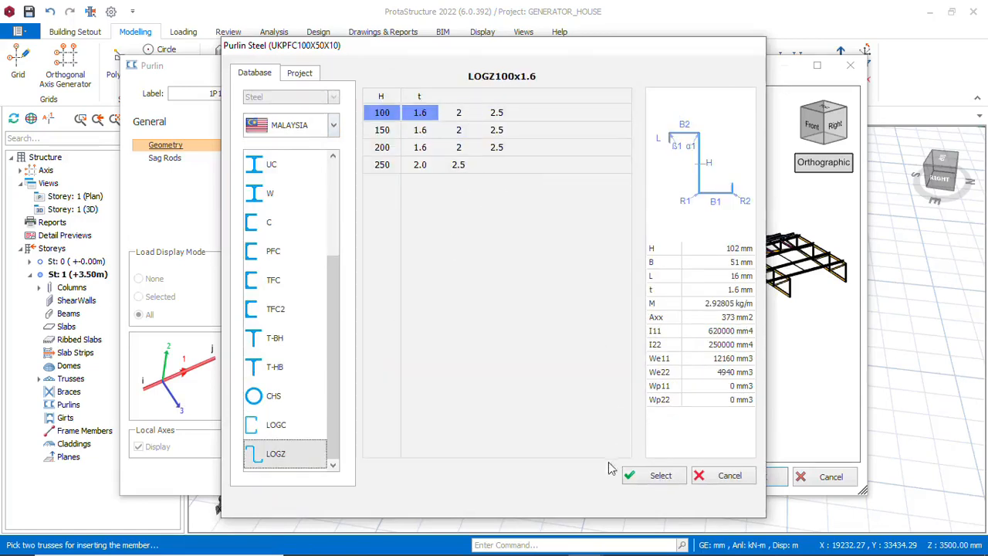
Step: Assign the LOGZ section with H 100 and thickness 2.5 as the purlin profile
{"action": "left_click", "coordinate": [460, 114]}
{"action": "left_click", "coordinate": [495, 114]}
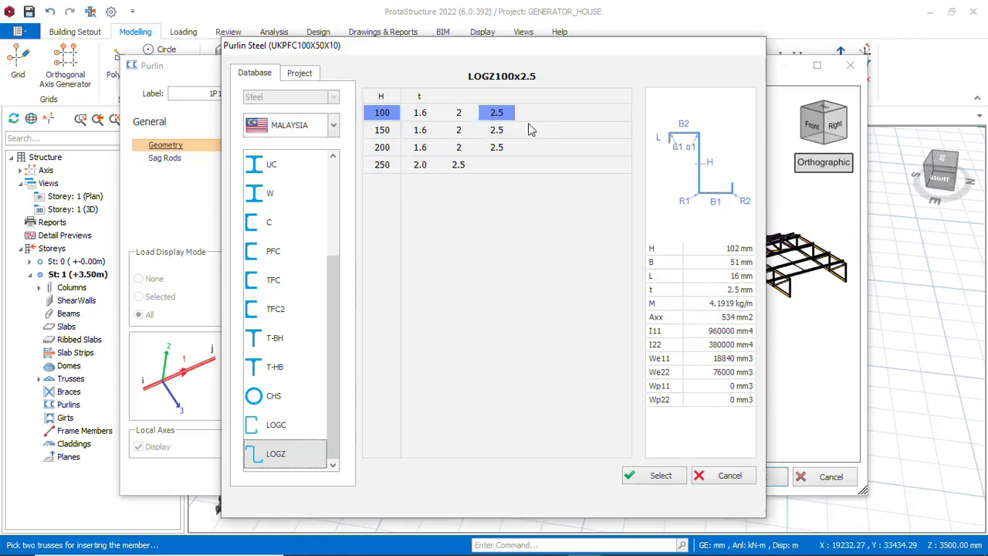
{"action": "left_click", "coordinate": [460, 113]}
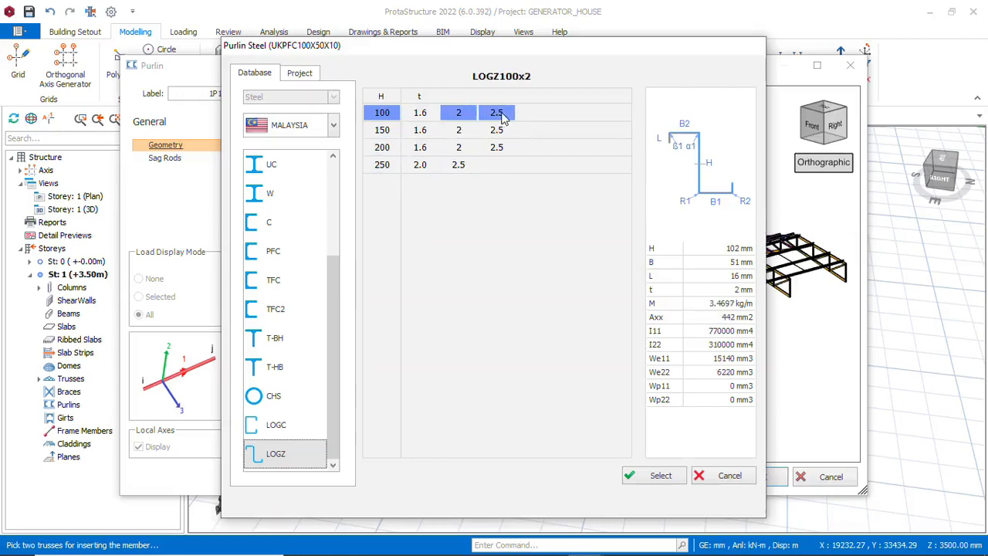
{"action": "left_click", "coordinate": [498, 114]}
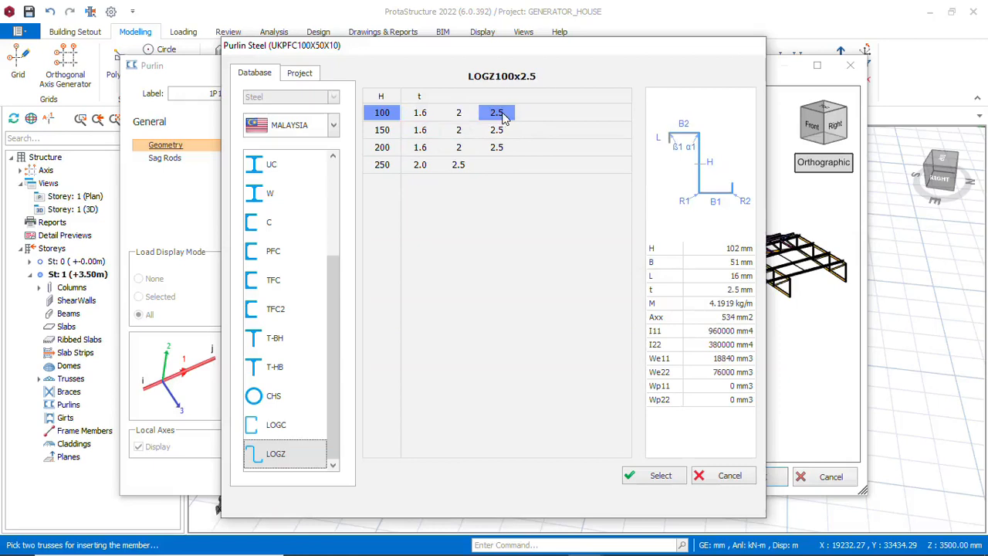
{"action": "left_click", "coordinate": [657, 479]}
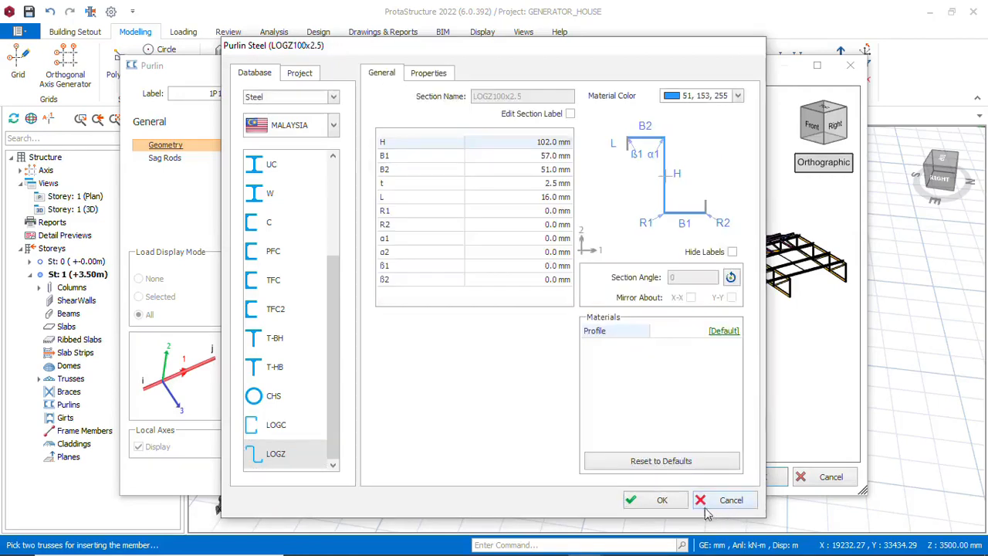
{"action": "left_click", "coordinate": [655, 502]}
Step: Examine in the purlin preview how the Z-section purlins sit on the truss top chords at the eaves
{"action": "scroll", "coordinate": [678, 291], "scroll_direction": "up", "scroll_amount": 5}
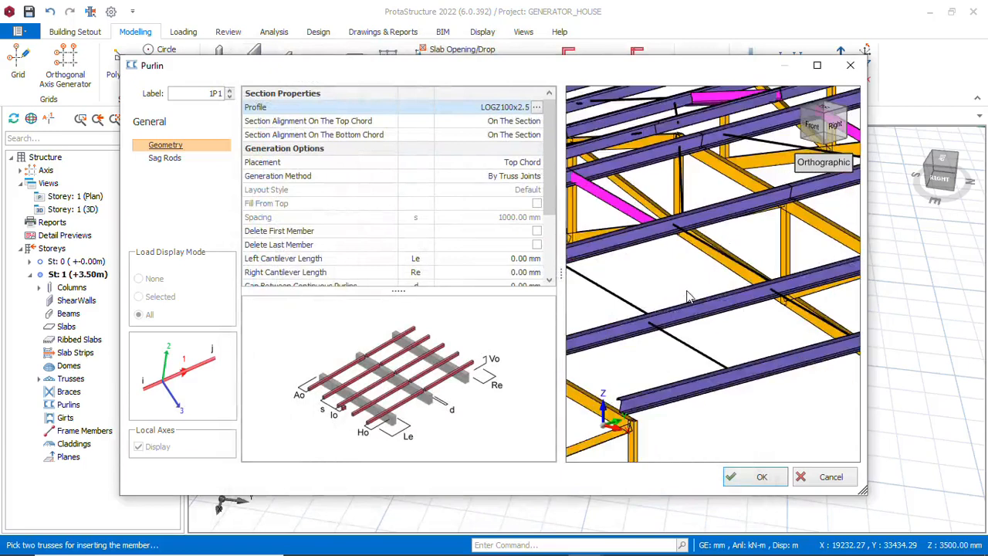
{"action": "scroll", "coordinate": [656, 305], "scroll_direction": "down", "scroll_amount": 3}
{"action": "scroll", "coordinate": [635, 313], "scroll_direction": "up", "scroll_amount": 4}
{"action": "scroll", "coordinate": [636, 293], "scroll_direction": "up", "scroll_amount": 2}
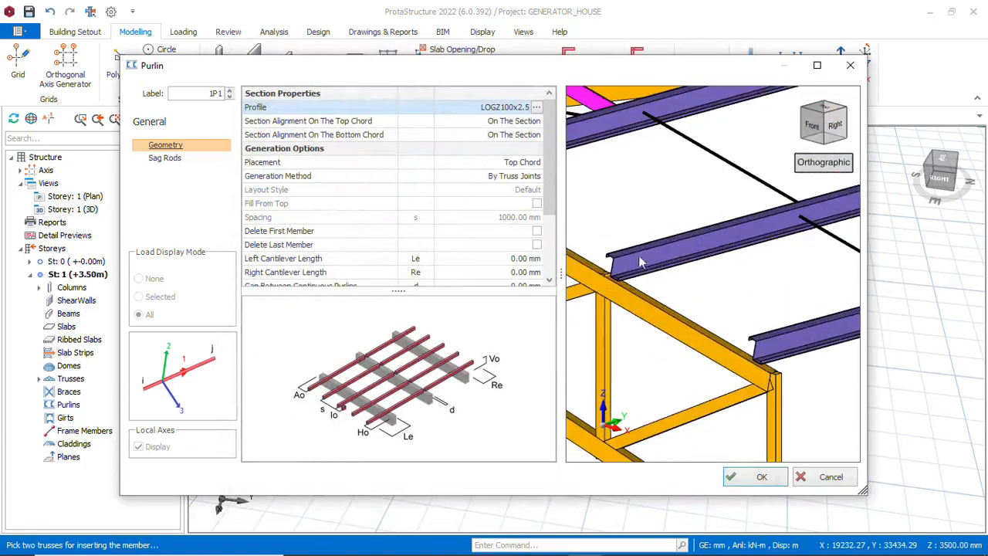
{"action": "scroll", "coordinate": [629, 283], "scroll_direction": "down", "scroll_amount": 3}
{"action": "scroll", "coordinate": [711, 309], "scroll_direction": "up", "scroll_amount": 3}
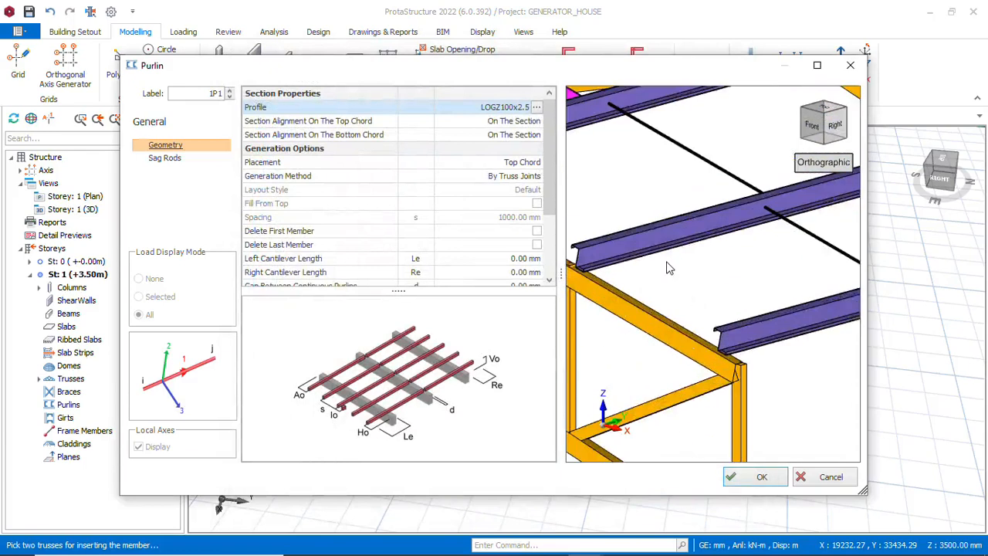
{"action": "scroll", "coordinate": [669, 268], "scroll_direction": "down", "scroll_amount": 5}
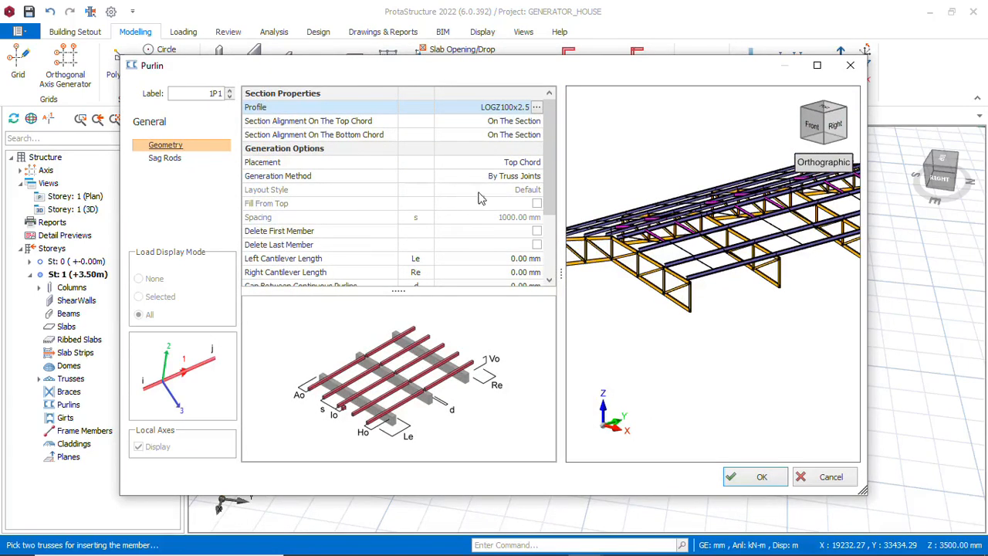
{"action": "scroll", "coordinate": [737, 256], "scroll_direction": "up", "scroll_amount": 3}
{"action": "scroll", "coordinate": [725, 280], "scroll_direction": "down", "scroll_amount": 2}
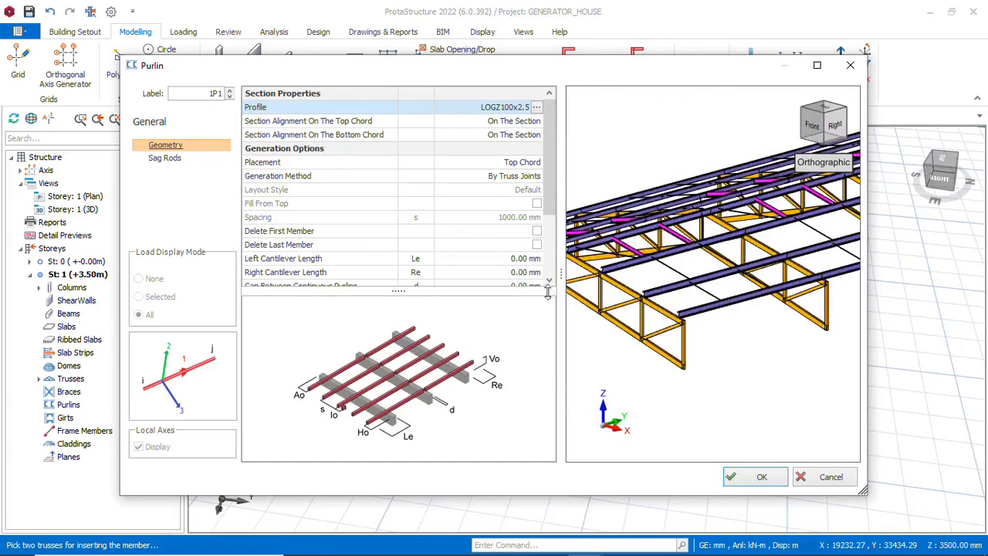
Step: Turn off the profile hanger and ridge rod in the sag rod settings, then insert the purlins
{"action": "left_click", "coordinate": [165, 159]}
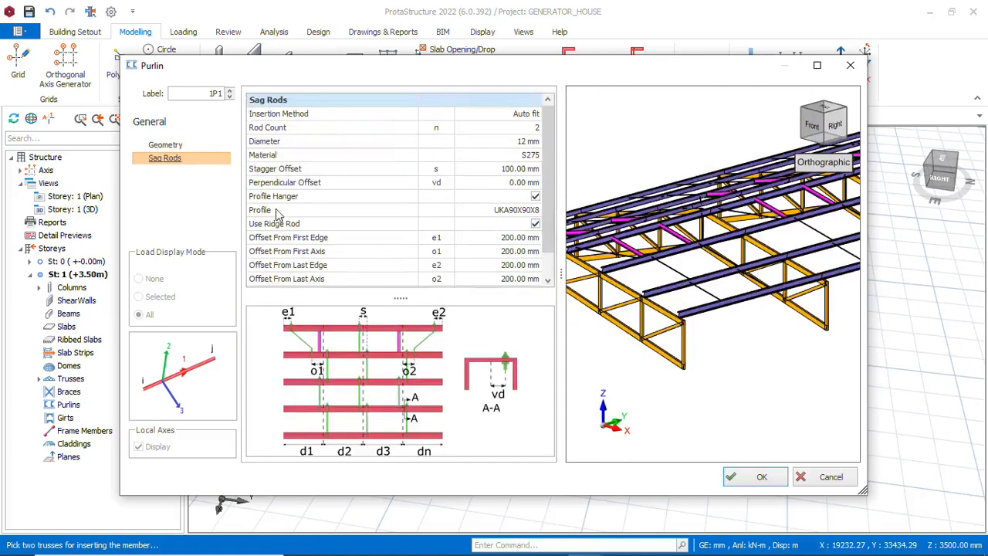
{"action": "scroll", "coordinate": [677, 278], "scroll_direction": "up", "scroll_amount": 3}
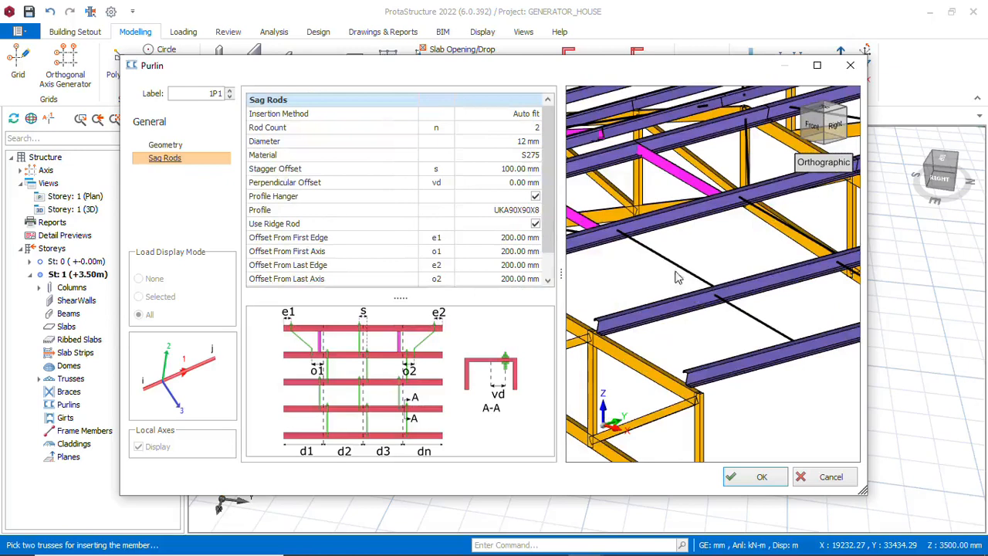
{"action": "left_click", "coordinate": [535, 196]}
{"action": "scroll", "coordinate": [742, 317], "scroll_direction": "up", "scroll_amount": 5}
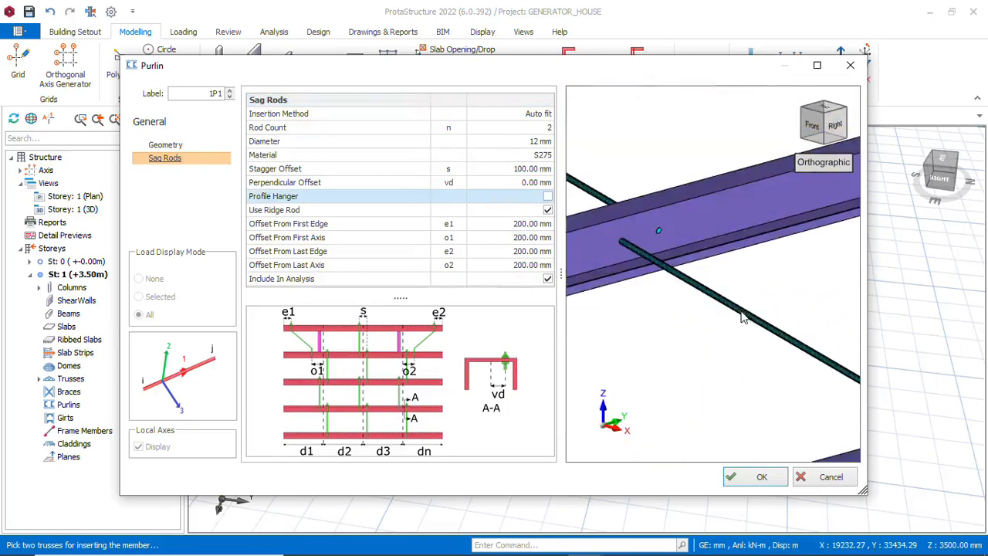
{"action": "left_click", "coordinate": [547, 212]}
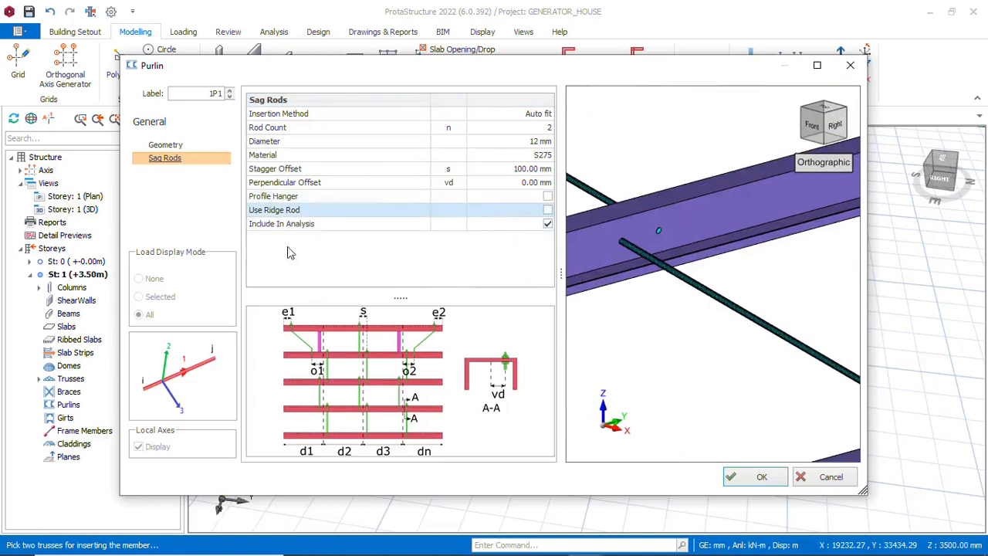
{"action": "left_click", "coordinate": [541, 142]}
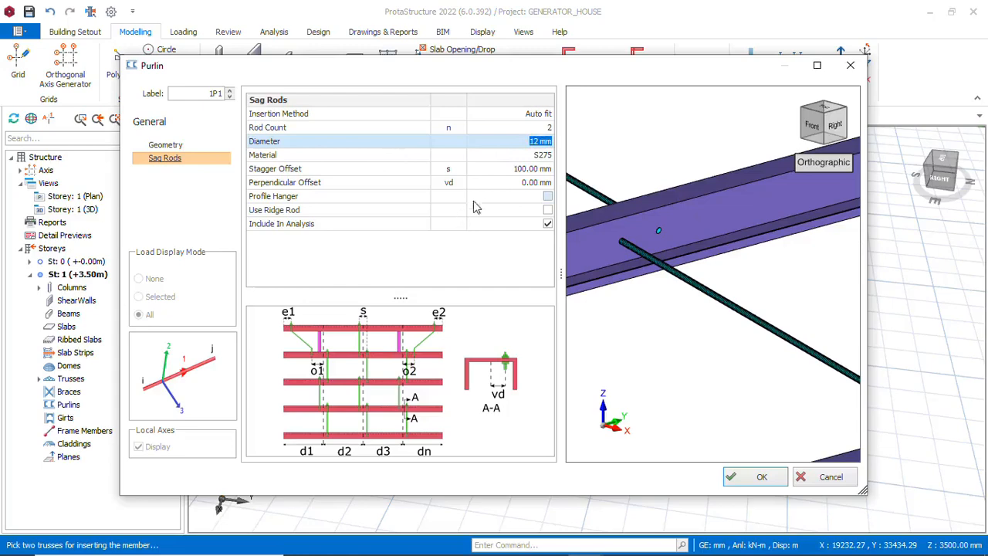
{"action": "left_click", "coordinate": [758, 479]}
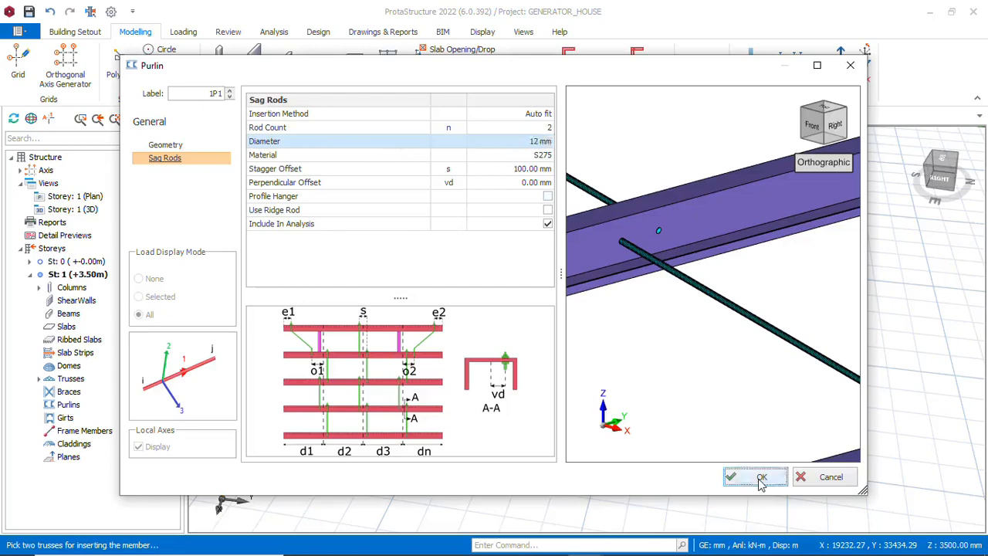
Step: Examine the roof purlins and sag rods in 3D, close up and from both long sides of the building
{"action": "scroll", "coordinate": [568, 227], "scroll_direction": "up", "scroll_amount": 3}
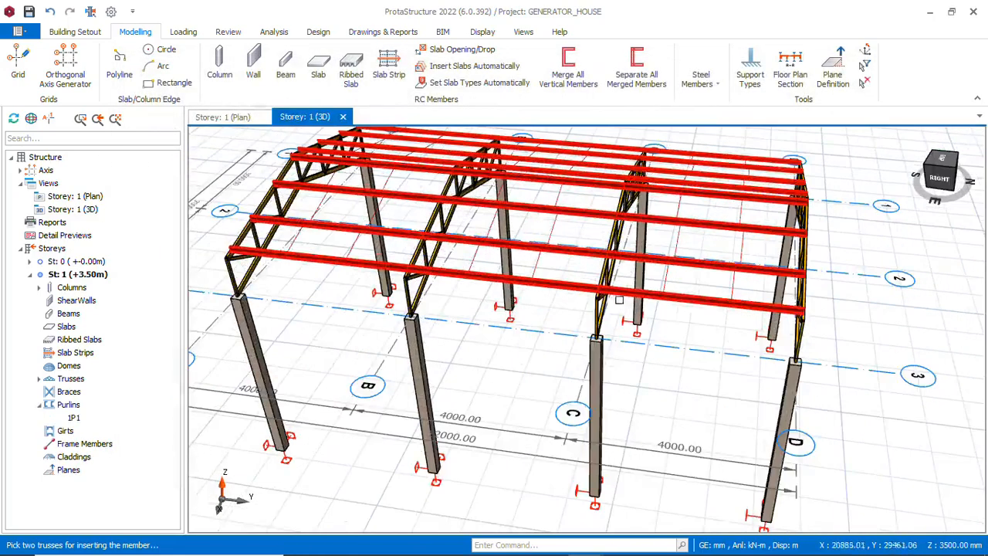
{"action": "mouse_move", "coordinate": [619, 298]}
{"action": "middle_mouse_down"}
{"action": "mouse_move", "coordinate": [536, 278]}
{"action": "mouse_move", "coordinate": [541, 260]}
{"action": "mouse_move", "coordinate": [499, 311]}
{"action": "mouse_move", "coordinate": [585, 326]}
{"action": "mouse_move", "coordinate": [675, 218]}
{"action": "middle_mouse_up"}
{"action": "scroll", "coordinate": [674, 232], "scroll_direction": "up", "scroll_amount": 3}
{"action": "scroll", "coordinate": [673, 233], "scroll_direction": "down", "scroll_amount": 1}
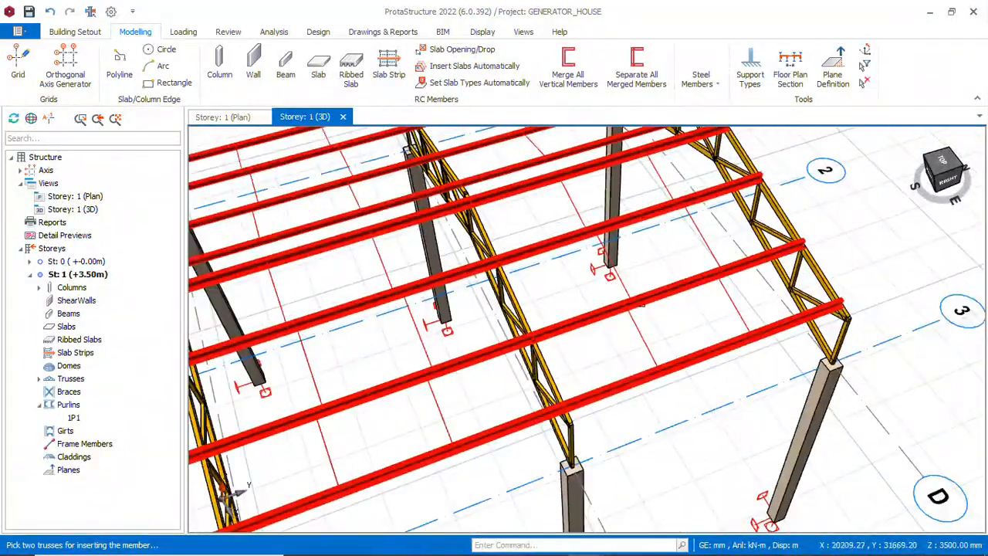
{"action": "mouse_move", "coordinate": [644, 261]}
{"action": "middle_mouse_down"}
{"action": "mouse_move", "coordinate": [630, 333]}
{"action": "mouse_move", "coordinate": [555, 289]}
{"action": "middle_mouse_up"}
{"action": "scroll", "coordinate": [562, 293], "scroll_direction": "down", "scroll_amount": 4}
{"action": "mouse_move", "coordinate": [532, 366]}
{"action": "middle_mouse_down"}
{"action": "mouse_move", "coordinate": [571, 324]}
{"action": "mouse_move", "coordinate": [639, 329]}
{"action": "mouse_move", "coordinate": [544, 373]}
{"action": "mouse_move", "coordinate": [550, 379]}
{"action": "middle_mouse_up"}
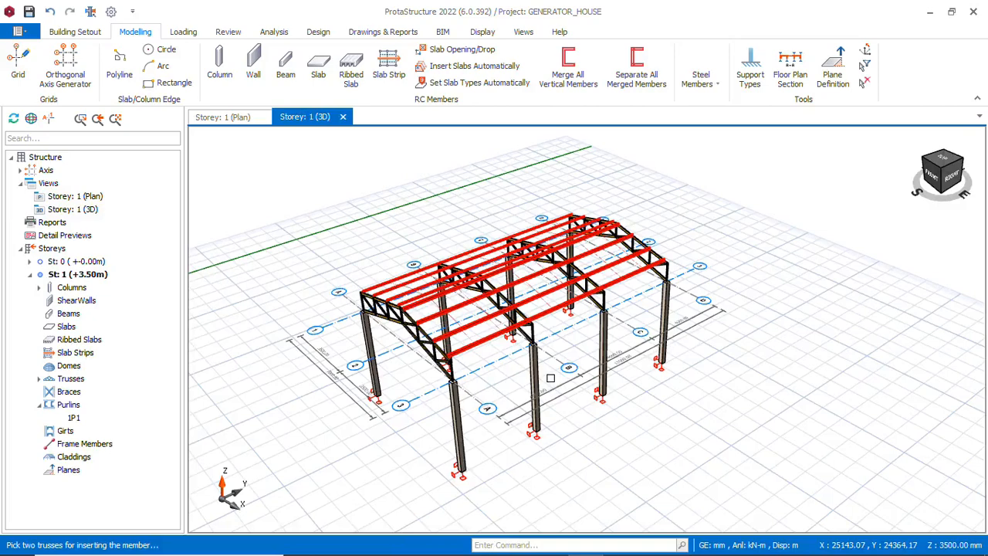
{"action": "middle_click_drag", "start_coordinate": [587, 330], "coordinate": [523, 374]}
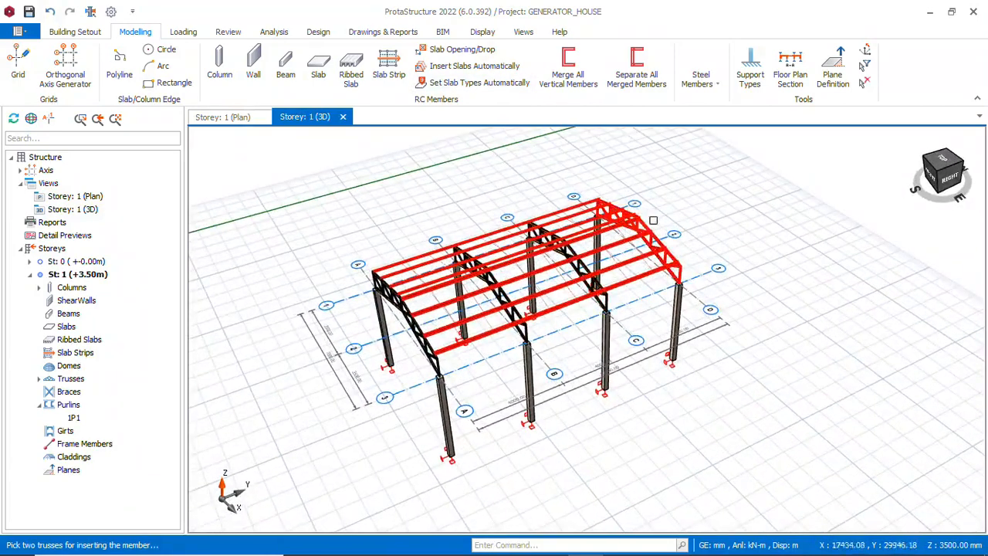
{"action": "mouse_move", "coordinate": [492, 322]}
{"action": "middle_mouse_down"}
{"action": "mouse_move", "coordinate": [515, 308]}
{"action": "mouse_move", "coordinate": [504, 336]}
{"action": "middle_mouse_up"}
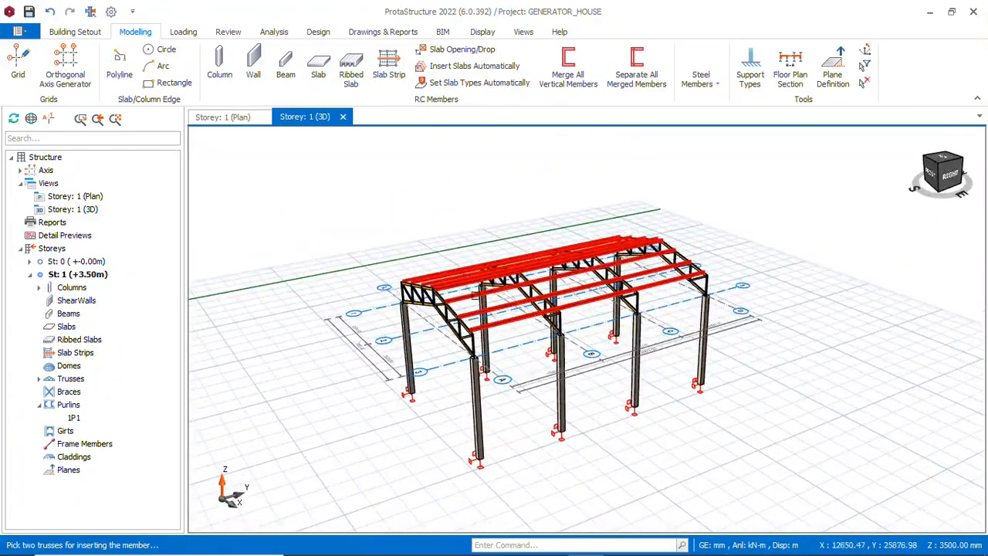
{"action": "middle_click_drag", "start_coordinate": [476, 294], "coordinate": [543, 268]}
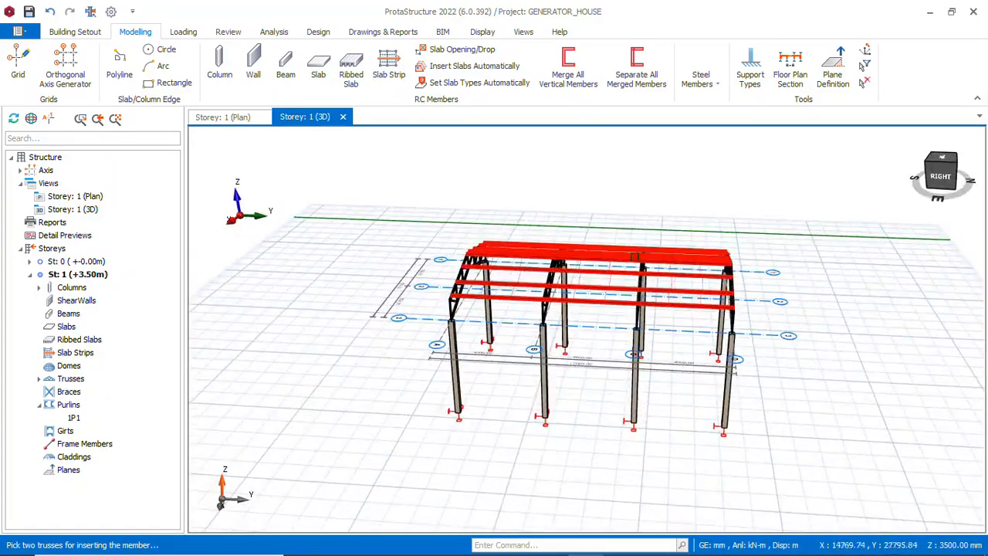
{"action": "middle_click_drag", "start_coordinate": [634, 256], "coordinate": [545, 328]}
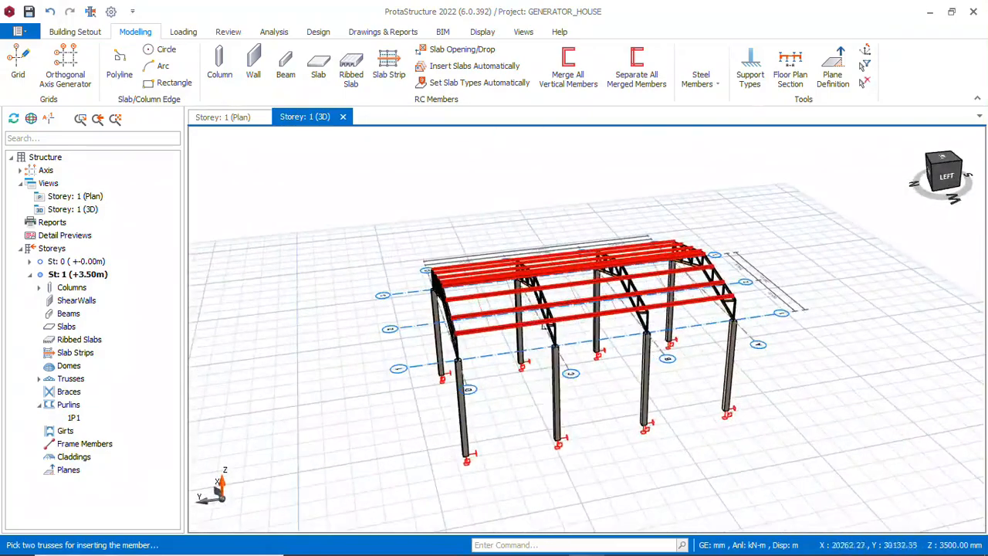
{"action": "mouse_move", "coordinate": [480, 365]}
{"action": "middle_mouse_down"}
{"action": "mouse_move", "coordinate": [525, 337]}
{"action": "mouse_move", "coordinate": [492, 354]}
{"action": "middle_mouse_up"}
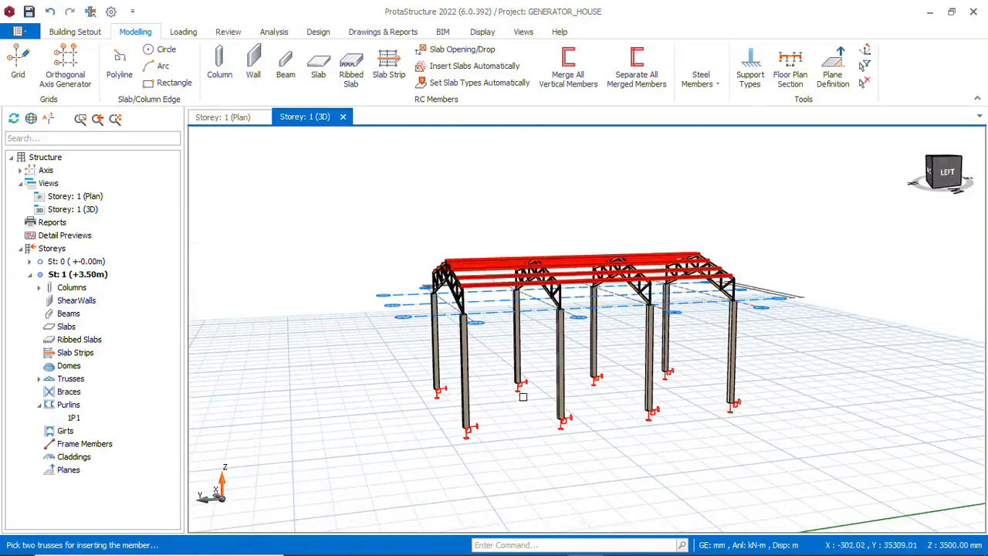
{"action": "mouse_move", "coordinate": [523, 396]}
{"action": "middle_mouse_down"}
{"action": "mouse_move", "coordinate": [507, 409]}
{"action": "mouse_move", "coordinate": [772, 419]}
{"action": "middle_mouse_up"}
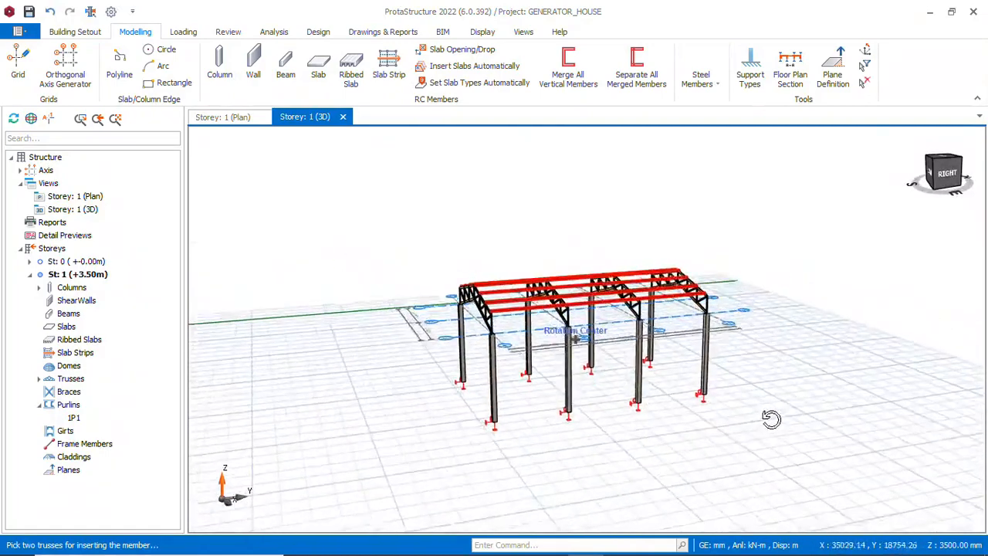
{"action": "scroll", "coordinate": [578, 346], "scroll_direction": "up", "scroll_amount": 2}
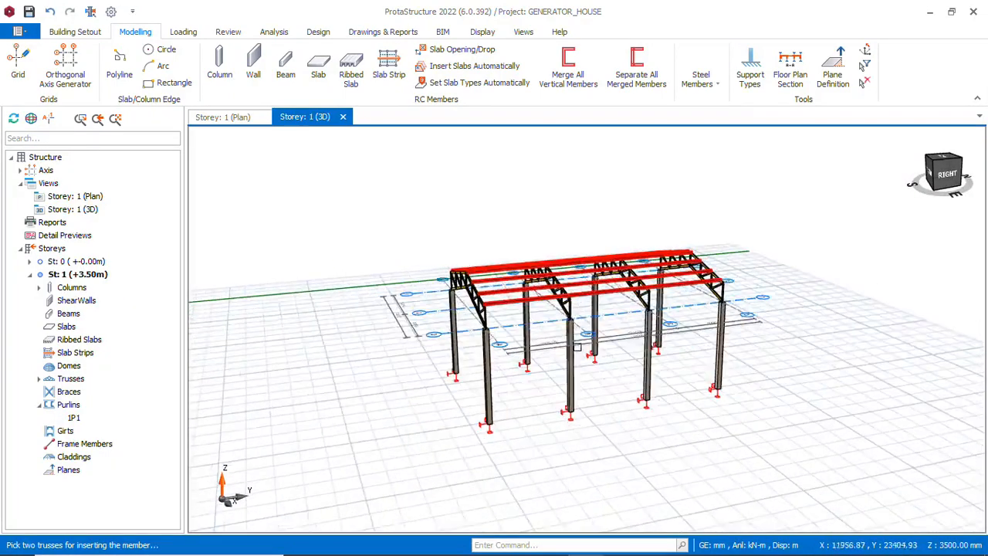
{"action": "middle_click_drag", "start_coordinate": [577, 346], "coordinate": [761, 104]}
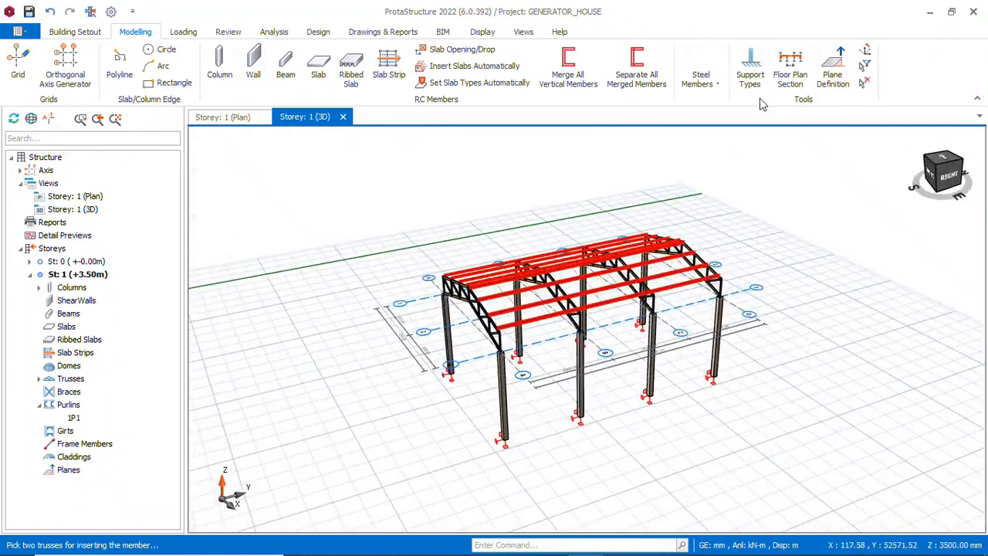
Step: Start a steel cladding on the roof purlin group and inspect its preview
{"action": "left_click", "coordinate": [701, 77]}
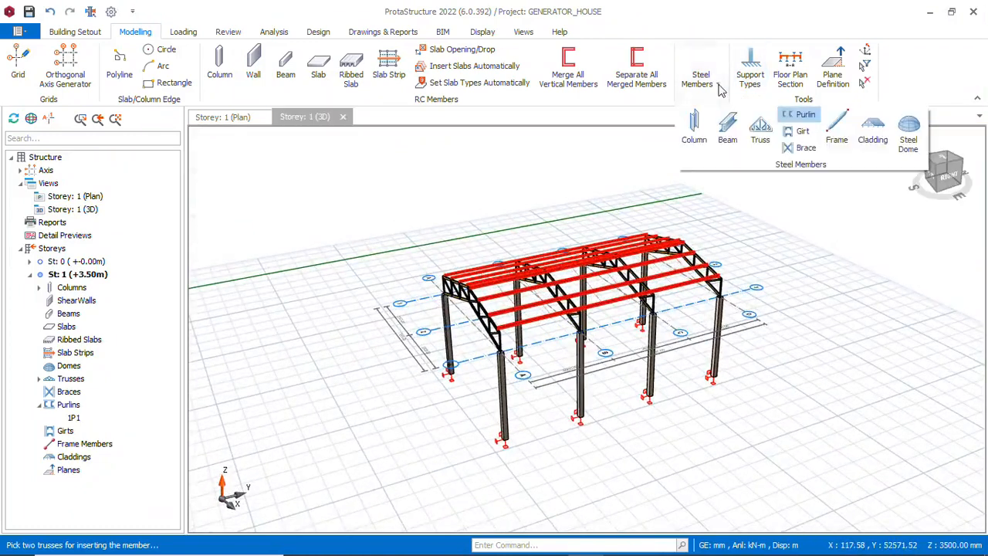
{"action": "left_click", "coordinate": [876, 134]}
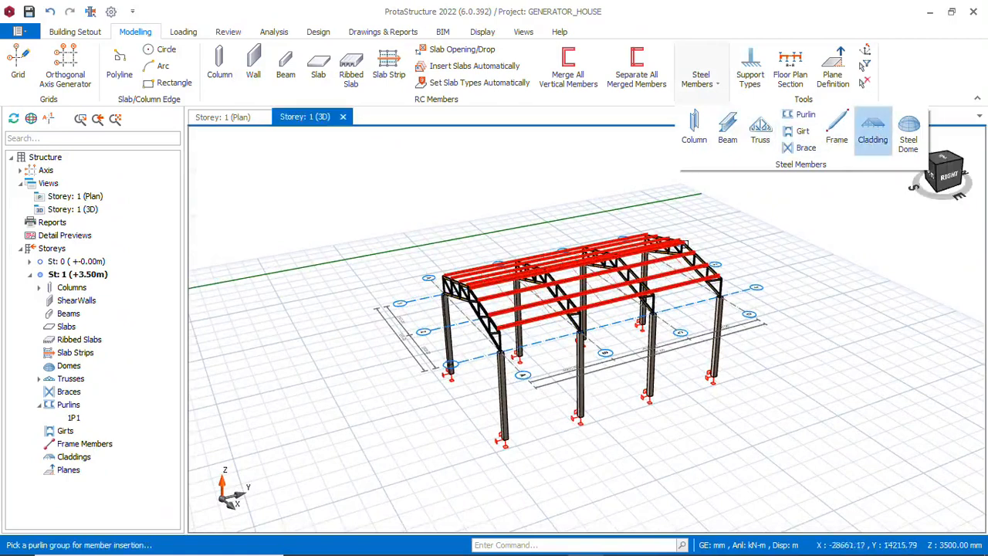
{"action": "left_click", "coordinate": [596, 274]}
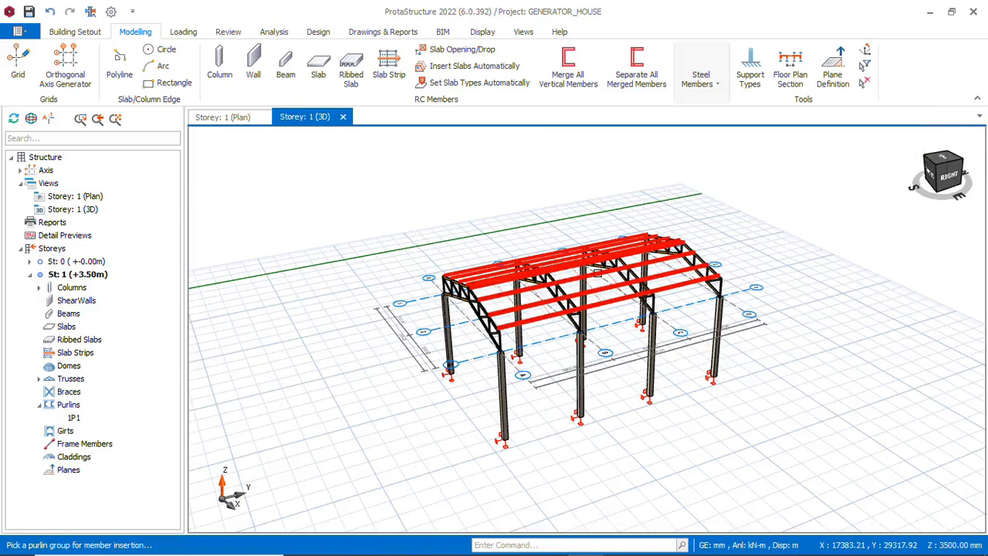
{"action": "left_click", "coordinate": [532, 298]}
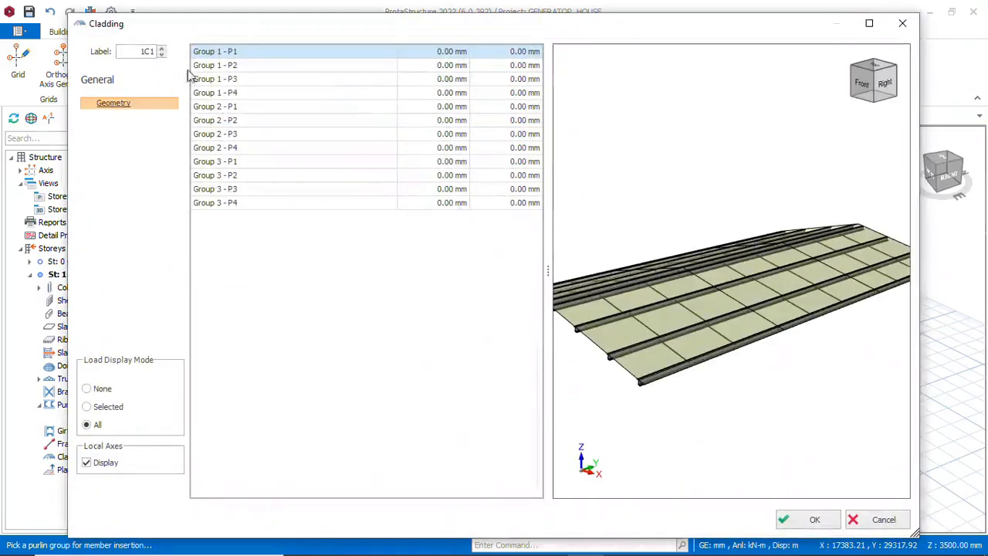
{"action": "left_click_drag", "start_coordinate": [719, 347], "coordinate": [785, 374]}
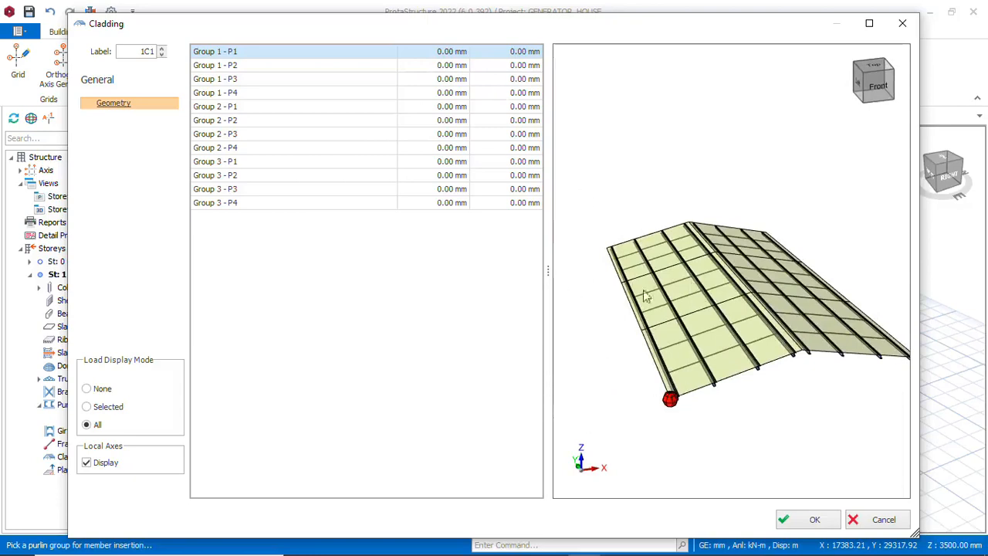
{"action": "mouse_move", "coordinate": [778, 400]}
{"action": "left_mouse_down"}
{"action": "mouse_move", "coordinate": [649, 409]}
{"action": "mouse_move", "coordinate": [690, 419]}
{"action": "mouse_move", "coordinate": [677, 368]}
{"action": "mouse_move", "coordinate": [752, 391]}
{"action": "mouse_move", "coordinate": [748, 423]}
{"action": "mouse_move", "coordinate": [693, 423]}
{"action": "mouse_move", "coordinate": [732, 406]}
{"action": "mouse_move", "coordinate": [769, 408]}
{"action": "left_mouse_up"}
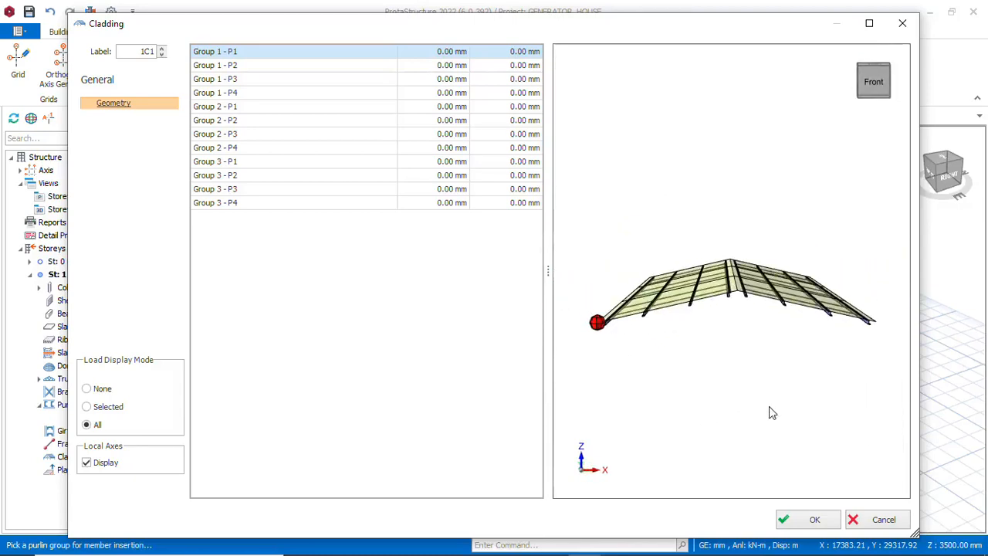
Step: Try a 500 mm offset in the first value column of Group 1 - P1 and inspect the cladding edge
{"action": "left_click", "coordinate": [436, 51]}
{"action": "type", "text": "500"}
{"action": "key", "text": "Return"}
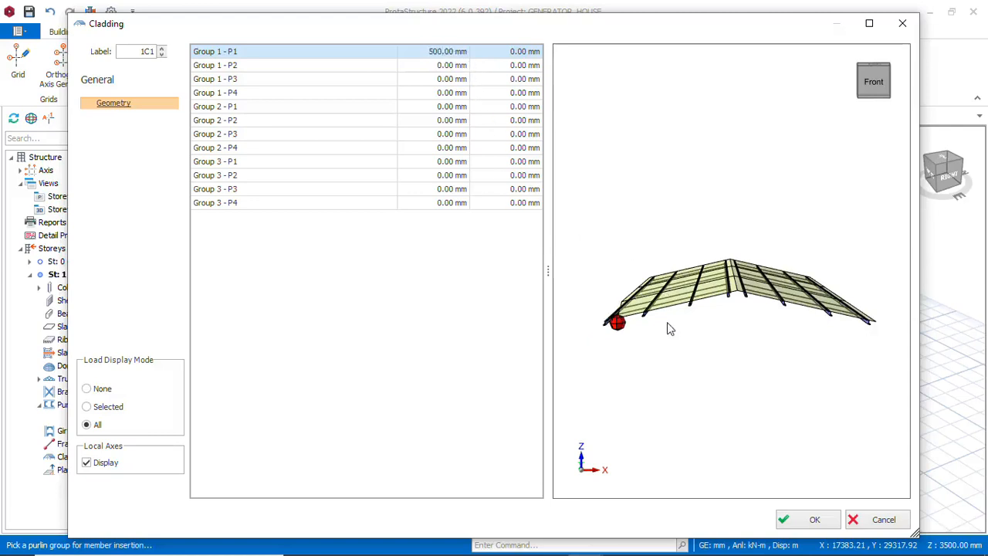
{"action": "left_click_drag", "start_coordinate": [660, 330], "coordinate": [843, 306]}
{"action": "scroll", "coordinate": [855, 311], "scroll_direction": "up", "scroll_amount": 5}
{"action": "scroll", "coordinate": [729, 233], "scroll_direction": "down", "scroll_amount": 4}
{"action": "left_click_drag", "start_coordinate": [750, 306], "coordinate": [703, 326]}
{"action": "scroll", "coordinate": [706, 329], "scroll_direction": "up", "scroll_amount": 2}
{"action": "scroll", "coordinate": [767, 288], "scroll_direction": "up", "scroll_amount": 2}
{"action": "scroll", "coordinate": [602, 372], "scroll_direction": "up", "scroll_amount": 3}
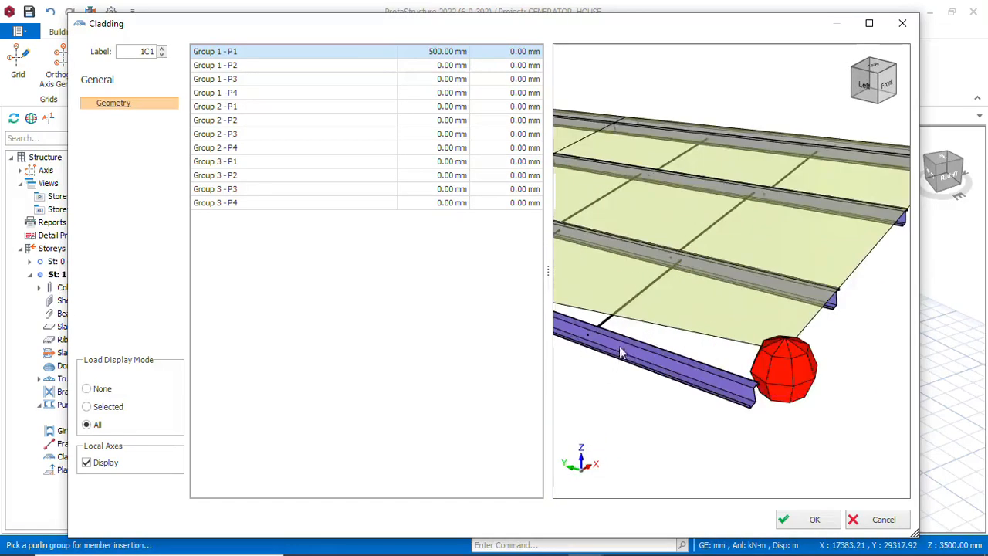
{"action": "scroll", "coordinate": [775, 336], "scroll_direction": "down", "scroll_amount": 4}
{"action": "left_click_drag", "start_coordinate": [786, 349], "coordinate": [766, 321]}
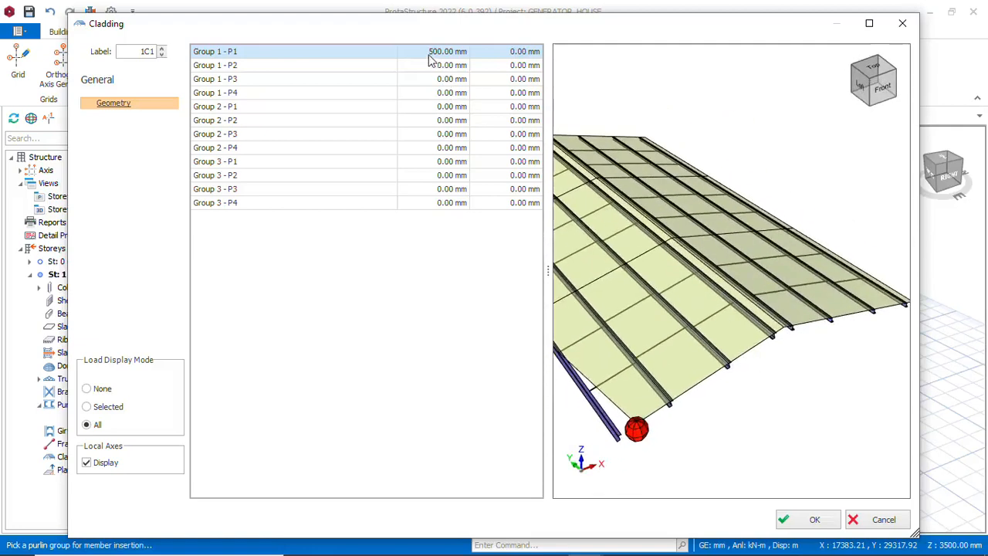
Step: Set the first offset of Group 1 - P1 to 0 mm and insert the cladding on the roof purlins
{"action": "left_click_drag", "start_coordinate": [430, 52], "coordinate": [437, 54]}
{"action": "left_click", "coordinate": [728, 399]}
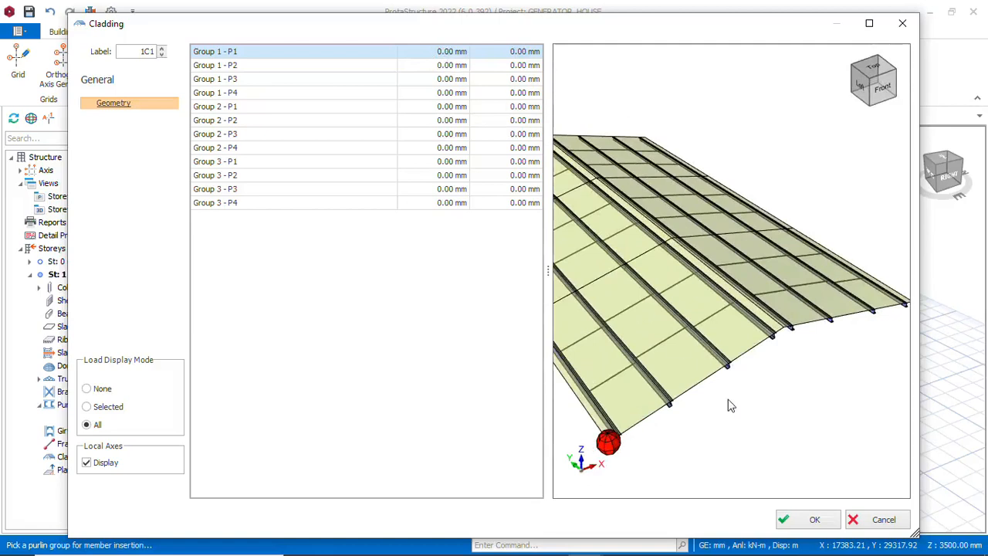
{"action": "scroll", "coordinate": [697, 138], "scroll_direction": "down", "scroll_amount": 3}
{"action": "scroll", "coordinate": [698, 151], "scroll_direction": "down", "scroll_amount": 2}
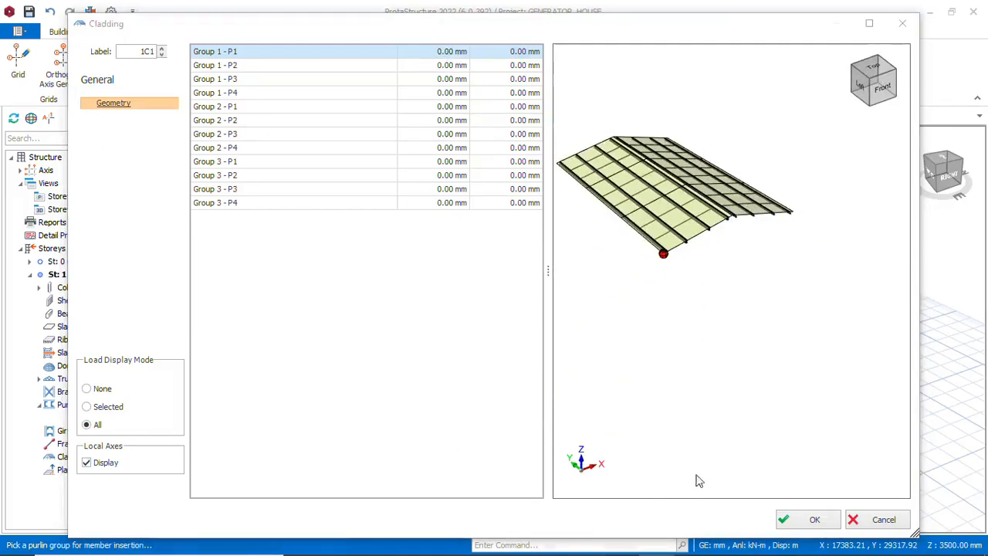
{"action": "left_click", "coordinate": [815, 520]}
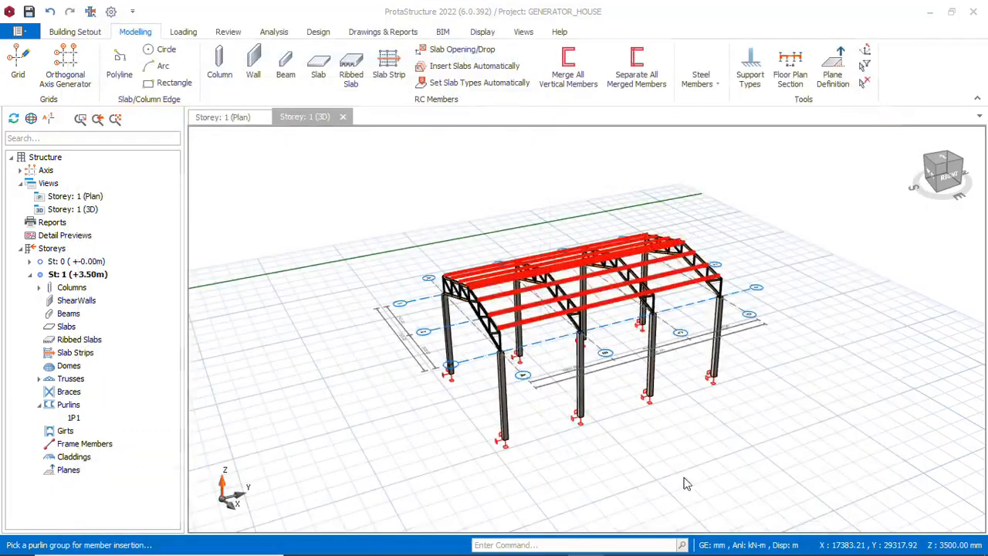
Step: Examine the roof cladding over the purlins and trusses in 3D, from the gable end, the eaves and the long side
{"action": "scroll", "coordinate": [543, 281], "scroll_direction": "up", "scroll_amount": 5}
{"action": "scroll", "coordinate": [543, 281], "scroll_direction": "down", "scroll_amount": 5}
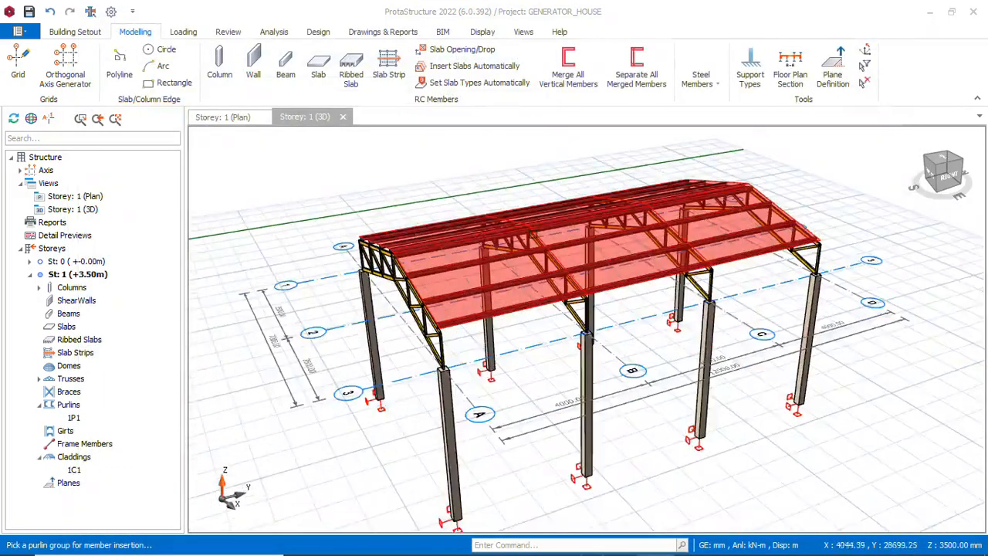
{"action": "middle_click_drag", "start_coordinate": [579, 296], "coordinate": [465, 236]}
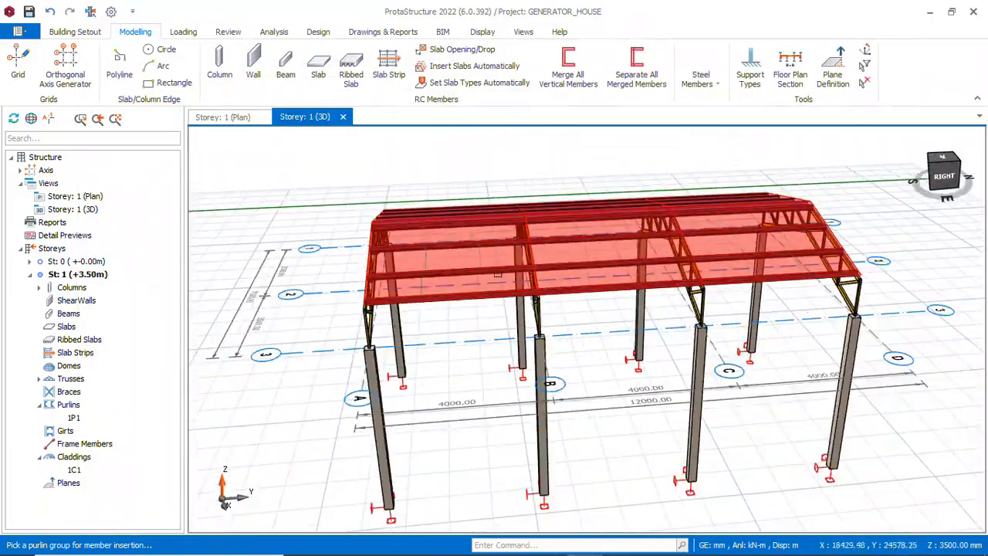
{"action": "middle_click_drag", "start_coordinate": [498, 285], "coordinate": [557, 276]}
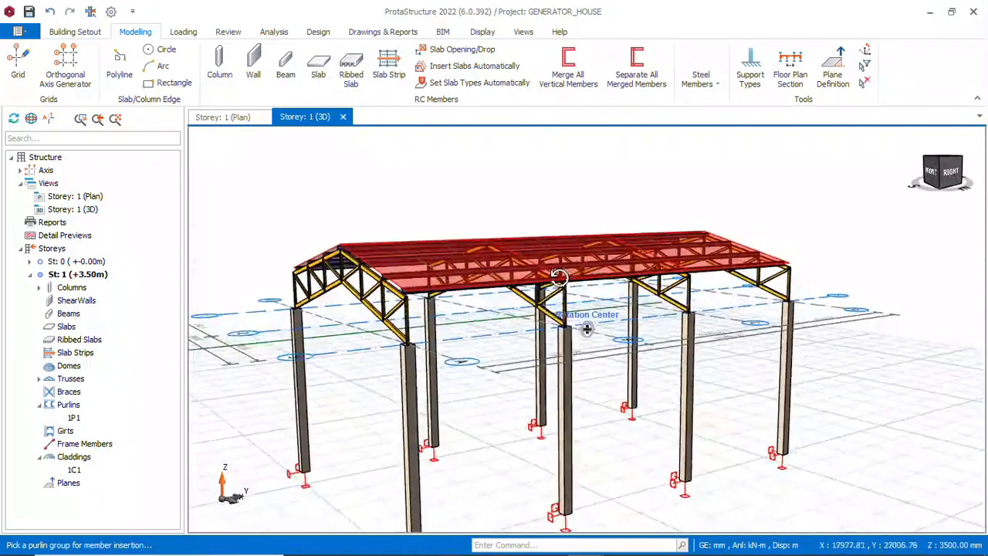
{"action": "scroll", "coordinate": [396, 297], "scroll_direction": "up", "scroll_amount": 3}
{"action": "scroll", "coordinate": [396, 286], "scroll_direction": "down", "scroll_amount": 2}
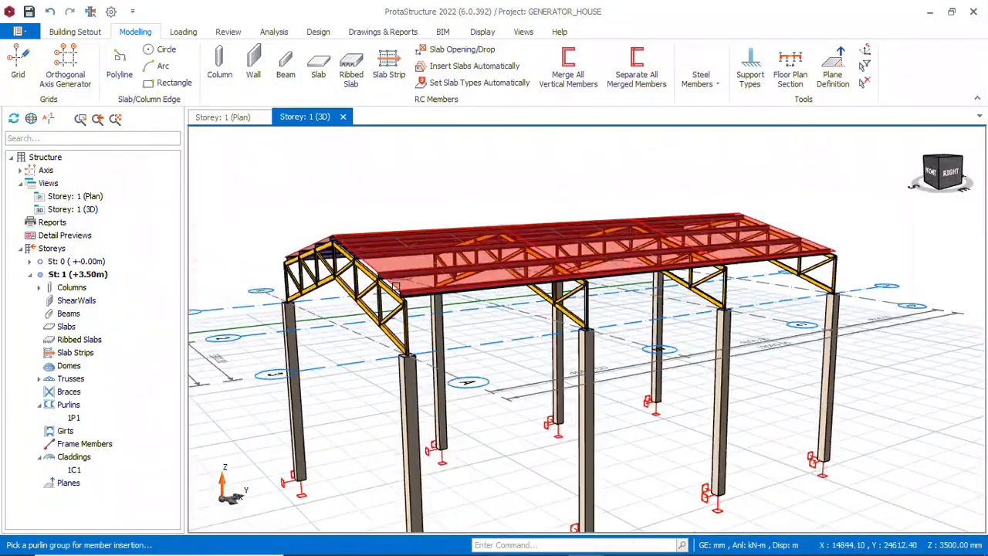
{"action": "mouse_move", "coordinate": [390, 294]}
{"action": "middle_mouse_down"}
{"action": "mouse_move", "coordinate": [403, 312]}
{"action": "mouse_move", "coordinate": [413, 288]}
{"action": "mouse_move", "coordinate": [411, 306]}
{"action": "mouse_move", "coordinate": [407, 295]}
{"action": "middle_mouse_up"}
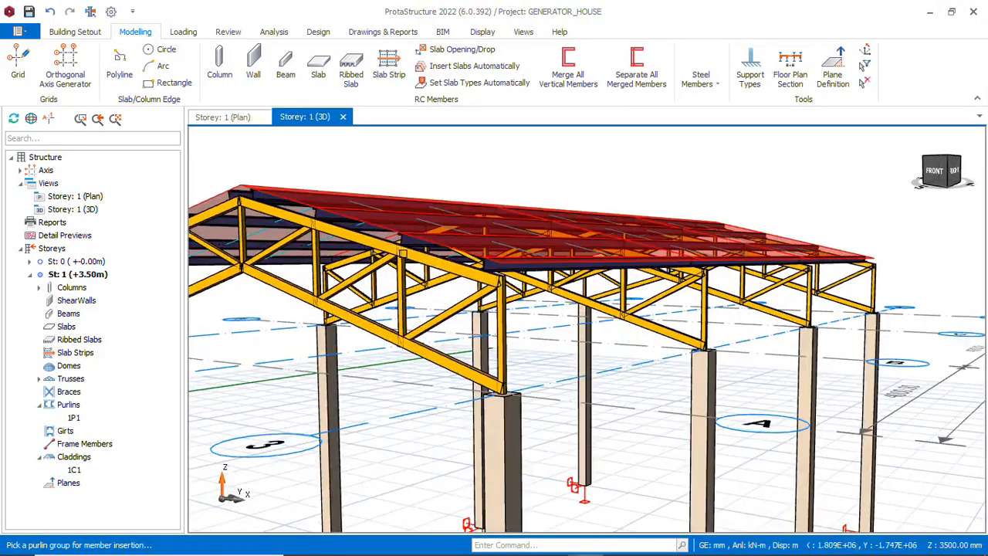
{"action": "middle_click_drag", "start_coordinate": [498, 318], "coordinate": [465, 374]}
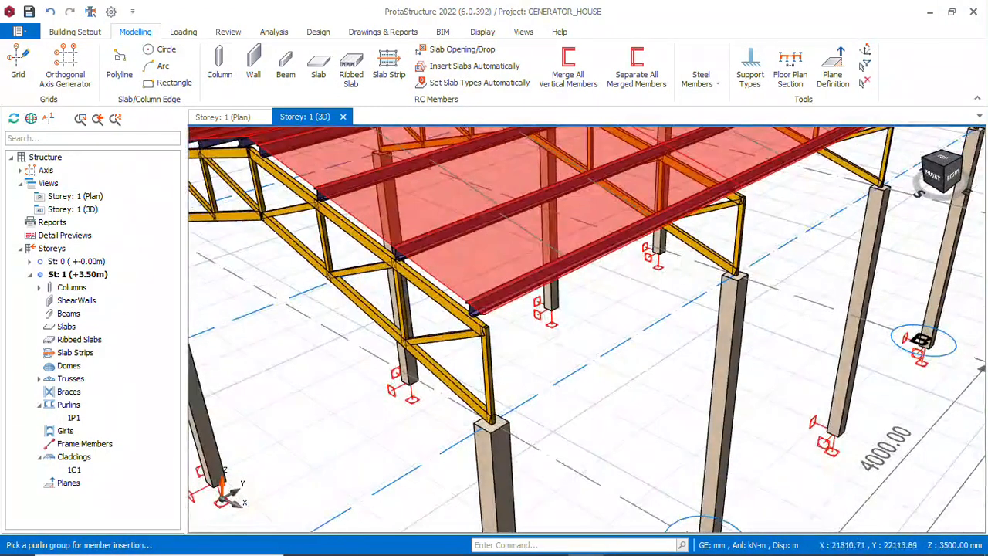
{"action": "scroll", "coordinate": [470, 254], "scroll_direction": "down", "scroll_amount": 3}
{"action": "scroll", "coordinate": [479, 204], "scroll_direction": "down", "scroll_amount": 2}
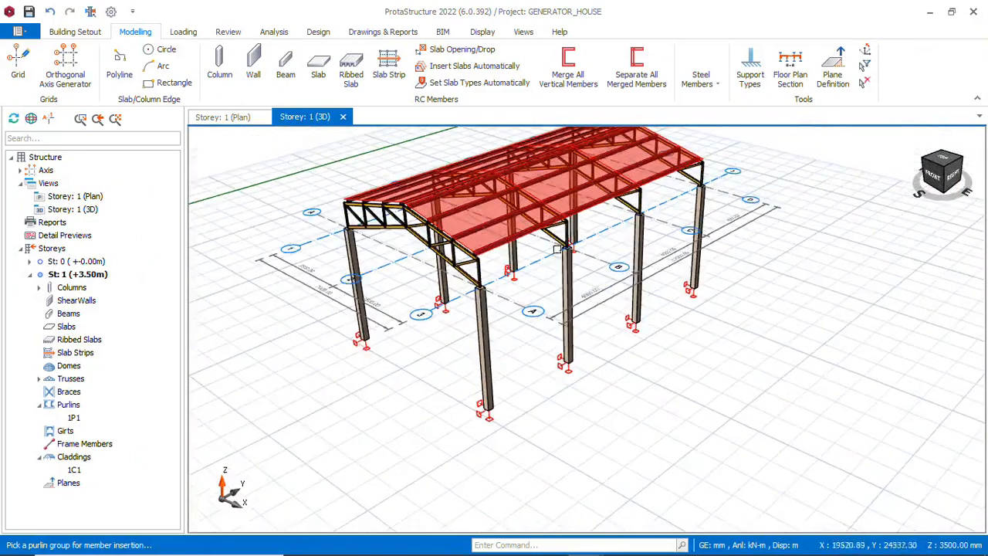
{"action": "mouse_move", "coordinate": [601, 248]}
{"action": "middle_mouse_down"}
{"action": "mouse_move", "coordinate": [583, 254]}
{"action": "mouse_move", "coordinate": [564, 167]}
{"action": "middle_mouse_up"}
{"action": "scroll", "coordinate": [563, 186], "scroll_direction": "up", "scroll_amount": 2}
{"action": "scroll", "coordinate": [315, 206], "scroll_direction": "down", "scroll_amount": 2}
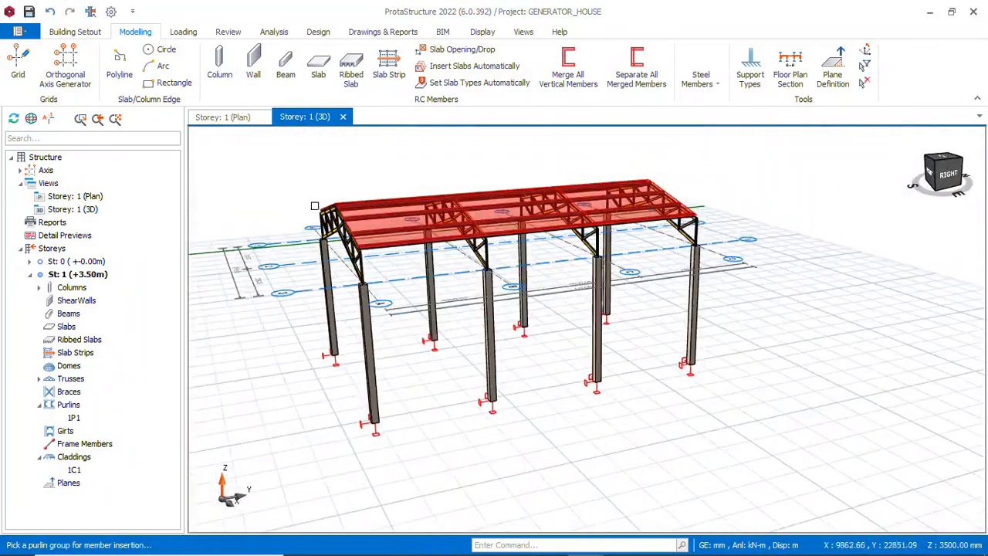
{"action": "middle_click_drag", "start_coordinate": [461, 265], "coordinate": [468, 305]}
{"action": "scroll", "coordinate": [453, 217], "scroll_direction": "up", "scroll_amount": 3}
{"action": "scroll", "coordinate": [451, 215], "scroll_direction": "down", "scroll_amount": 2}
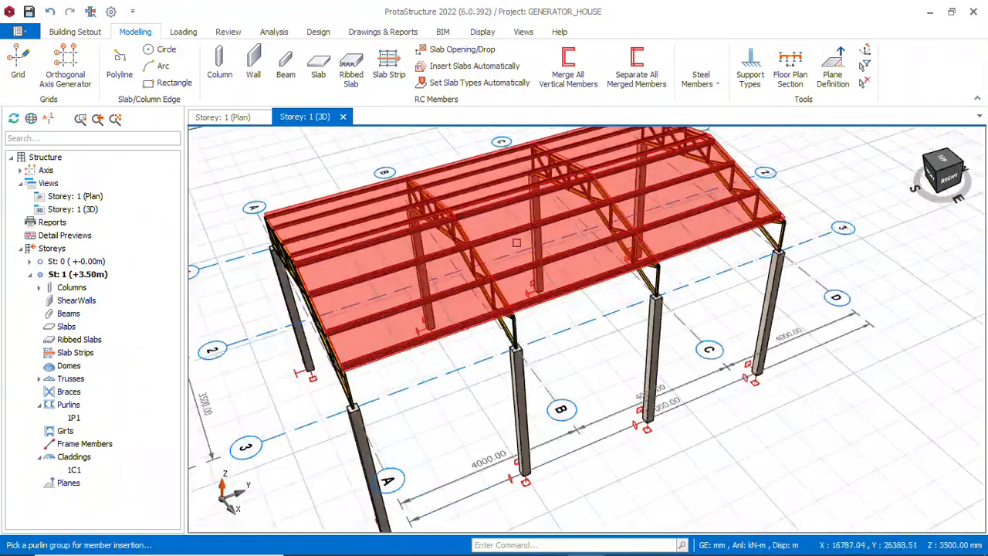
{"action": "middle_click_drag", "start_coordinate": [450, 214], "coordinate": [536, 244]}
{"action": "scroll", "coordinate": [548, 255], "scroll_direction": "up", "scroll_amount": 1}
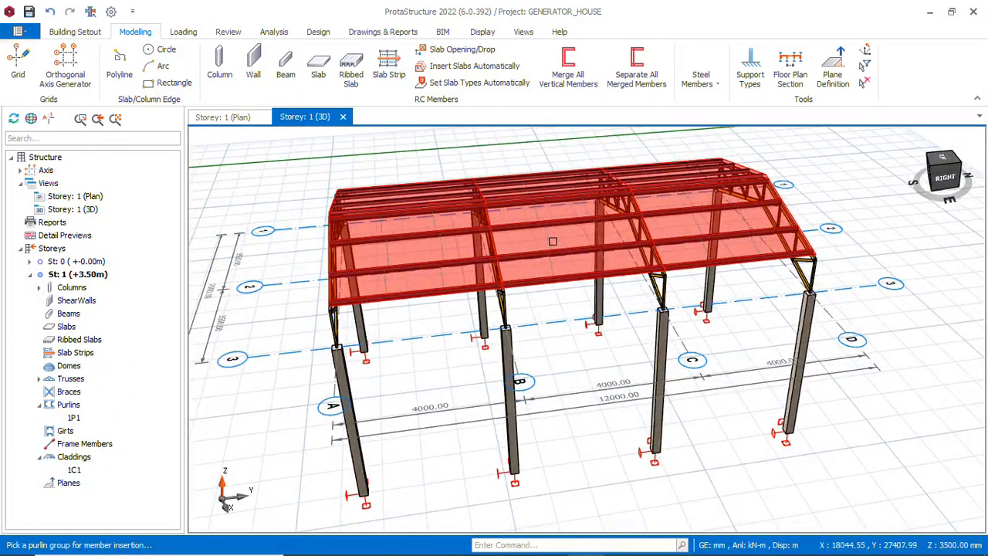
Step: Open the load editing of the roof cladding and agree to define the load cases first
{"action": "right_click", "coordinate": [555, 243]}
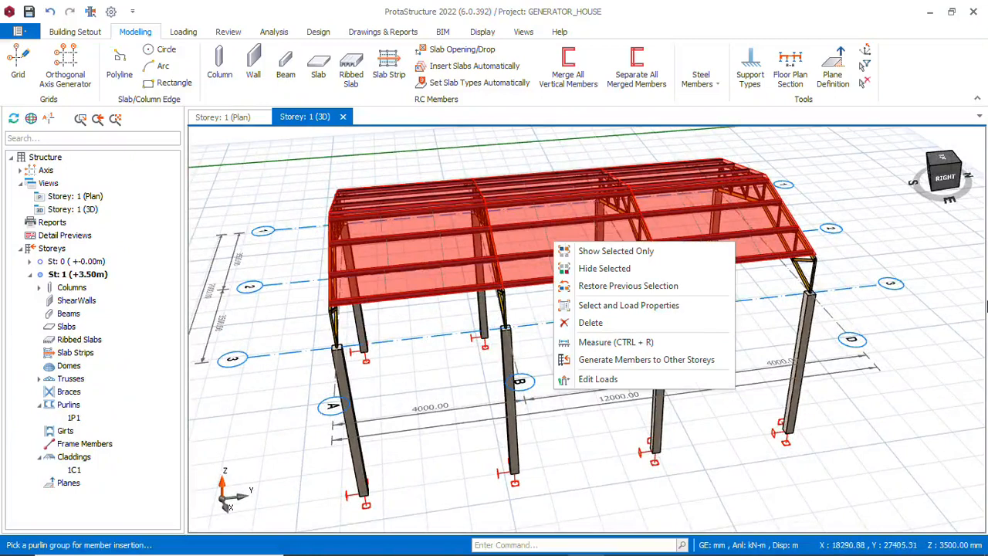
{"action": "left_click", "coordinate": [886, 430]}
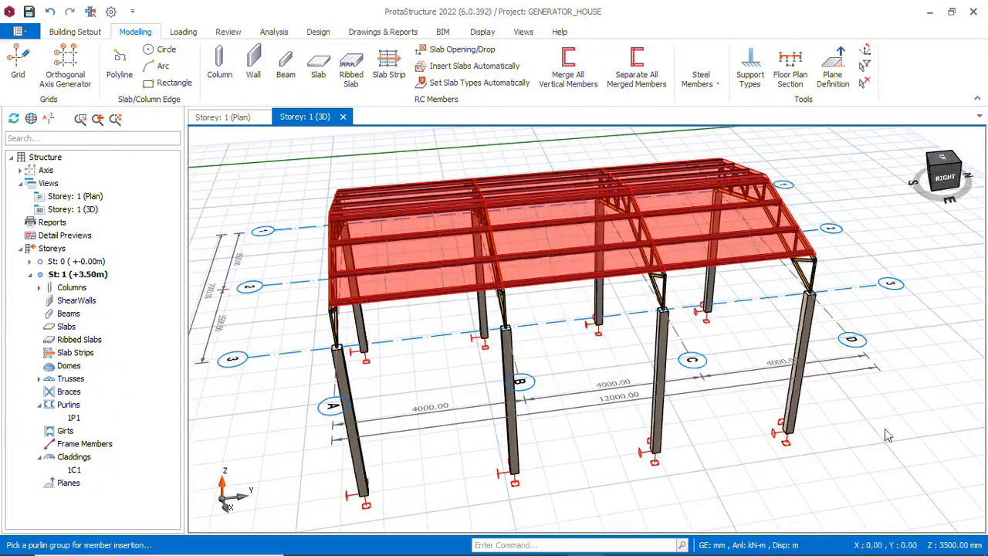
{"action": "right_click", "coordinate": [683, 228]}
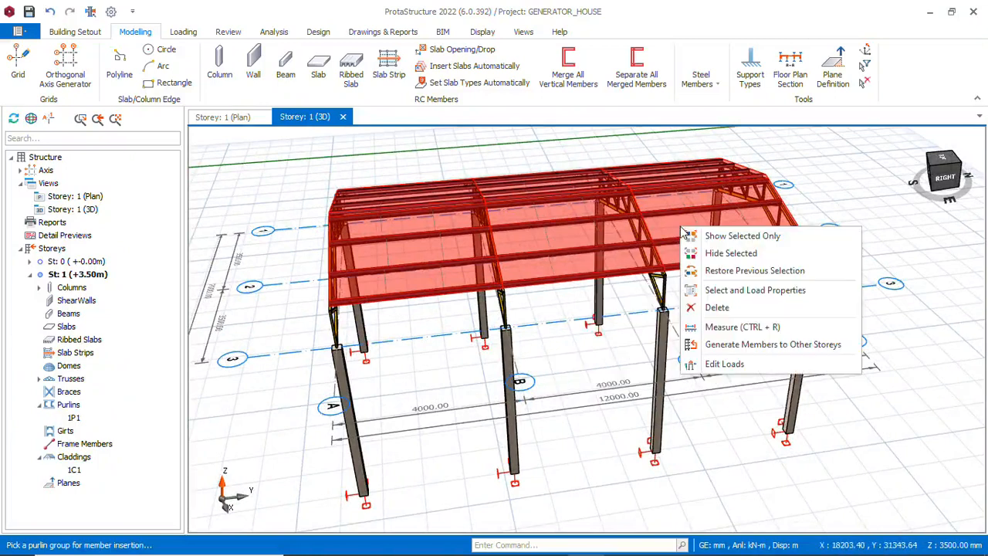
{"action": "left_click", "coordinate": [726, 364]}
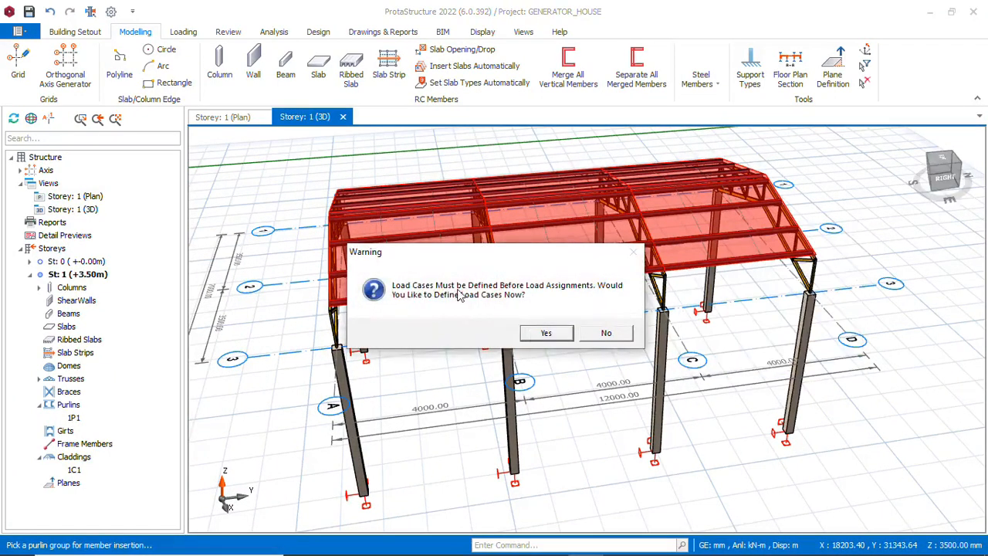
{"action": "left_click", "coordinate": [534, 336]}
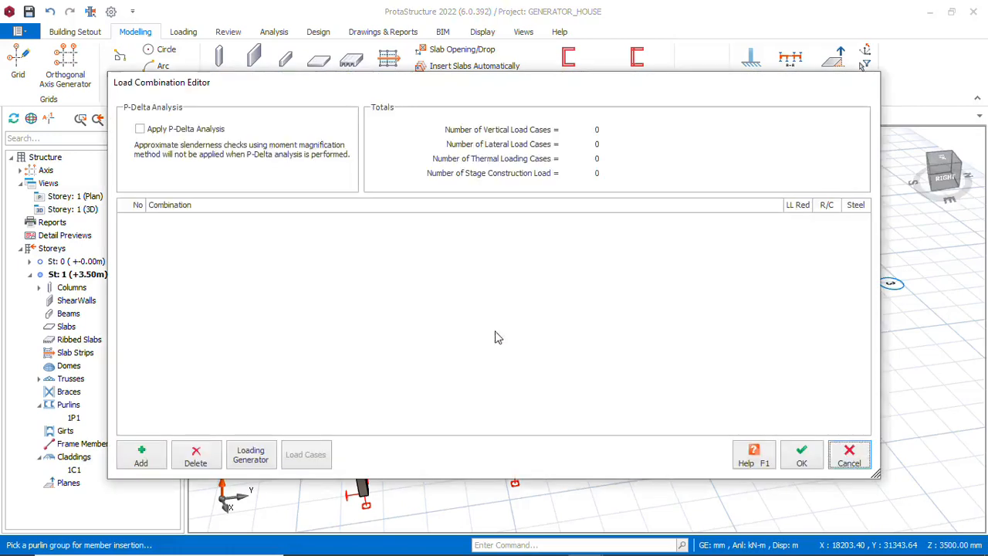
Step: Generate the load combinations automatically with different combinations for steel member design, keeping the default vertical and notional loading
{"action": "left_click", "coordinate": [254, 457]}
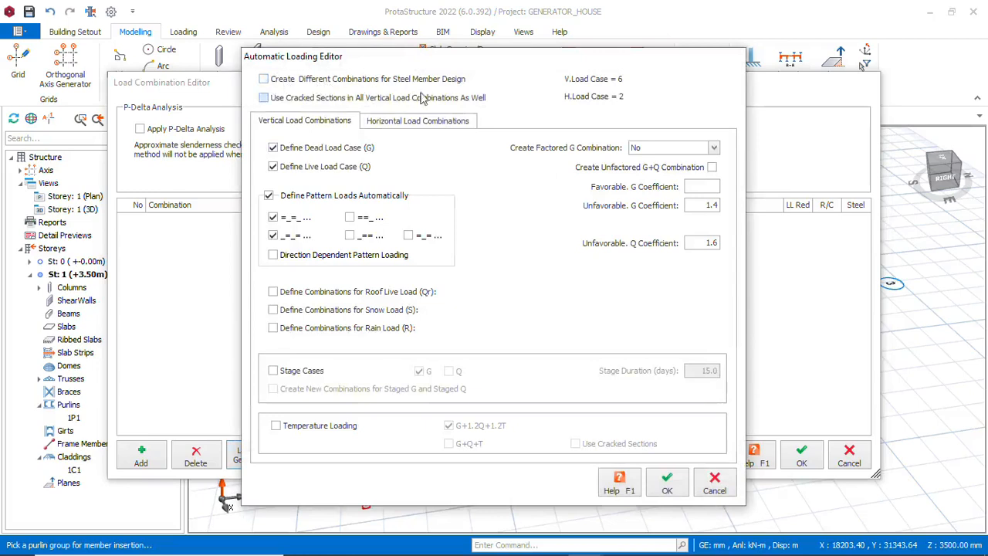
{"action": "left_click", "coordinate": [263, 80]}
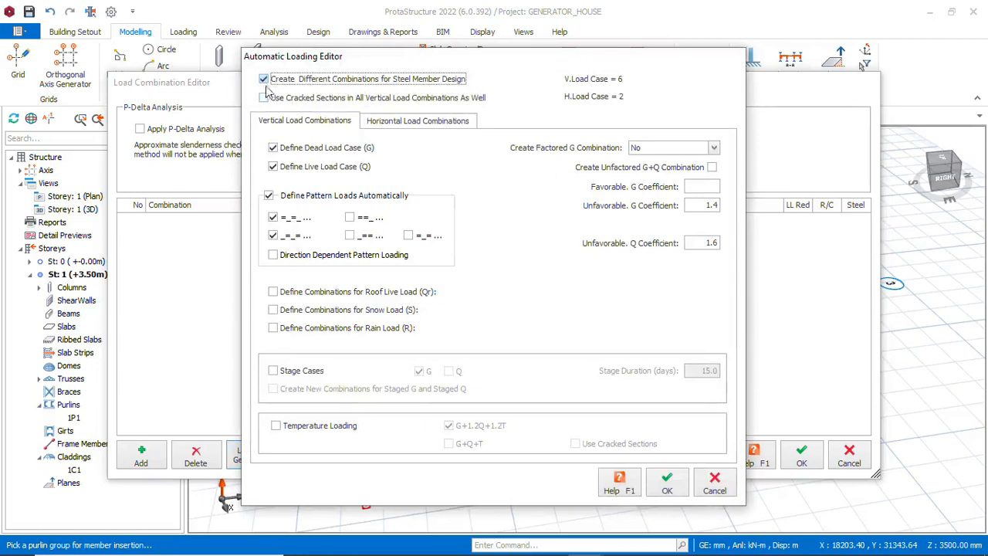
{"action": "left_click", "coordinate": [413, 123]}
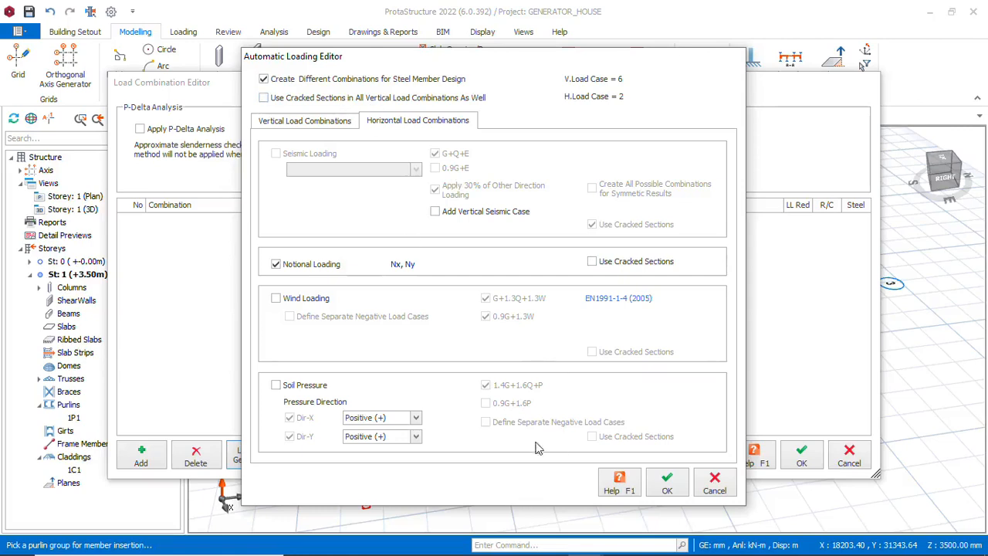
{"action": "left_click", "coordinate": [667, 481]}
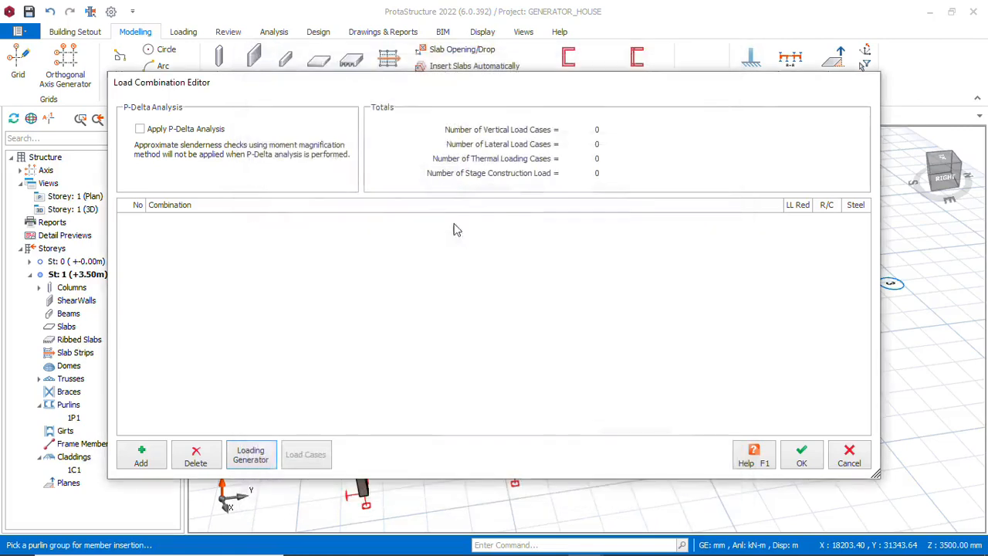
{"action": "left_click", "coordinate": [803, 457]}
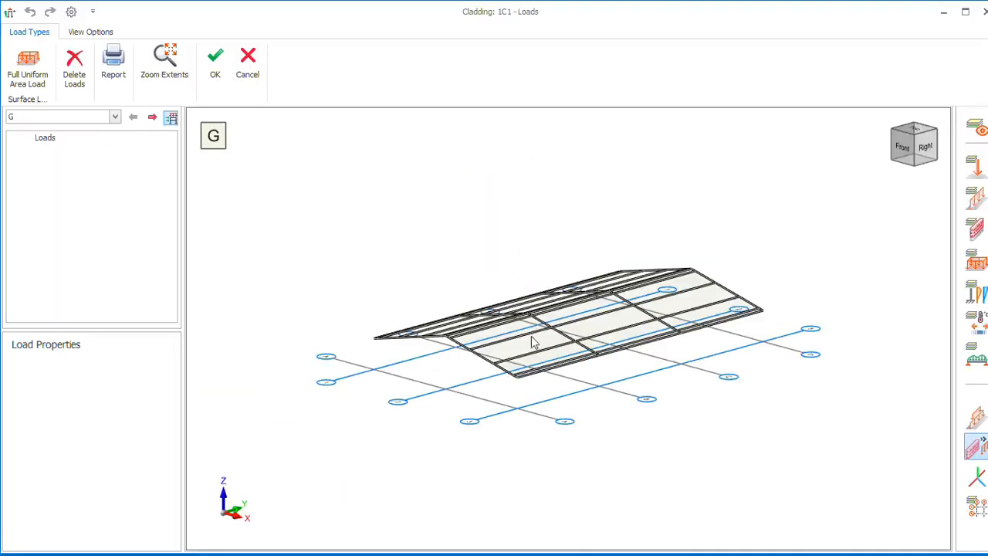
Step: Apply a full uniform gravity area load of 1.00 kN/m2 in case G to the lower panel of the grid 3 slope between grids A and B
{"action": "middle_click_drag", "start_coordinate": [400, 266], "coordinate": [538, 349]}
{"action": "scroll", "coordinate": [591, 428], "scroll_direction": "up", "scroll_amount": 3}
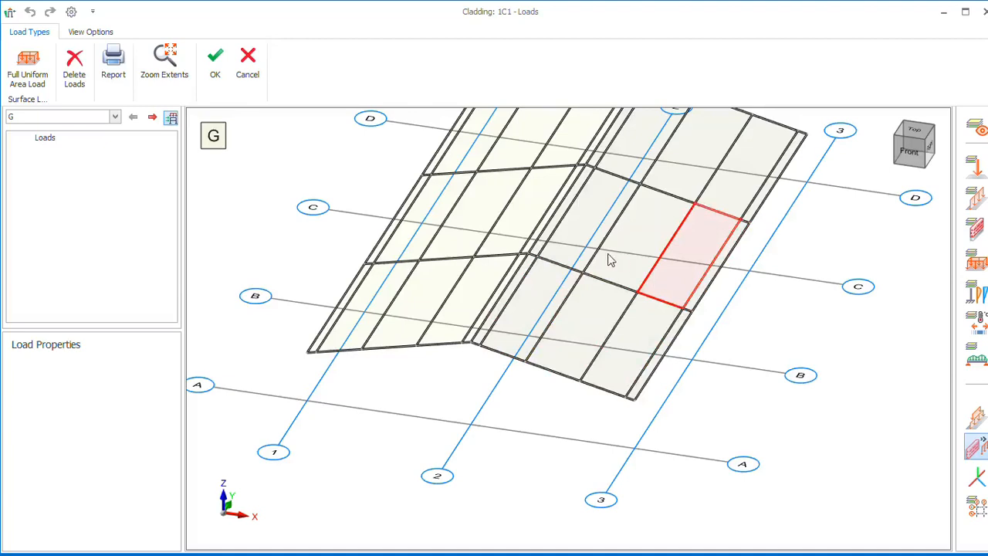
{"action": "mouse_move", "coordinate": [569, 335]}
{"action": "middle_mouse_down"}
{"action": "mouse_move", "coordinate": [549, 315]}
{"action": "mouse_move", "coordinate": [571, 319]}
{"action": "middle_mouse_up"}
{"action": "scroll", "coordinate": [575, 301], "scroll_direction": "down", "scroll_amount": 3}
{"action": "scroll", "coordinate": [583, 192], "scroll_direction": "up", "scroll_amount": 3}
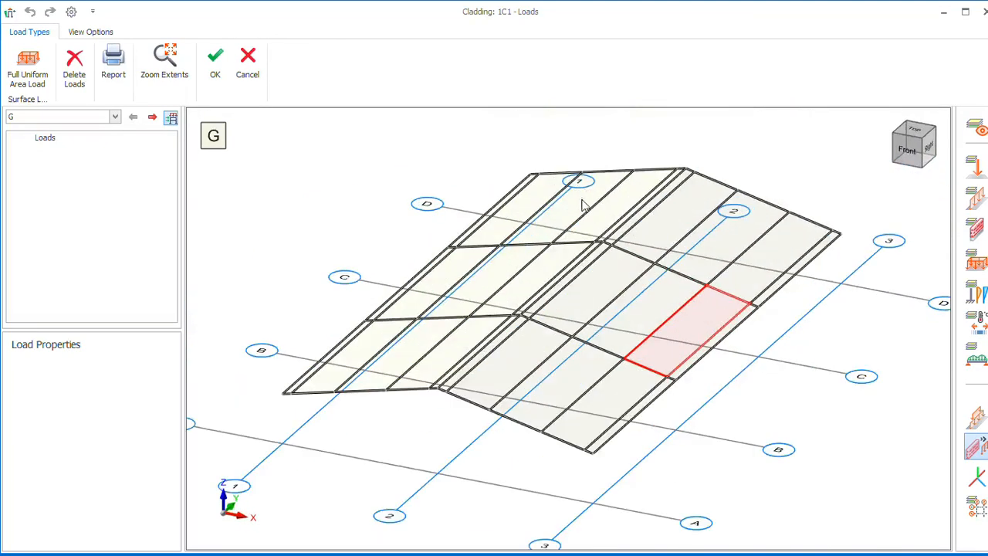
{"action": "left_click", "coordinate": [31, 74]}
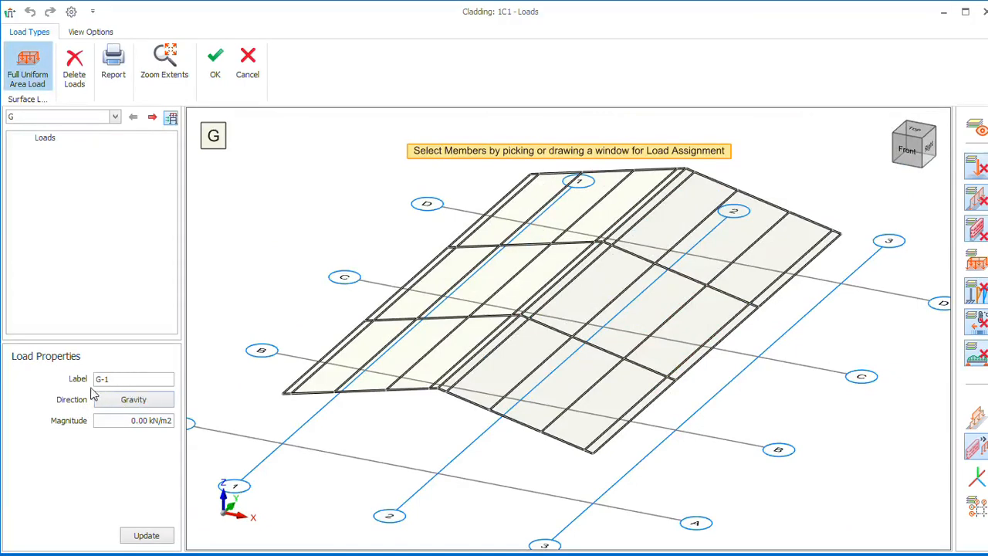
{"action": "left_click", "coordinate": [162, 401]}
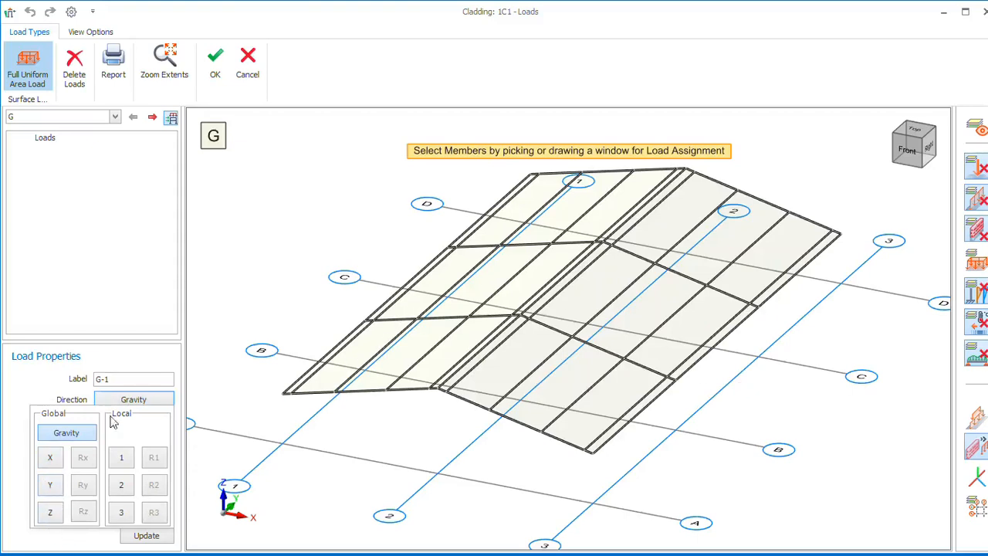
{"action": "left_click", "coordinate": [142, 400]}
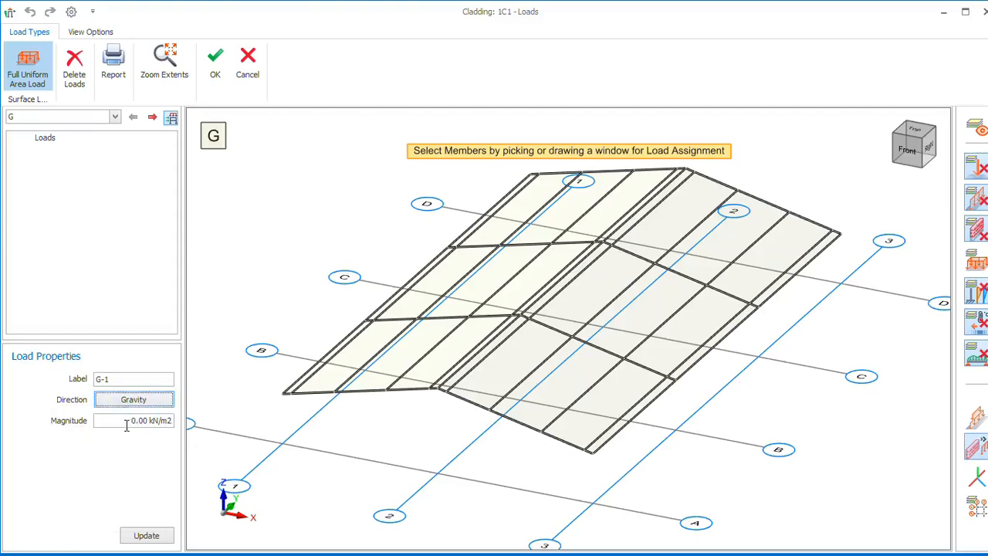
{"action": "left_click", "coordinate": [144, 420]}
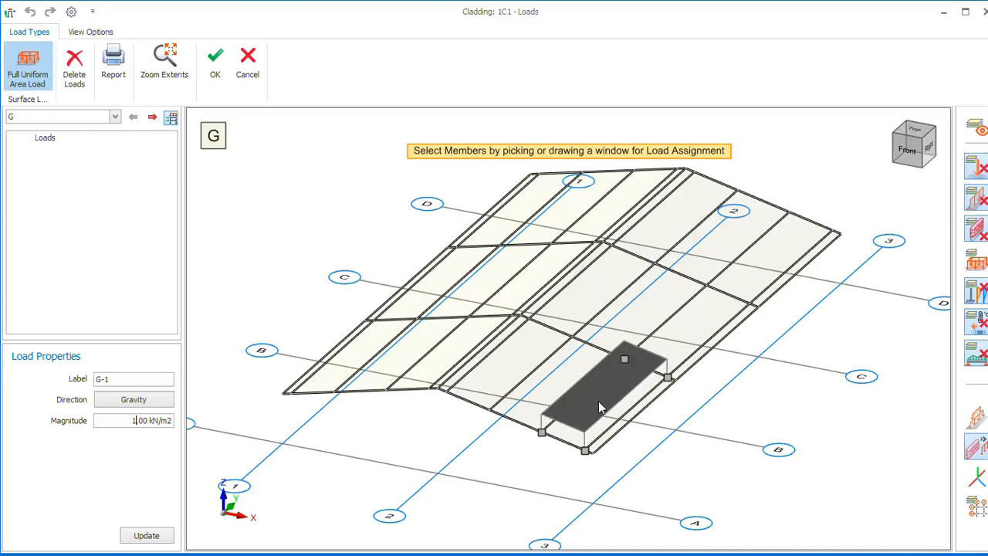
{"action": "left_click", "coordinate": [599, 408]}
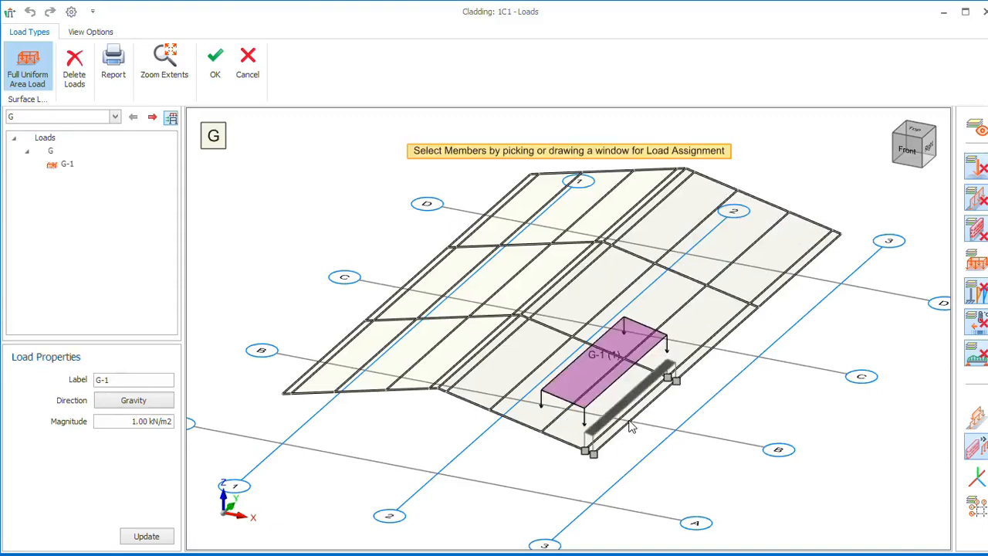
Step: Apply the 1.00 kN/m2 G load to the A-B eaves strip and the remaining lower and middle panels of the grid 3 slope
{"action": "left_click", "coordinate": [631, 427]}
{"action": "left_click", "coordinate": [703, 307]}
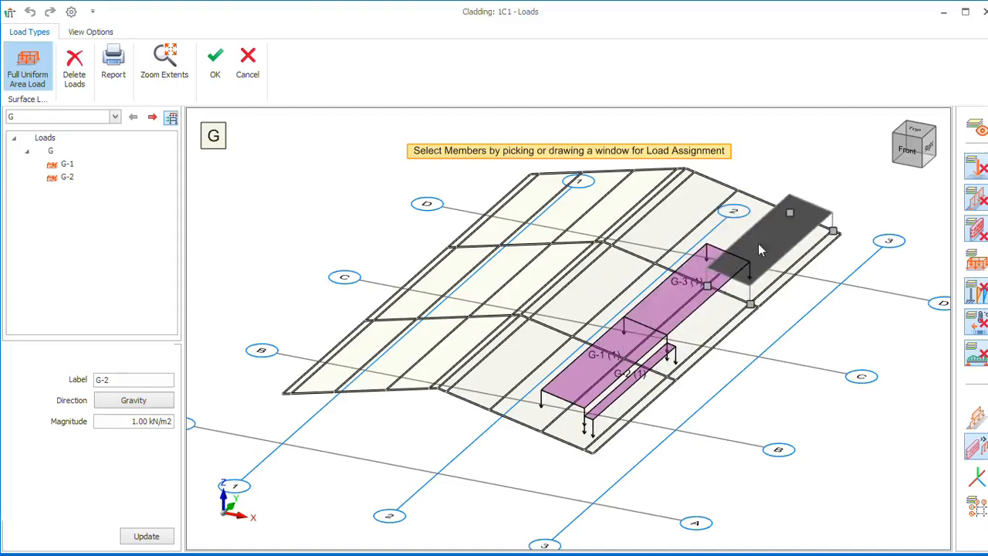
{"action": "left_click", "coordinate": [771, 249]}
{"action": "left_click", "coordinate": [740, 219]}
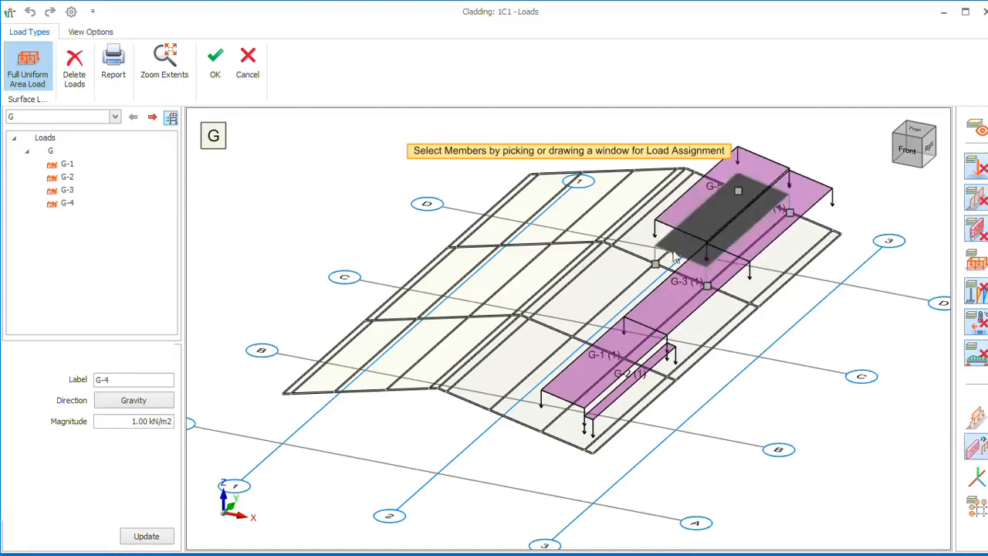
{"action": "left_click", "coordinate": [641, 290]}
{"action": "left_click", "coordinate": [523, 382]}
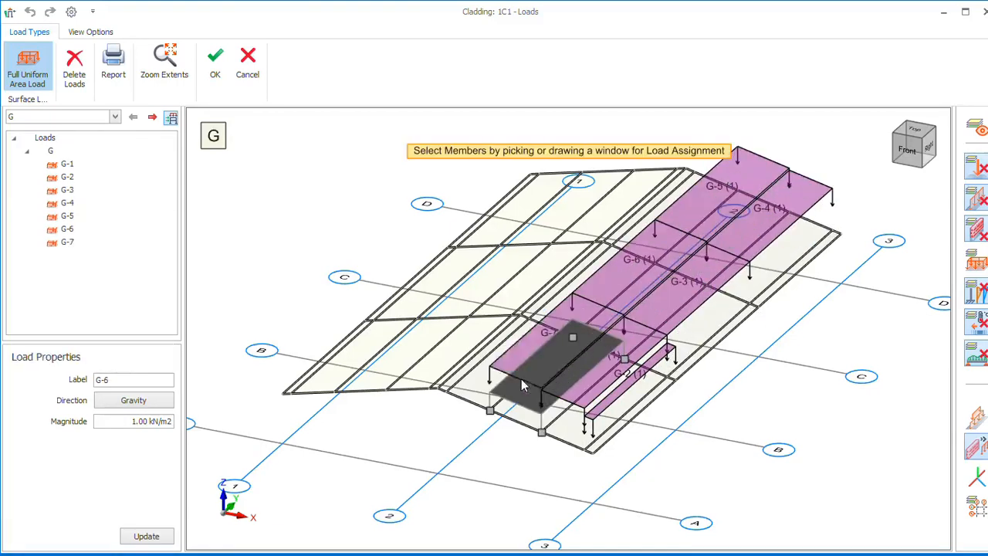
Step: Apply the 1.00 kN/m2 G load to the grid 3 slope's upper A-B panel and the whole upper panel row of the grid 1 slope
{"action": "left_click", "coordinate": [470, 372]}
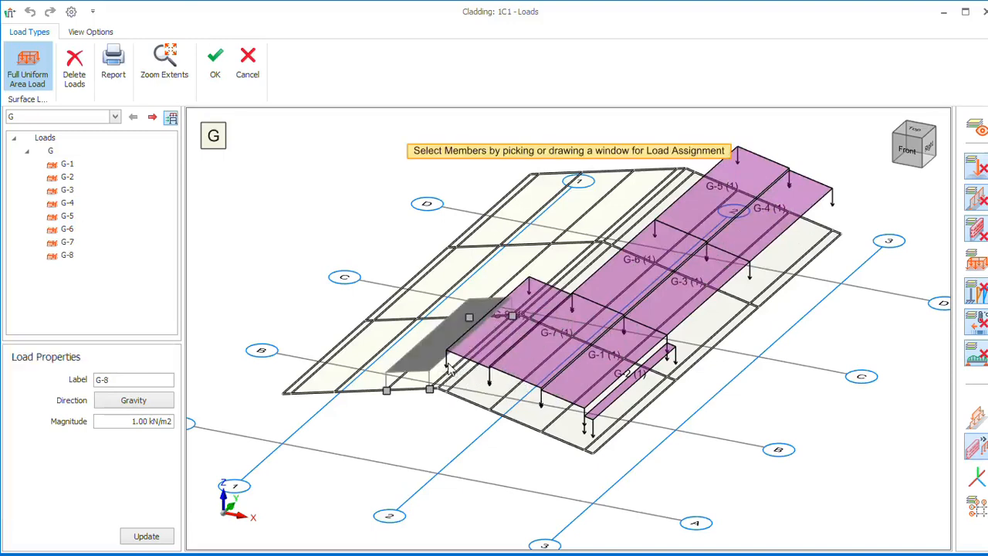
{"action": "left_click", "coordinate": [451, 371]}
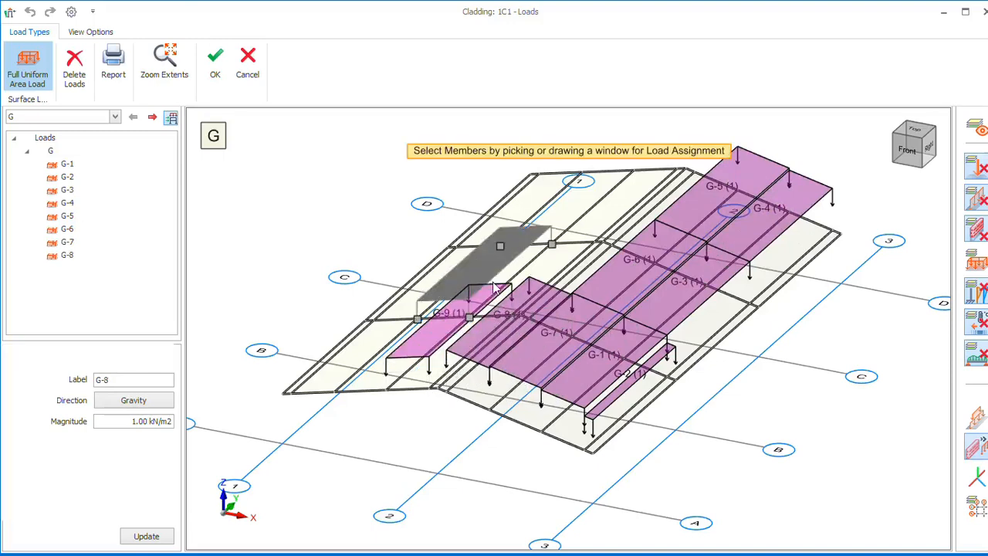
{"action": "left_click", "coordinate": [569, 255]}
{"action": "left_click", "coordinate": [629, 198]}
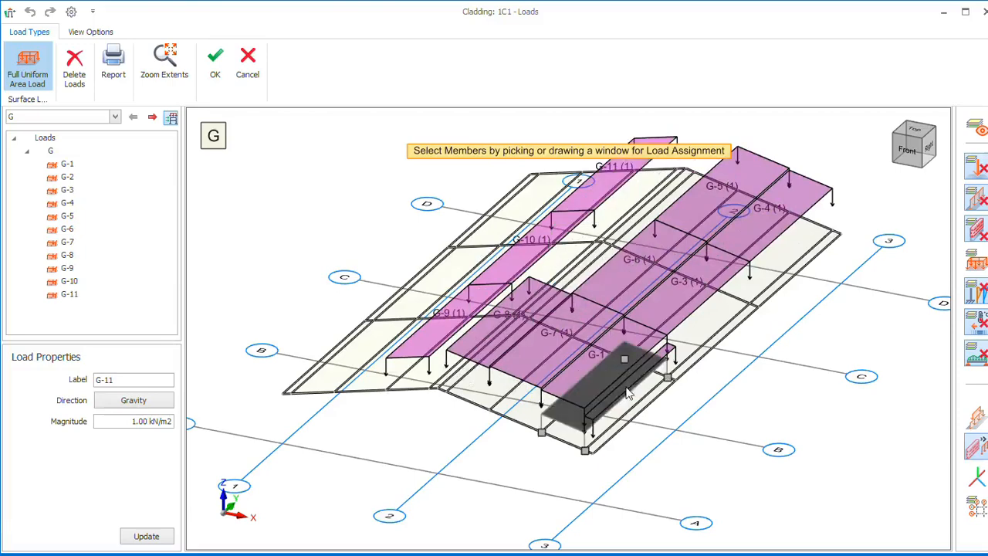
Step: Apply the 1.00 kN/m2 G load to the two remaining upper panels of the grid 3 slope, in bays B-C and C-D
{"action": "middle_click_drag", "start_coordinate": [701, 444], "coordinate": [756, 459]}
{"action": "left_click", "coordinate": [590, 266]}
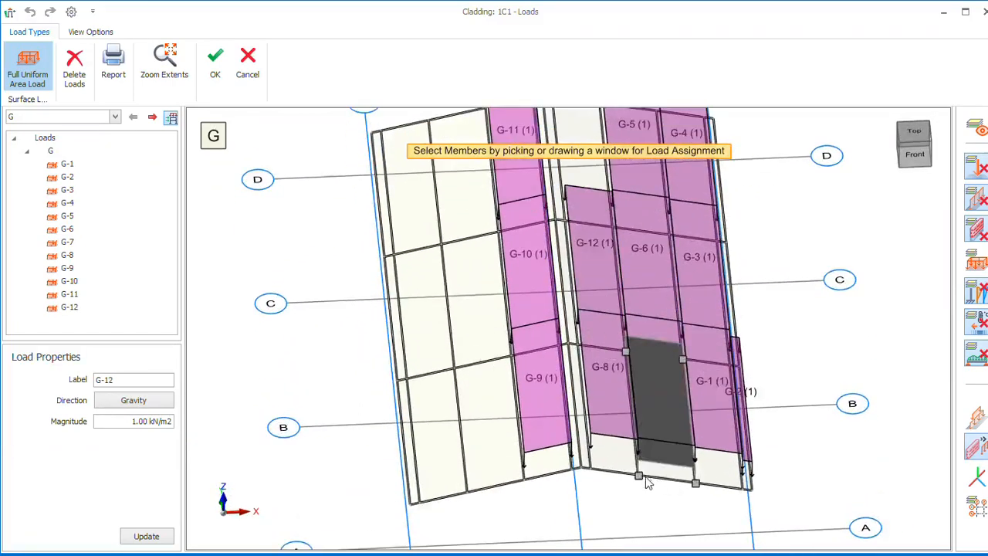
{"action": "middle_click_drag", "start_coordinate": [654, 482], "coordinate": [581, 496]}
{"action": "scroll", "coordinate": [580, 497], "scroll_direction": "down", "scroll_amount": 3}
{"action": "middle_click_drag", "start_coordinate": [618, 332], "coordinate": [674, 448]}
{"action": "scroll", "coordinate": [674, 448], "scroll_direction": "down", "scroll_amount": 2}
{"action": "scroll", "coordinate": [564, 274], "scroll_direction": "up", "scroll_amount": 5}
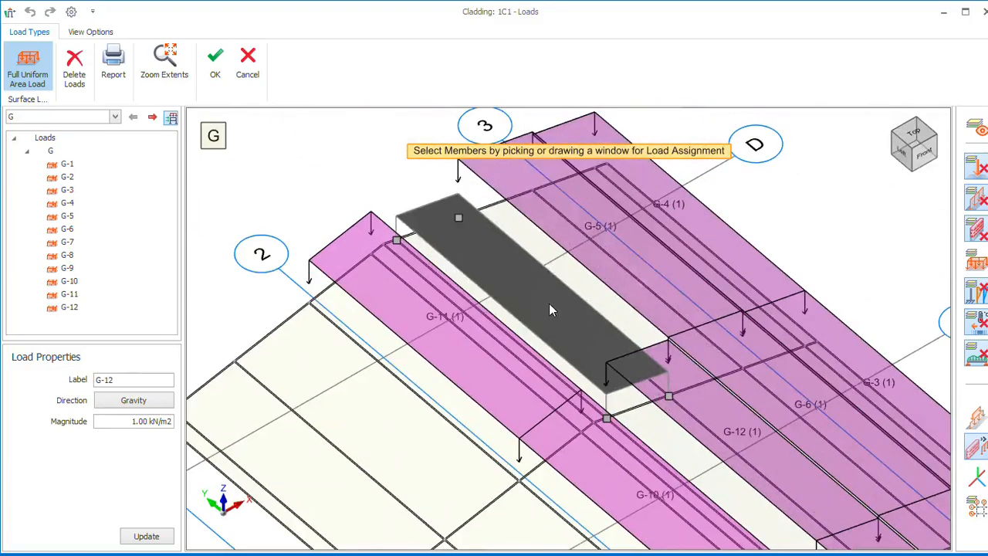
{"action": "left_click", "coordinate": [544, 287]}
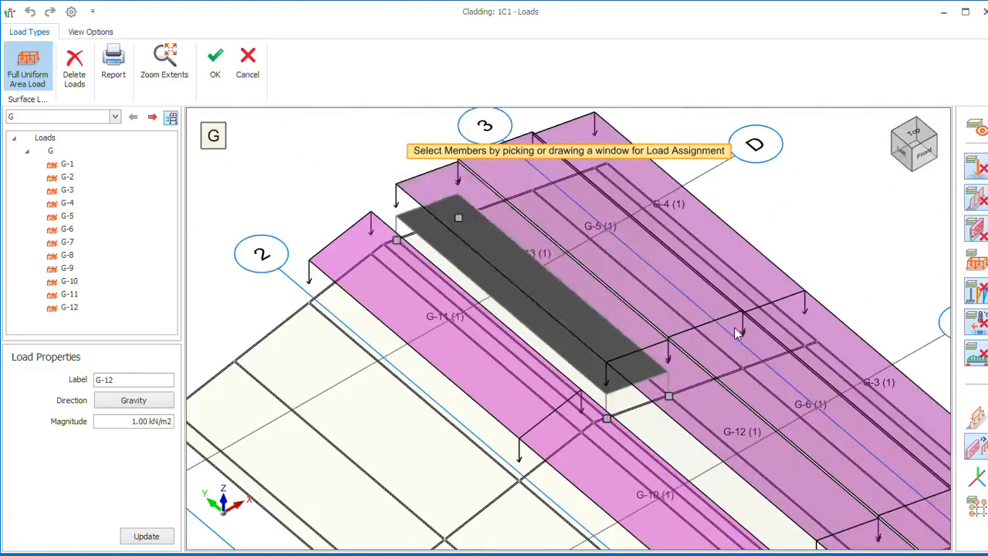
Step: Apply the 1.00 kN/m2 G load to the middle and lower panels of the grid 1 slope in all three bays
{"action": "mouse_move", "coordinate": [734, 327]}
{"action": "middle_mouse_down"}
{"action": "mouse_move", "coordinate": [714, 369]}
{"action": "mouse_move", "coordinate": [722, 337]}
{"action": "middle_mouse_up"}
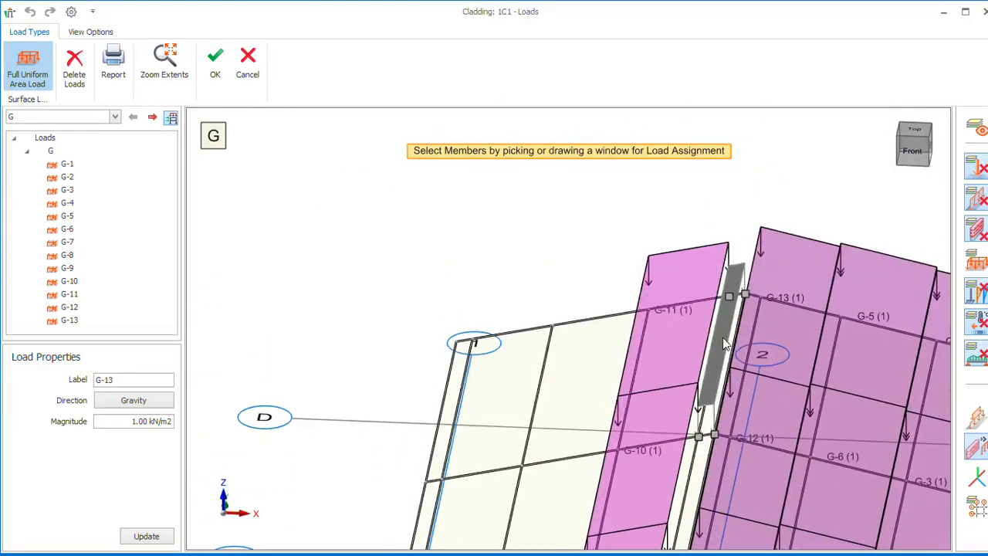
{"action": "left_click", "coordinate": [572, 413]}
{"action": "left_click", "coordinate": [513, 412]}
{"action": "scroll", "coordinate": [525, 386], "scroll_direction": "down", "scroll_amount": 4}
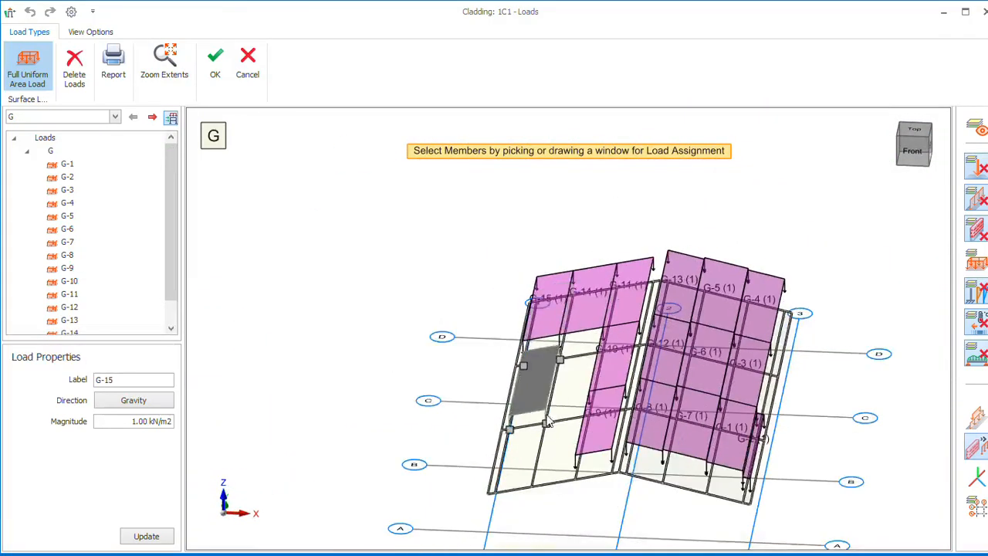
{"action": "scroll", "coordinate": [546, 423], "scroll_direction": "up", "scroll_amount": 3}
{"action": "left_click", "coordinate": [545, 398]}
{"action": "scroll", "coordinate": [556, 394], "scroll_direction": "down", "scroll_amount": 2}
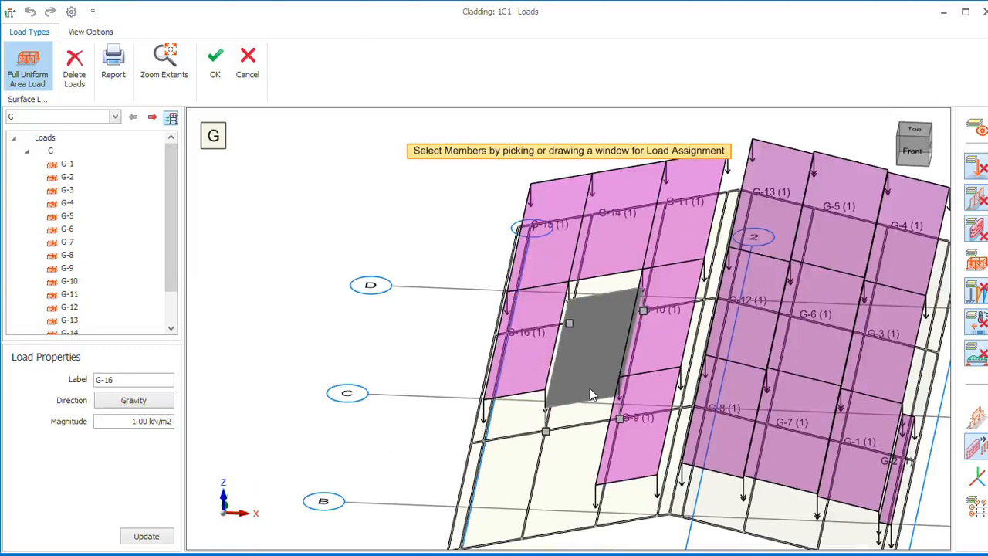
{"action": "left_click", "coordinate": [590, 388]}
{"action": "scroll", "coordinate": [590, 388], "scroll_direction": "down", "scroll_amount": 2}
{"action": "scroll", "coordinate": [560, 377], "scroll_direction": "up", "scroll_amount": 3}
{"action": "left_click", "coordinate": [560, 376]}
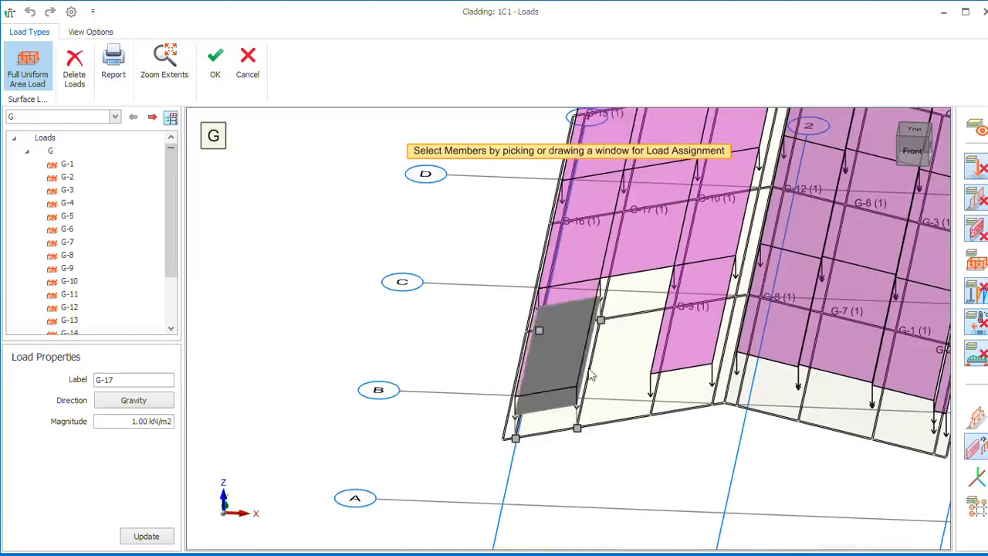
{"action": "scroll", "coordinate": [540, 359], "scroll_direction": "down", "scroll_amount": 2}
{"action": "scroll", "coordinate": [507, 360], "scroll_direction": "down", "scroll_amount": 3}
Step: Apply the 1.00 kN/m2 G load to the narrow eaves strips along grid 3, from bay A-B to bay C-D
{"action": "middle_click_drag", "start_coordinate": [665, 357], "coordinate": [591, 330]}
{"action": "scroll", "coordinate": [592, 398], "scroll_direction": "up", "scroll_amount": 3}
{"action": "scroll", "coordinate": [562, 394], "scroll_direction": "up", "scroll_amount": 5}
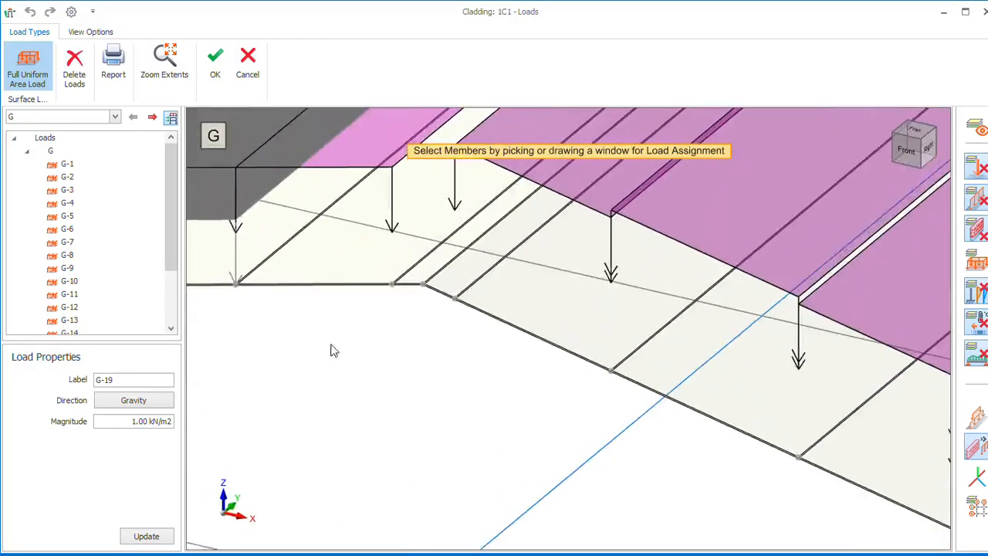
{"action": "scroll", "coordinate": [333, 350], "scroll_direction": "down", "scroll_amount": 5}
{"action": "middle_click_drag", "start_coordinate": [463, 394], "coordinate": [585, 371]}
{"action": "scroll", "coordinate": [609, 353], "scroll_direction": "up", "scroll_amount": 2}
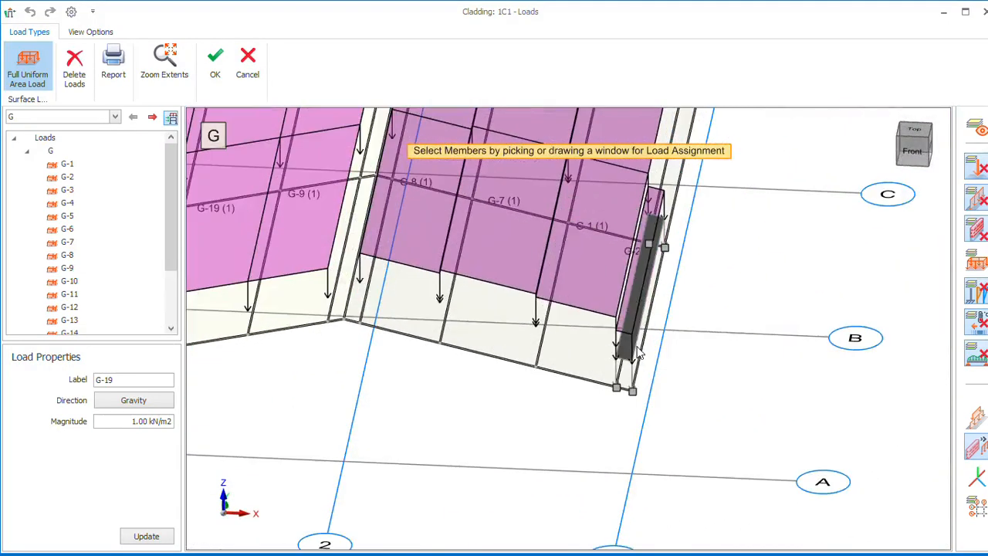
{"action": "left_click", "coordinate": [637, 353]}
{"action": "scroll", "coordinate": [490, 450], "scroll_direction": "down", "scroll_amount": 3}
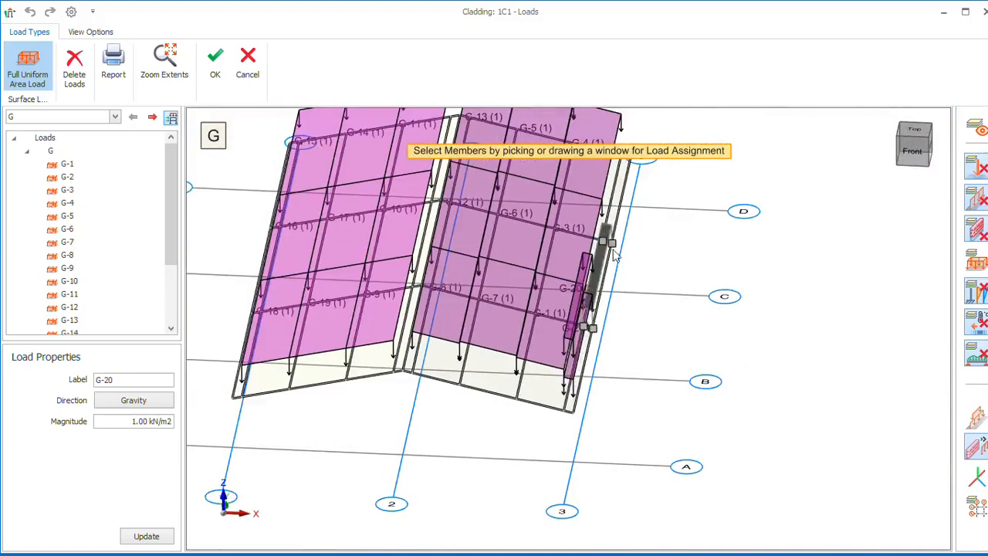
{"action": "left_click", "coordinate": [609, 323]}
{"action": "middle_click_drag", "start_coordinate": [610, 323], "coordinate": [556, 443]}
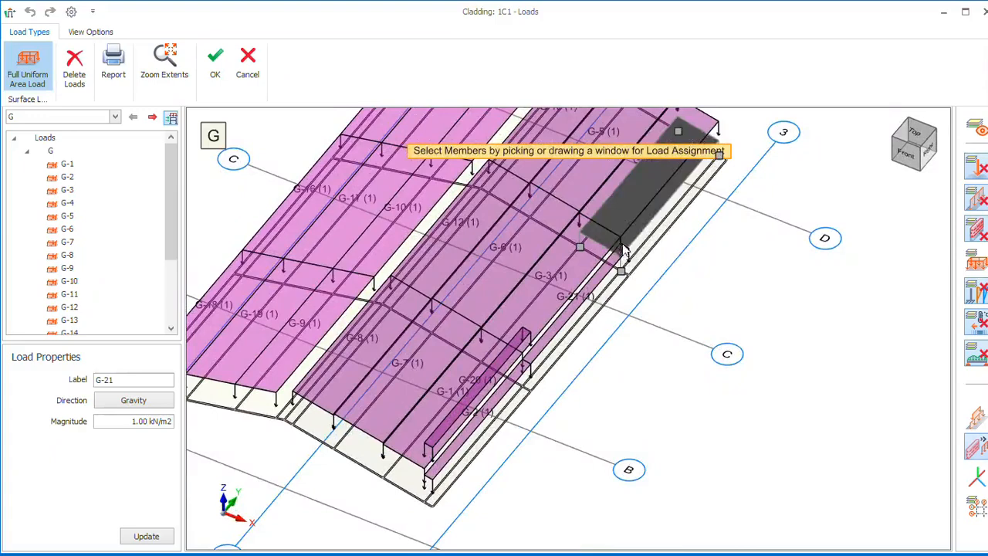
{"action": "left_click", "coordinate": [663, 231]}
Step: Apply the 1.00 kN/m2 G load to the three narrow eaves strips along grid 1
{"action": "middle_click_drag", "start_coordinate": [617, 332], "coordinate": [746, 396]}
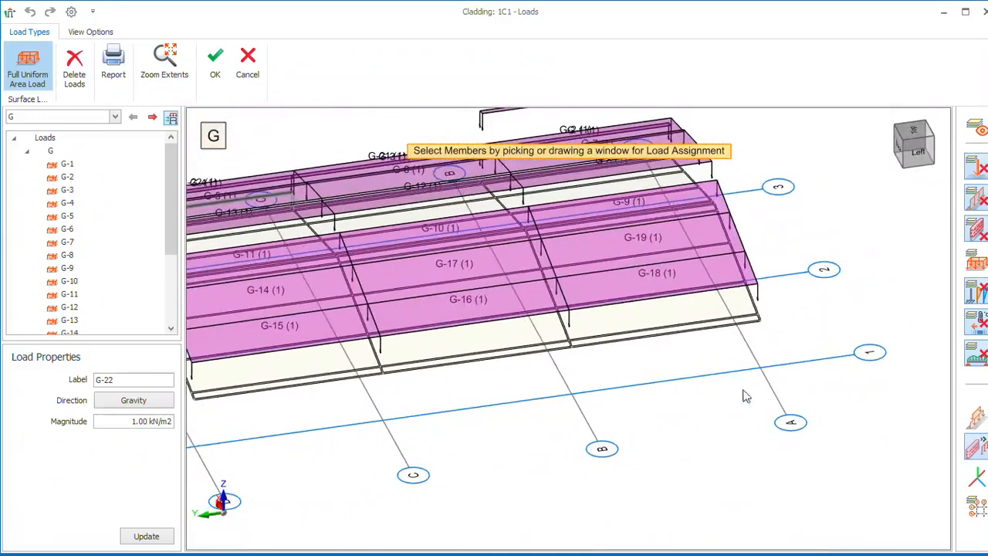
{"action": "left_click", "coordinate": [656, 337]}
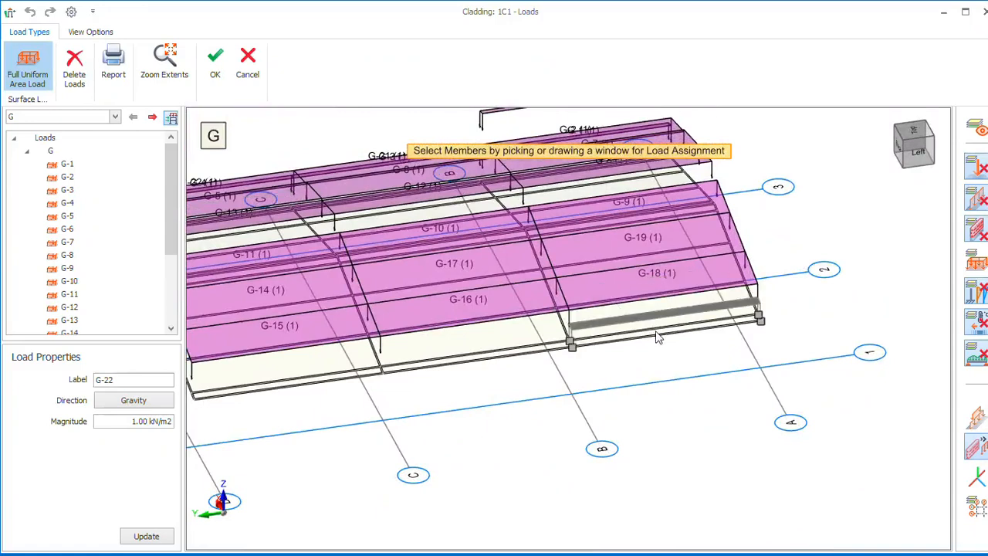
{"action": "left_click", "coordinate": [656, 333]}
{"action": "left_click", "coordinate": [440, 360]}
{"action": "middle_click_drag", "start_coordinate": [661, 378], "coordinate": [576, 378]}
{"action": "left_click", "coordinate": [465, 396]}
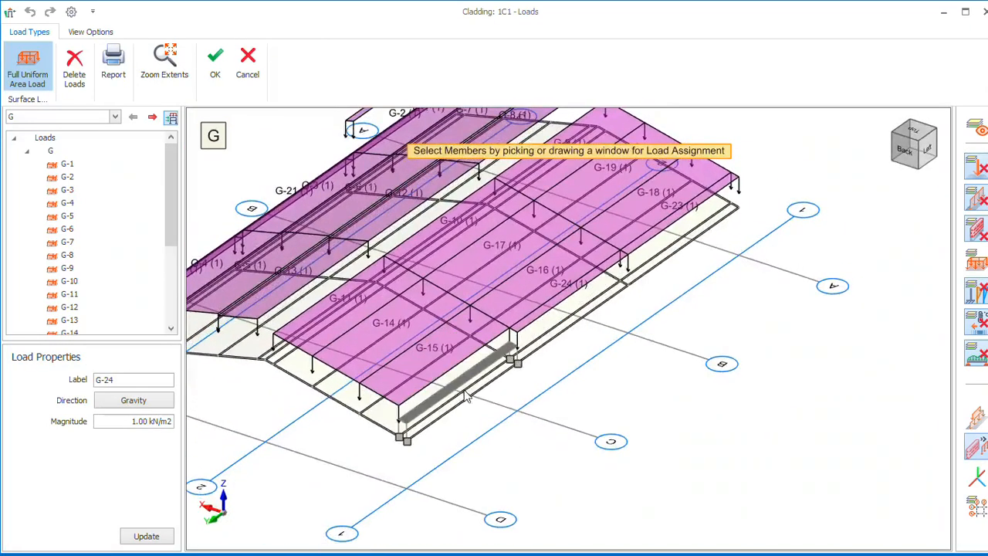
{"action": "left_click", "coordinate": [465, 396]}
{"action": "mouse_move", "coordinate": [498, 430]}
{"action": "middle_mouse_down"}
{"action": "mouse_move", "coordinate": [610, 434]}
{"action": "mouse_move", "coordinate": [569, 463]}
{"action": "mouse_move", "coordinate": [504, 434]}
{"action": "middle_mouse_up"}
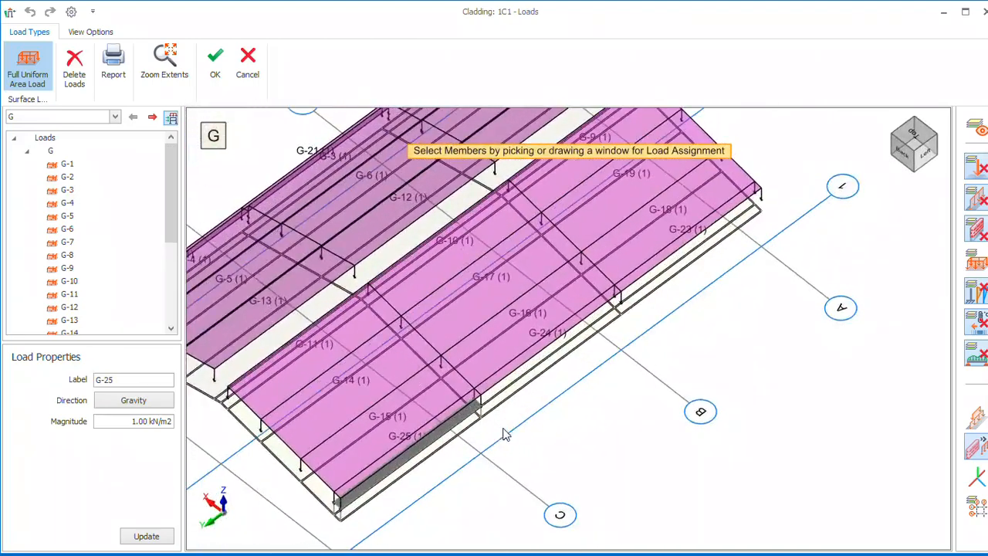
{"action": "left_click", "coordinate": [227, 360]}
Step: Switch to load case Q and apply a 0.50 kN/m2 gravity area load to the lower and middle C-D panels of the grid 1 slope
{"action": "left_click", "coordinate": [114, 117]}
{"action": "left_click", "coordinate": [77, 141]}
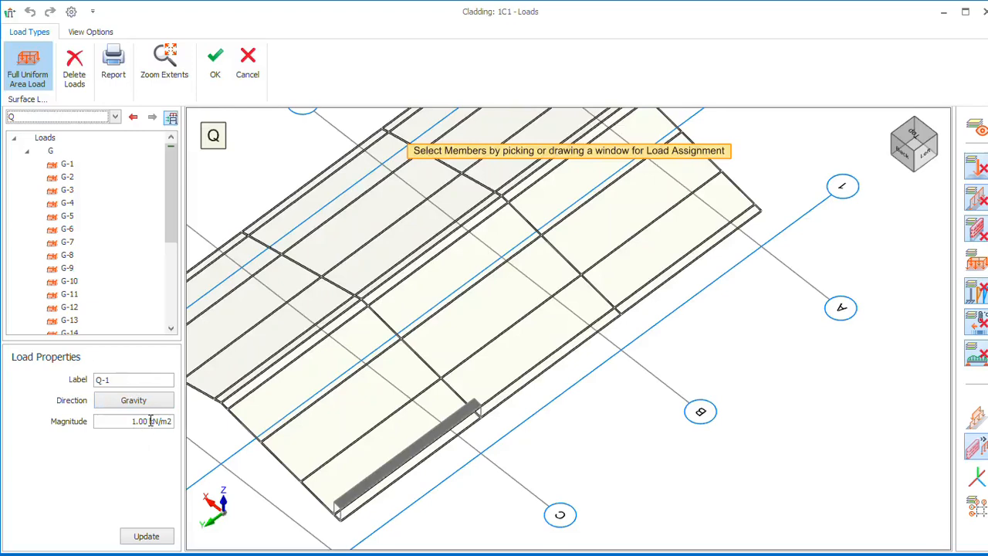
{"action": "left_click_drag", "start_coordinate": [151, 421], "coordinate": [131, 427]}
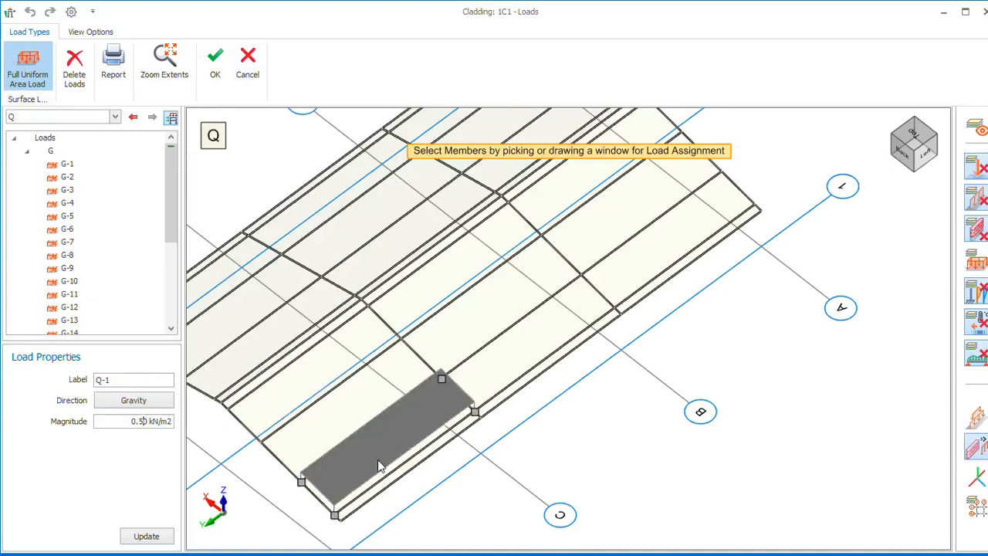
{"action": "left_click", "coordinate": [378, 466]}
{"action": "left_click", "coordinate": [369, 429]}
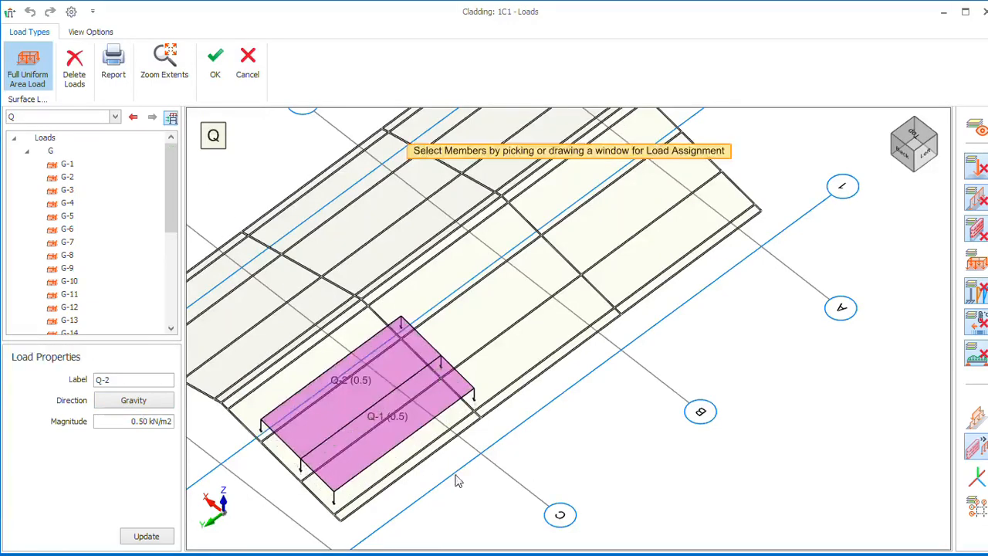
Step: Assign the 0.50 kN/m2 gravity area load Q to the remaining unloaded cladding panels between axes C and D
{"action": "middle_click_drag", "start_coordinate": [457, 481], "coordinate": [615, 464]}
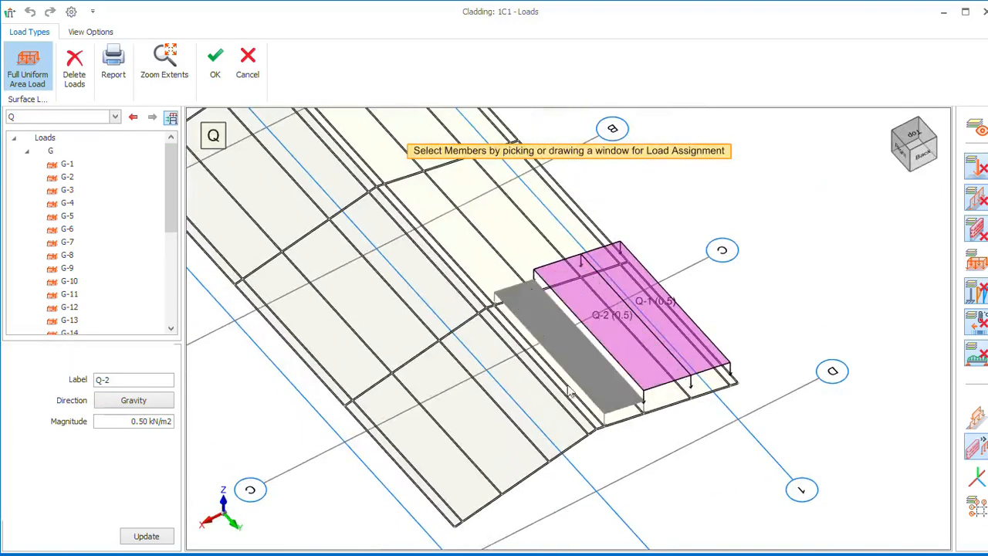
{"action": "left_click", "coordinate": [569, 392]}
{"action": "left_click", "coordinate": [536, 397]}
{"action": "left_click", "coordinate": [493, 427]}
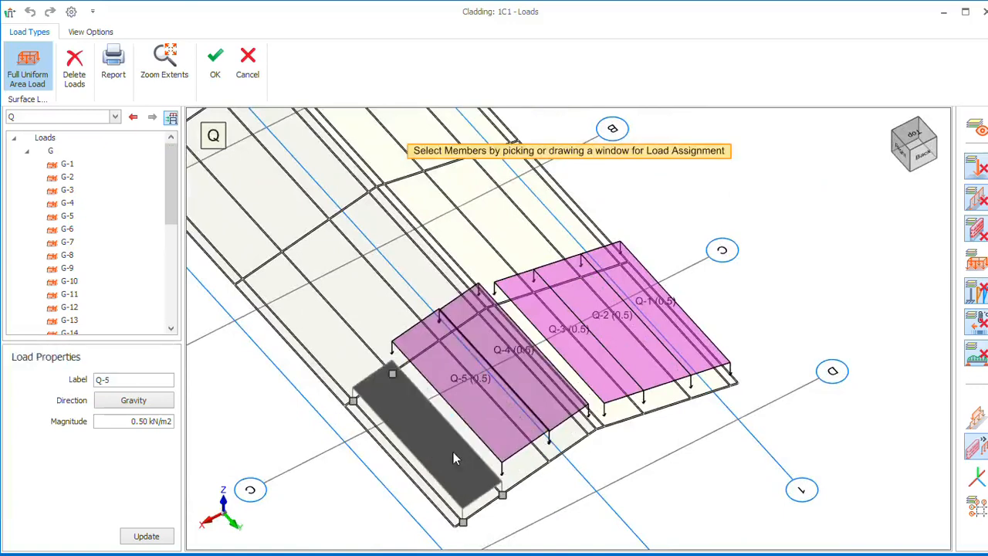
{"action": "left_click", "coordinate": [453, 455]}
{"action": "left_click", "coordinate": [405, 460]}
{"action": "scroll", "coordinate": [325, 523], "scroll_direction": "down", "scroll_amount": 3}
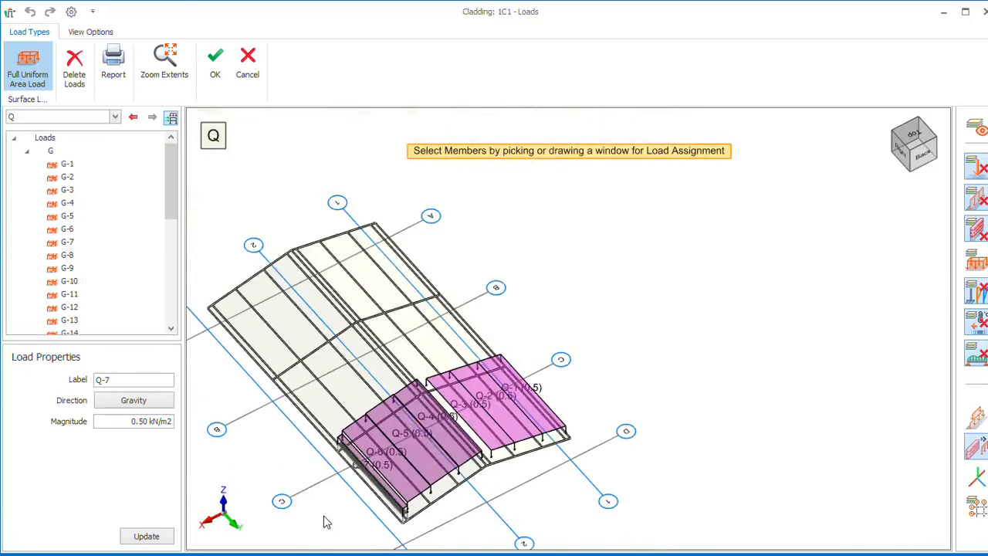
Step: Assign the 0.50 kN/m2 area load Q to all cladding panels on both roof slopes between axes B and C
{"action": "left_click", "coordinate": [316, 429]}
{"action": "left_click", "coordinate": [305, 386]}
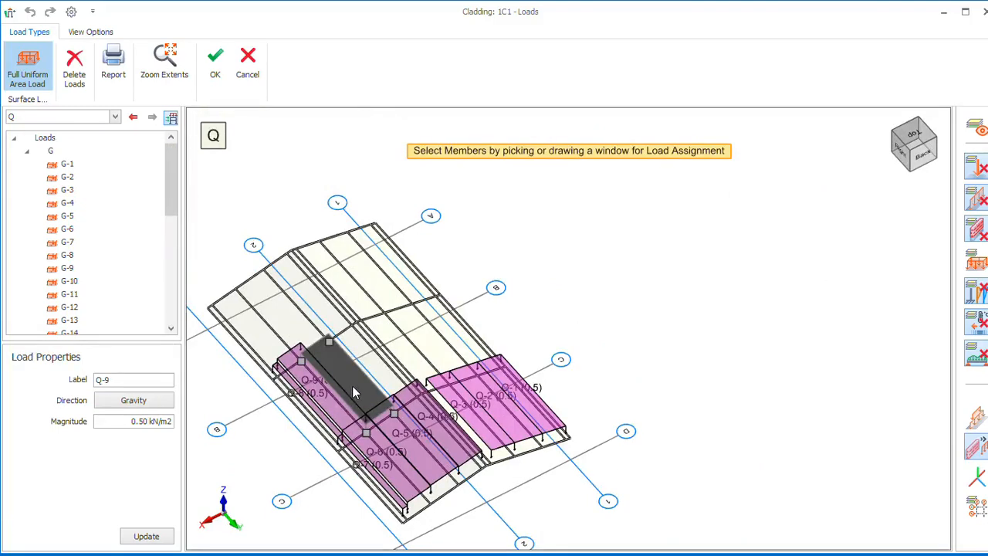
{"action": "left_click", "coordinate": [353, 392]}
{"action": "left_click", "coordinate": [383, 365]}
{"action": "middle_click_drag", "start_coordinate": [452, 367], "coordinate": [393, 360]}
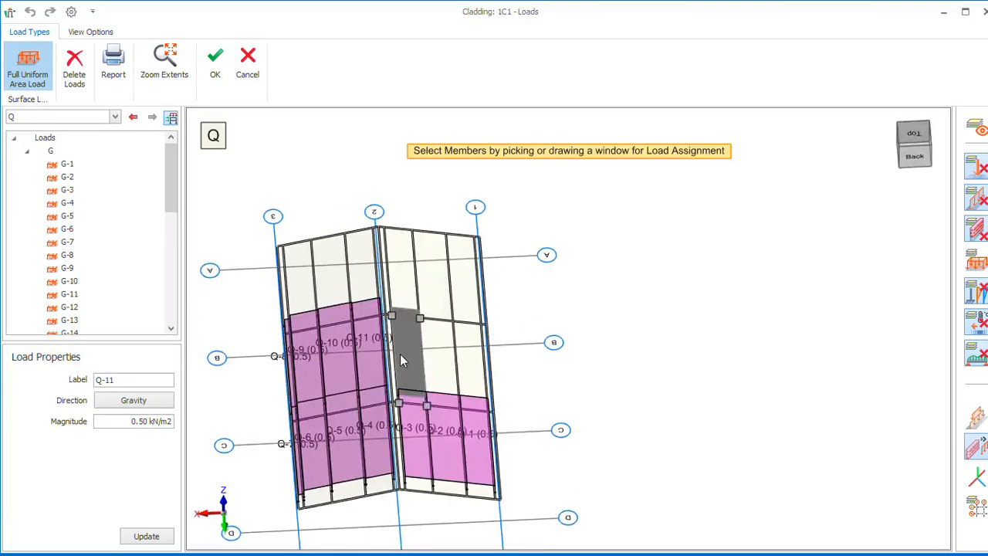
{"action": "left_click", "coordinate": [402, 360]}
{"action": "left_click", "coordinate": [444, 356]}
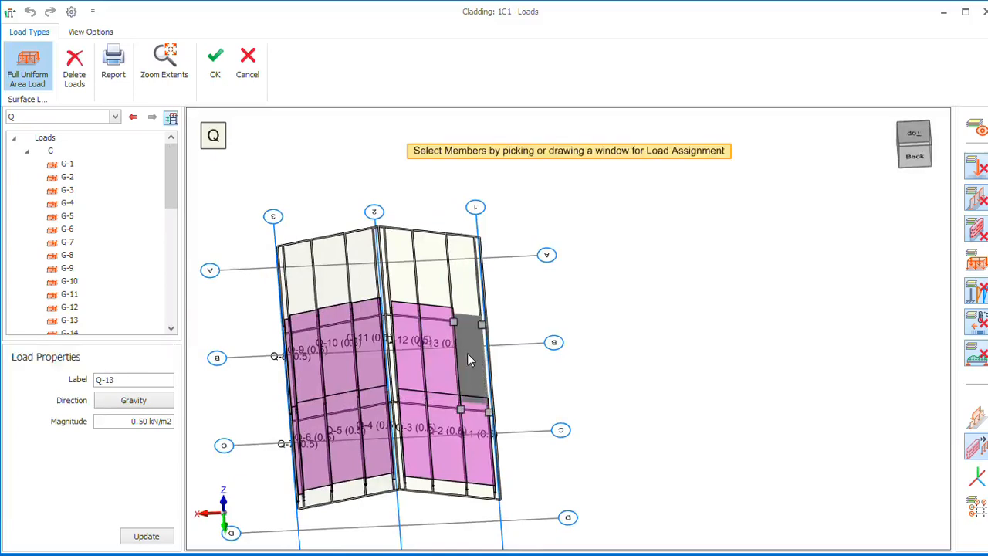
{"action": "left_click", "coordinate": [467, 357]}
Step: Assign the 0.50 kN/m2 area load Q to every cladding panel between axes A and B, including the narrow edge strip at axis 3
{"action": "left_click", "coordinate": [464, 273]}
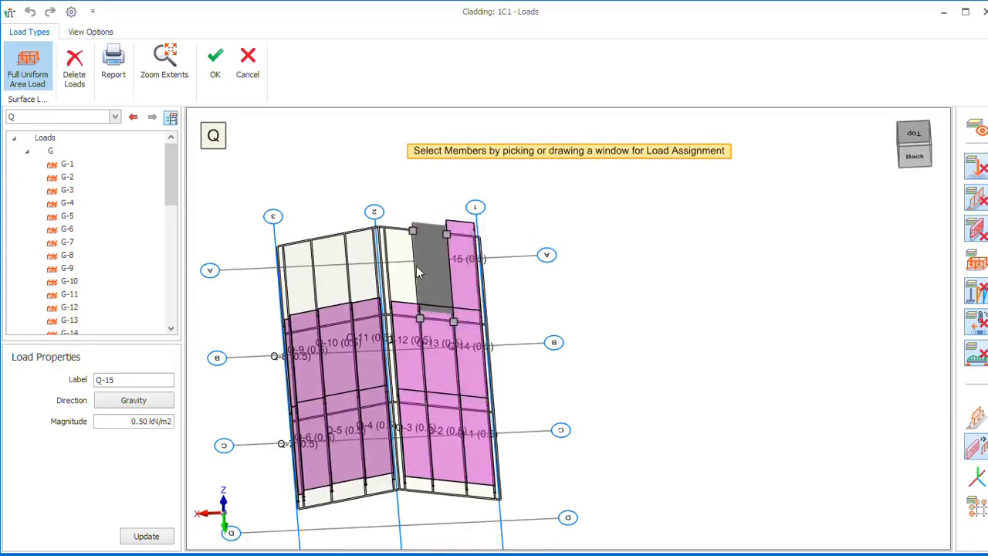
{"action": "left_click", "coordinate": [416, 265]}
{"action": "left_click", "coordinate": [388, 268]}
{"action": "left_click", "coordinate": [359, 272]}
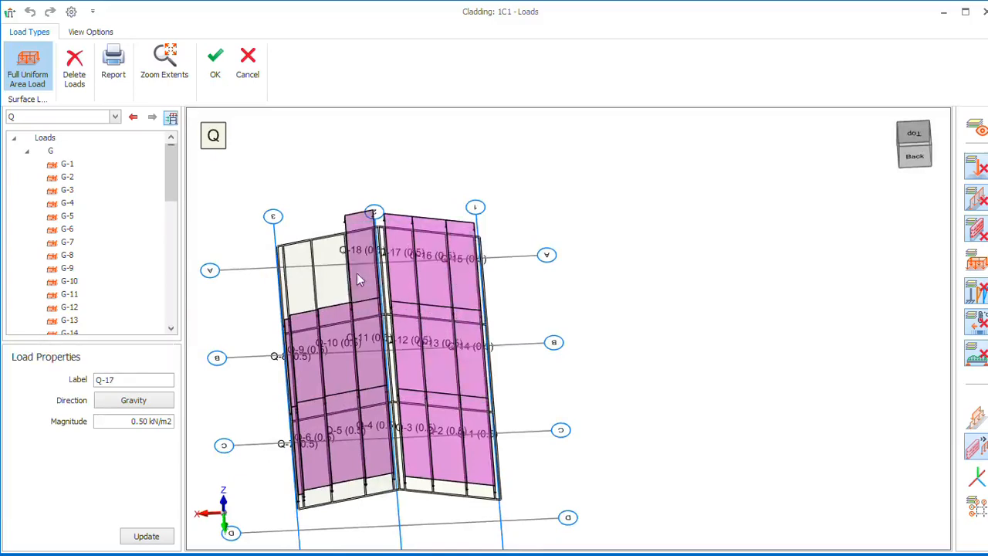
{"action": "left_click", "coordinate": [340, 278]}
{"action": "left_click", "coordinate": [305, 287]}
{"action": "scroll", "coordinate": [297, 282], "scroll_direction": "up", "scroll_amount": 5}
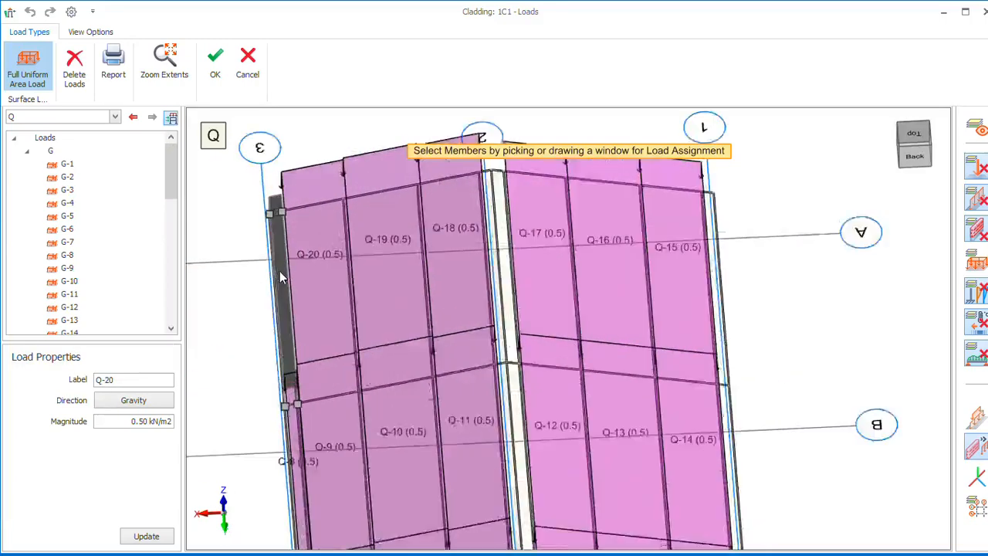
{"action": "left_click", "coordinate": [285, 276]}
{"action": "scroll", "coordinate": [285, 276], "scroll_direction": "down", "scroll_amount": 8}
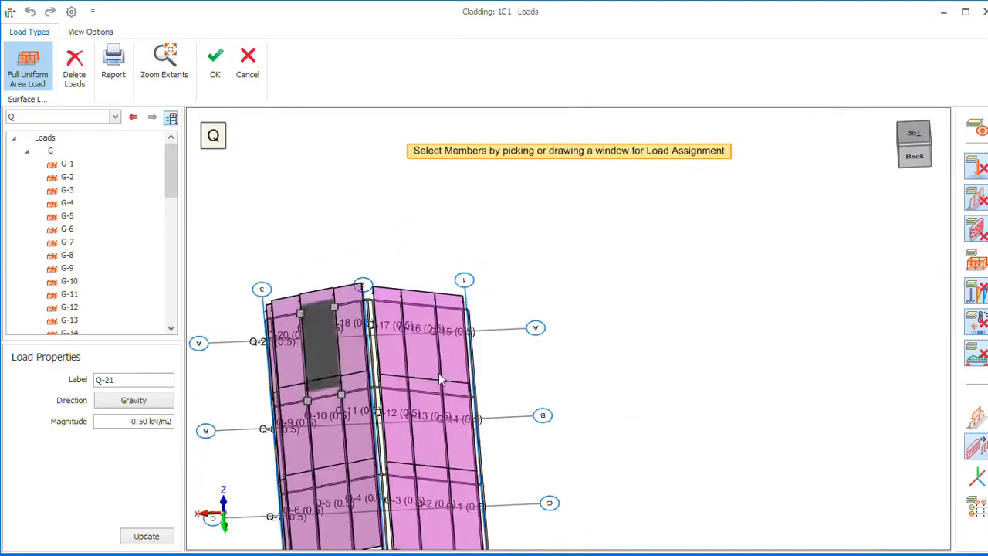
Step: Check the loads over the whole roof, accept the cladding load assignments and return to the 3D model
{"action": "middle_click_drag", "start_coordinate": [435, 363], "coordinate": [376, 305]}
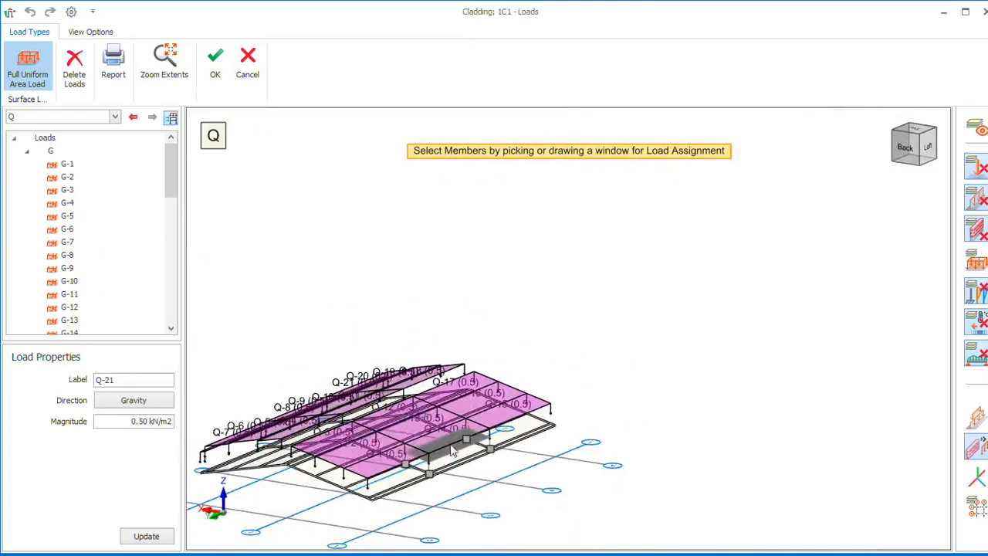
{"action": "middle_click_drag", "start_coordinate": [454, 441], "coordinate": [396, 474]}
{"action": "scroll", "coordinate": [568, 294], "scroll_direction": "down", "scroll_amount": 4}
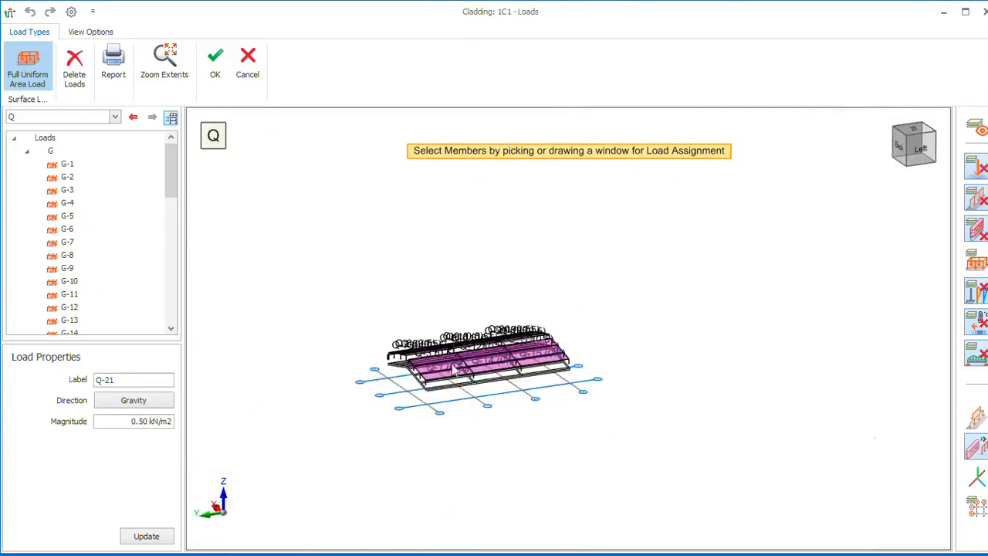
{"action": "scroll", "coordinate": [417, 399], "scroll_direction": "up", "scroll_amount": 5}
{"action": "middle_click_drag", "start_coordinate": [441, 392], "coordinate": [569, 378]}
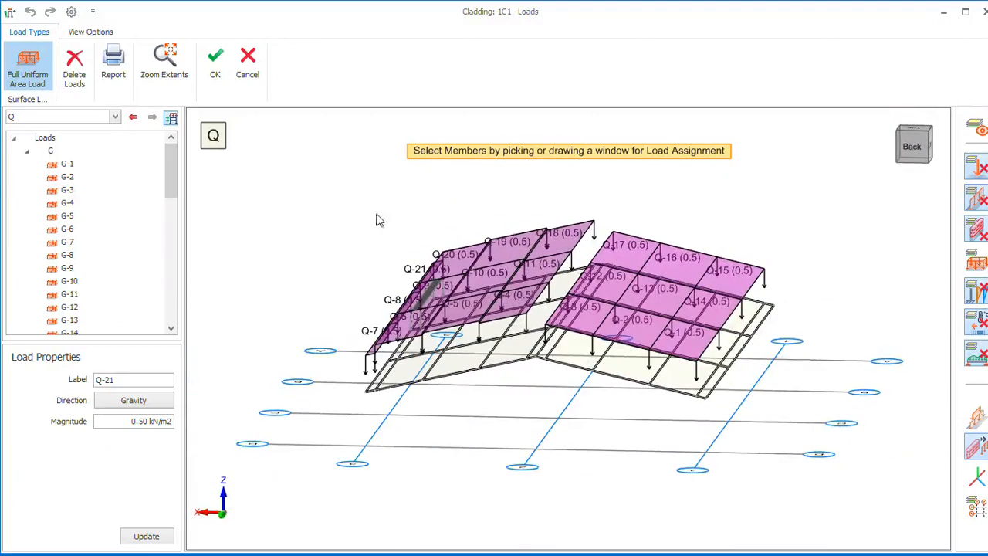
{"action": "left_click", "coordinate": [215, 65]}
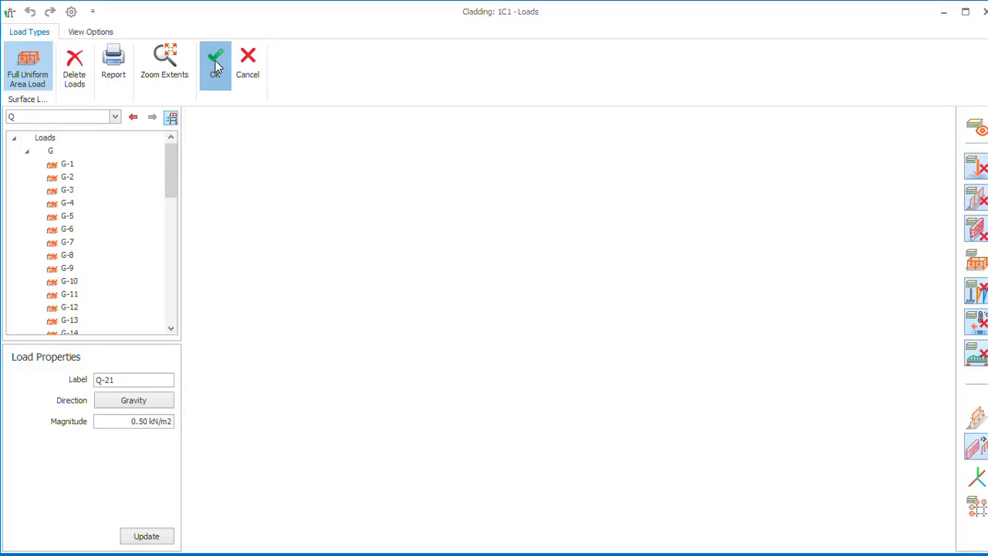
{"action": "mouse_move", "coordinate": [540, 330]}
{"action": "middle_mouse_down"}
{"action": "mouse_move", "coordinate": [567, 320]}
{"action": "mouse_move", "coordinate": [561, 334]}
{"action": "mouse_move", "coordinate": [596, 357]}
{"action": "mouse_move", "coordinate": [581, 351]}
{"action": "middle_mouse_up"}
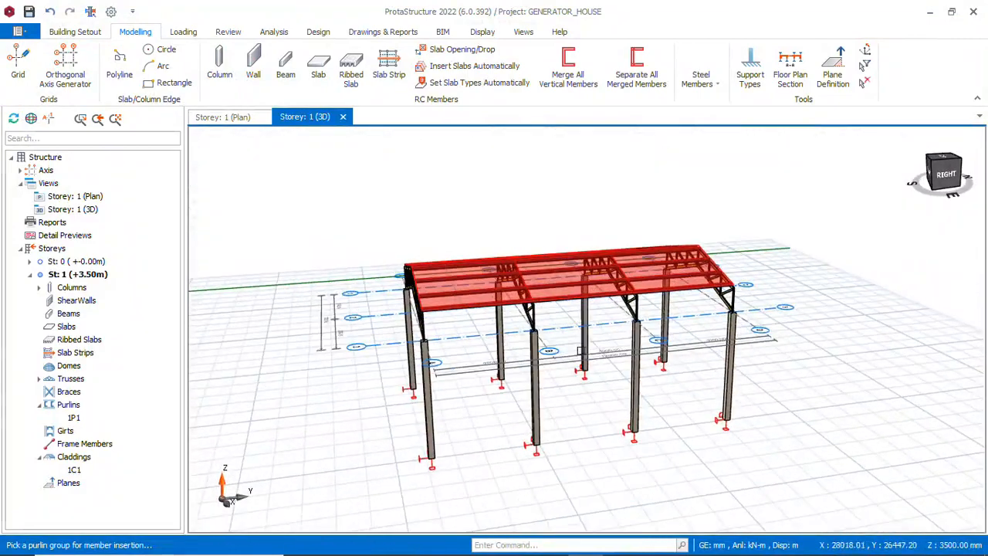
{"action": "middle_click_drag", "start_coordinate": [502, 357], "coordinate": [533, 354]}
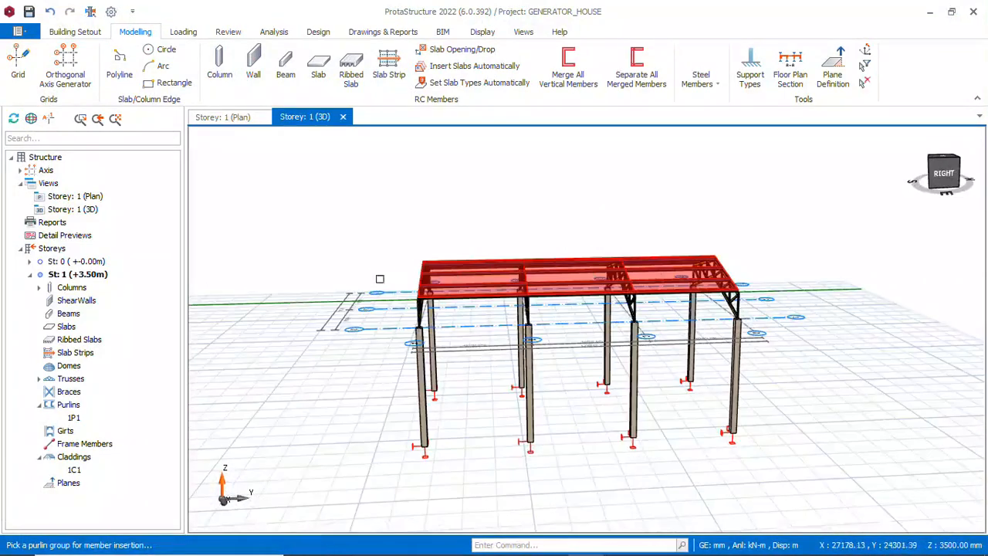
Step: Open the rebar diameter table of the Grade 450 MPa concrete wall steel from the Building Analysis materials
{"action": "left_click", "coordinate": [273, 34]}
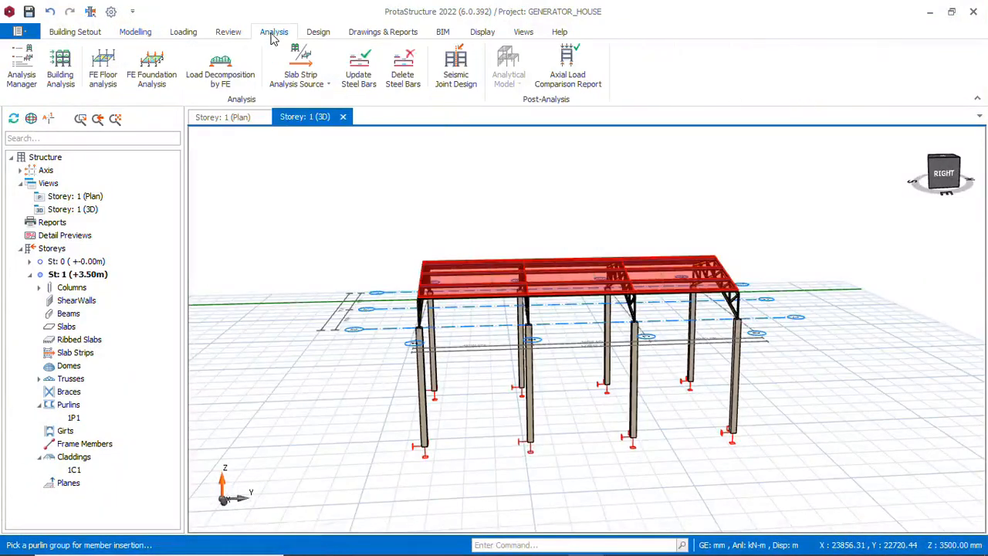
{"action": "left_click", "coordinate": [60, 77]}
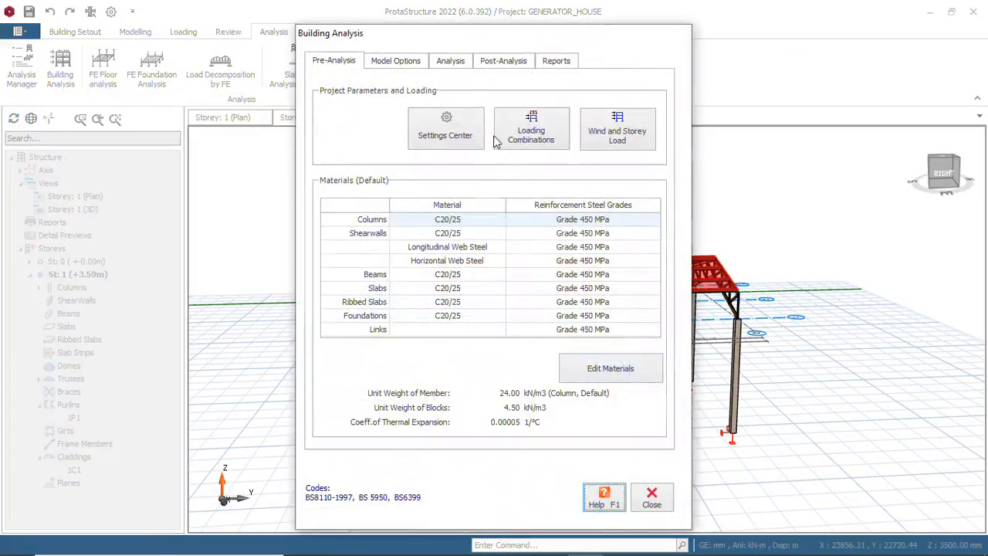
{"action": "left_click", "coordinate": [629, 378]}
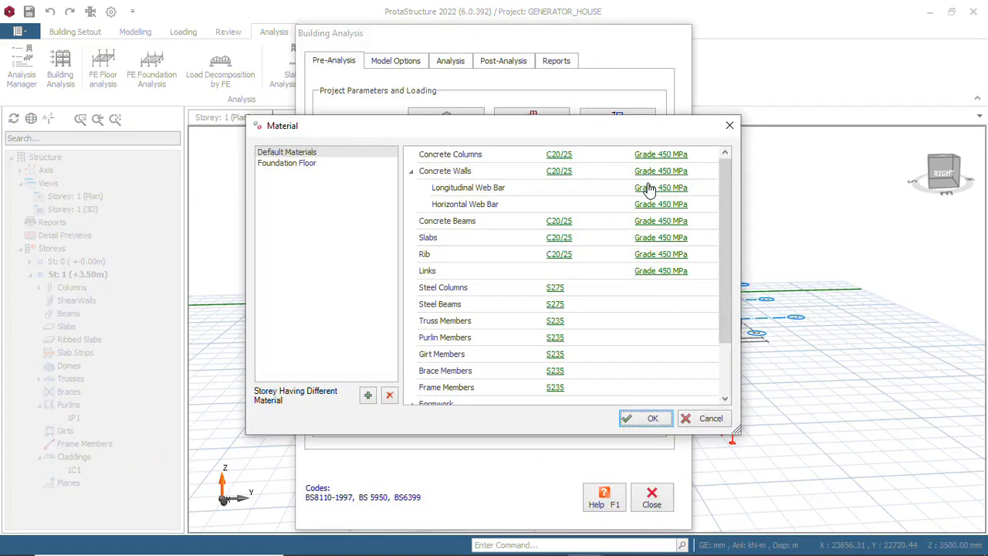
{"action": "left_click", "coordinate": [676, 169]}
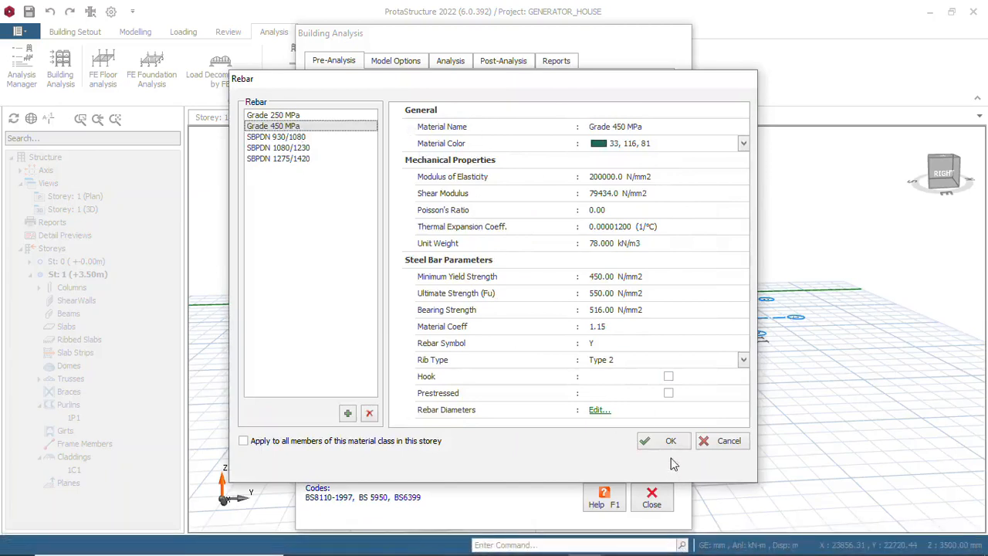
{"action": "left_click", "coordinate": [598, 411]}
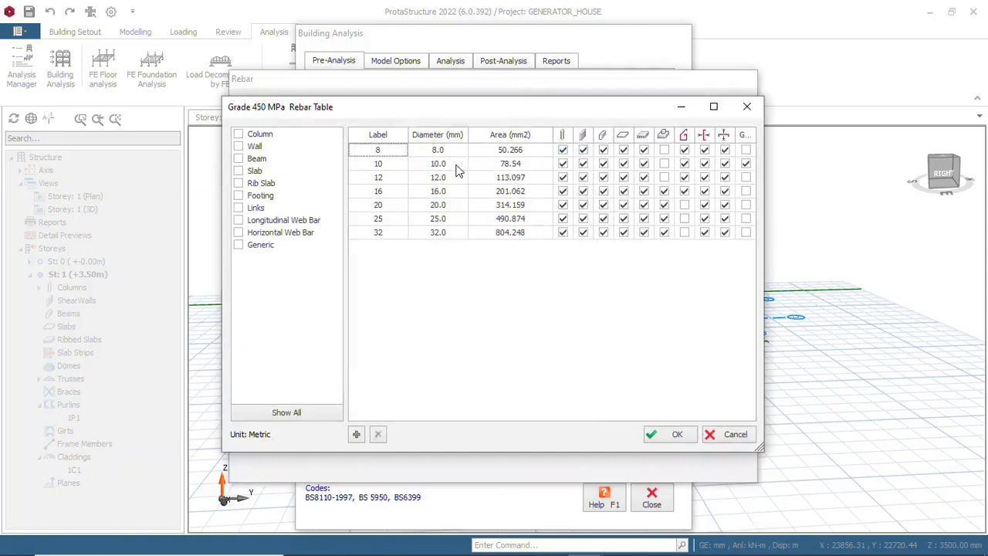
Step: Exclude the 8, 10, 20, 25 and 32 mm bars from columns, keeping only 12 and 16 mm
{"action": "left_click", "coordinate": [562, 151]}
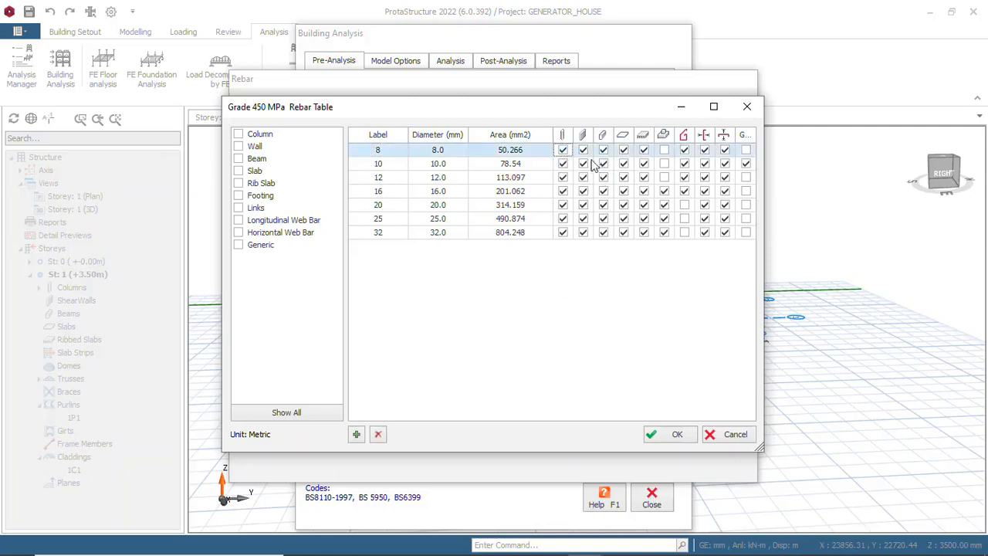
{"action": "left_click", "coordinate": [563, 150]}
{"action": "left_click", "coordinate": [563, 164]}
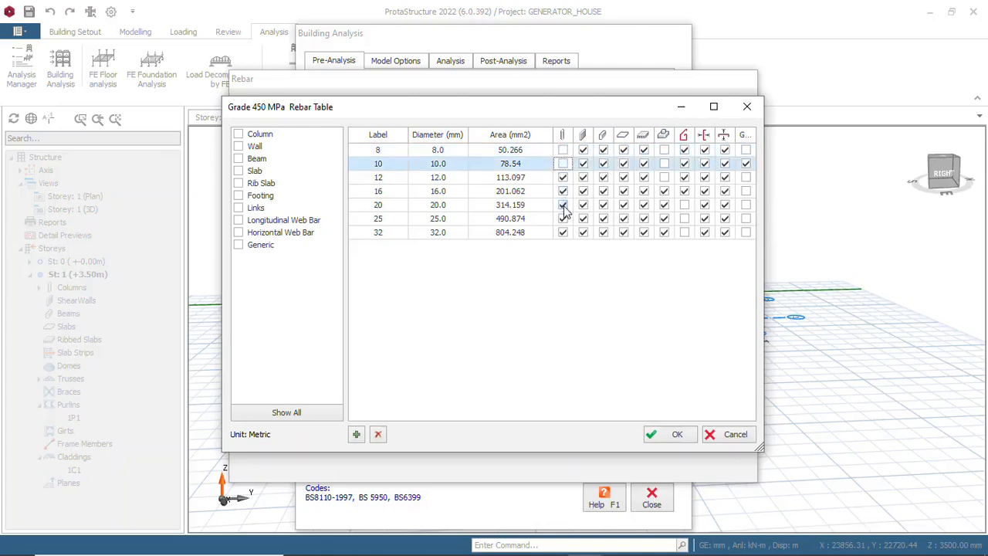
{"action": "left_click", "coordinate": [563, 205]}
{"action": "left_click", "coordinate": [563, 219]}
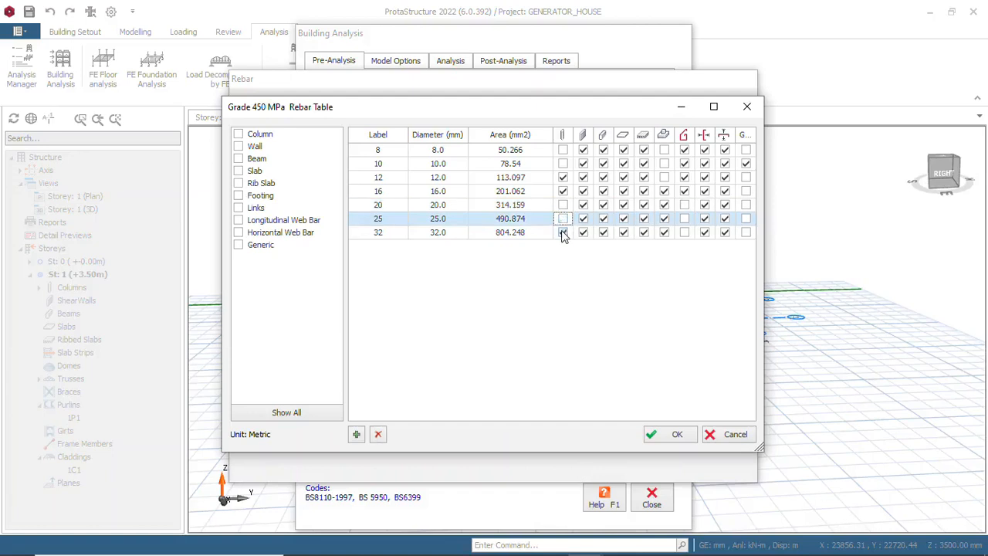
{"action": "left_click", "coordinate": [563, 232]}
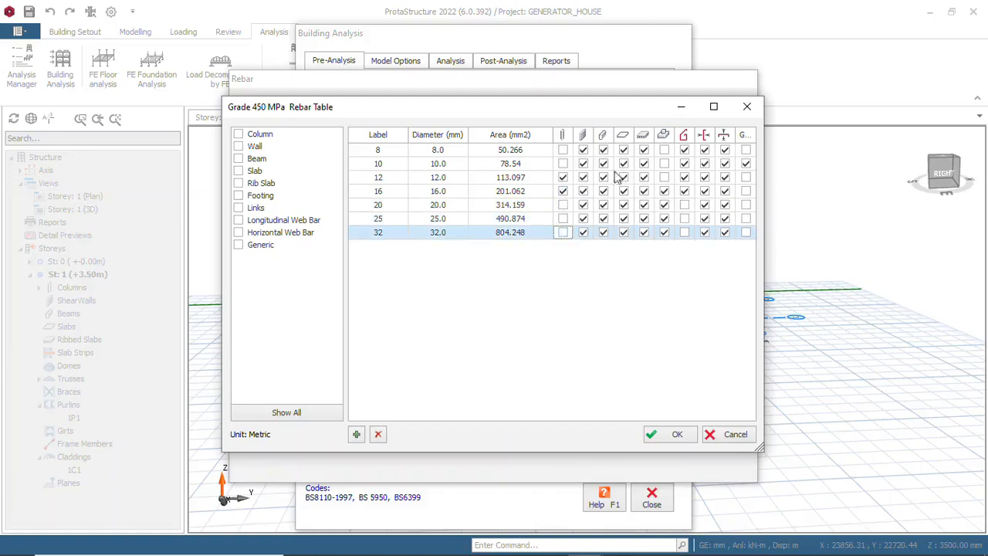
Step: Exclude the 8, 10, 20, 25 and 32 mm bars from beams, keeping only 12 and 16 mm
{"action": "left_click", "coordinate": [603, 150]}
{"action": "left_click", "coordinate": [604, 163]}
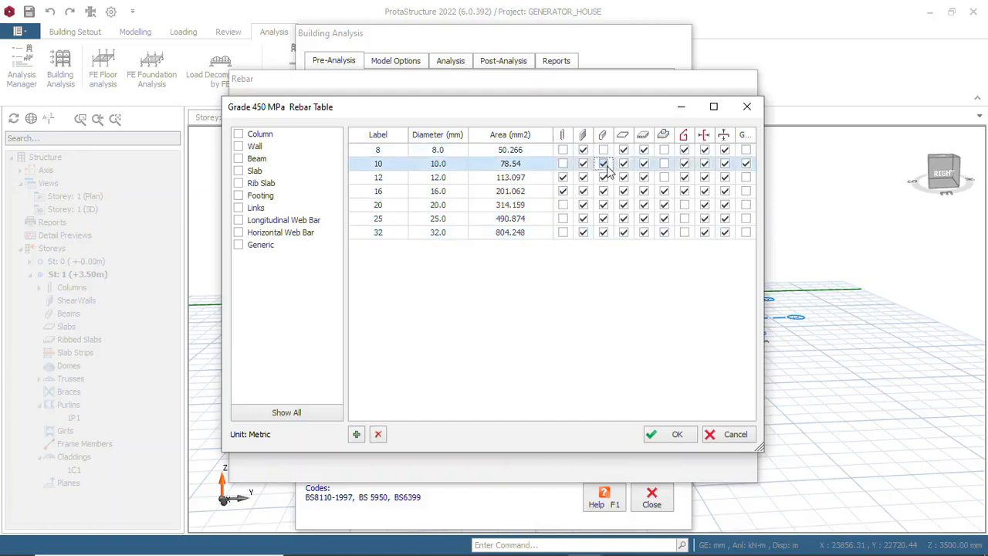
{"action": "left_click", "coordinate": [603, 205]}
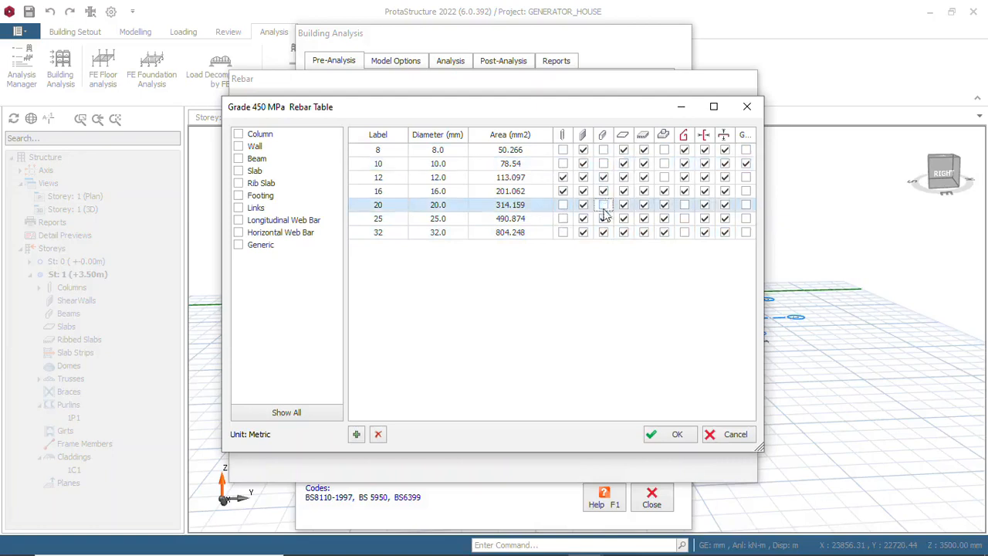
{"action": "left_click", "coordinate": [603, 219]}
{"action": "left_click", "coordinate": [603, 232]}
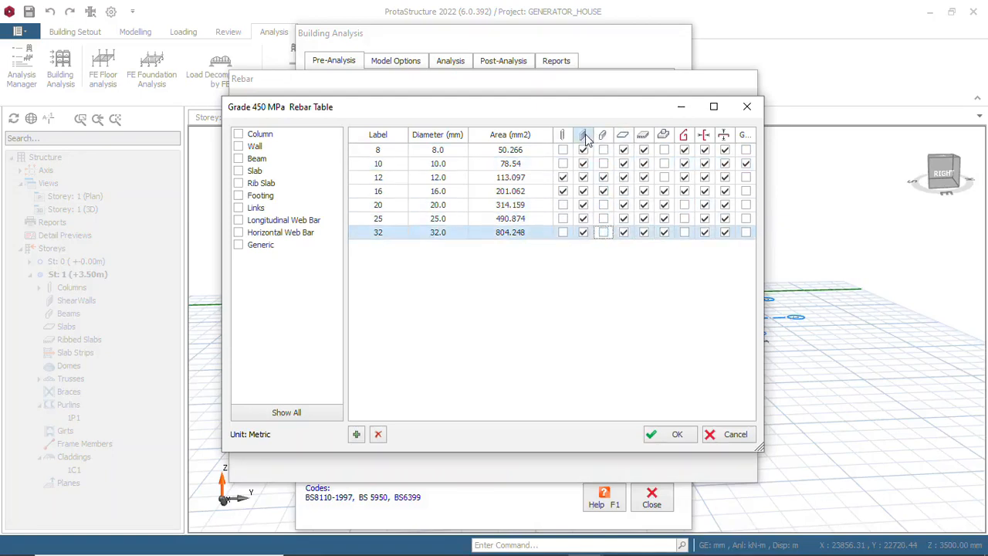
Step: Exclude the 8, 16, 20, 25 and 32 mm bars from slabs, keeping only 10 and 12 mm
{"action": "left_click", "coordinate": [623, 150]}
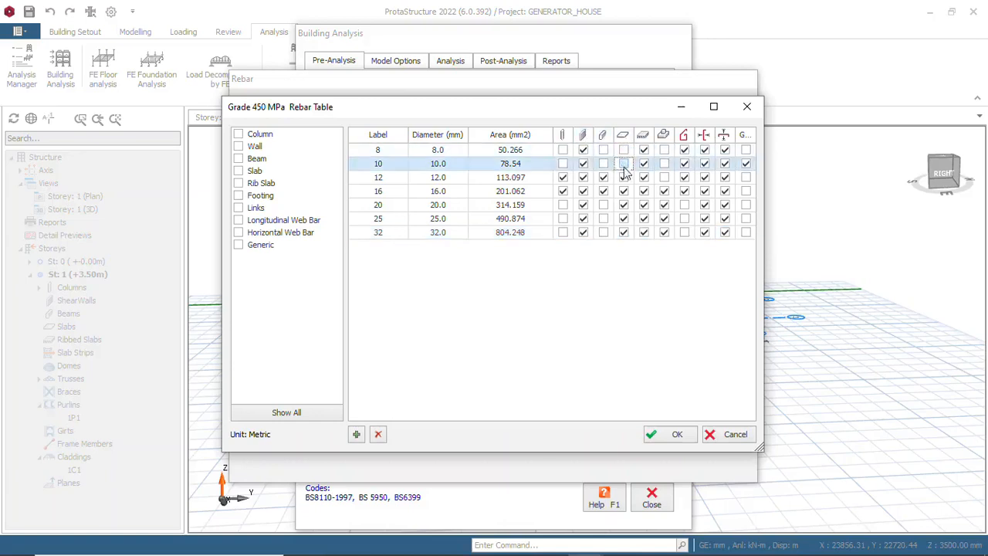
{"action": "left_click", "coordinate": [623, 163]}
{"action": "left_click", "coordinate": [623, 192]}
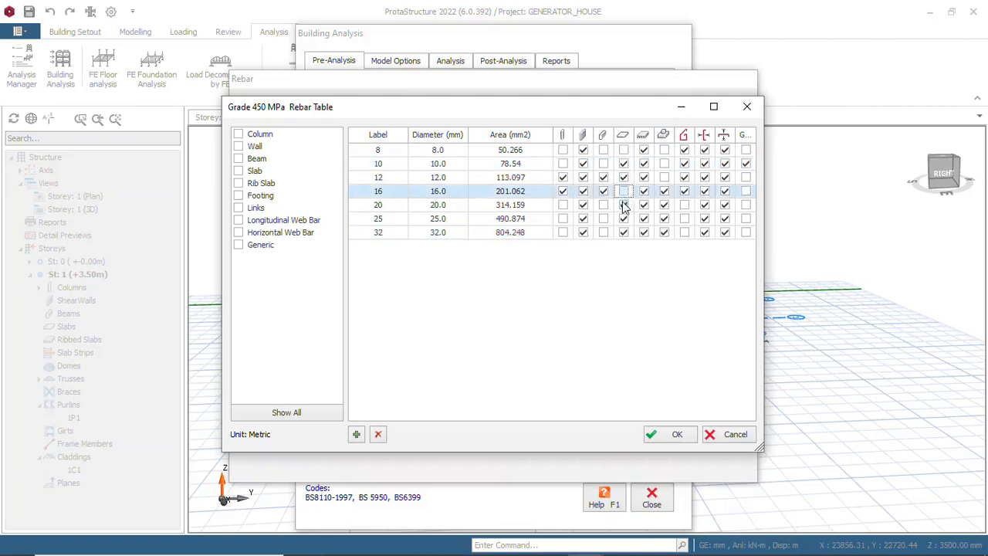
{"action": "left_click", "coordinate": [624, 204]}
{"action": "left_click", "coordinate": [624, 218]}
{"action": "left_click", "coordinate": [624, 233]}
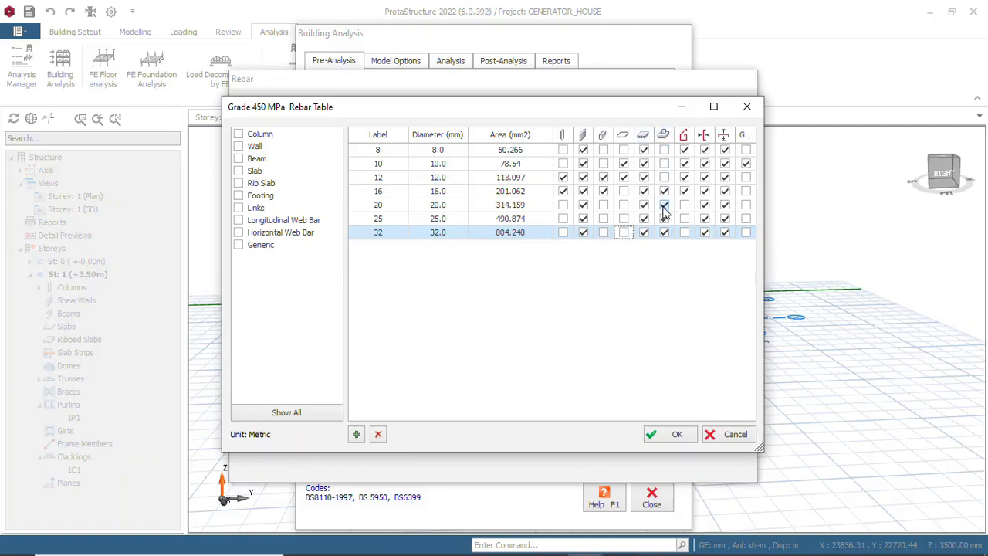
Step: Allow 12 mm bars for footings but exclude 20, 25 and 32 mm, and exclude 12 and 16 mm bars from links
{"action": "left_click", "coordinate": [664, 178]}
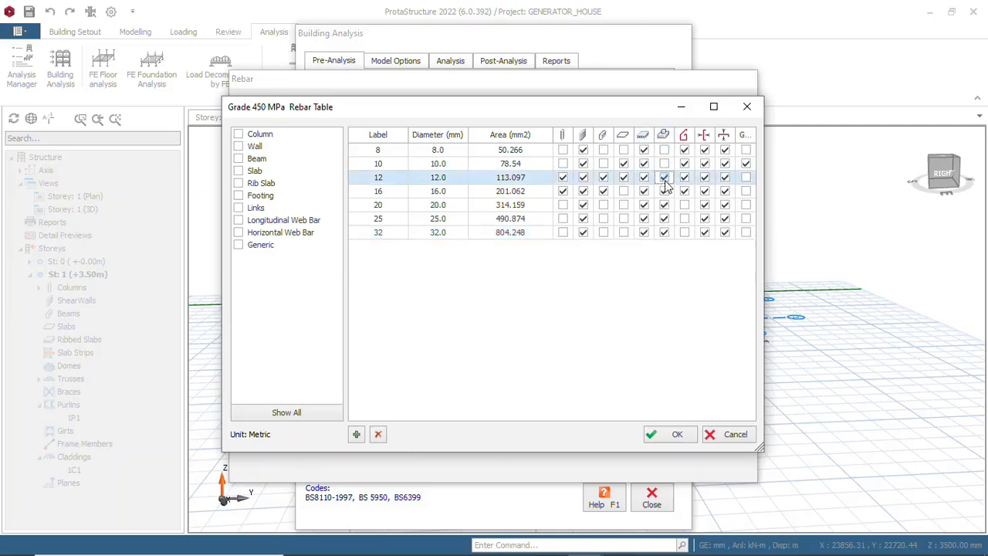
{"action": "left_click", "coordinate": [664, 204]}
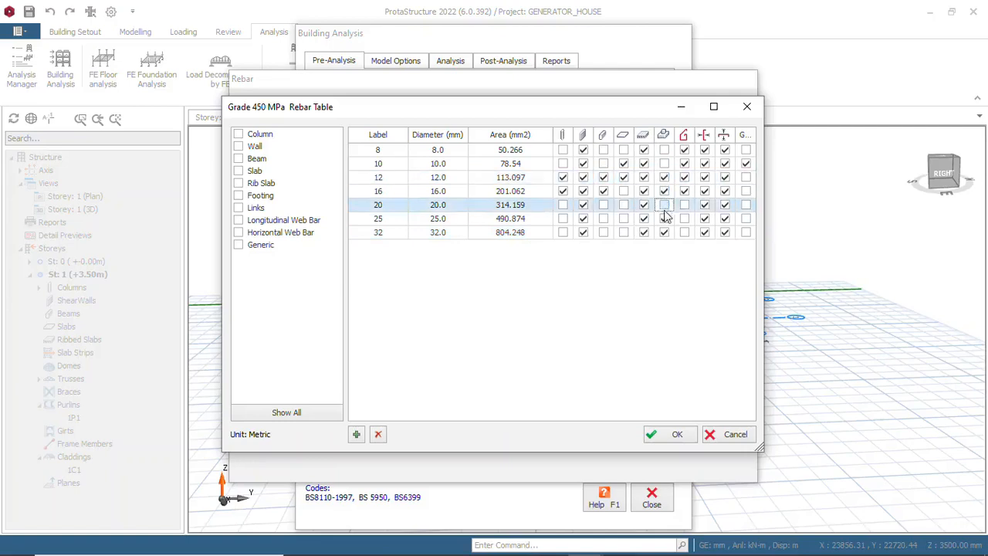
{"action": "left_click", "coordinate": [664, 219]}
{"action": "left_click", "coordinate": [664, 232]}
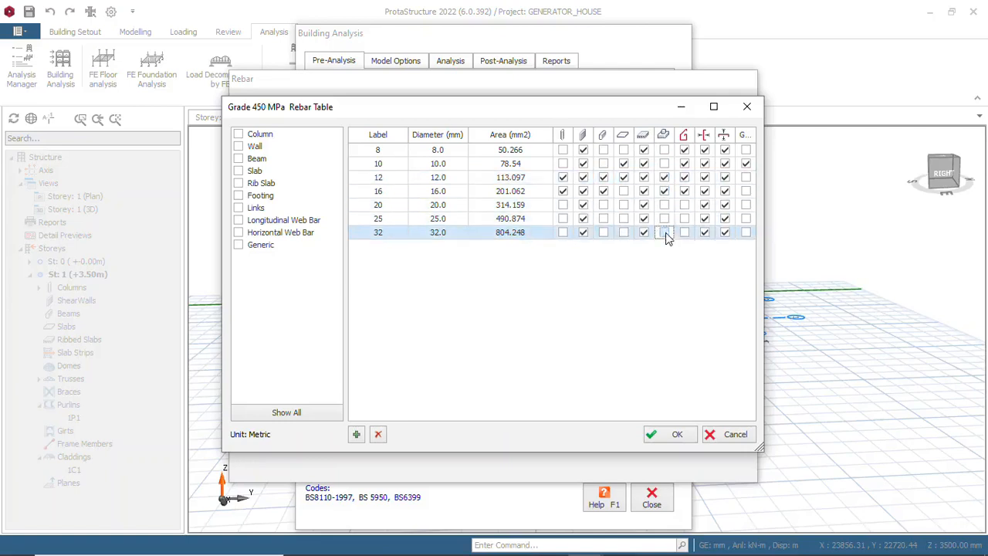
{"action": "left_click", "coordinate": [684, 177]}
{"action": "left_click", "coordinate": [684, 191]}
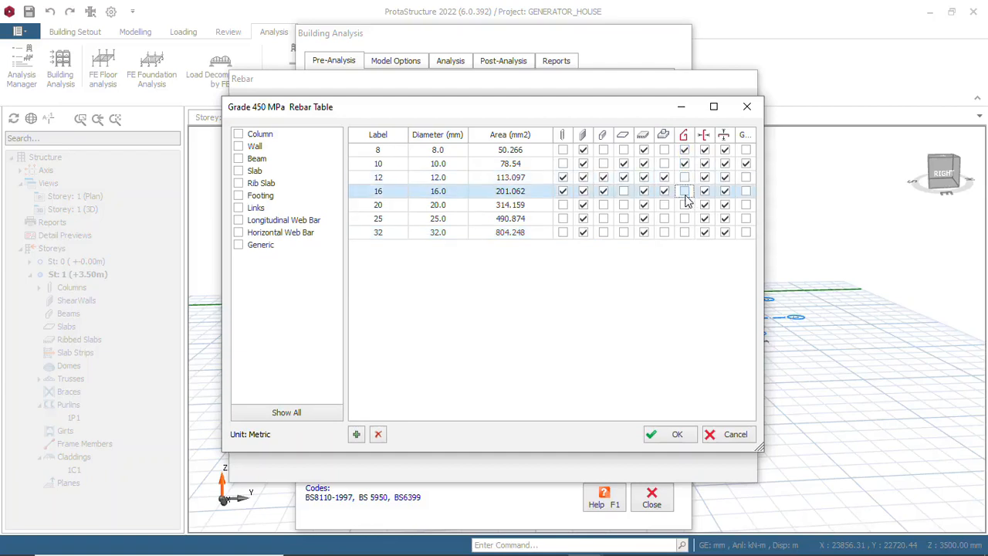
Step: Accept the Grade 450 MPa rebar diameter table and save the rebar and default material settings
{"action": "left_click", "coordinate": [670, 433]}
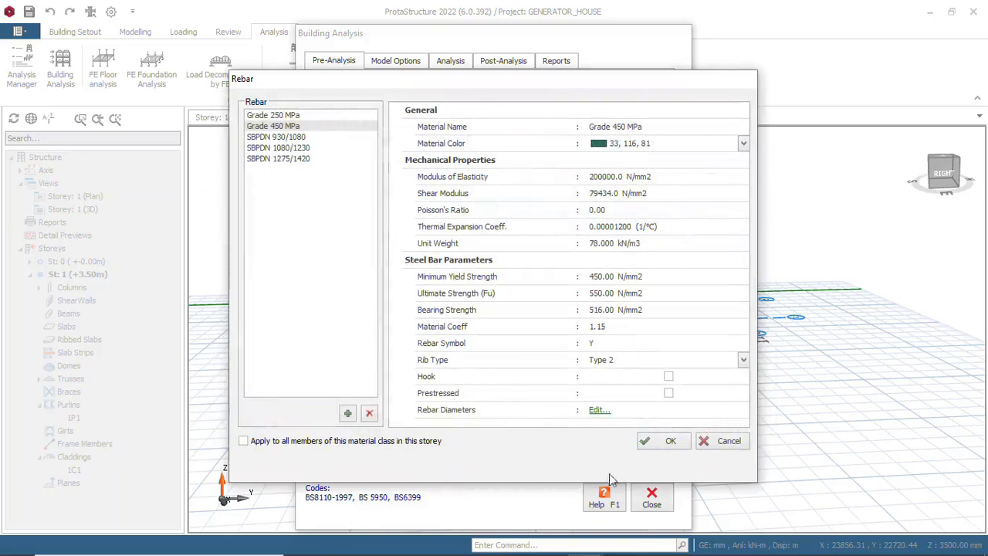
{"action": "left_click", "coordinate": [668, 442]}
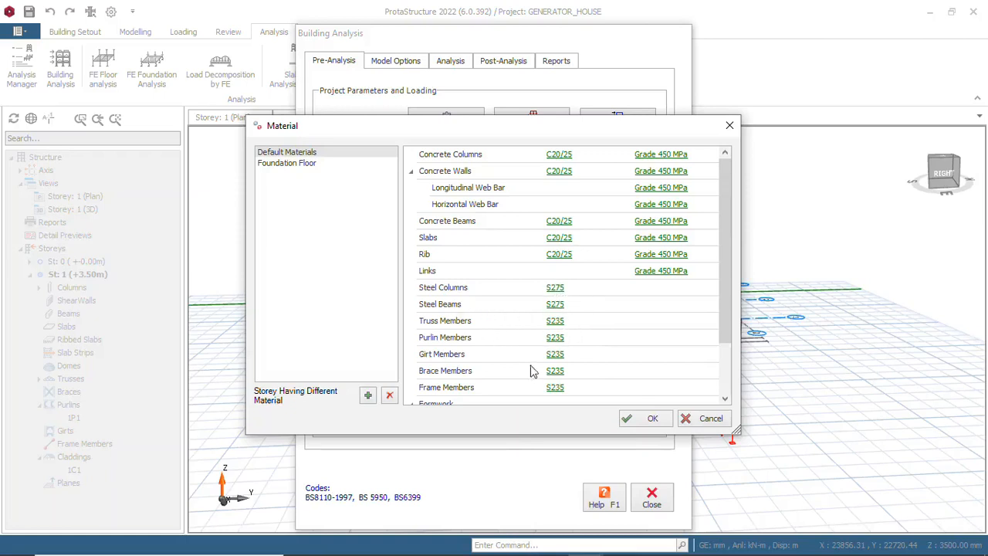
{"action": "scroll", "coordinate": [576, 332], "scroll_direction": "down", "scroll_amount": 1}
{"action": "left_click", "coordinate": [647, 421]}
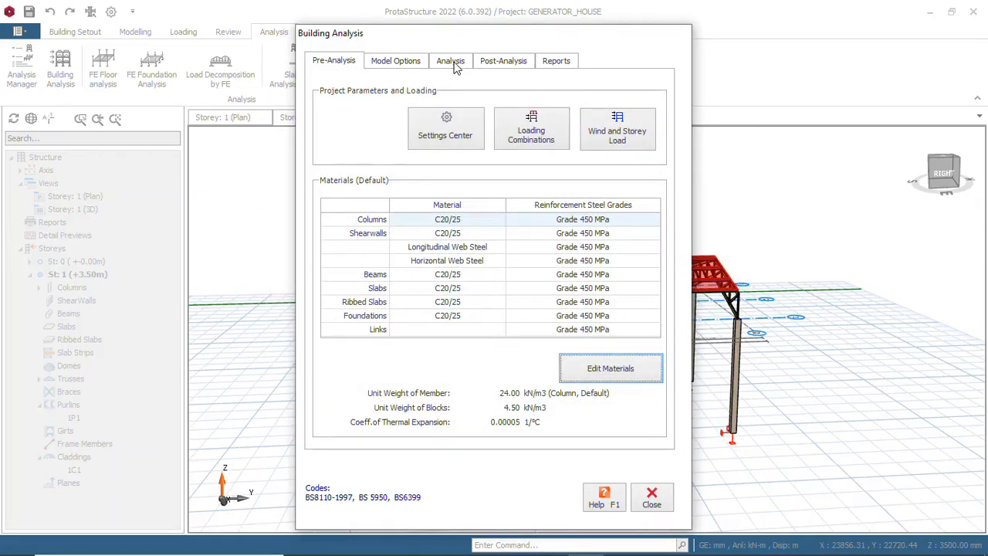
Step: Run the building model check on all storeys with every check enabled, and close it
{"action": "left_click", "coordinate": [454, 62]}
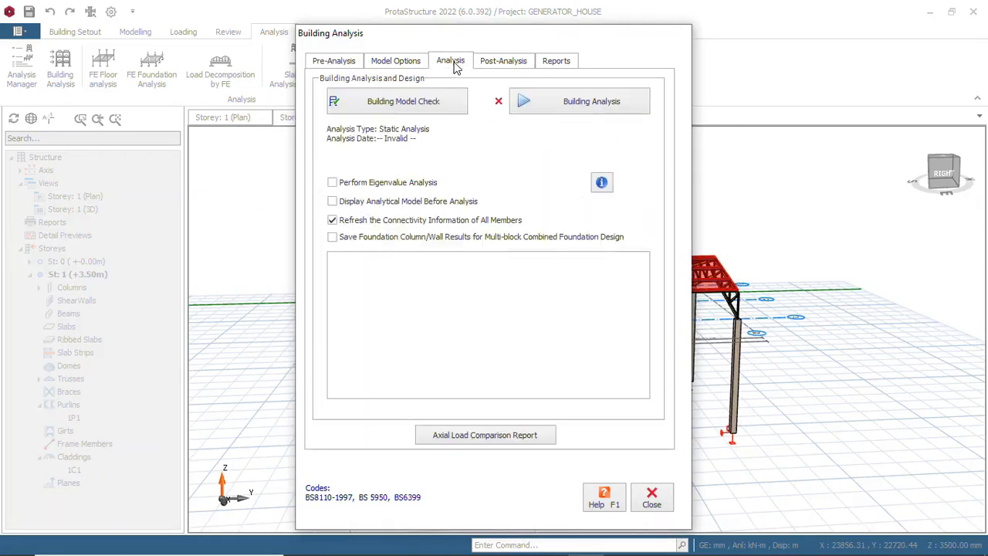
{"action": "left_click", "coordinate": [401, 108]}
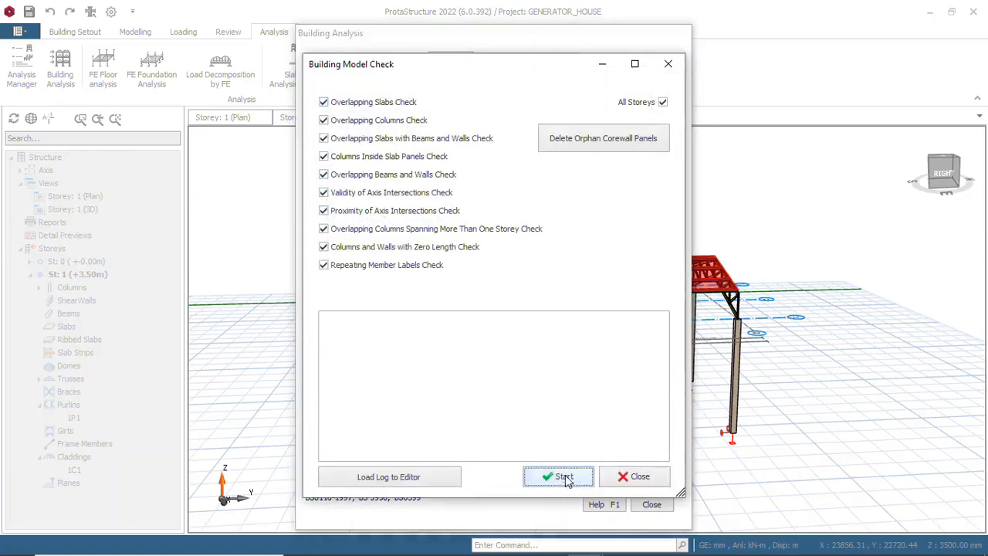
{"action": "left_click", "coordinate": [565, 478]}
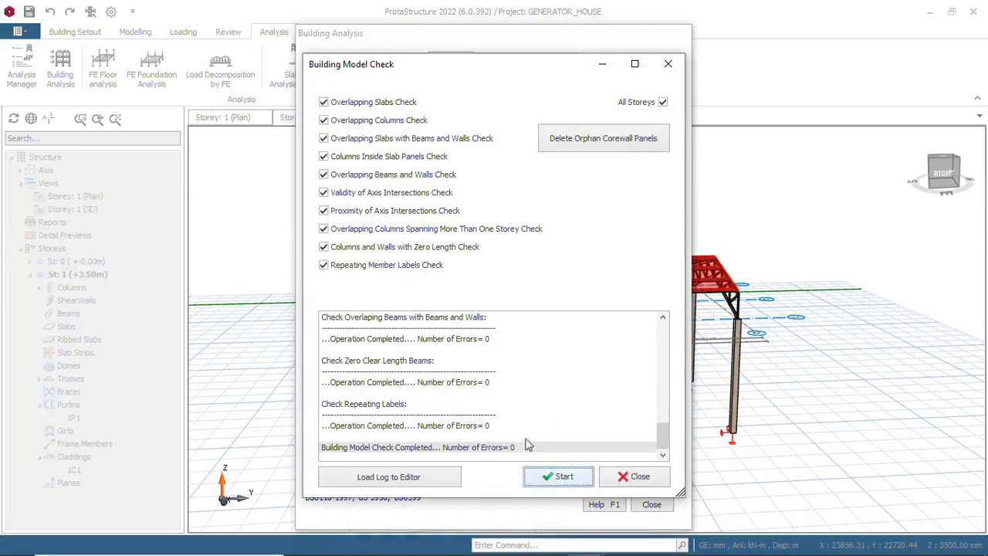
{"action": "left_click", "coordinate": [629, 480]}
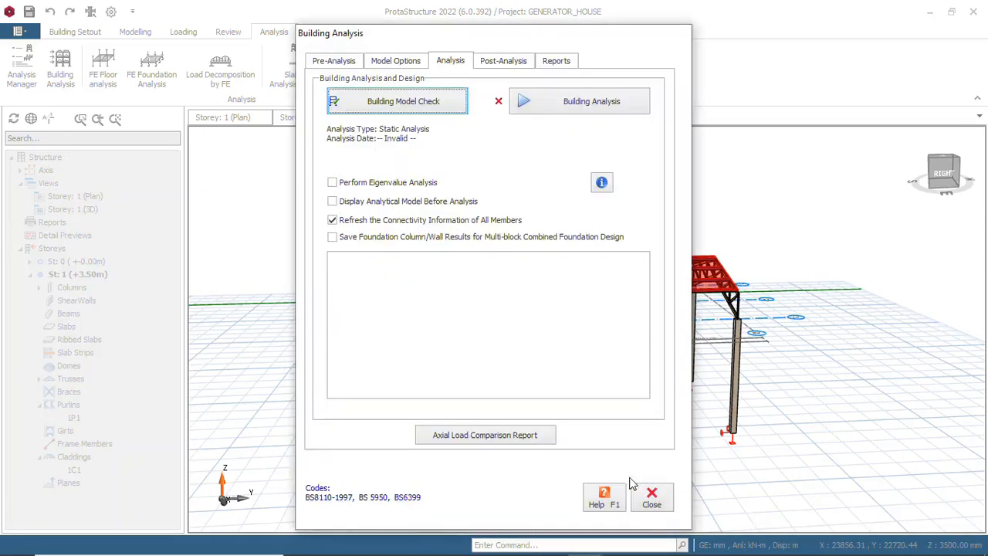
Step: Run the building analysis with column/wall and beam reinforcement design, bar re-selection for both, and the steel member design check
{"action": "left_click", "coordinate": [531, 104]}
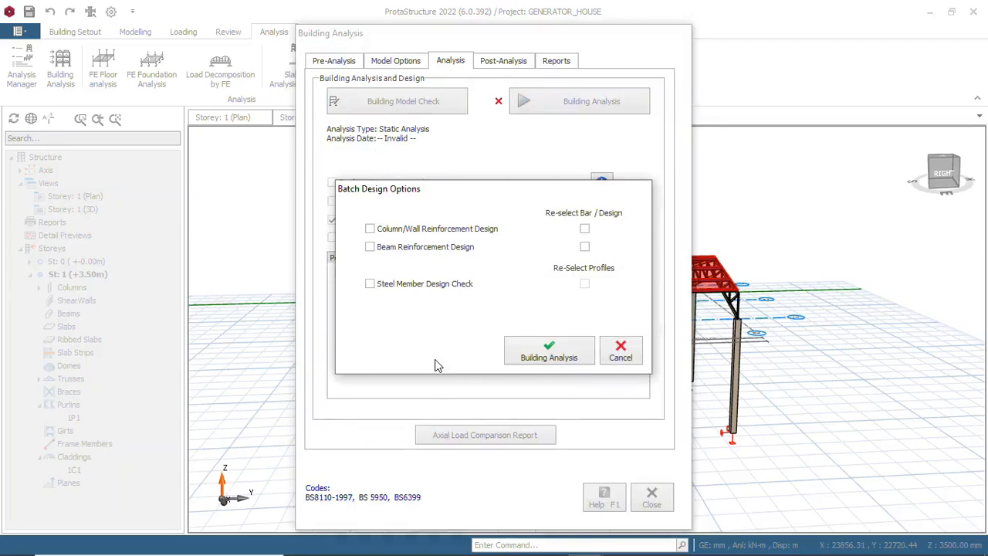
{"action": "left_click", "coordinate": [370, 229]}
{"action": "left_click", "coordinate": [370, 246]}
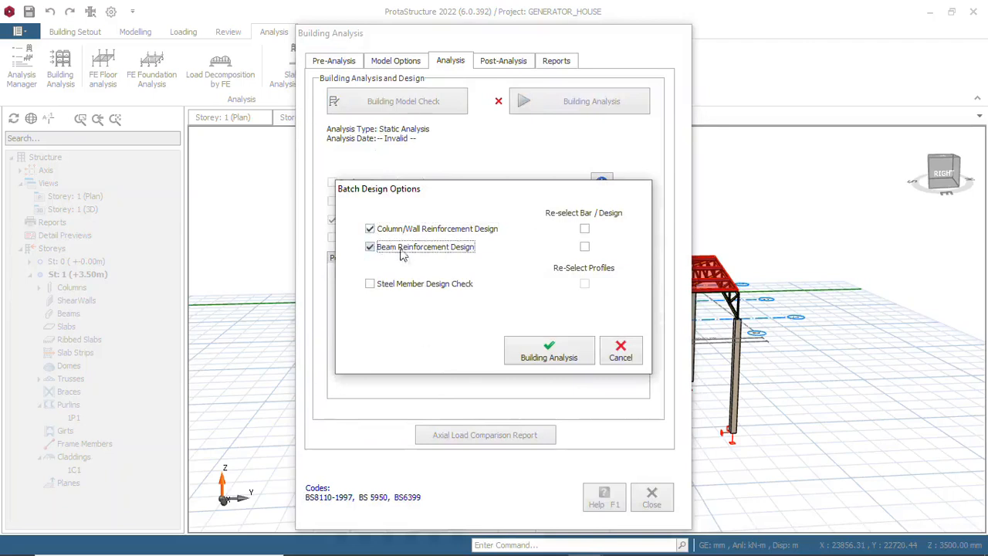
{"action": "left_click", "coordinate": [584, 228]}
{"action": "left_click", "coordinate": [585, 246]}
{"action": "left_click", "coordinate": [370, 283]}
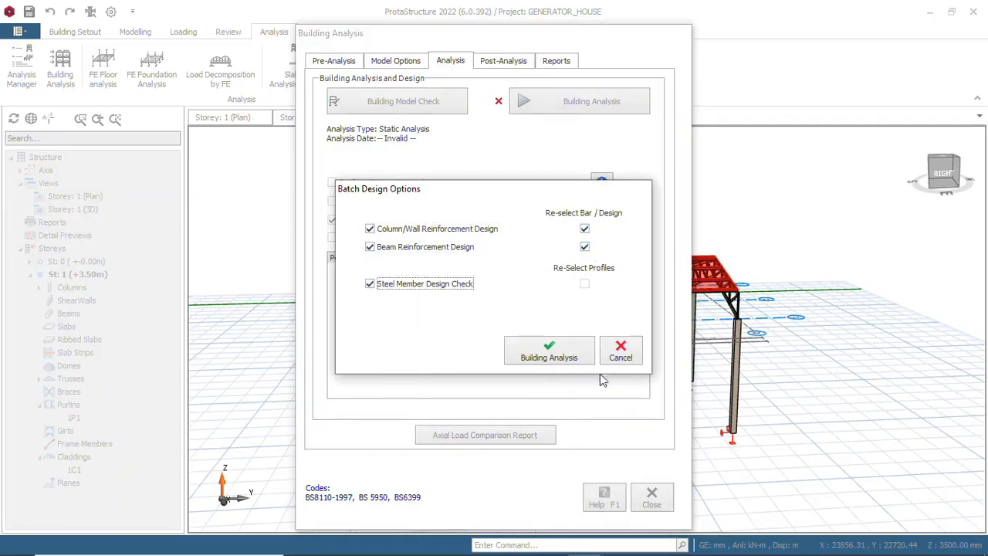
{"action": "left_click", "coordinate": [571, 360]}
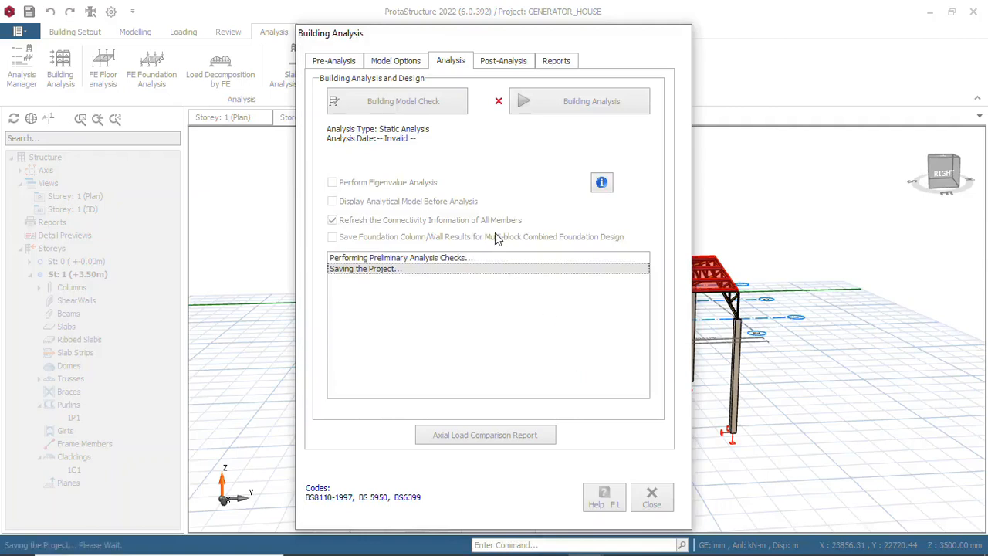
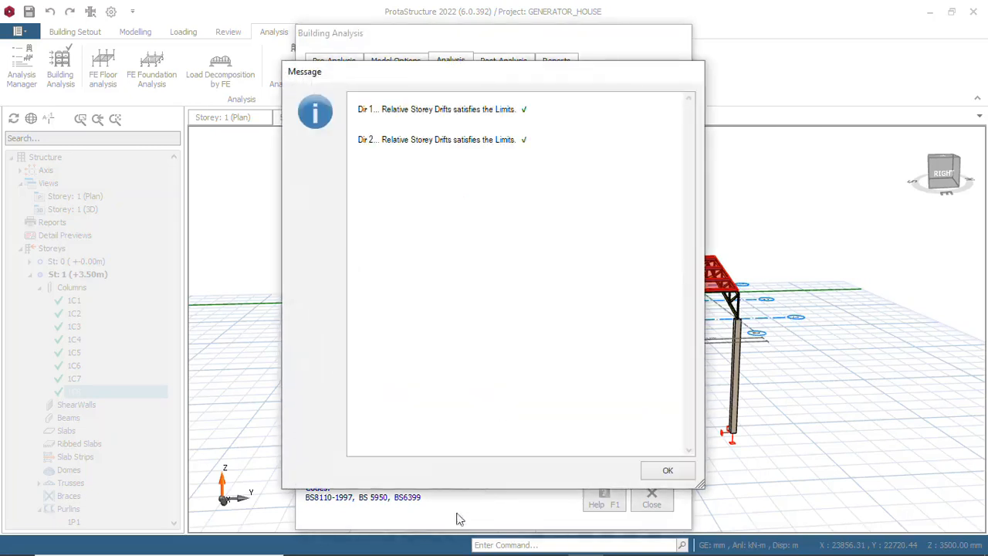
{"action": "left_click", "coordinate": [667, 470]}
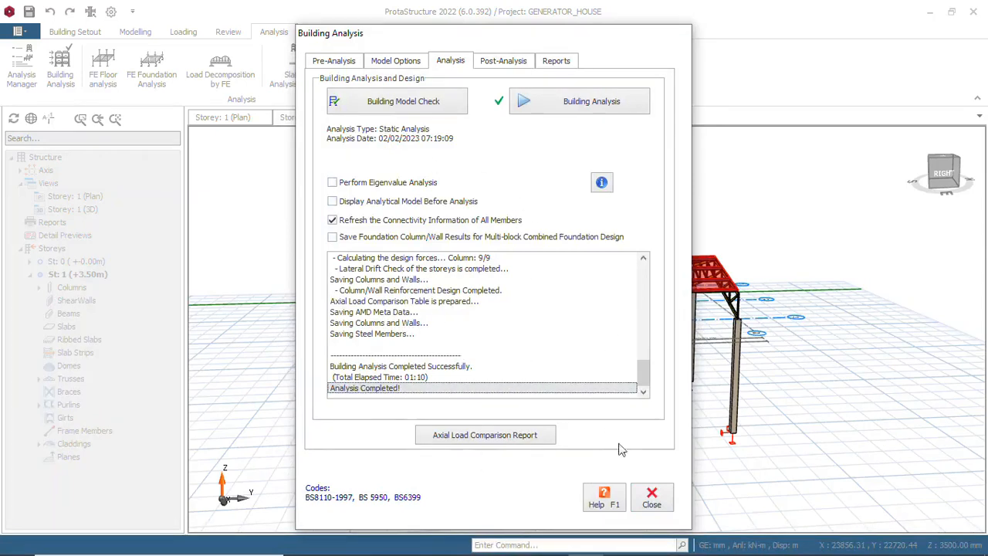
{"action": "left_click", "coordinate": [653, 502]}
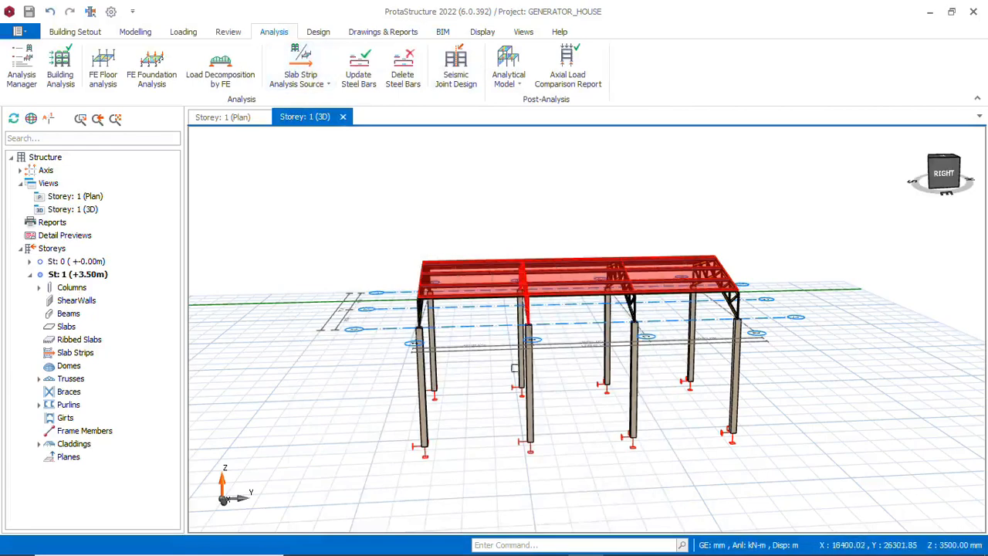
Step: Recolour the 3D model by Design Status and inspect the columns, trusses and purlins
{"action": "middle_click_drag", "start_coordinate": [499, 416], "coordinate": [530, 413]}
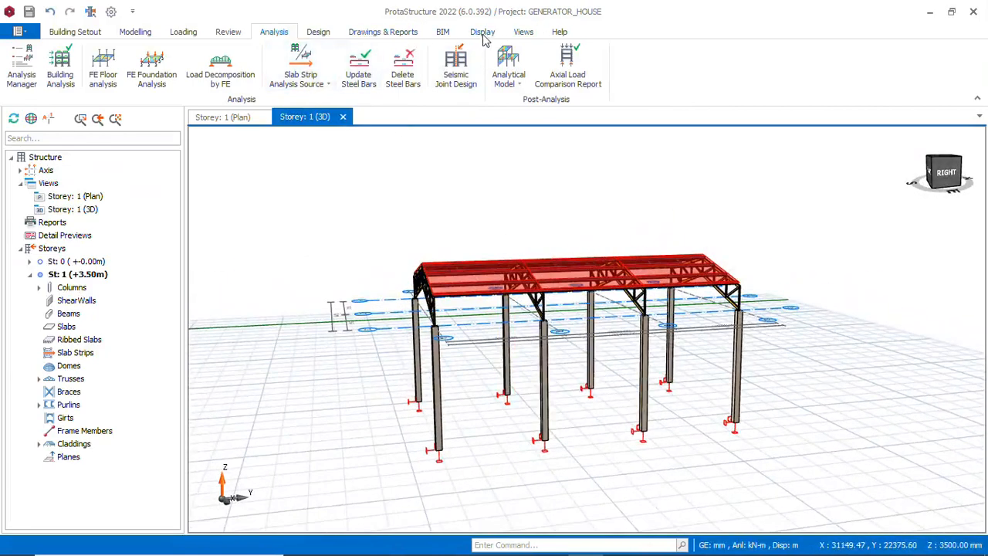
{"action": "left_click", "coordinate": [482, 33]}
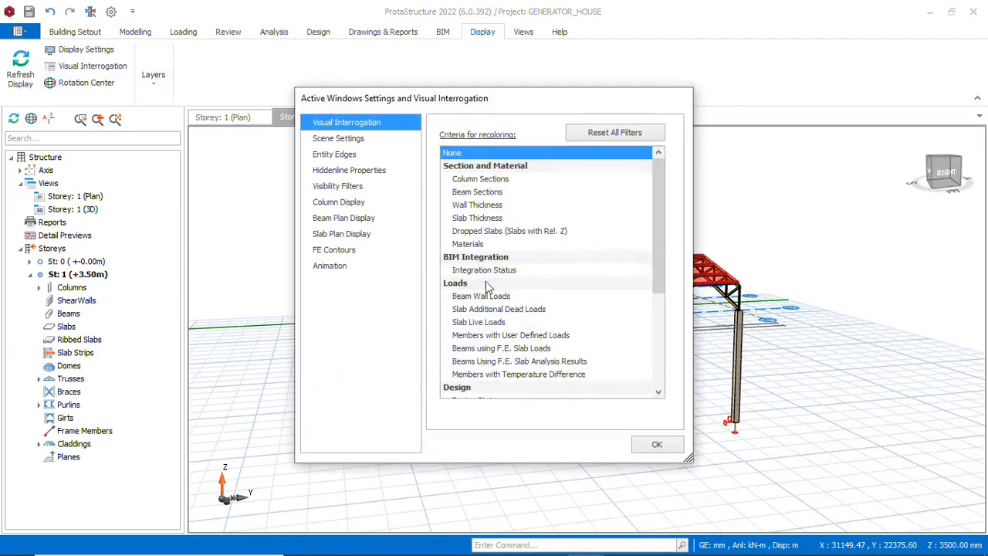
{"action": "scroll", "coordinate": [583, 377], "scroll_direction": "down", "scroll_amount": 1}
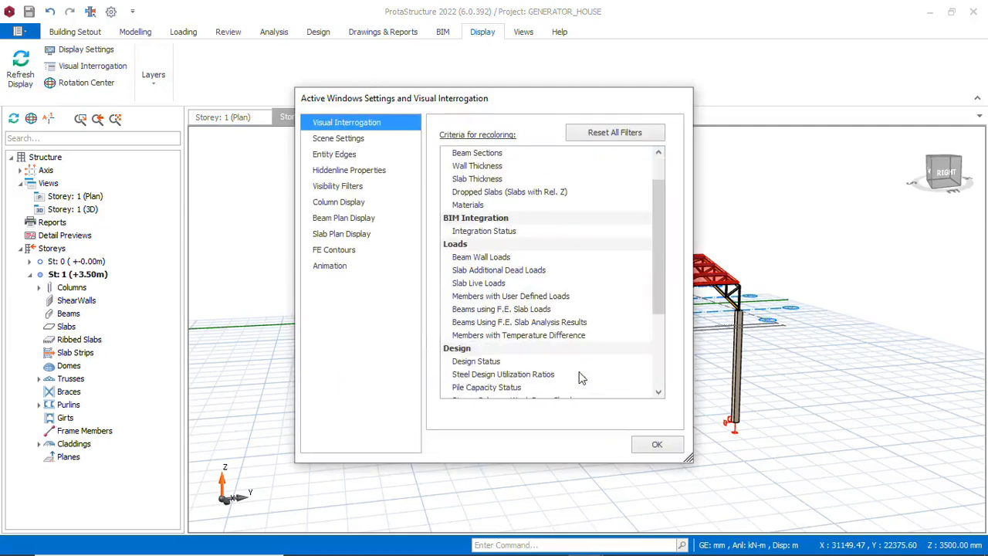
{"action": "left_click", "coordinate": [494, 363]}
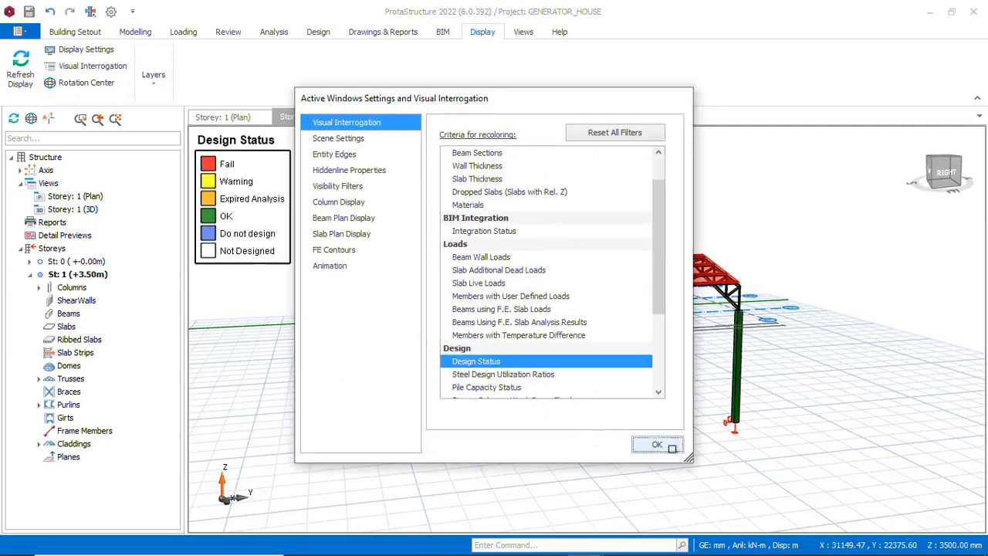
{"action": "left_click", "coordinate": [657, 444]}
{"action": "middle_click_drag", "start_coordinate": [535, 408], "coordinate": [599, 407]}
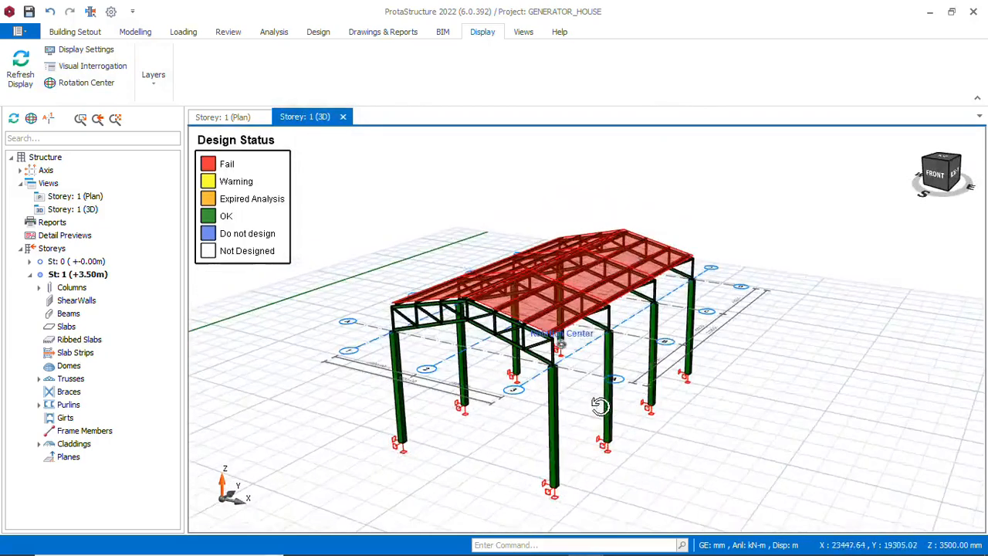
{"action": "middle_click_drag", "start_coordinate": [540, 370], "coordinate": [581, 357]}
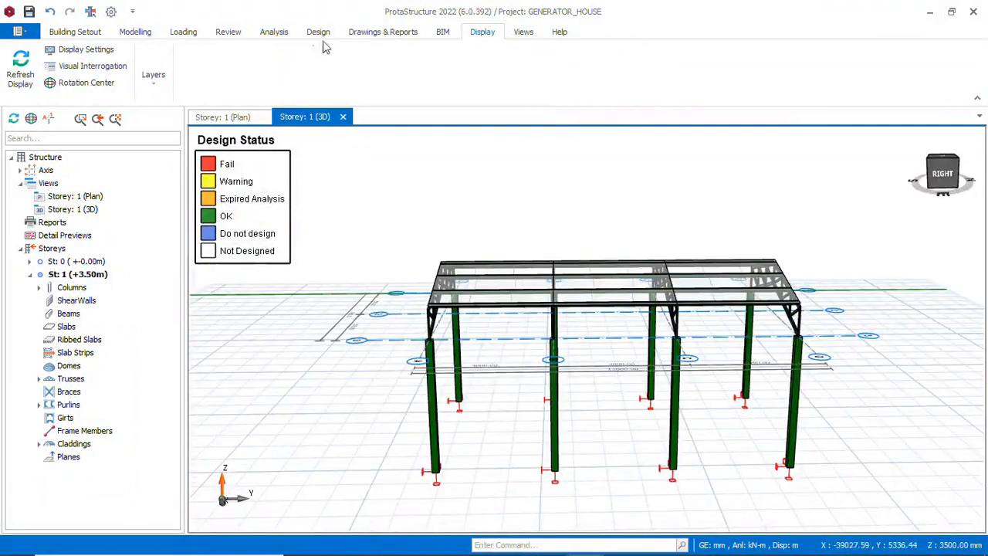
{"action": "middle_click_drag", "start_coordinate": [573, 403], "coordinate": [542, 349]}
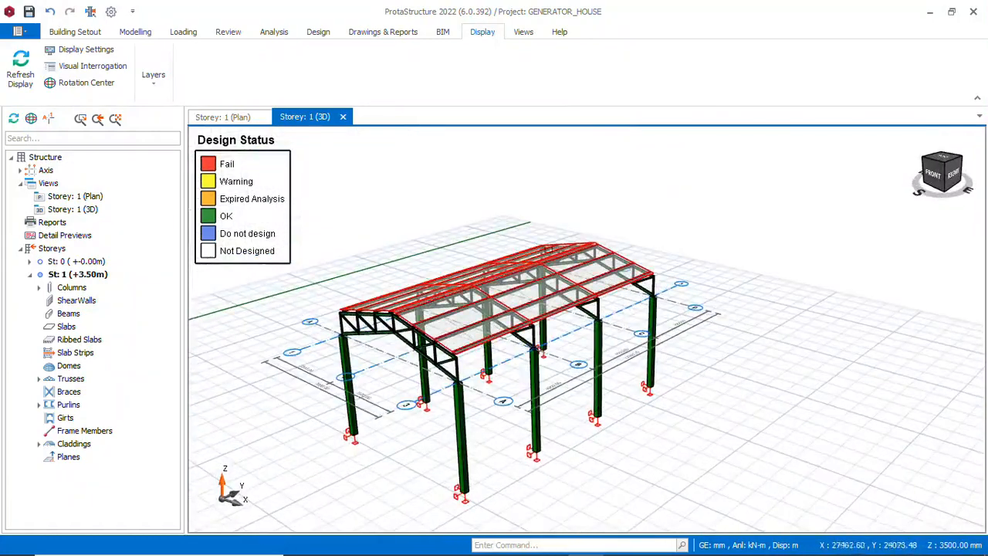
{"action": "middle_click_drag", "start_coordinate": [555, 307], "coordinate": [505, 359]}
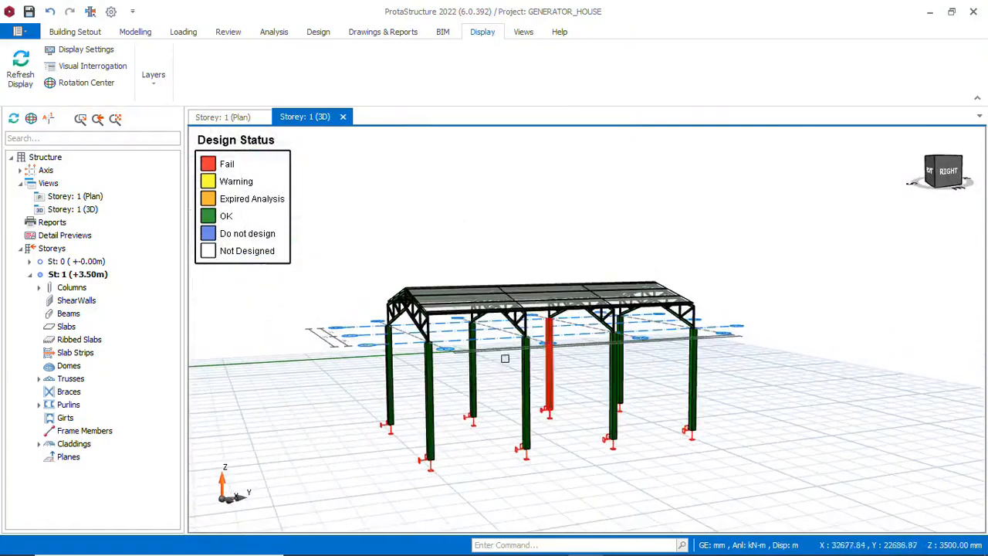
{"action": "middle_click_drag", "start_coordinate": [647, 405], "coordinate": [626, 378]}
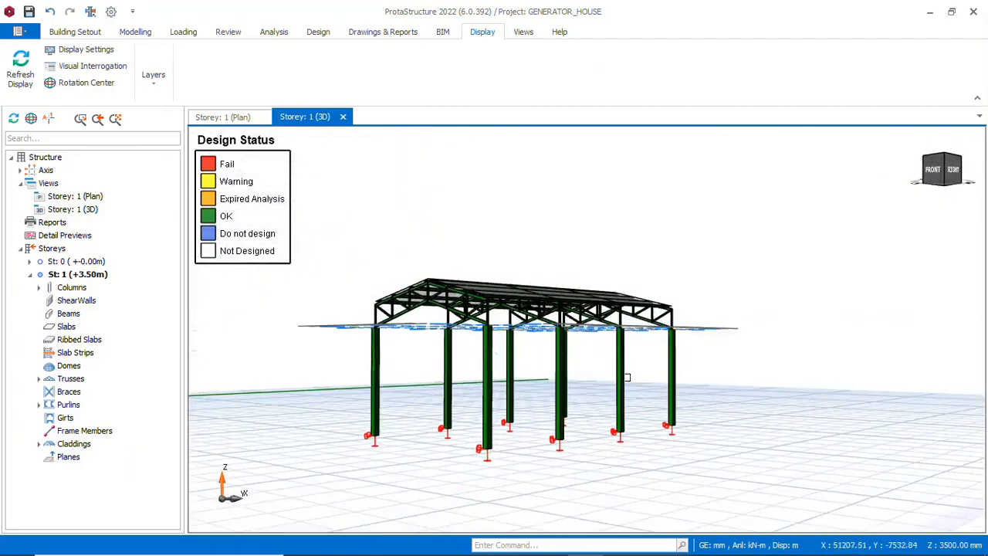
Step: Review the section, slenderness ratio, utilization ratio and design status of each truss in Steel Truss Design
{"action": "left_click", "coordinate": [326, 37]}
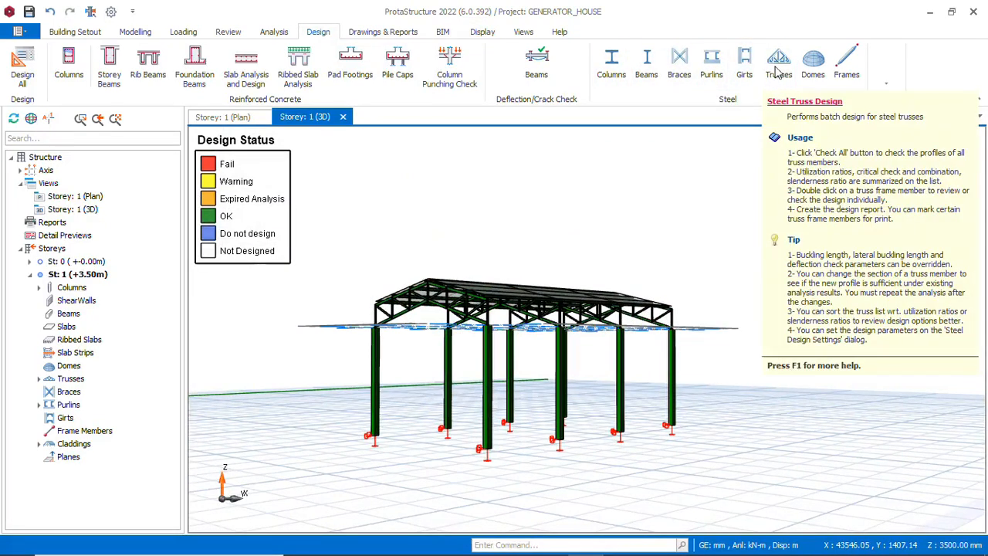
{"action": "left_click", "coordinate": [778, 70]}
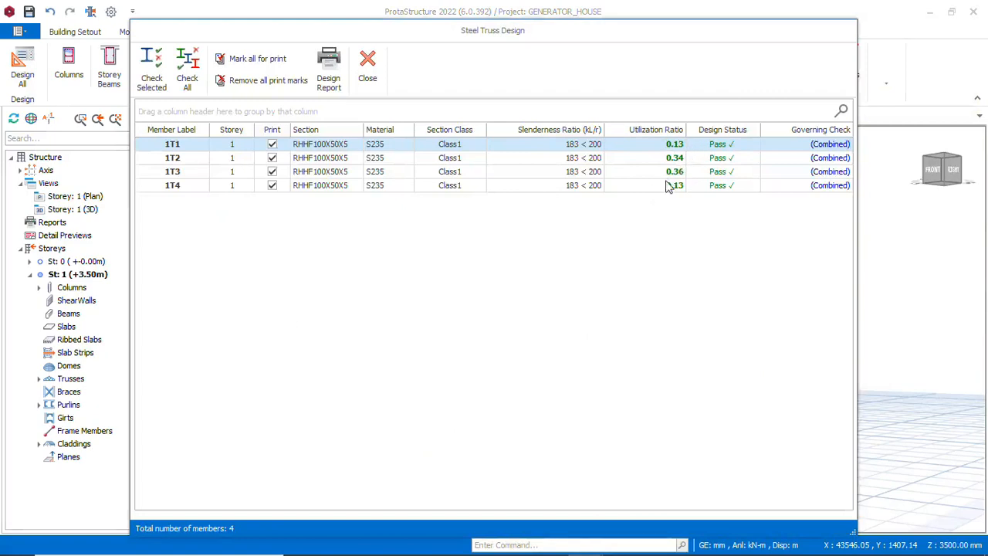
{"action": "left_click", "coordinate": [369, 68]}
Step: Examine the reinforcement design of corner column 1C8, including its steel bars and load combinations, and close it
{"action": "right_click_drag", "start_coordinate": [531, 365], "coordinate": [529, 397]}
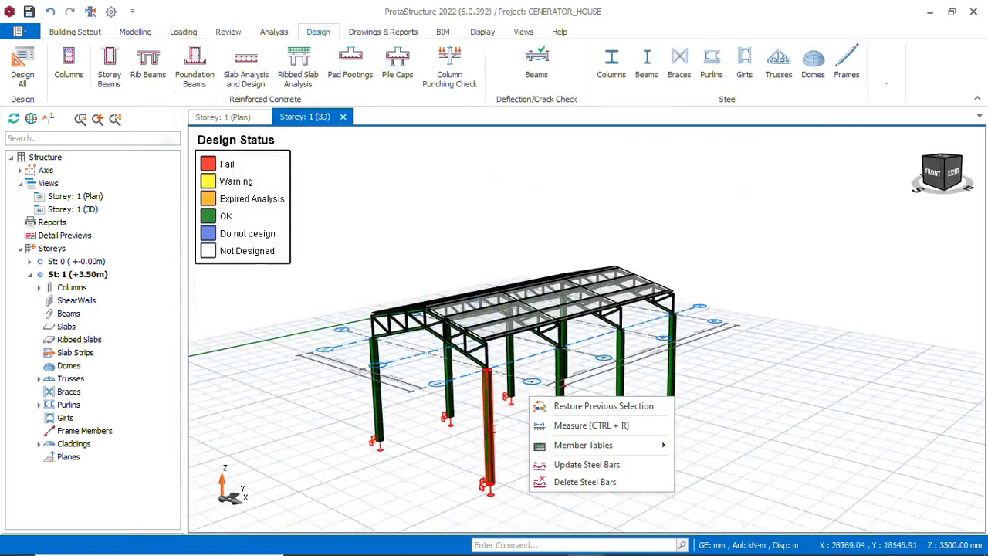
{"action": "left_click", "coordinate": [484, 430]}
{"action": "right_click", "coordinate": [485, 428]}
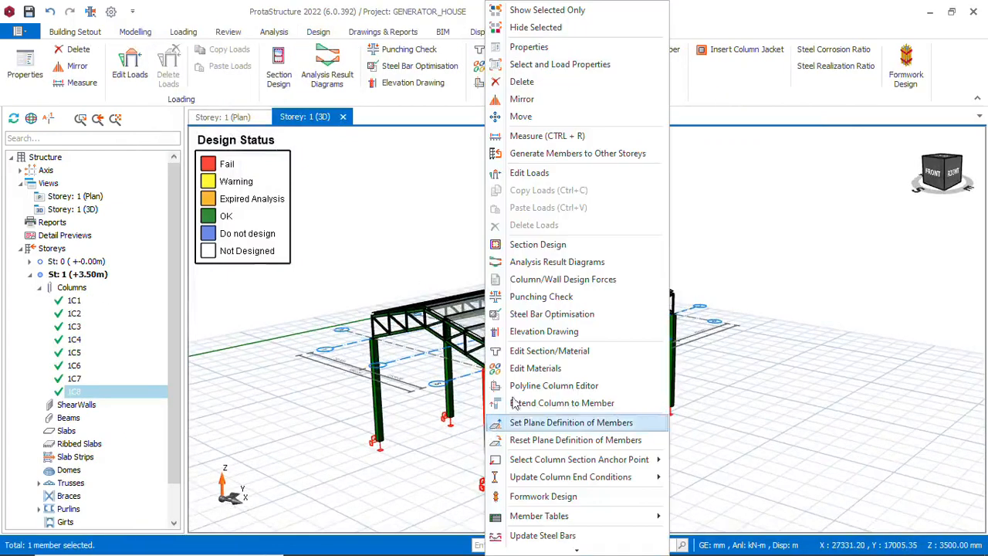
{"action": "left_click", "coordinate": [541, 246]}
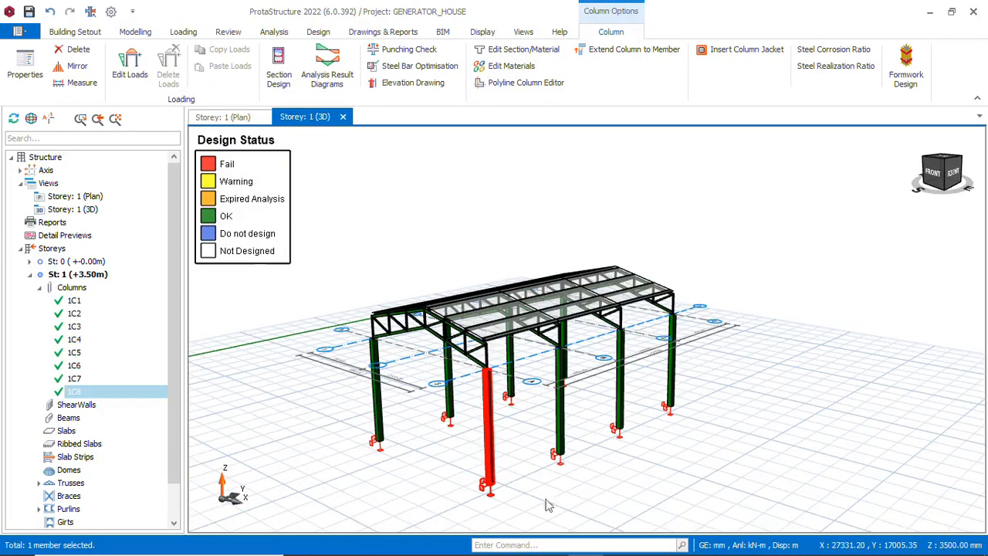
{"action": "double_click", "coordinate": [491, 436]}
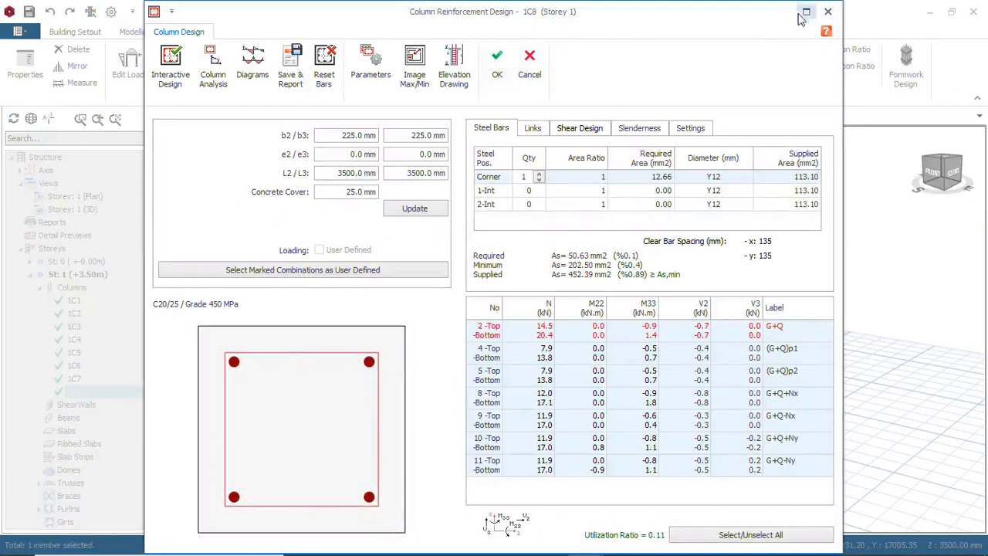
{"action": "left_click", "coordinate": [827, 13]}
{"action": "mouse_move", "coordinate": [673, 364]}
{"action": "middle_mouse_down"}
{"action": "mouse_move", "coordinate": [614, 368]}
{"action": "mouse_move", "coordinate": [664, 362]}
{"action": "middle_mouse_up"}
{"action": "left_click", "coordinate": [814, 419]}
Step: Transfer the structure to ProtaSteel, dismiss the import log, view the imported steel frame and return to ProtaStructure
{"action": "left_click", "coordinate": [386, 32]}
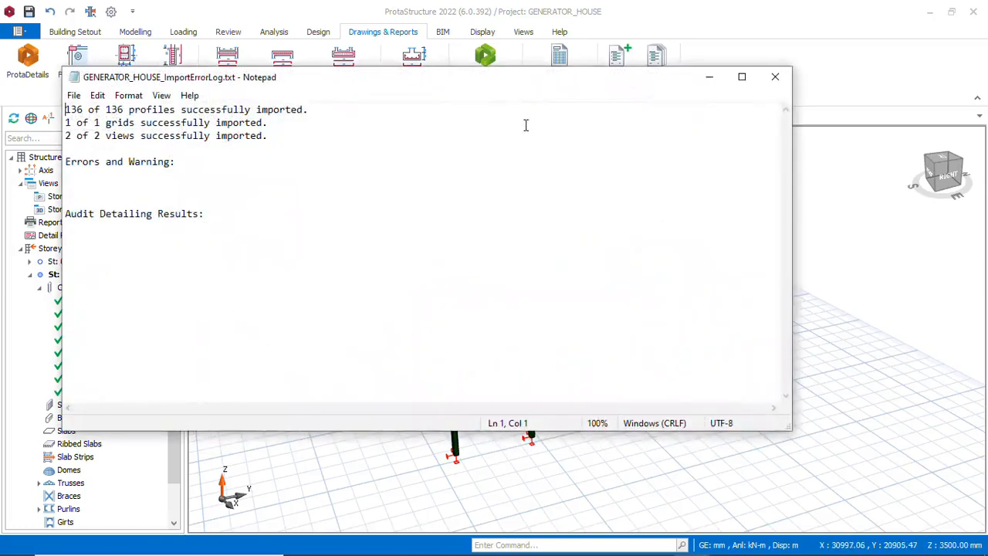
{"action": "left_click", "coordinate": [775, 77]}
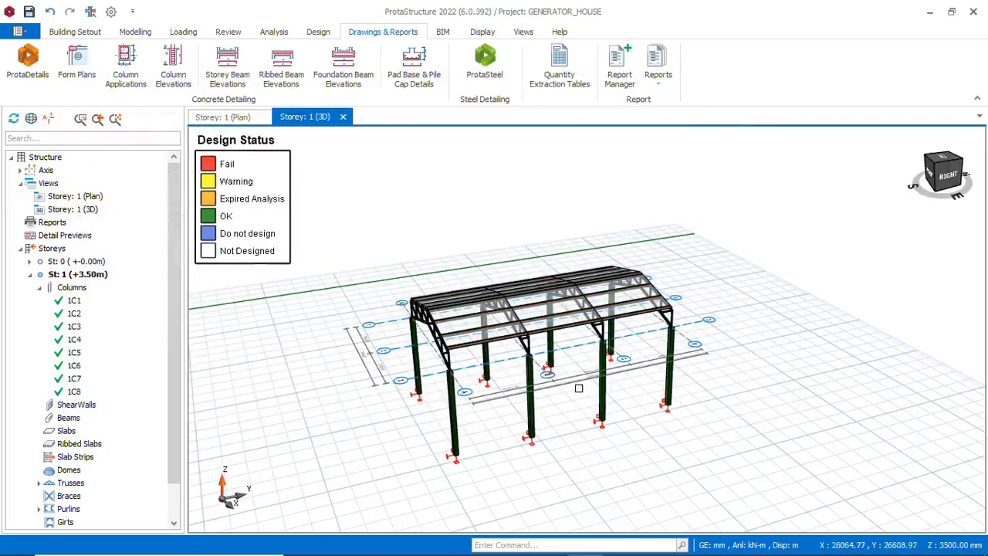
{"action": "middle_click_drag", "start_coordinate": [567, 383], "coordinate": [529, 383]}
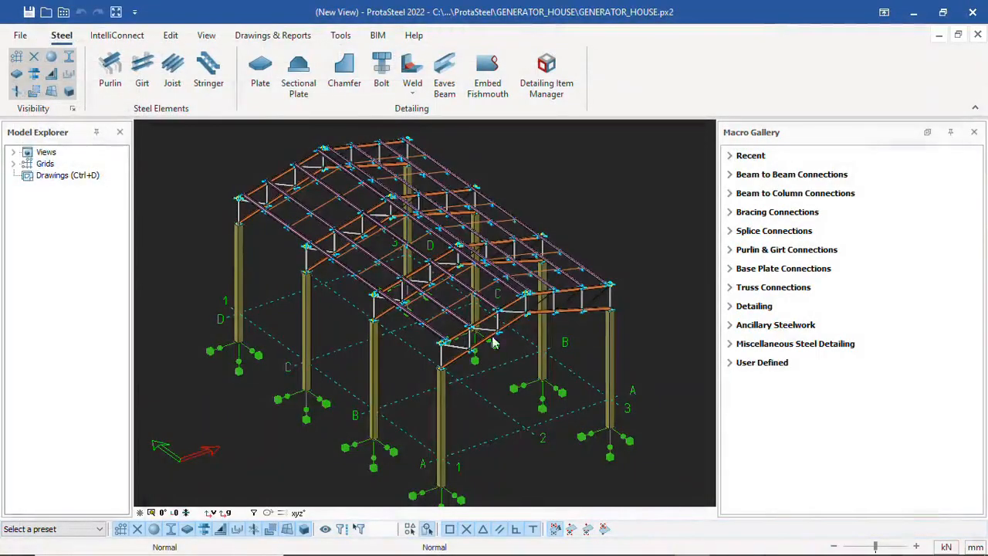
{"action": "middle_click_drag", "start_coordinate": [481, 371], "coordinate": [540, 357]}
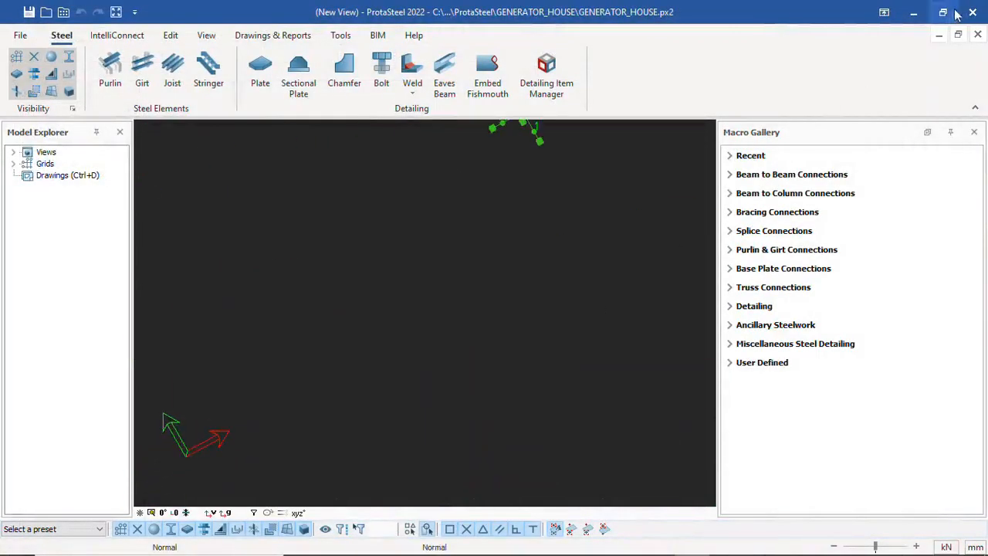
{"action": "left_click", "coordinate": [973, 12]}
{"action": "left_click", "coordinate": [547, 336]}
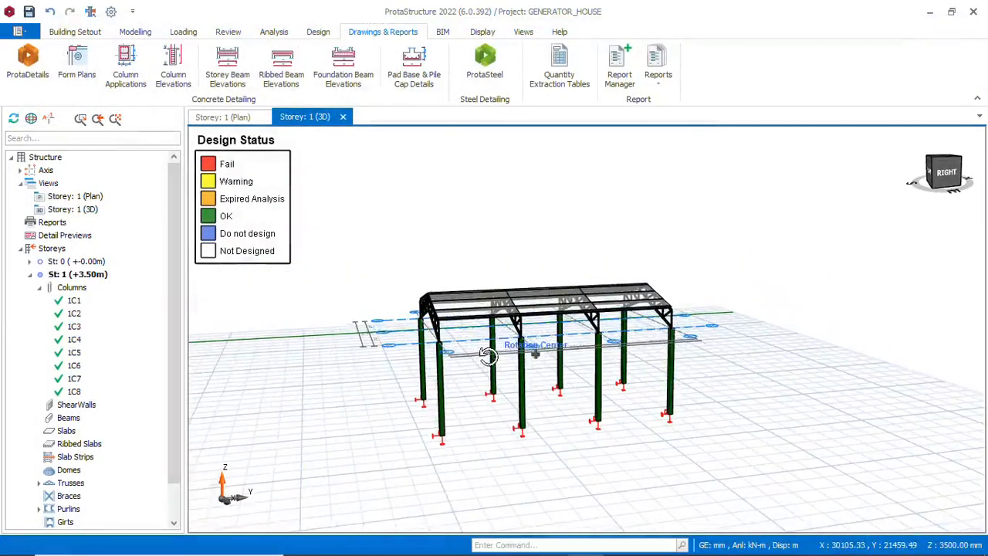
Step: Make storey 0 the active storey and show its plan view
{"action": "left_click", "coordinate": [66, 263]}
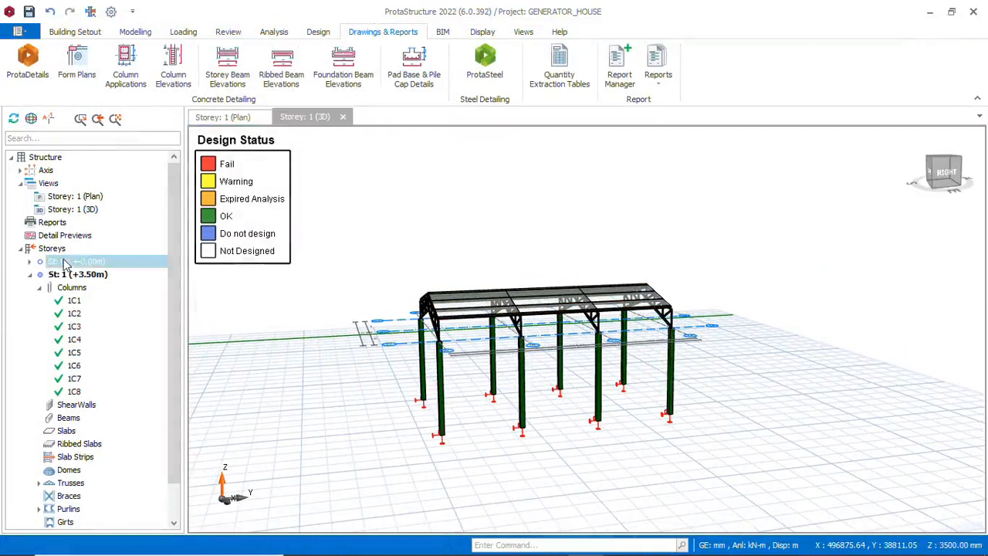
{"action": "left_click", "coordinate": [224, 117]}
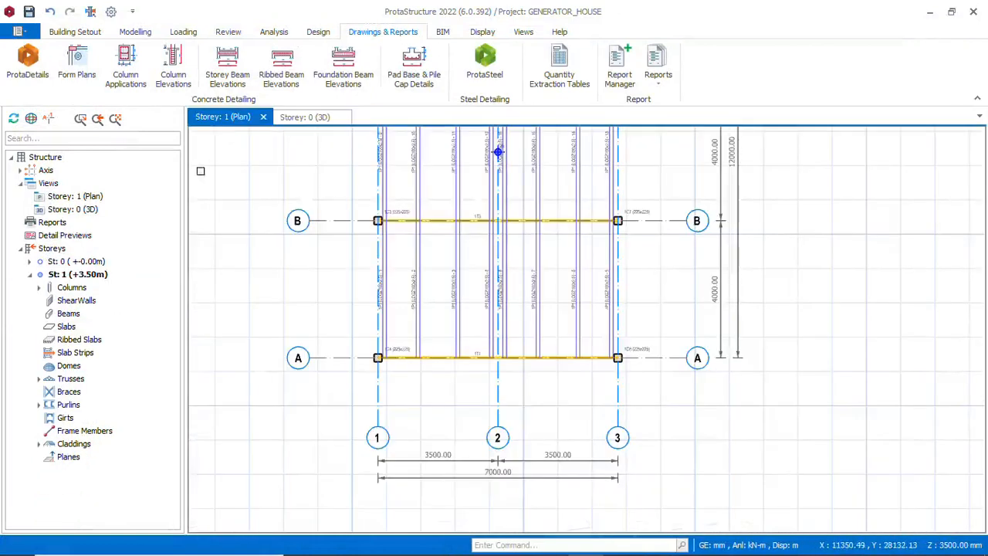
{"action": "left_click", "coordinate": [83, 264]}
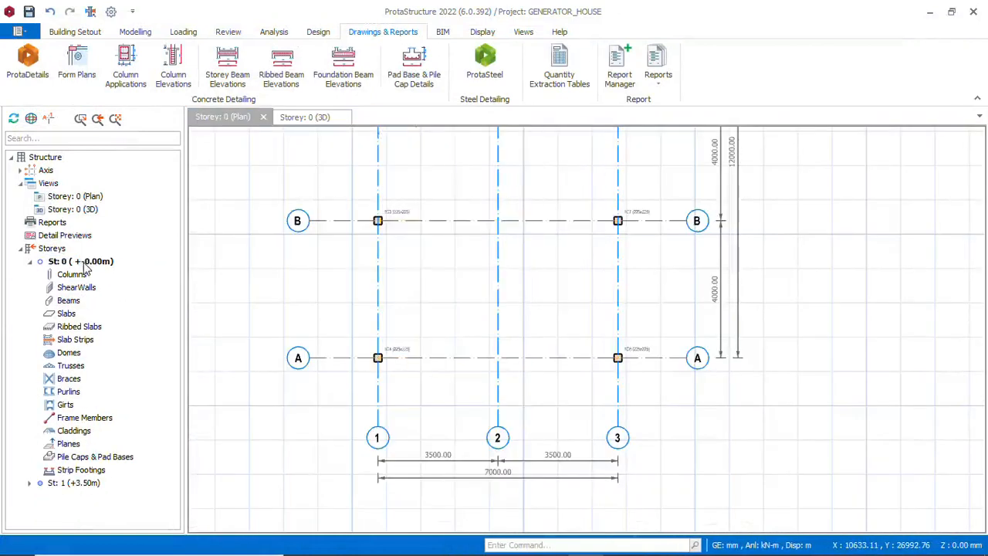
Step: Insert a 1000 x 1000 mm pad footing, 400 mm deep, under column 1C4 at axes A and 1
{"action": "scroll", "coordinate": [489, 298], "scroll_direction": "down", "scroll_amount": 2}
{"action": "scroll", "coordinate": [444, 367], "scroll_direction": "up", "scroll_amount": 5}
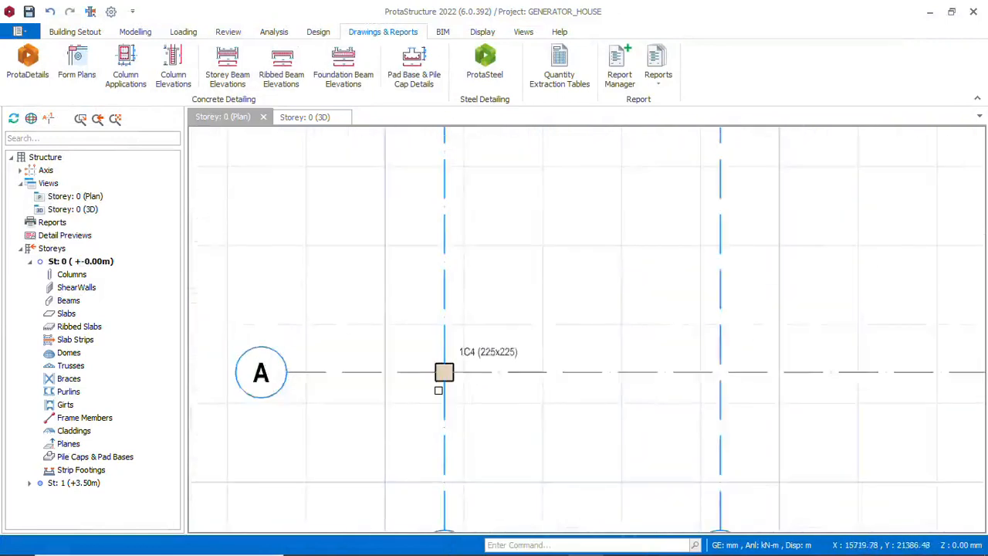
{"action": "left_click", "coordinate": [488, 318]}
{"action": "scroll", "coordinate": [476, 323], "scroll_direction": "down", "scroll_amount": 5}
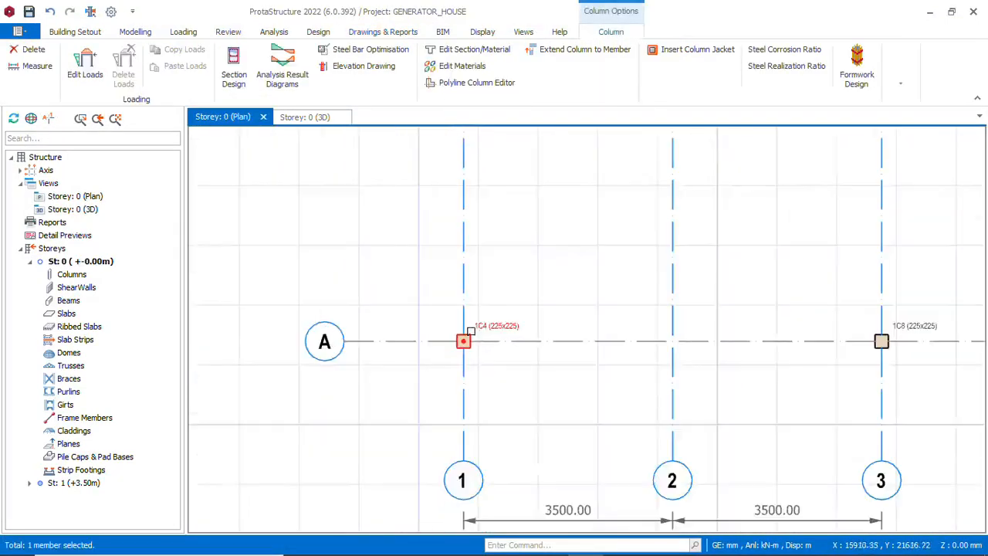
{"action": "scroll", "coordinate": [476, 323], "scroll_direction": "up", "scroll_amount": 3}
{"action": "right_click", "coordinate": [477, 331]}
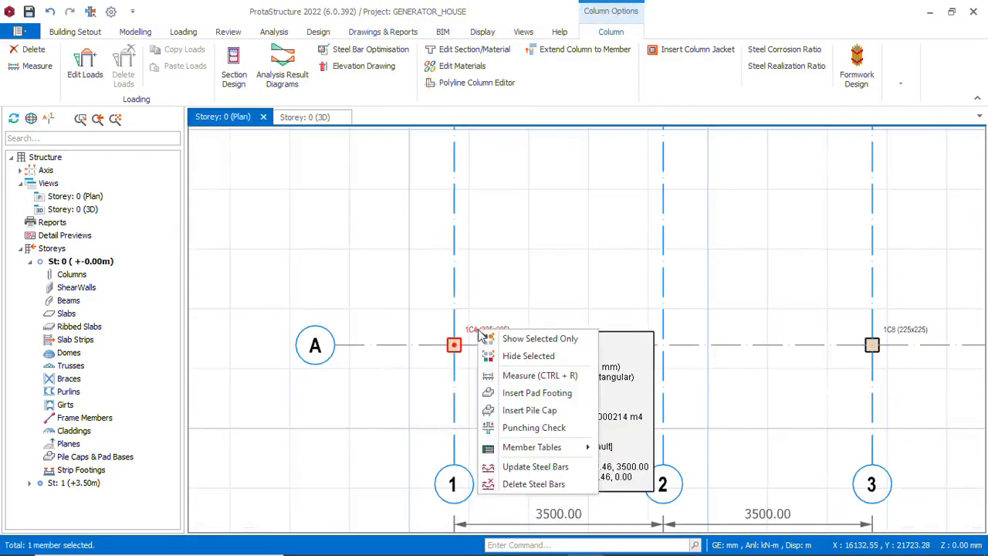
{"action": "left_click", "coordinate": [547, 396]}
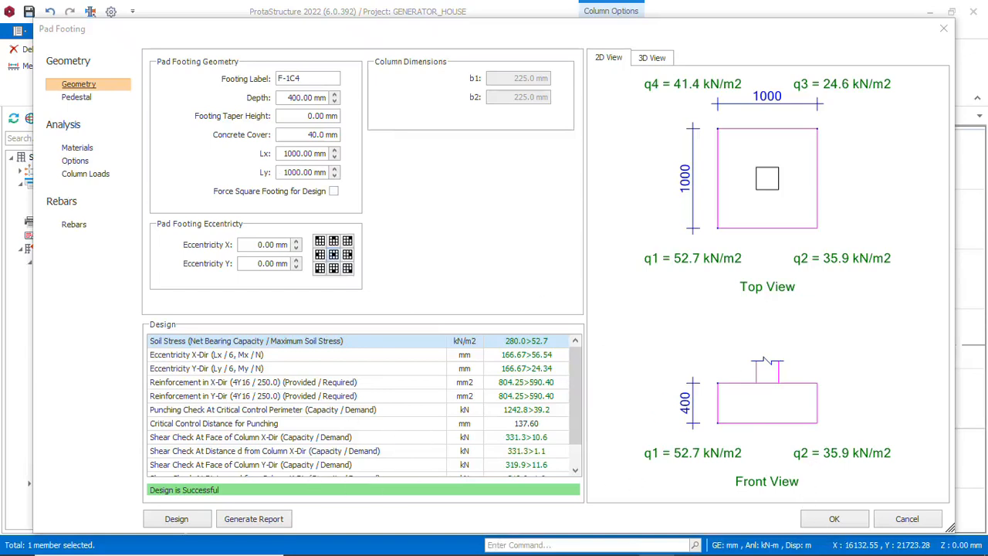
{"action": "left_click", "coordinate": [827, 519]}
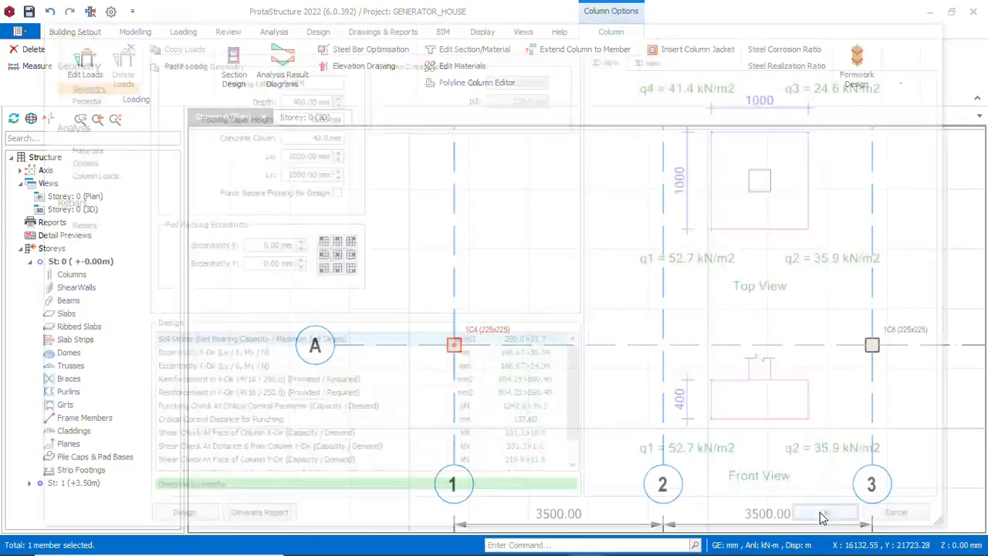
{"action": "scroll", "coordinate": [545, 289], "scroll_direction": "down", "scroll_amount": 5}
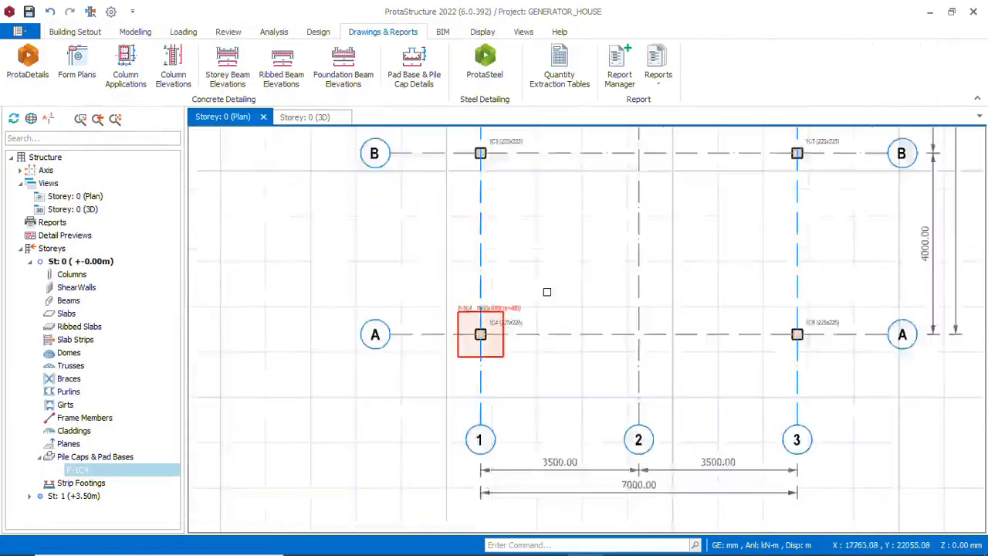
{"action": "scroll", "coordinate": [618, 287], "scroll_direction": "up", "scroll_amount": 2}
{"action": "scroll", "coordinate": [613, 286], "scroll_direction": "down", "scroll_amount": 2}
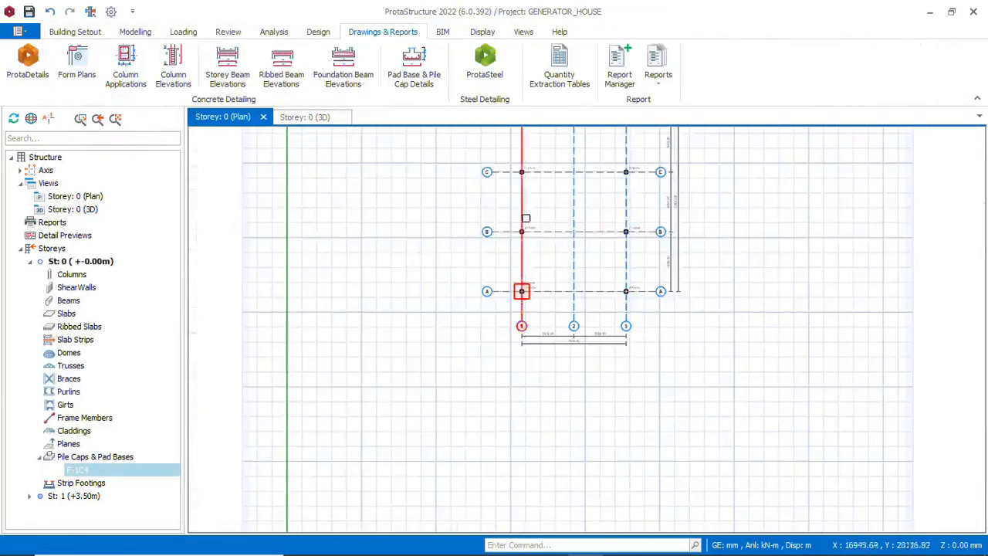
{"action": "scroll", "coordinate": [528, 173], "scroll_direction": "down", "scroll_amount": 3}
{"action": "scroll", "coordinate": [528, 172], "scroll_direction": "up", "scroll_amount": 3}
{"action": "left_click_drag", "start_coordinate": [514, 164], "coordinate": [545, 341]}
{"action": "left_click_drag", "start_coordinate": [616, 170], "coordinate": [644, 374]}
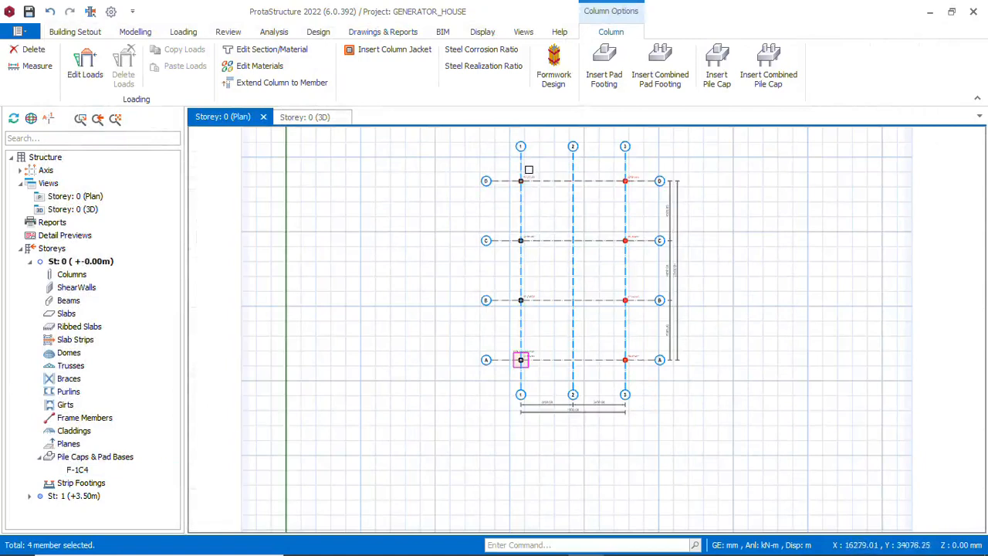
{"action": "left_click_drag", "start_coordinate": [500, 168], "coordinate": [543, 318]}
{"action": "right_click", "coordinate": [551, 208]}
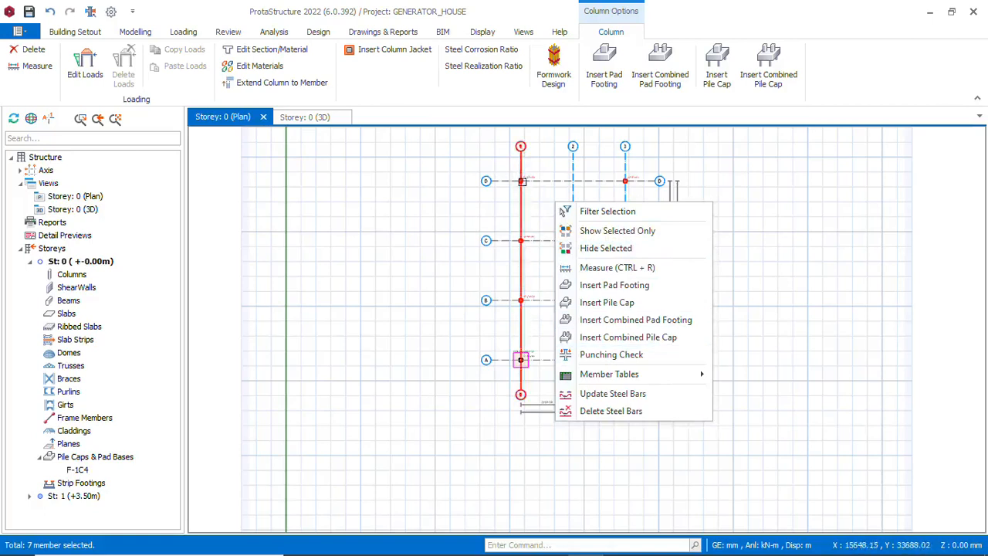
{"action": "left_click", "coordinate": [618, 287]}
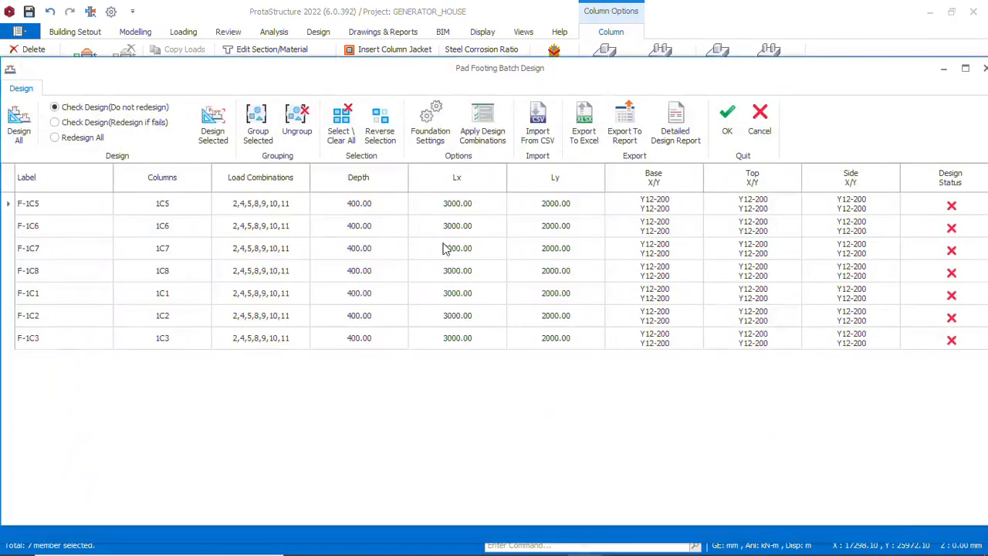
{"action": "left_click", "coordinate": [483, 203]}
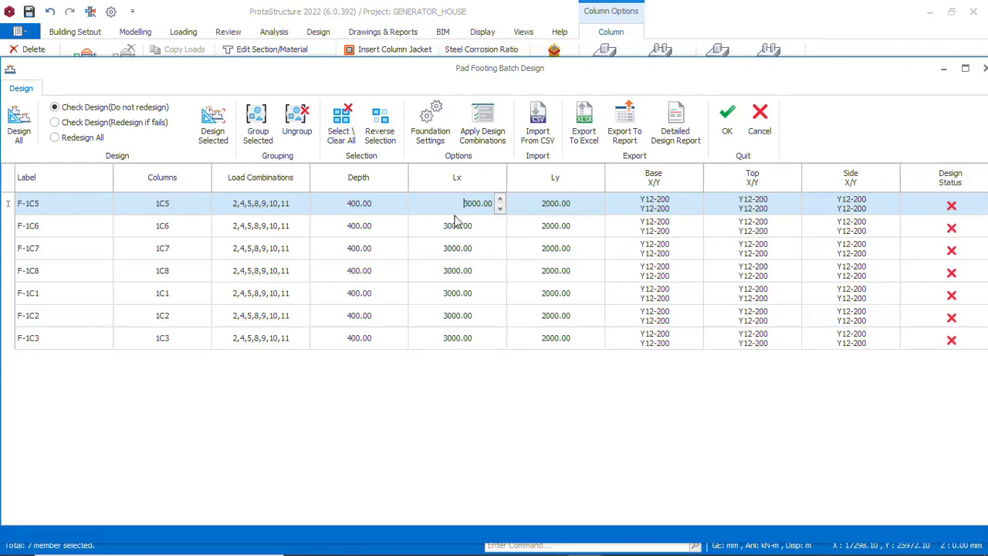
{"action": "left_click", "coordinate": [55, 138]}
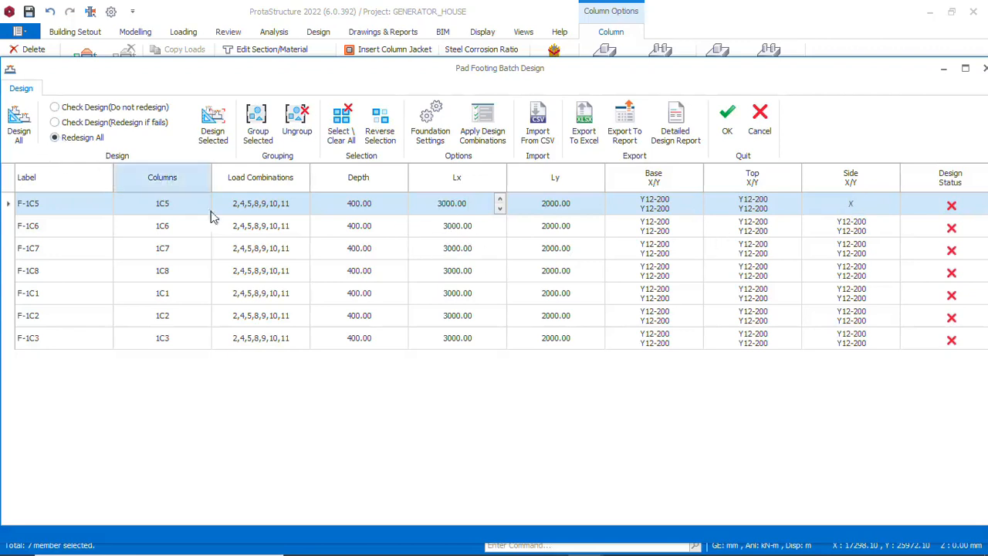
{"action": "left_click", "coordinate": [610, 299]}
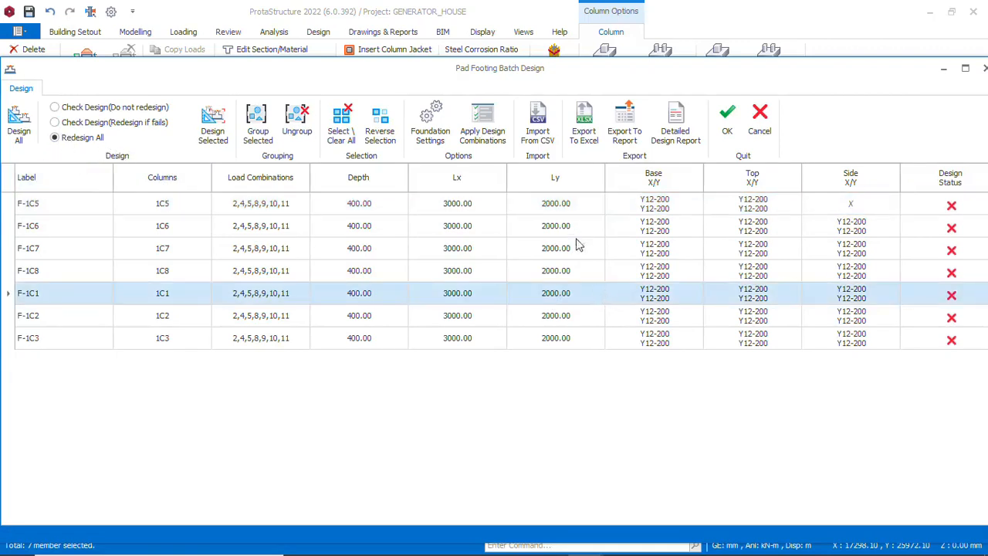
{"action": "left_click", "coordinate": [622, 336]}
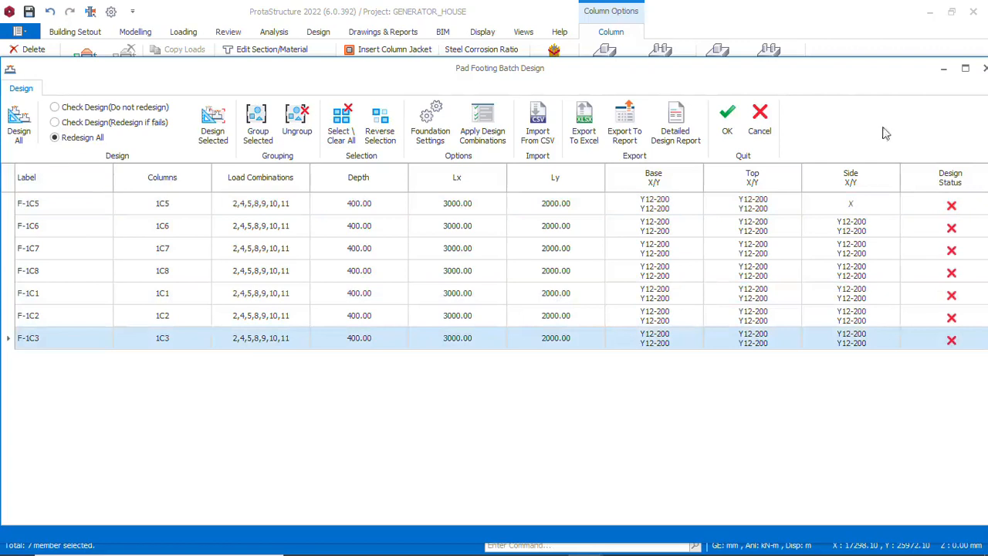
{"action": "left_click", "coordinate": [759, 123]}
Step: Insert a 1000 x 1000 mm pad footing, 400 mm deep, under column 1C8 at axes A and 3
{"action": "scroll", "coordinate": [634, 346], "scroll_direction": "up", "scroll_amount": 5}
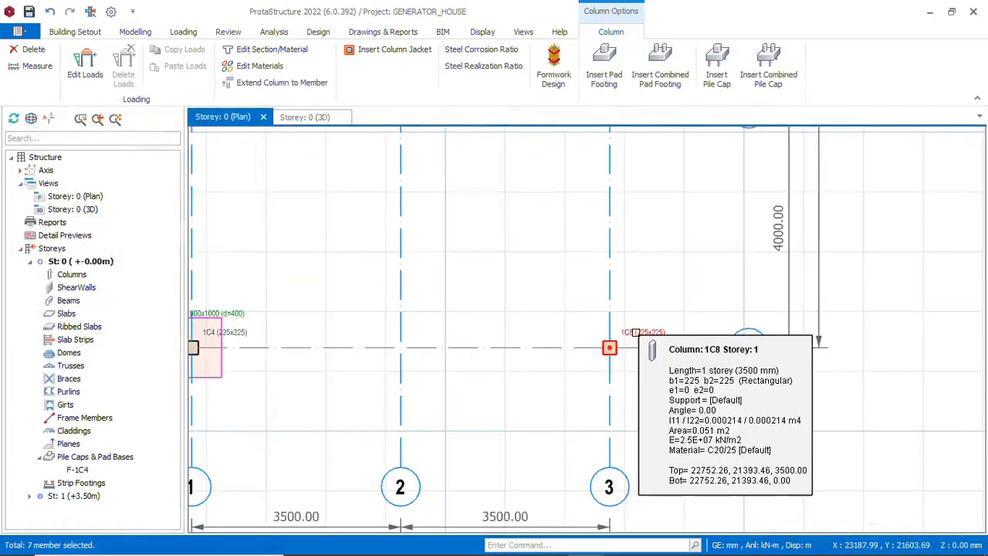
{"action": "right_click", "coordinate": [637, 337]}
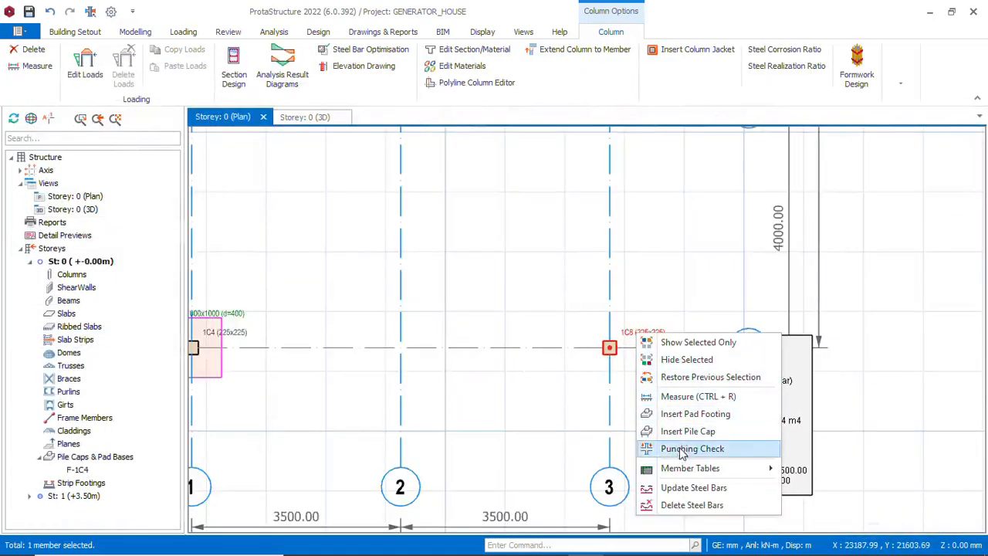
{"action": "left_click", "coordinate": [689, 417]}
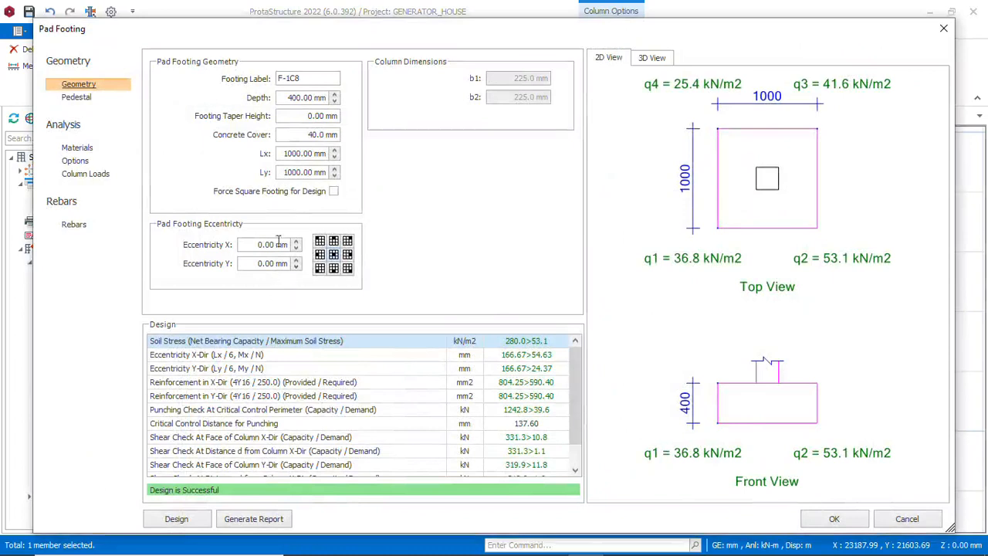
{"action": "left_click", "coordinate": [834, 519]}
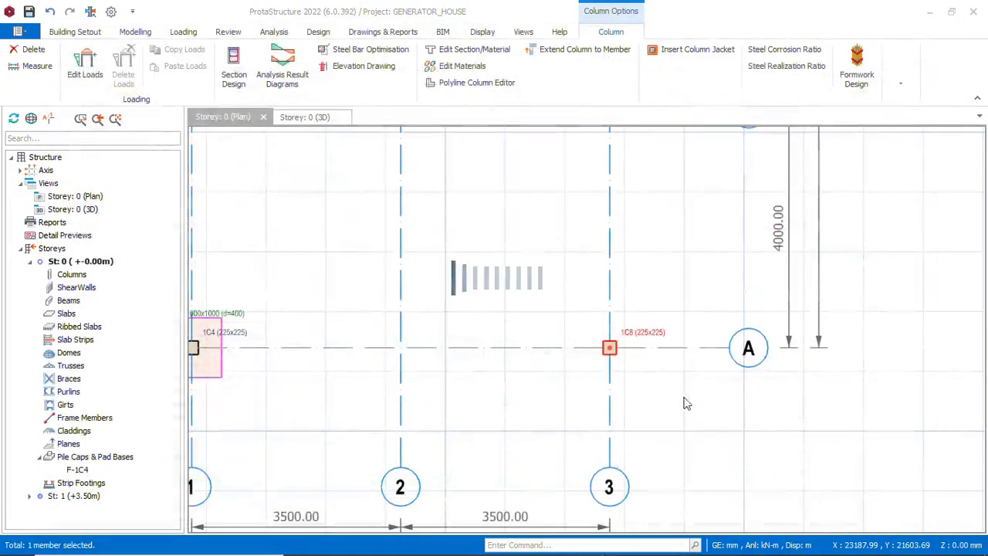
Step: Insert a 1000 x 1000 mm pad footing, 400 mm deep, under column 1C3 at axes B and 1
{"action": "scroll", "coordinate": [621, 390], "scroll_direction": "down", "scroll_amount": 2}
{"action": "scroll", "coordinate": [365, 260], "scroll_direction": "up", "scroll_amount": 3}
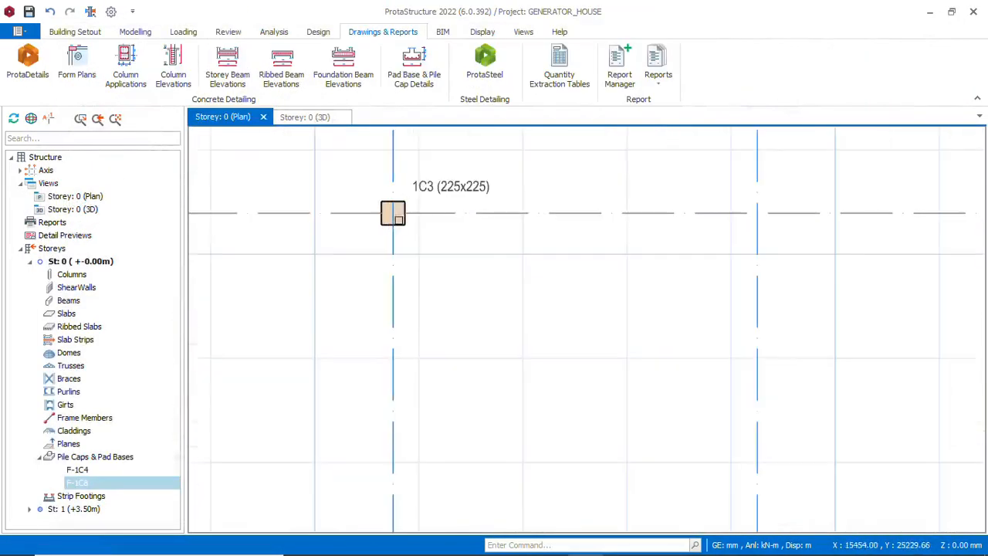
{"action": "left_click", "coordinate": [393, 213]}
{"action": "right_click", "coordinate": [423, 187]}
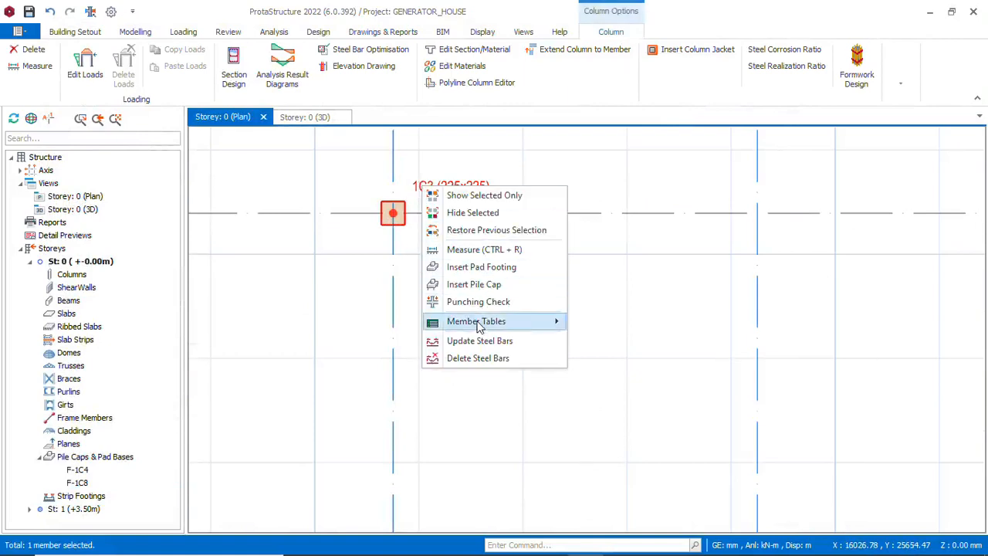
{"action": "left_click", "coordinate": [485, 267]}
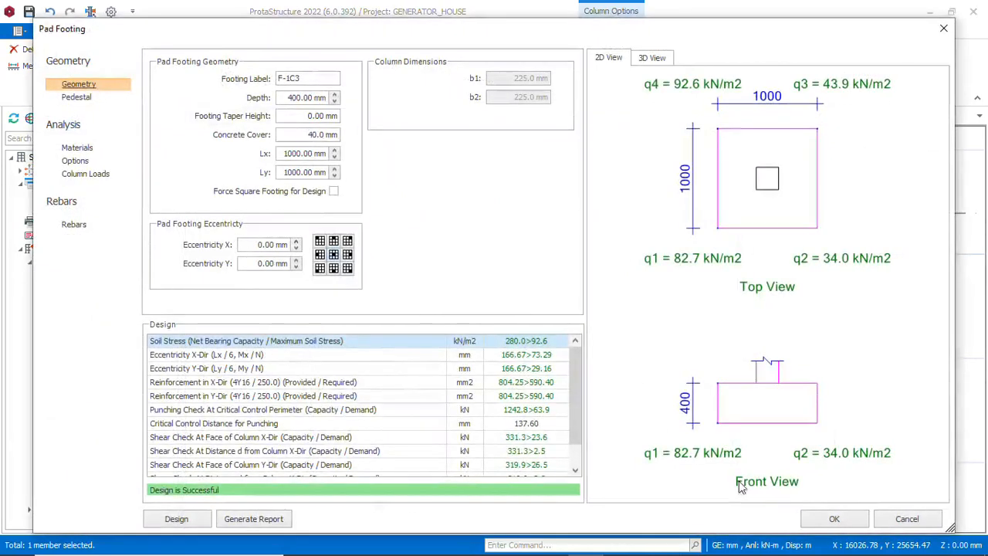
{"action": "left_click", "coordinate": [833, 519]}
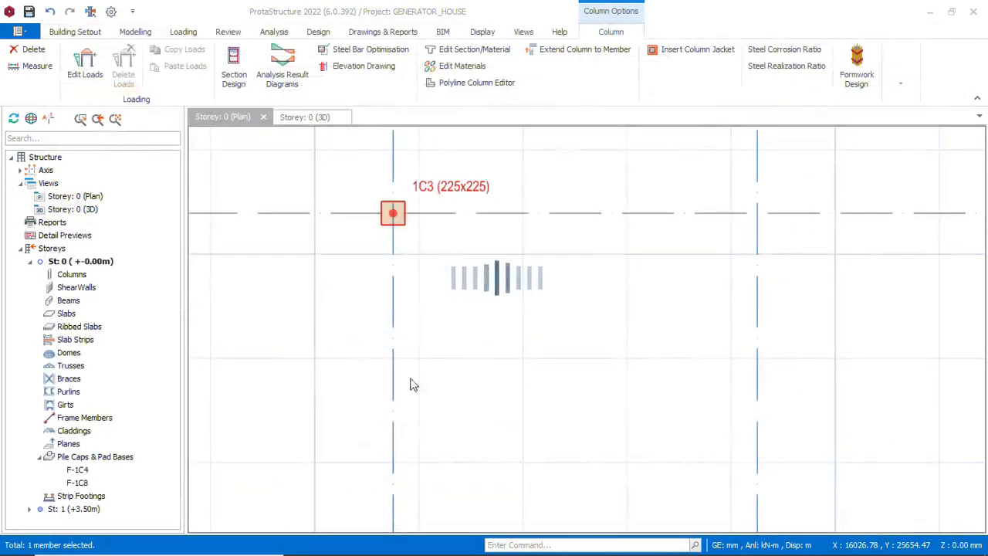
Step: Insert a 1000 x 1000 mm pad footing, 400 mm deep, under column 1C7 at axes B and 3
{"action": "scroll", "coordinate": [702, 332], "scroll_direction": "up", "scroll_amount": 3}
{"action": "left_click", "coordinate": [689, 299]}
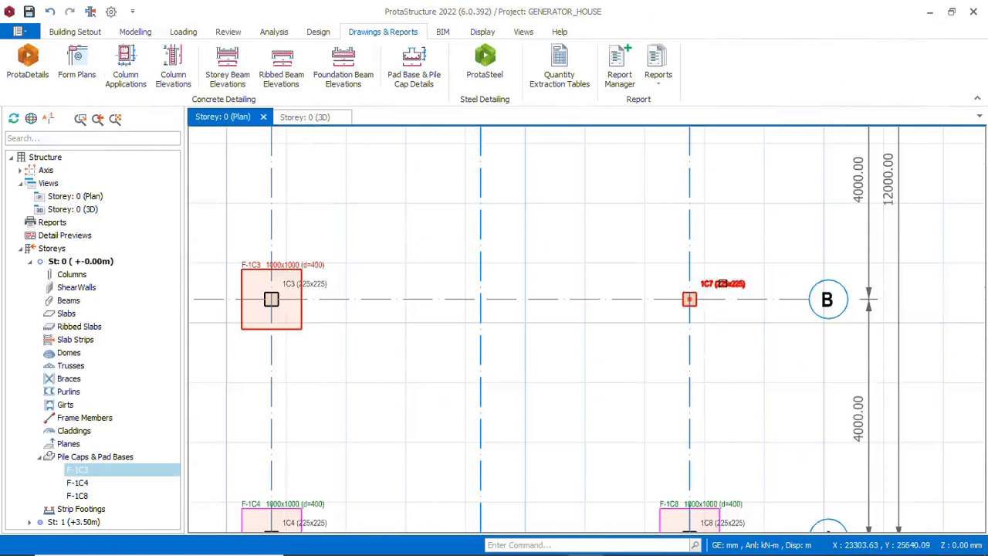
{"action": "right_click", "coordinate": [722, 286]}
{"action": "left_click", "coordinate": [759, 372]}
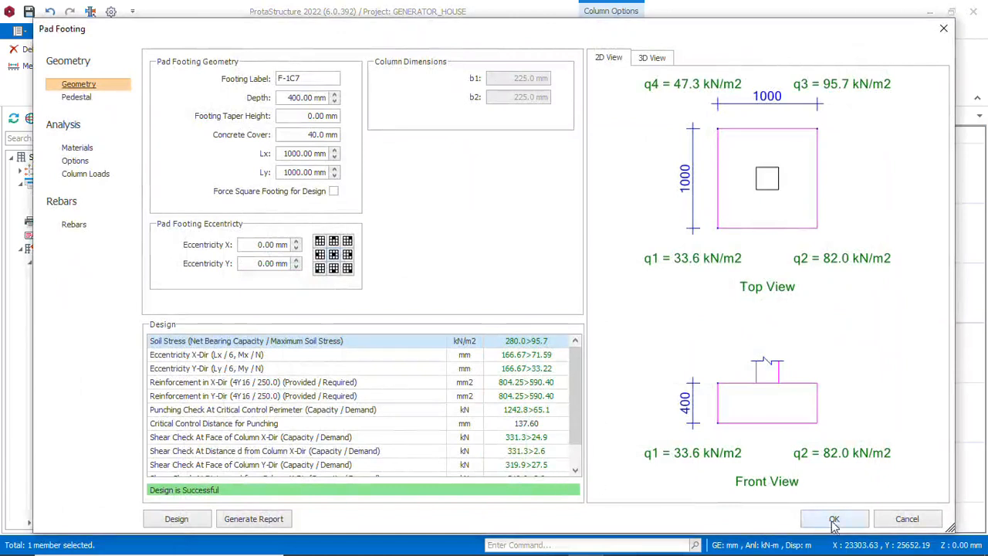
{"action": "left_click", "coordinate": [835, 519]}
Step: Insert a 1000 x 1000 mm pad footing, 400 mm deep, under column 1C6 at axes C and 3
{"action": "scroll", "coordinate": [478, 393], "scroll_direction": "down", "scroll_amount": 4}
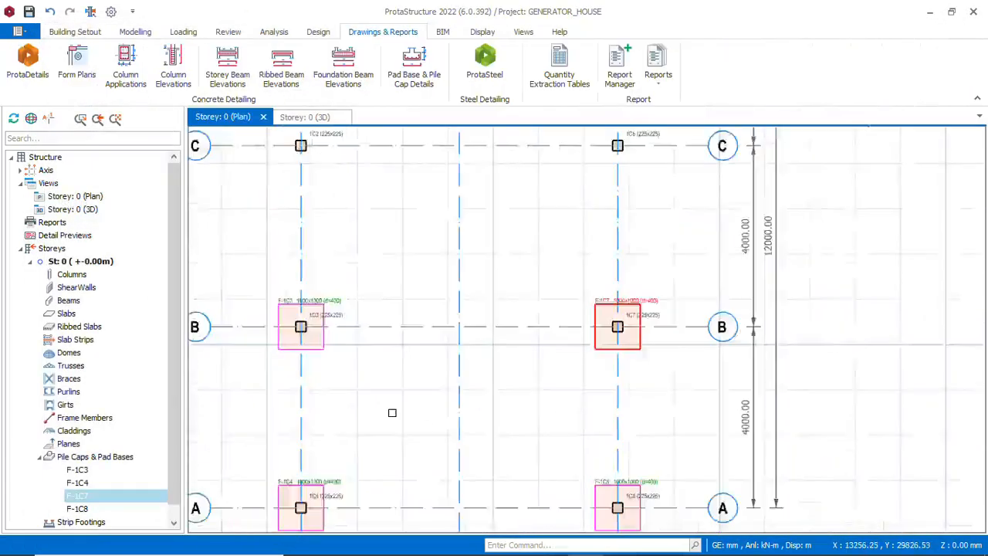
{"action": "scroll", "coordinate": [530, 263], "scroll_direction": "up", "scroll_amount": 2}
{"action": "left_click", "coordinate": [551, 230]}
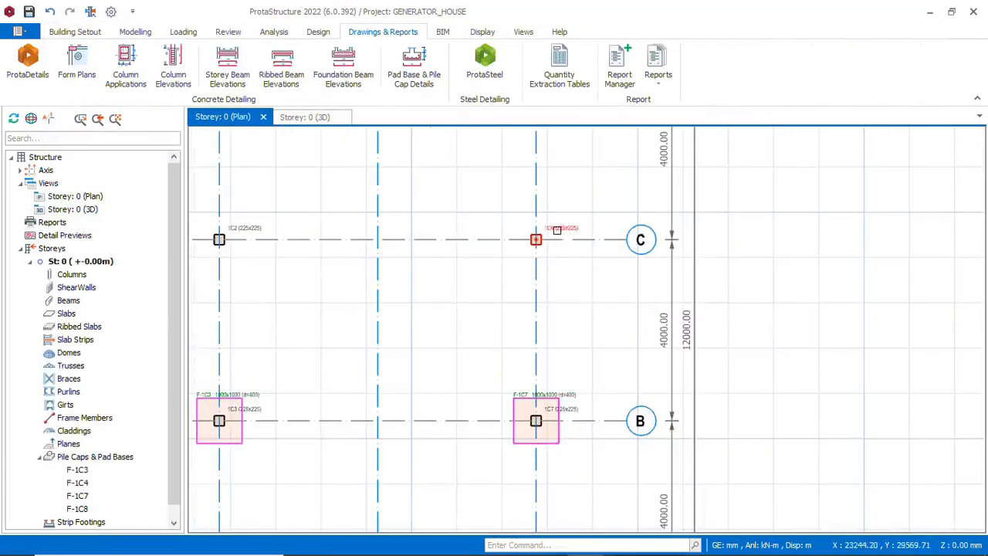
{"action": "right_click", "coordinate": [550, 232]}
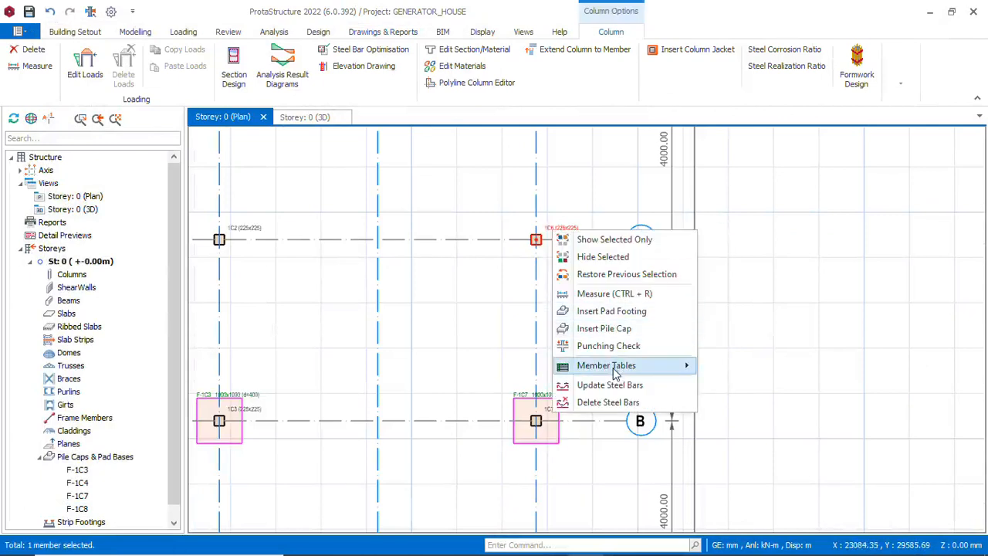
{"action": "mouse_move", "coordinate": [618, 364]}
{"action": "left_click", "coordinate": [621, 311]}
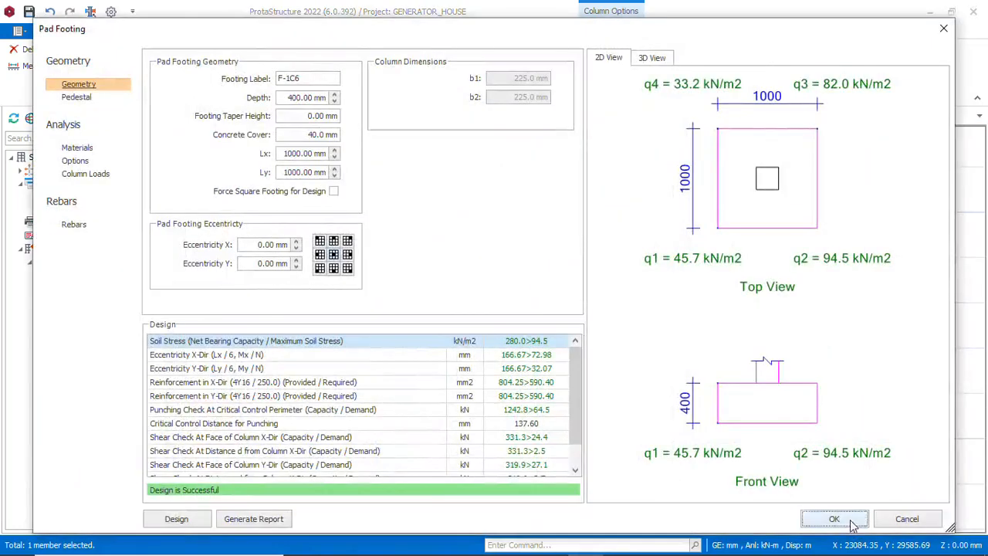
{"action": "left_click", "coordinate": [853, 525]}
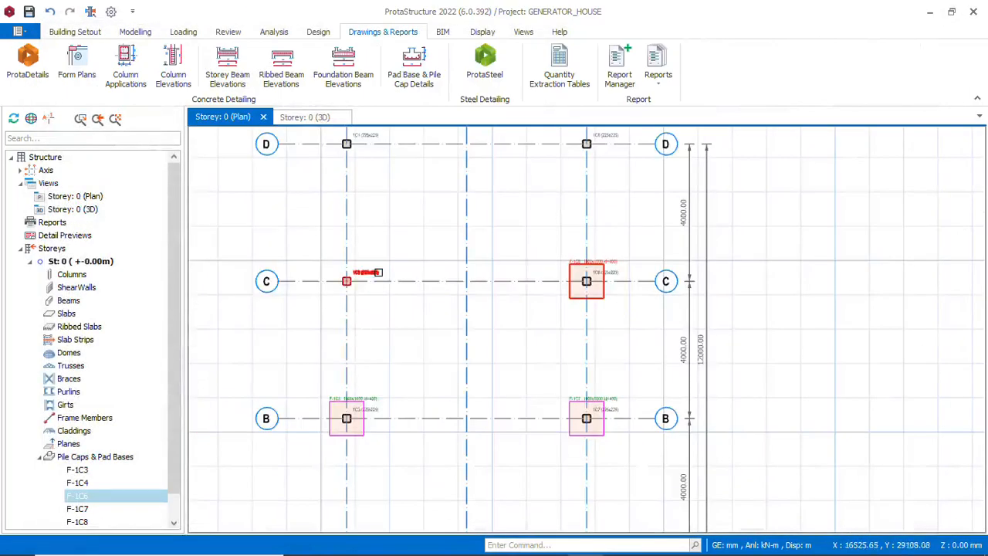
Step: Insert a 1000 x 1000 mm pad footing, 400 mm deep, under column 1C2 at axes C and 1
{"action": "scroll", "coordinate": [378, 271], "scroll_direction": "up", "scroll_amount": 1}
{"action": "right_click", "coordinate": [372, 273]}
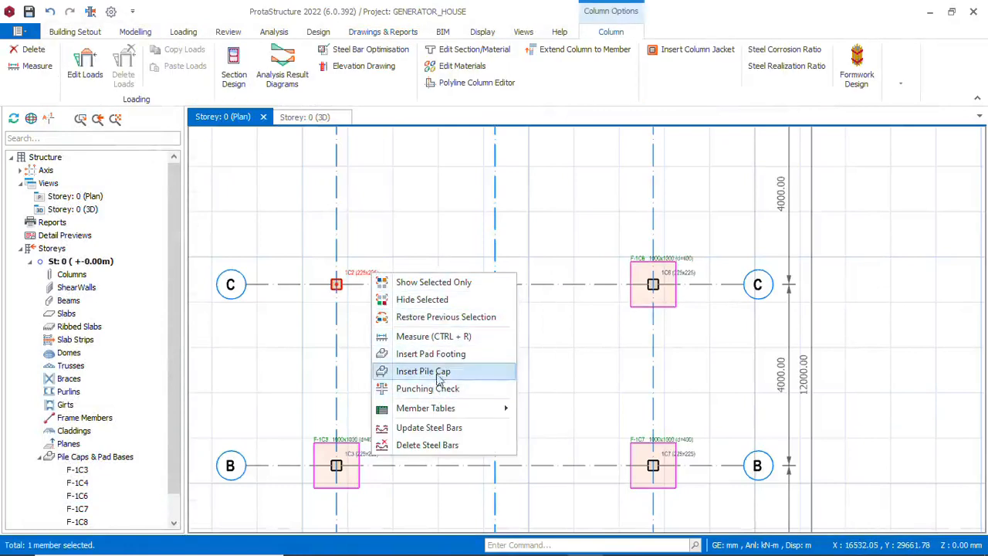
{"action": "mouse_move", "coordinate": [437, 417]}
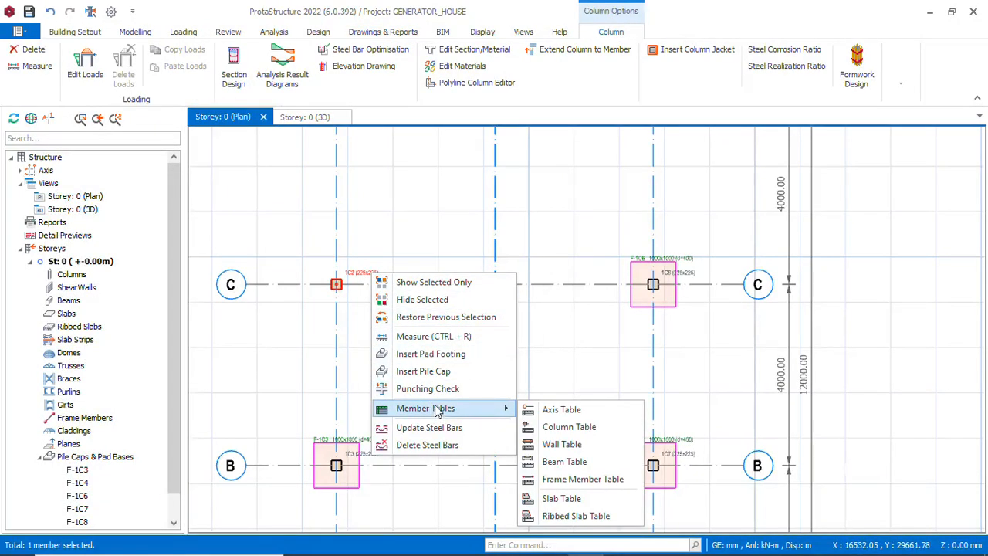
{"action": "left_click", "coordinate": [440, 358]}
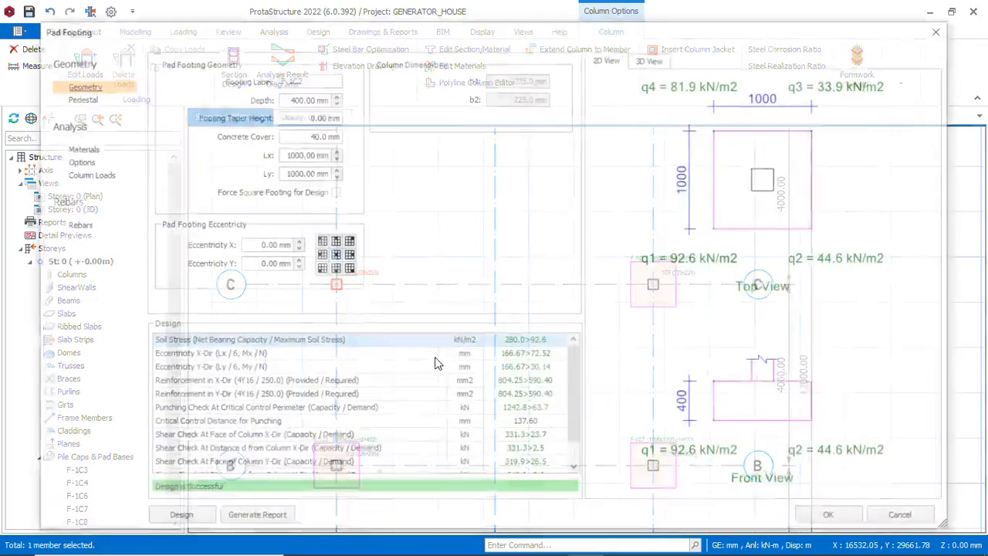
{"action": "left_click", "coordinate": [853, 522]}
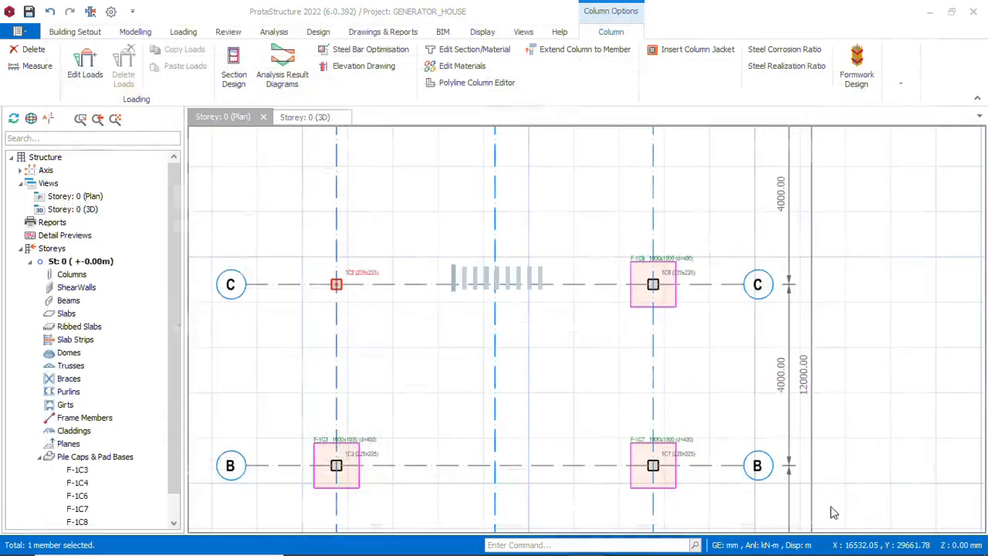
Step: Insert a 1000 x 1000 mm pad footing, 400 mm deep, under column 1C1 at axes D and 1
{"action": "scroll", "coordinate": [426, 316], "scroll_direction": "up", "scroll_amount": 2}
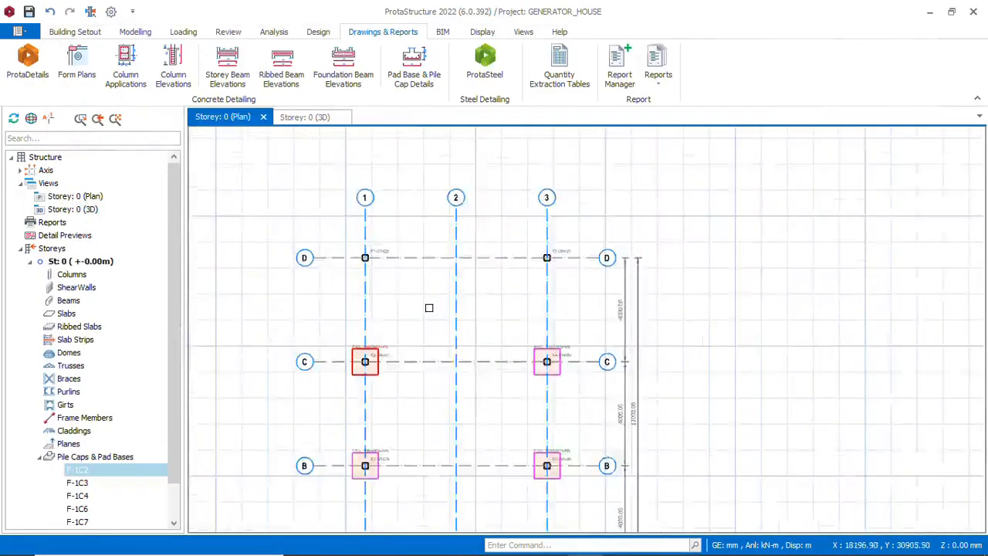
{"action": "scroll", "coordinate": [397, 283], "scroll_direction": "up", "scroll_amount": 3}
{"action": "left_click", "coordinate": [372, 225]}
{"action": "right_click", "coordinate": [372, 225]}
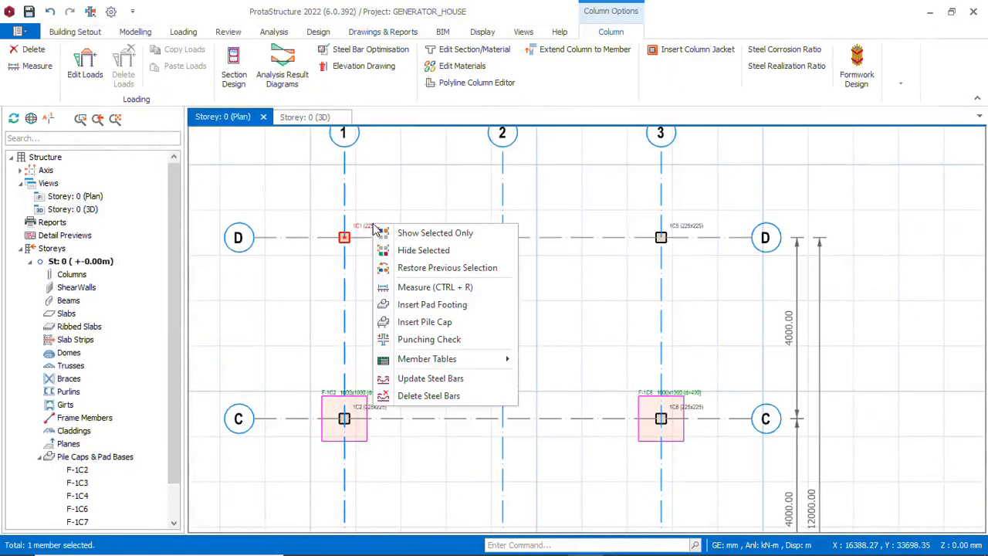
{"action": "left_click", "coordinate": [417, 306]}
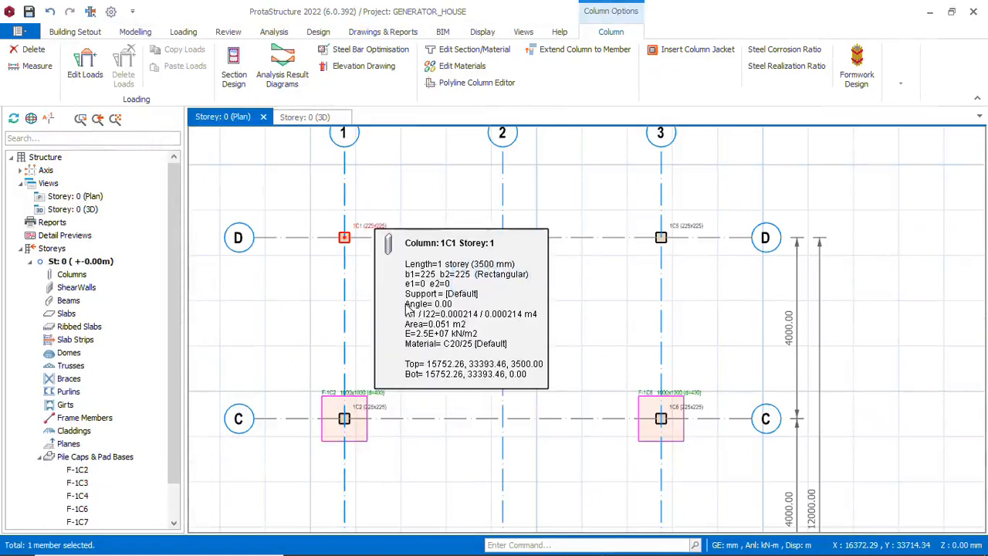
{"action": "left_click", "coordinate": [856, 525]}
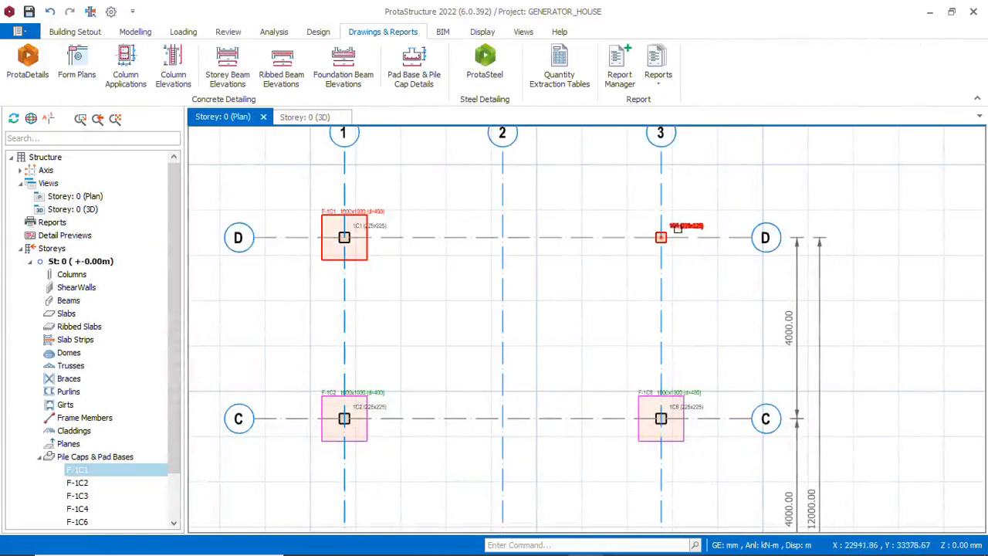
Step: Insert a 1000 x 1000 mm pad footing, 400 mm deep, under column 1C5 at axes D and 3
{"action": "left_click", "coordinate": [661, 236]}
{"action": "right_click", "coordinate": [682, 226]}
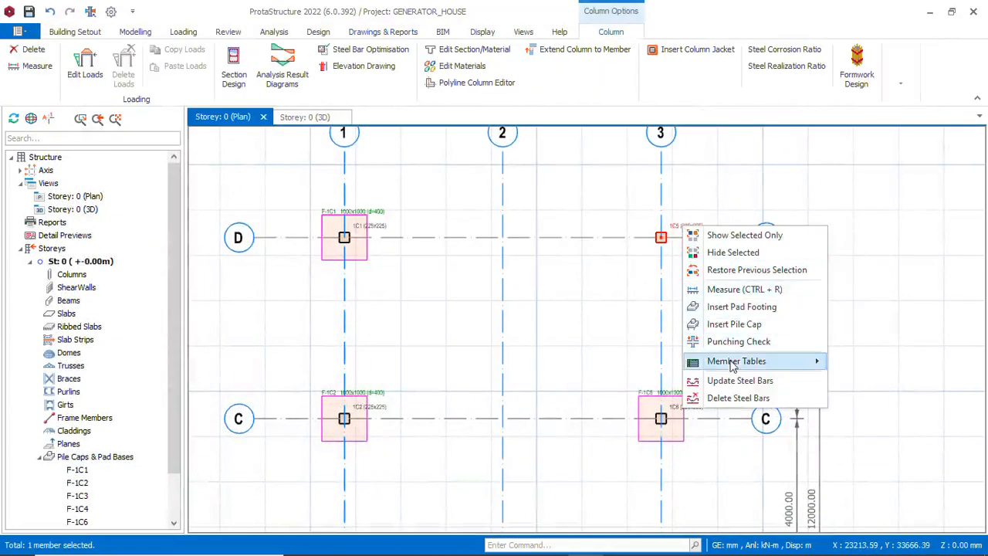
{"action": "left_click", "coordinate": [749, 310]}
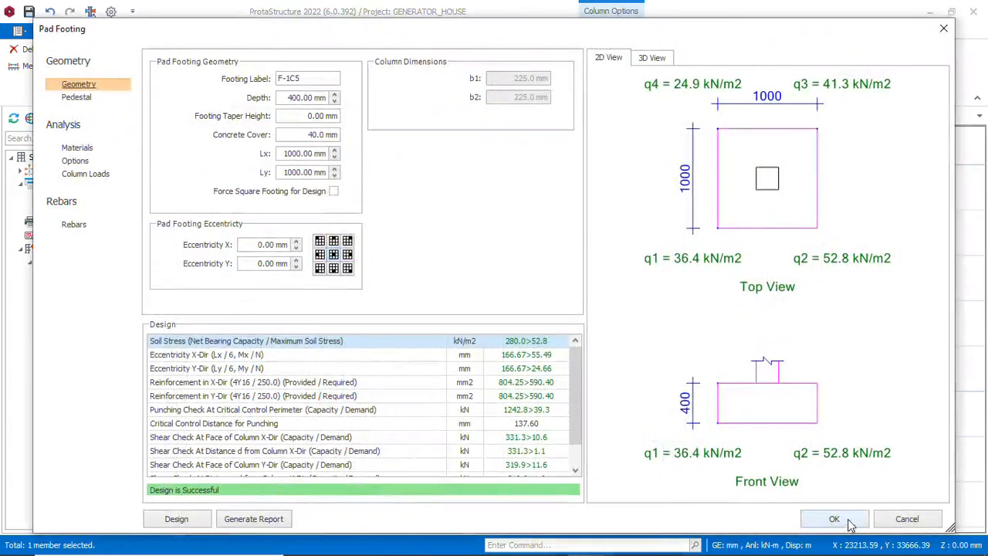
{"action": "left_click", "coordinate": [849, 525]}
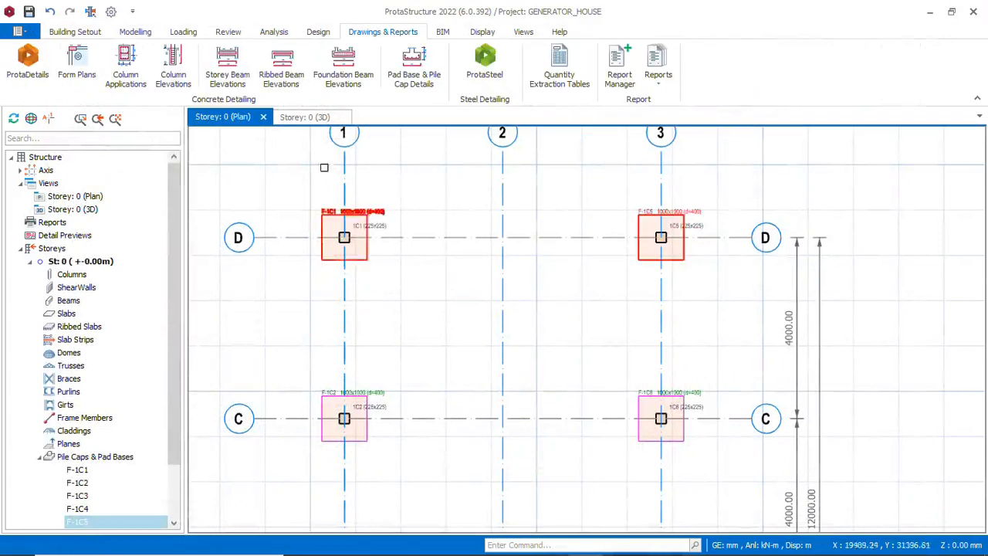
Step: Examine the steel frame and the pad footings under its columns in the Storey 0 3D view
{"action": "left_click", "coordinate": [284, 116]}
{"action": "middle_click_drag", "start_coordinate": [540, 409], "coordinate": [750, 400]}
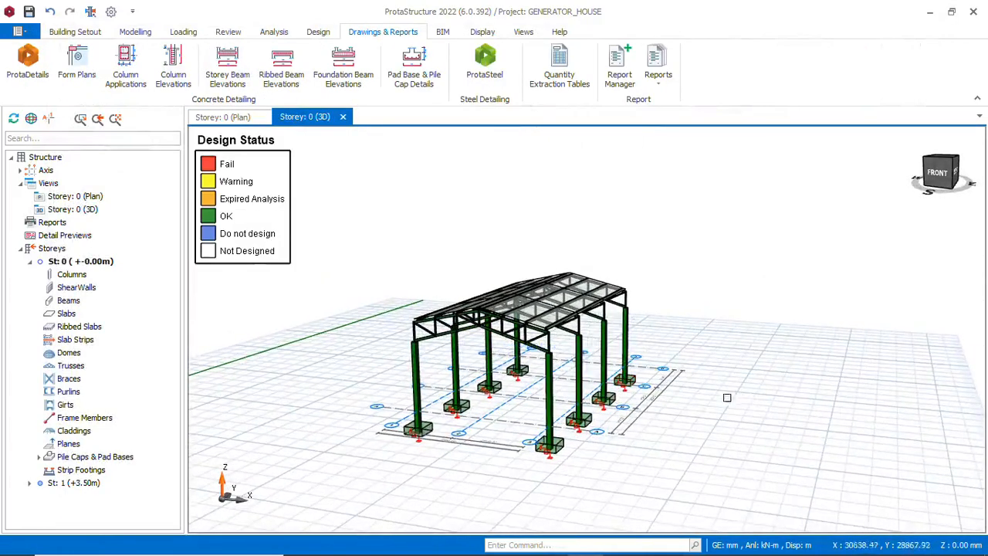
{"action": "scroll", "coordinate": [539, 438], "scroll_direction": "up", "scroll_amount": 6}
{"action": "scroll", "coordinate": [568, 424], "scroll_direction": "down", "scroll_amount": 3}
{"action": "middle_click_drag", "start_coordinate": [593, 423], "coordinate": [511, 407]}
{"action": "scroll", "coordinate": [533, 401], "scroll_direction": "down", "scroll_amount": 5}
{"action": "middle_click_drag", "start_coordinate": [717, 387], "coordinate": [670, 366]}
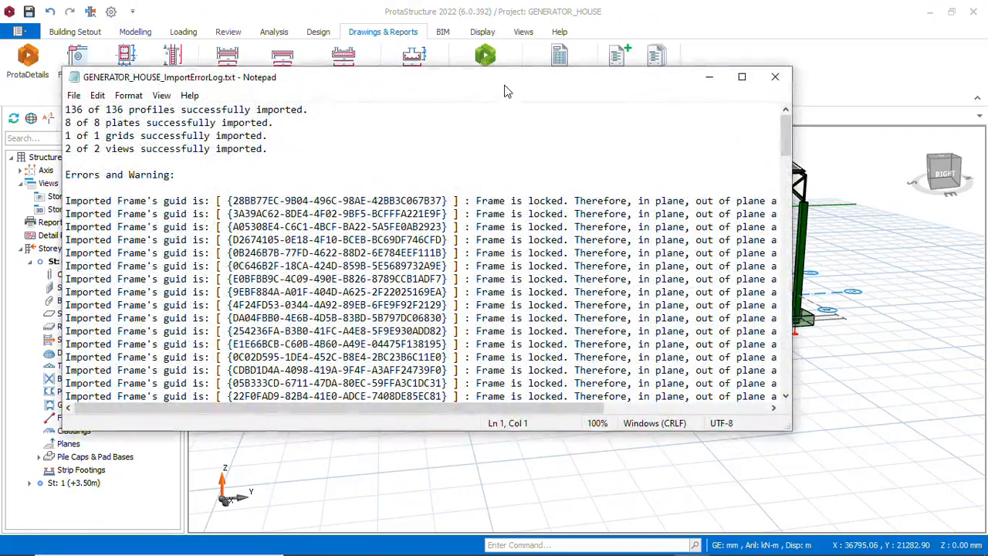
Step: Read through the GENERATOR_HOUSE_ImportErrorLog.txt import log and close it
{"action": "left_click_drag", "start_coordinate": [504, 86], "coordinate": [523, 110]}
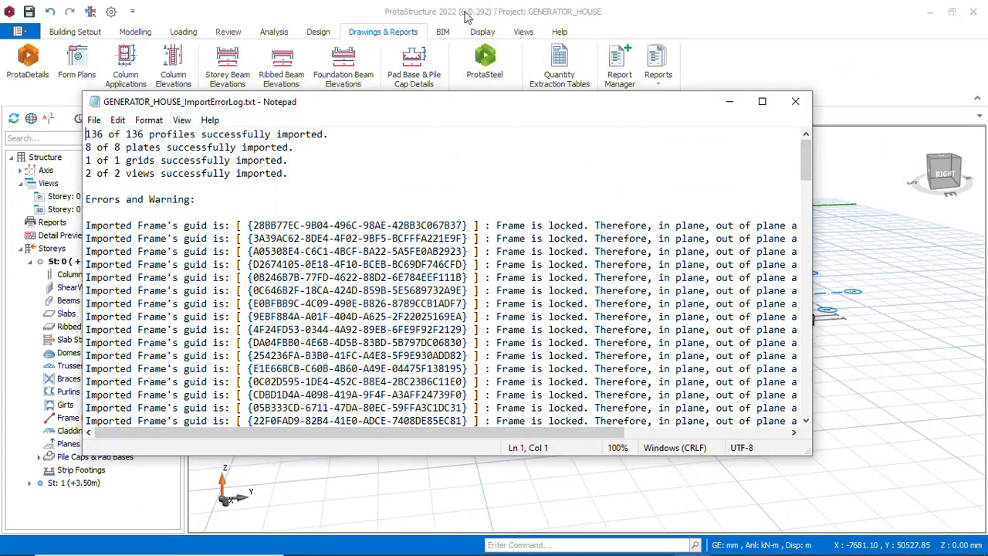
{"action": "scroll", "coordinate": [465, 264], "scroll_direction": "down", "scroll_amount": 7}
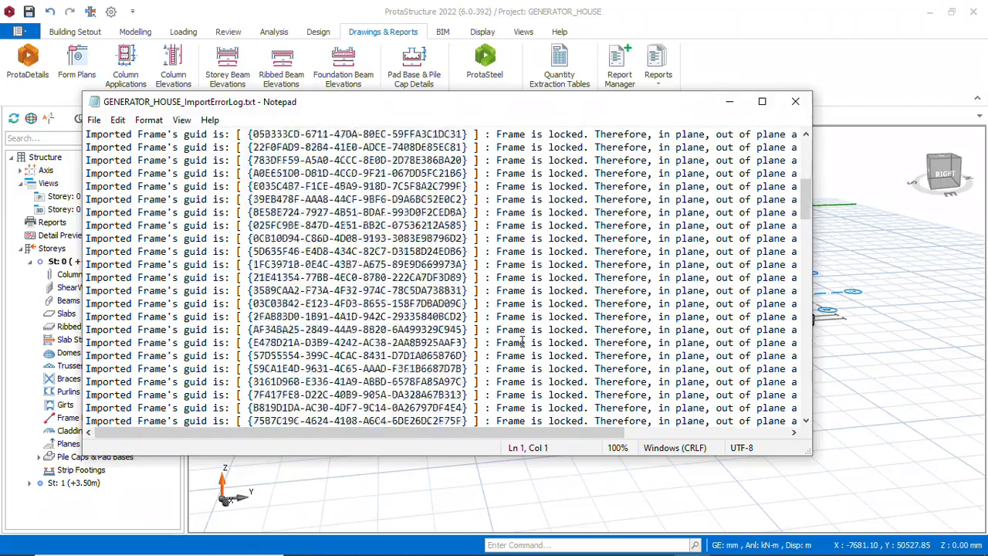
{"action": "scroll", "coordinate": [525, 343], "scroll_direction": "up", "scroll_amount": 5}
{"action": "scroll", "coordinate": [524, 343], "scroll_direction": "up", "scroll_amount": 3}
{"action": "scroll", "coordinate": [530, 342], "scroll_direction": "down", "scroll_amount": 15}
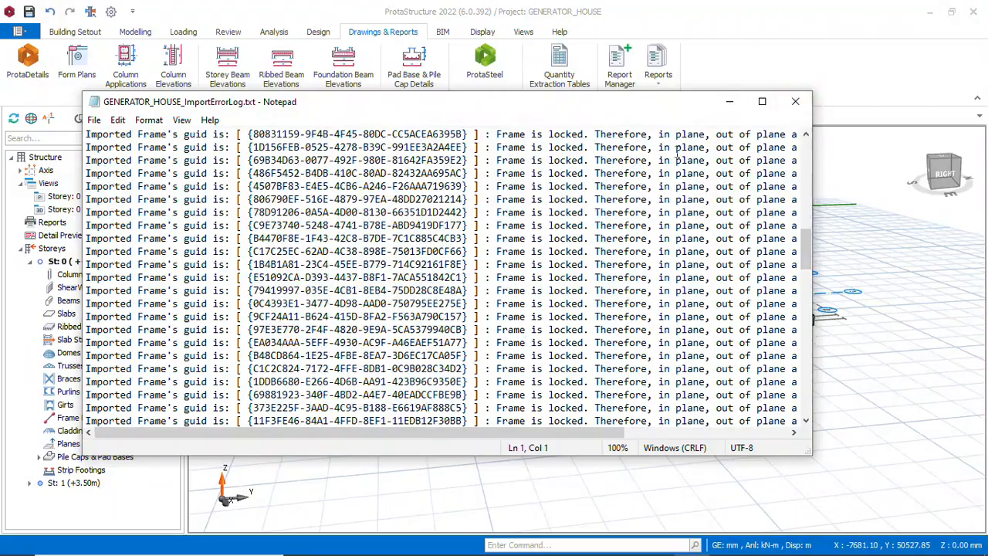
{"action": "scroll", "coordinate": [547, 331], "scroll_direction": "down", "scroll_amount": 4}
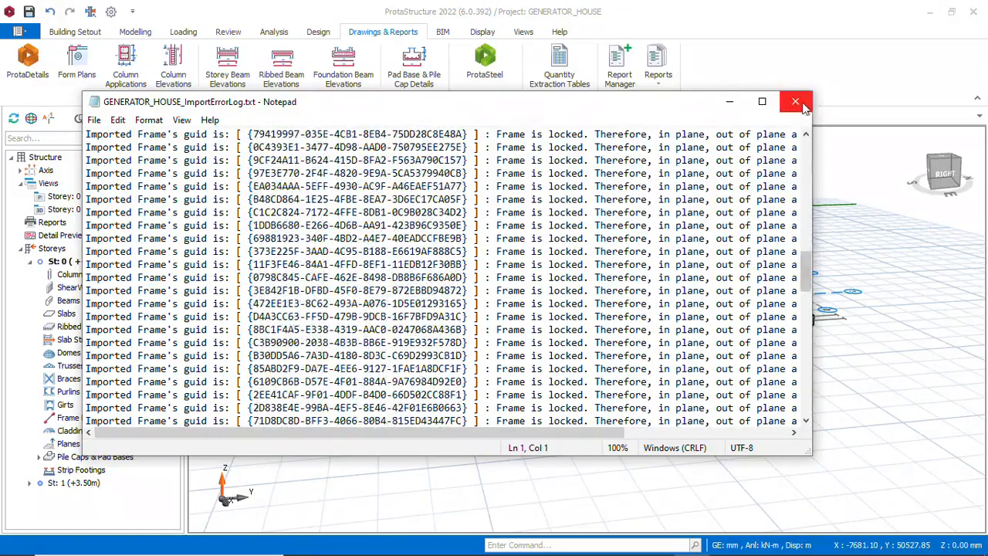
{"action": "left_click", "coordinate": [795, 101]}
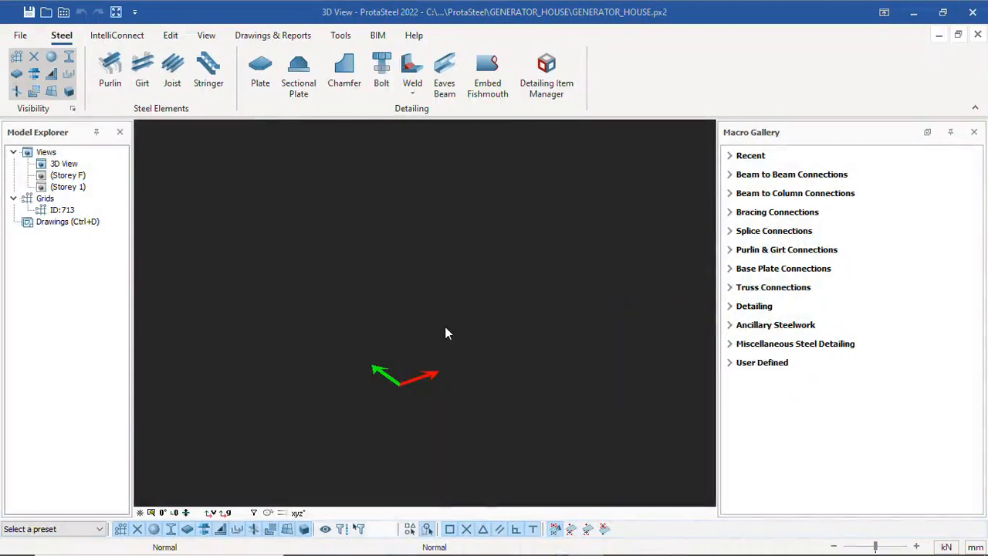
Step: Examine the imported frame, trusses, purlins and pad footings in the ProtaSteel 3D view
{"action": "scroll", "coordinate": [444, 324], "scroll_direction": "down", "scroll_amount": 6}
{"action": "scroll", "coordinate": [444, 330], "scroll_direction": "up", "scroll_amount": 10}
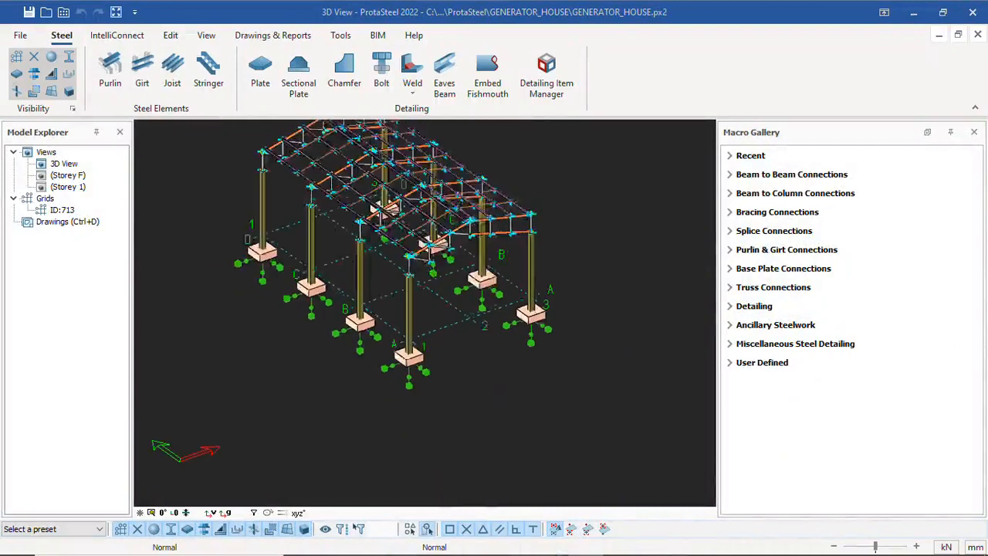
{"action": "scroll", "coordinate": [381, 307], "scroll_direction": "down", "scroll_amount": 3}
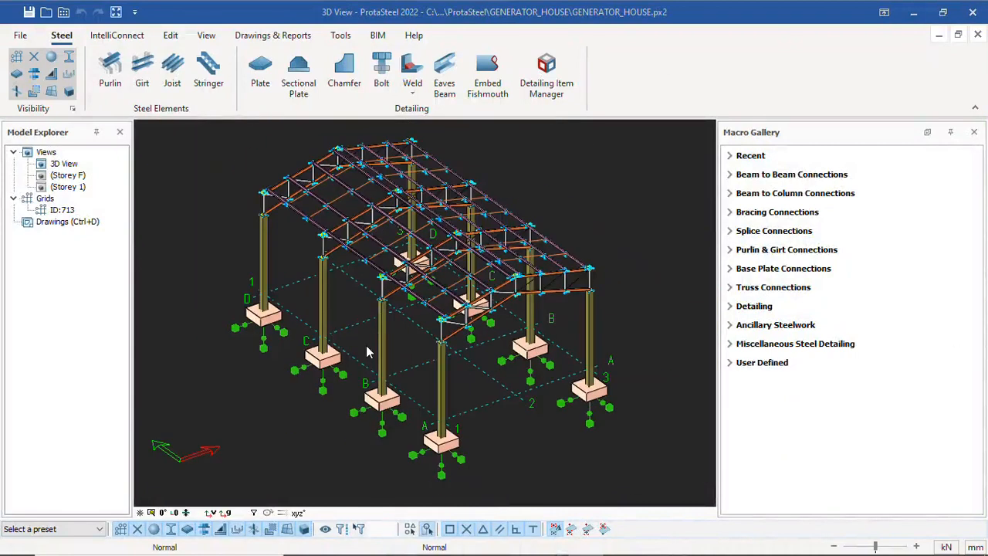
{"action": "scroll", "coordinate": [366, 345], "scroll_direction": "down", "scroll_amount": 5}
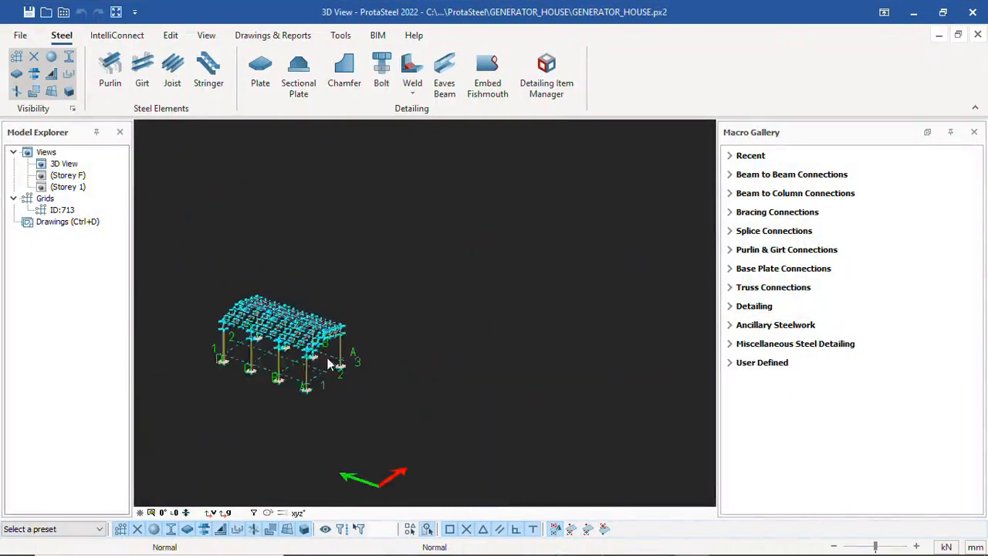
{"action": "scroll", "coordinate": [330, 364], "scroll_direction": "up", "scroll_amount": 5}
{"action": "scroll", "coordinate": [297, 347], "scroll_direction": "down", "scroll_amount": 2}
{"action": "scroll", "coordinate": [392, 363], "scroll_direction": "up", "scroll_amount": 2}
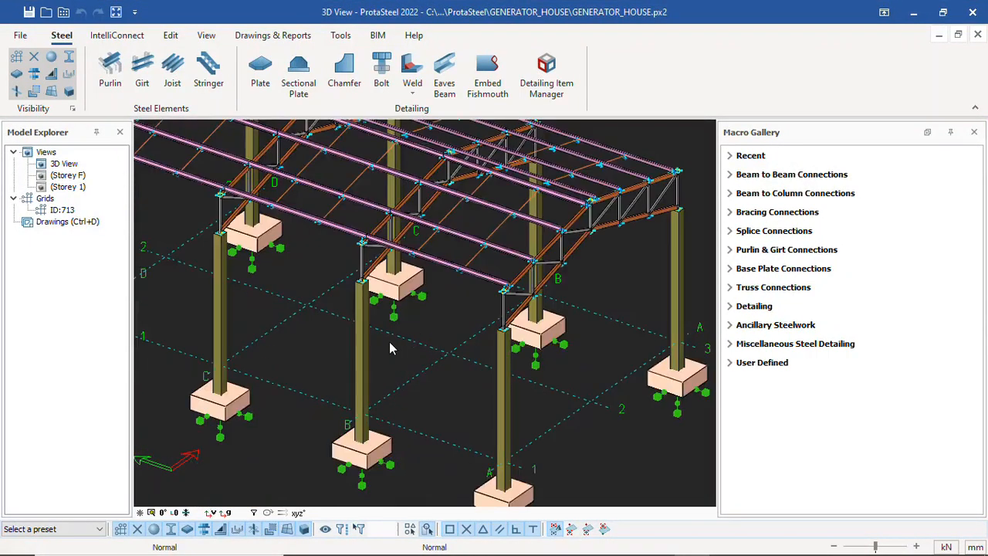
{"action": "scroll", "coordinate": [414, 335], "scroll_direction": "down", "scroll_amount": 1}
{"action": "scroll", "coordinate": [489, 334], "scroll_direction": "down", "scroll_amount": 4}
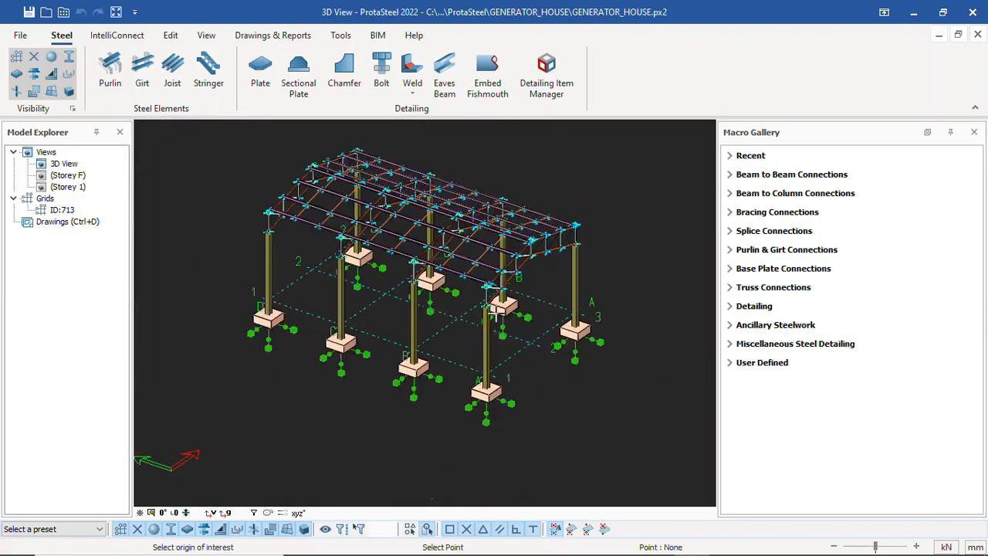
Step: Set the origin of interest on grid line A midway between axes 1 and 2, and inspect the model around it
{"action": "left_click", "coordinate": [503, 364]}
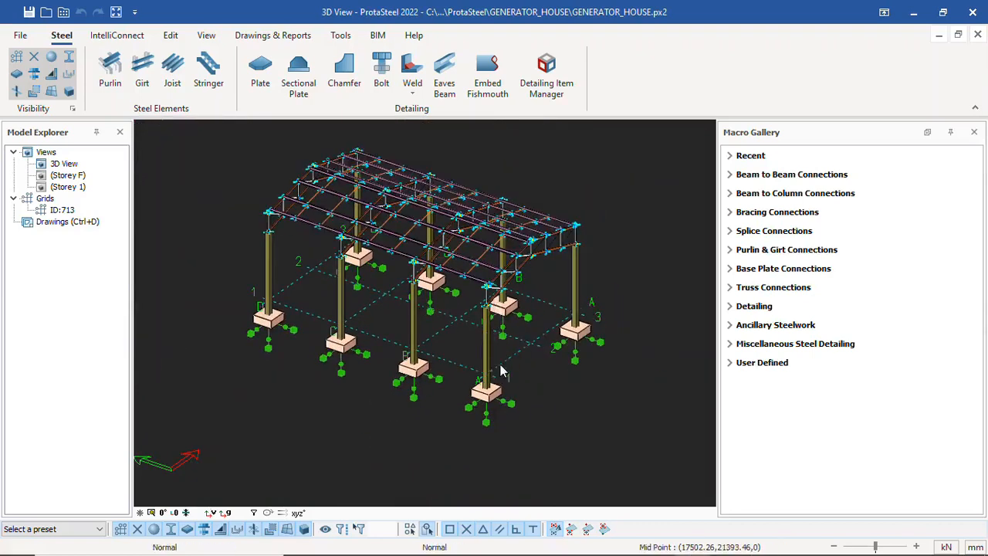
{"action": "left_click_drag", "start_coordinate": [500, 369], "coordinate": [458, 386]}
{"action": "left_click", "coordinate": [506, 364]}
{"action": "middle_click_drag", "start_coordinate": [506, 365], "coordinate": [633, 351], "text": "ctrl"}
{"action": "middle_click_drag", "start_coordinate": [505, 308], "coordinate": [352, 349], "text": "ctrl"}
{"action": "scroll", "coordinate": [492, 339], "scroll_direction": "up", "scroll_amount": 6}
{"action": "scroll", "coordinate": [473, 329], "scroll_direction": "down", "scroll_amount": 4}
Step: Create IntelliConnect purlin connections for the whole model using the Angle Type with Reversed Cleat enabled
{"action": "left_click_drag", "start_coordinate": [221, 142], "coordinate": [620, 410]}
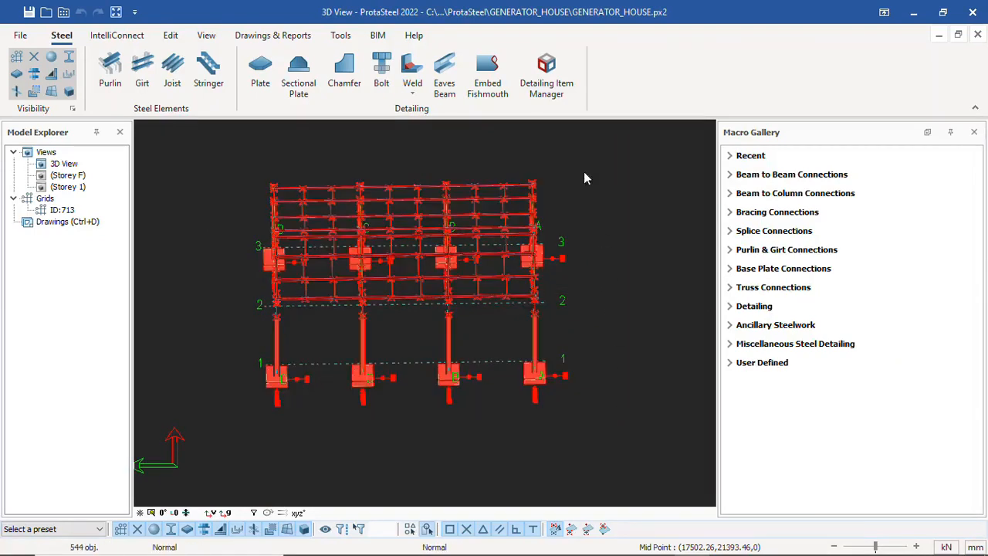
{"action": "right_click", "coordinate": [584, 171]}
{"action": "mouse_move", "coordinate": [650, 468]}
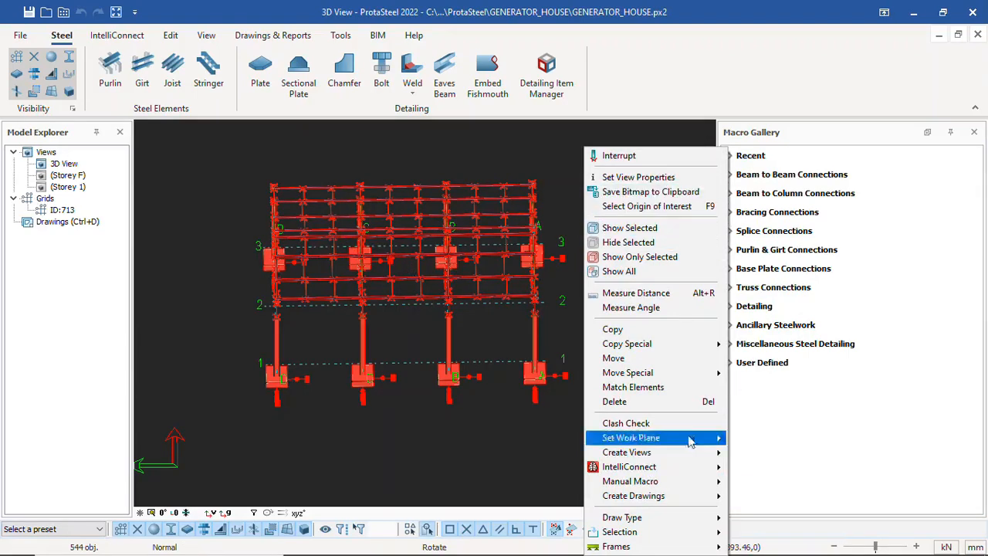
{"action": "mouse_move", "coordinate": [671, 474]}
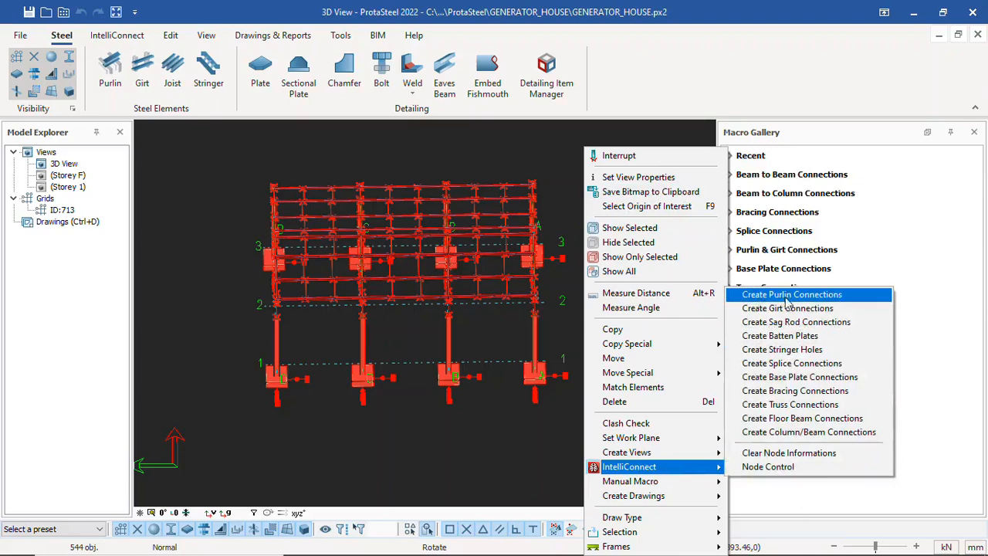
{"action": "left_click", "coordinate": [850, 295]}
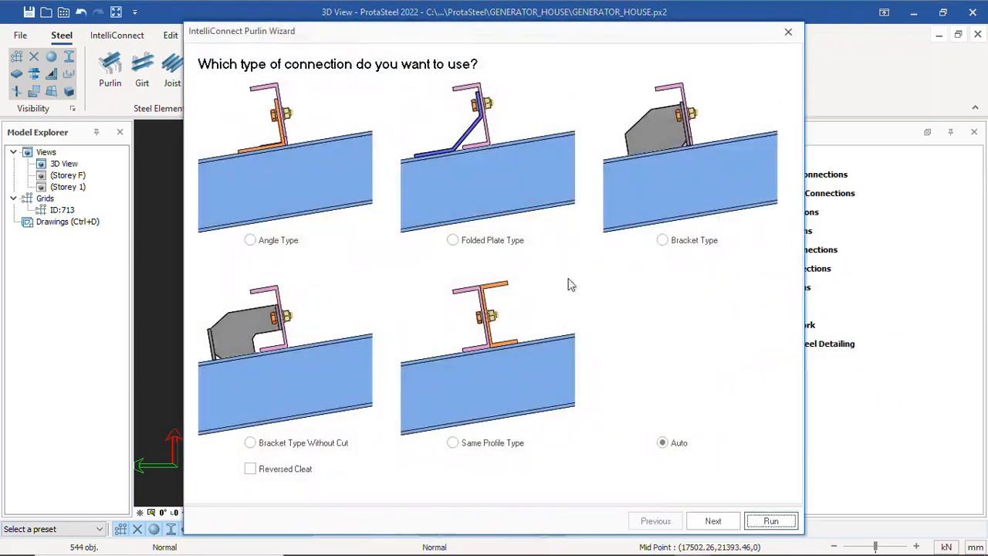
{"action": "left_click", "coordinate": [263, 244]}
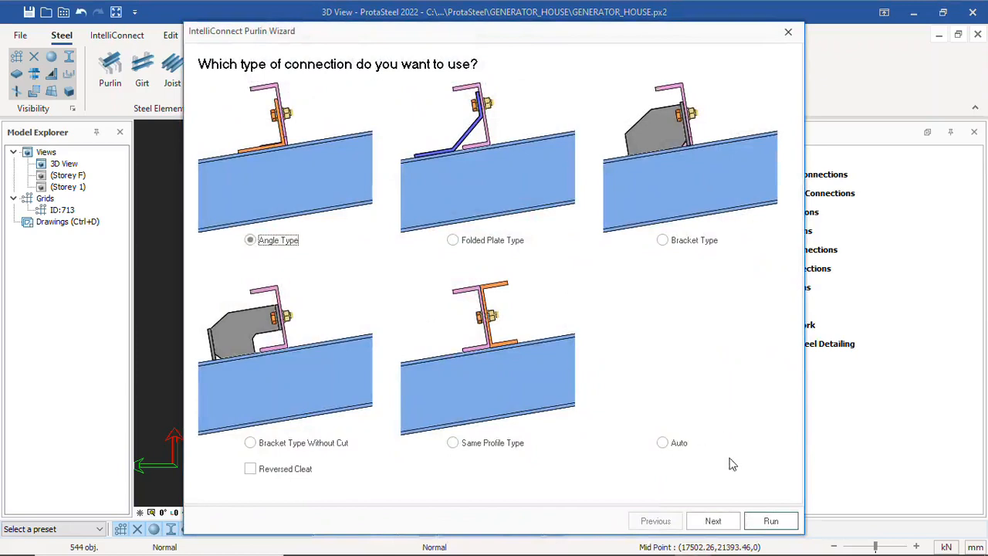
{"action": "left_click", "coordinate": [669, 448]}
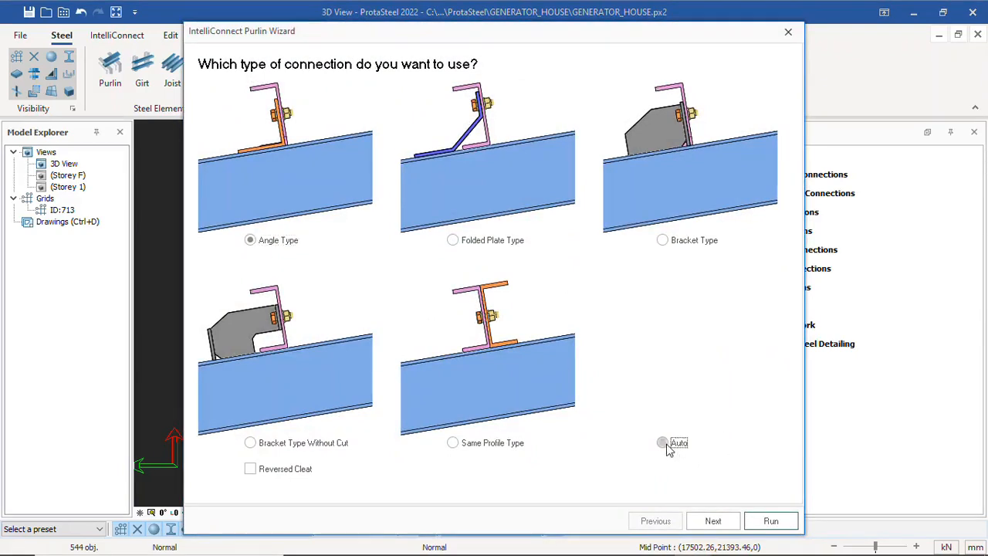
{"action": "left_click", "coordinate": [252, 242]}
{"action": "left_click", "coordinate": [252, 470]}
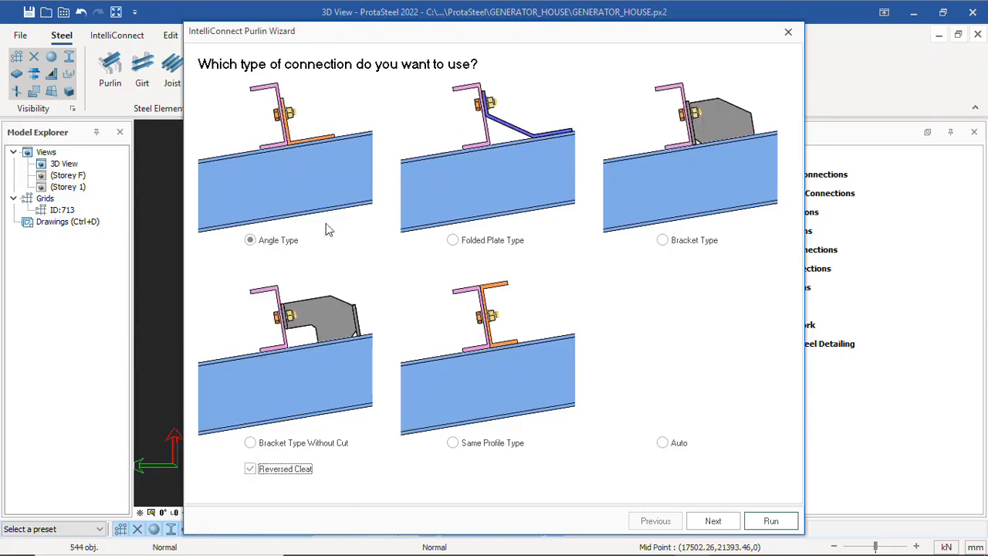
{"action": "left_click", "coordinate": [786, 523]}
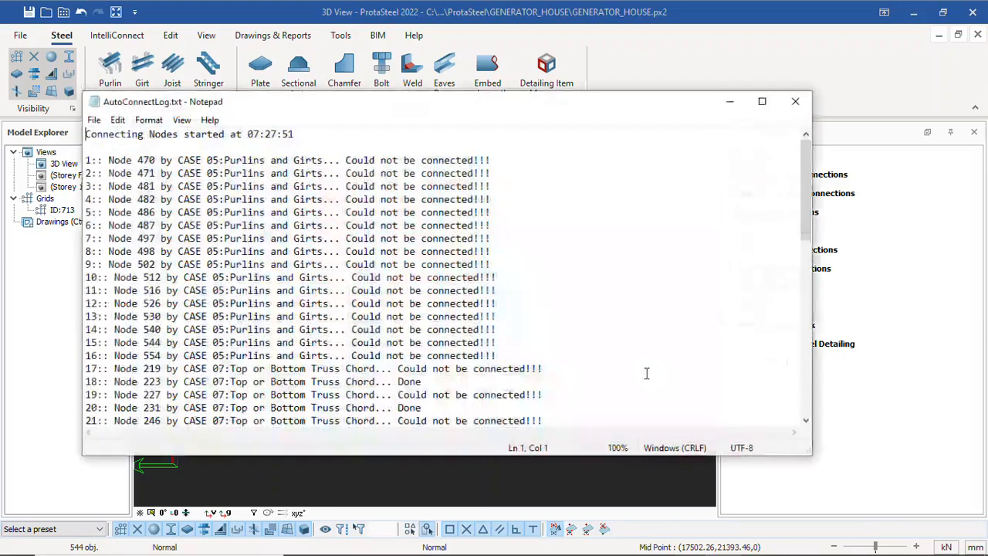
Step: Read through AutoConnectLog.txt to check the connection result for each node
{"action": "scroll", "coordinate": [460, 324], "scroll_direction": "down", "scroll_amount": 3}
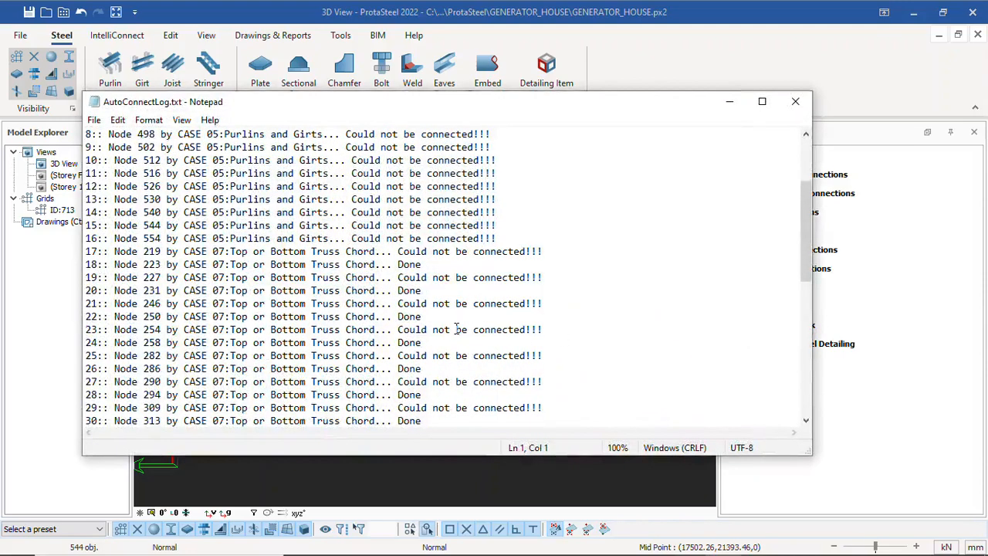
{"action": "scroll", "coordinate": [460, 329], "scroll_direction": "up", "scroll_amount": 3}
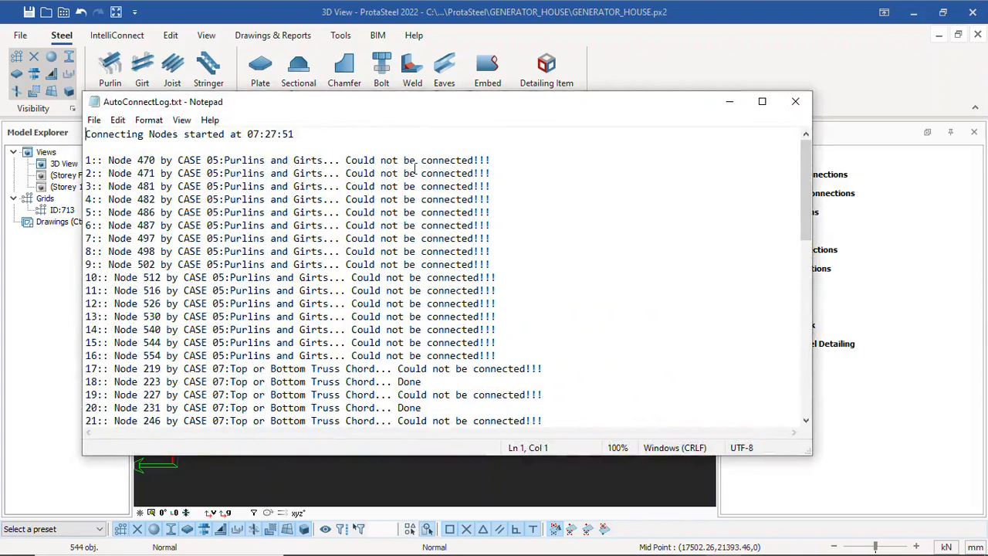
{"action": "scroll", "coordinate": [413, 245], "scroll_direction": "down", "scroll_amount": 3}
{"action": "scroll", "coordinate": [402, 347], "scroll_direction": "down", "scroll_amount": 8}
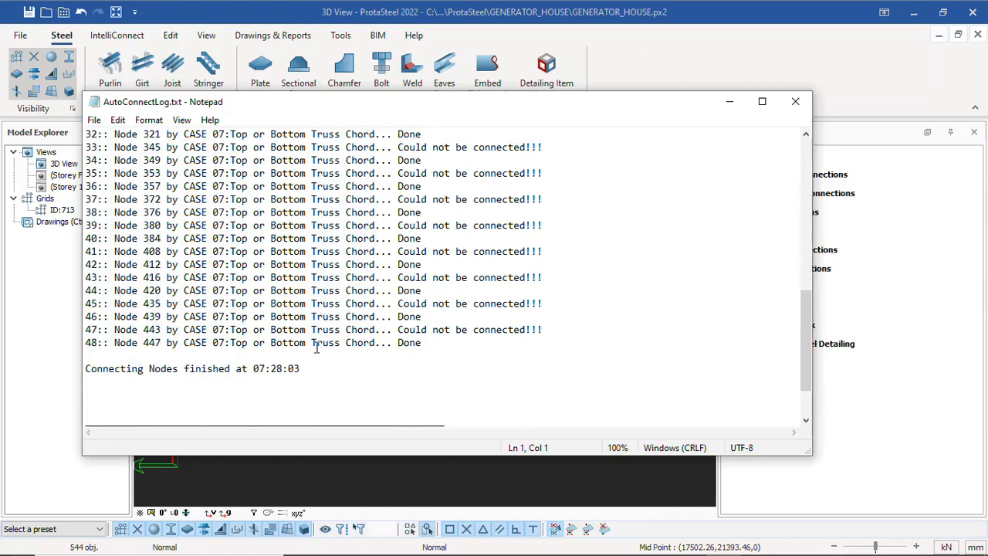
Step: Close the purlin connection log, run IntelliConnect sag rod connections for the whole model, and check the resulting log
{"action": "scroll", "coordinate": [317, 347], "scroll_direction": "up", "scroll_amount": 2}
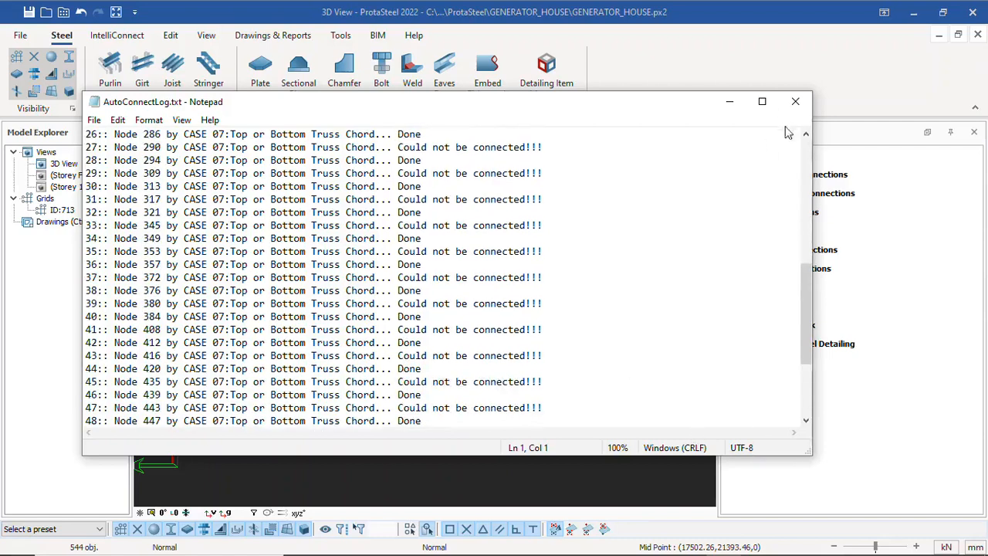
{"action": "left_click", "coordinate": [795, 101]}
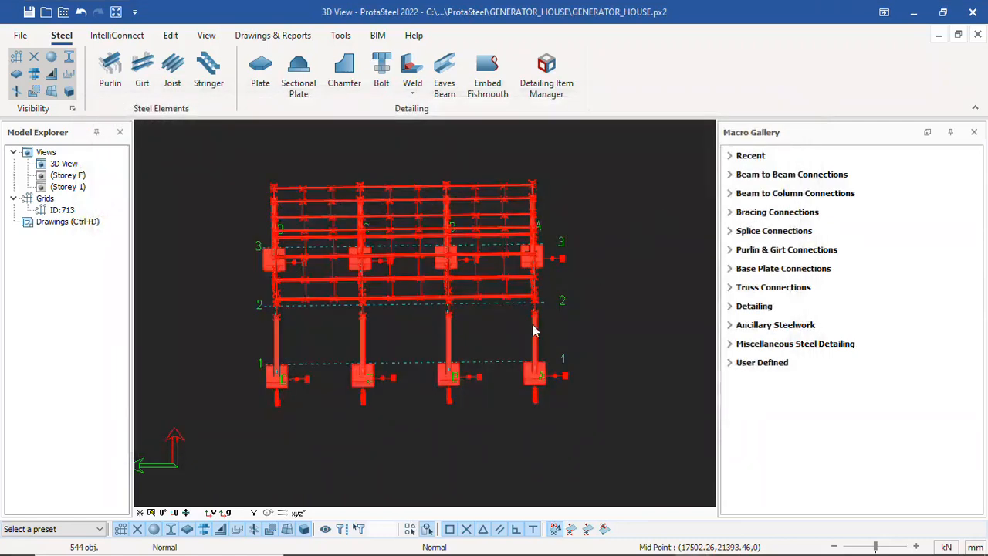
{"action": "right_click", "coordinate": [609, 147]}
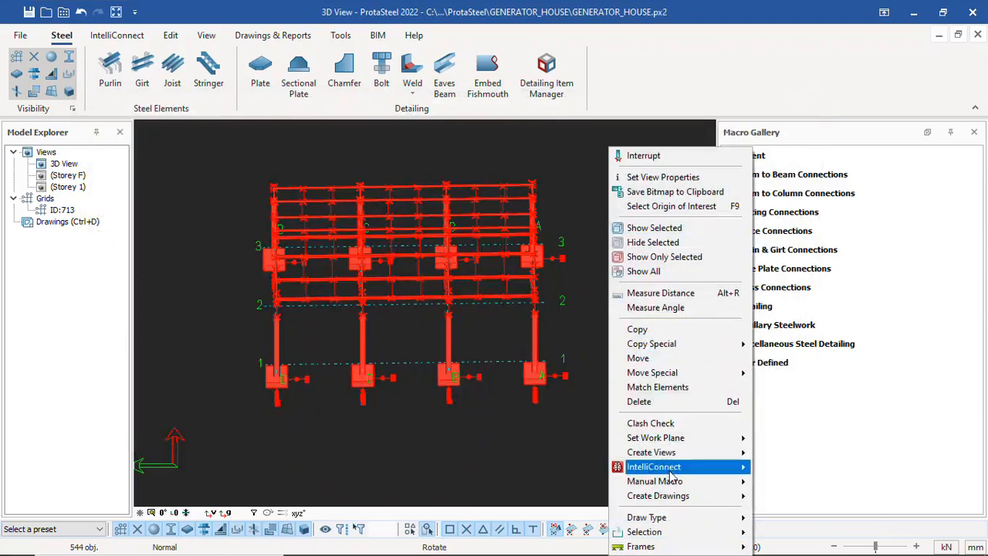
{"action": "mouse_move", "coordinate": [669, 469]}
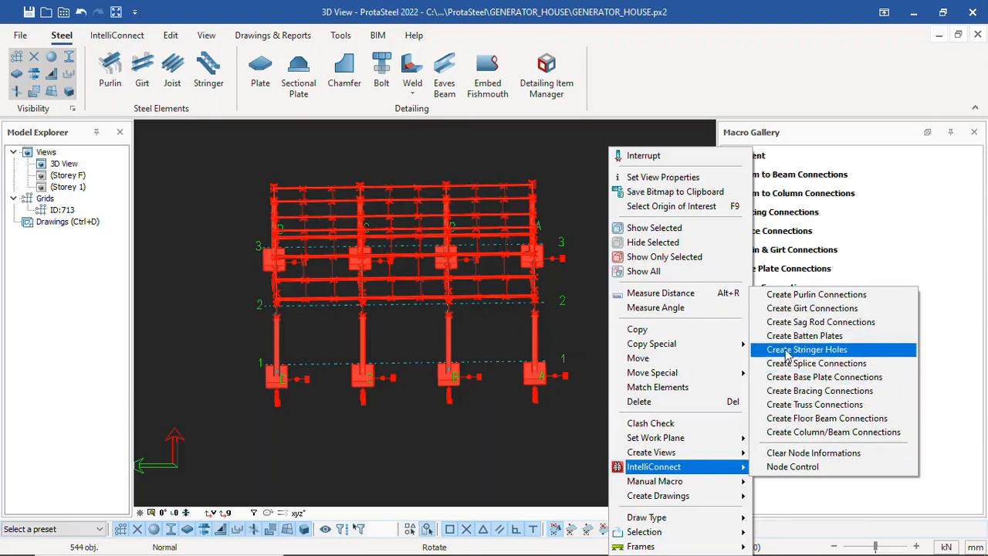
{"action": "left_click", "coordinate": [814, 322]}
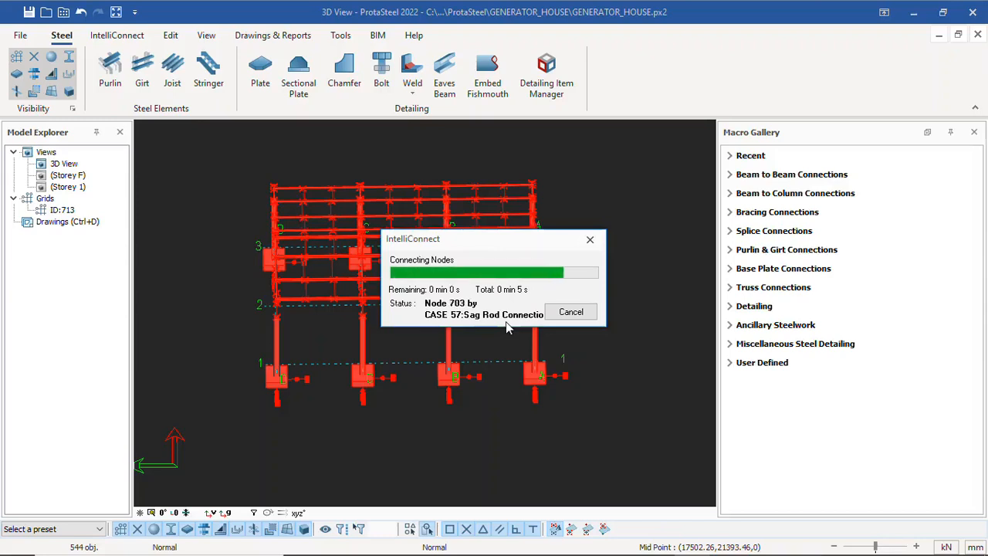
{"action": "scroll", "coordinate": [339, 309], "scroll_direction": "down", "scroll_amount": 13}
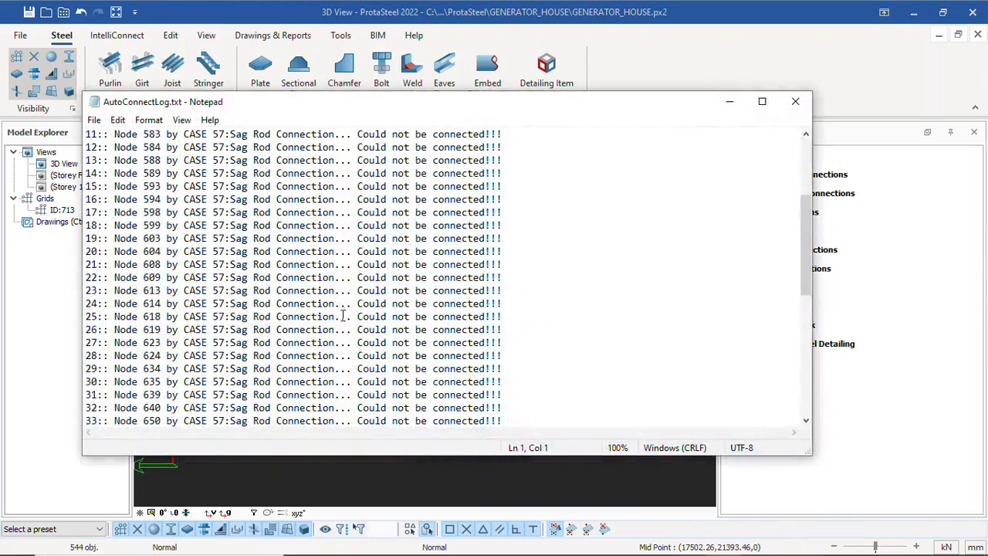
{"action": "left_click", "coordinate": [796, 101]}
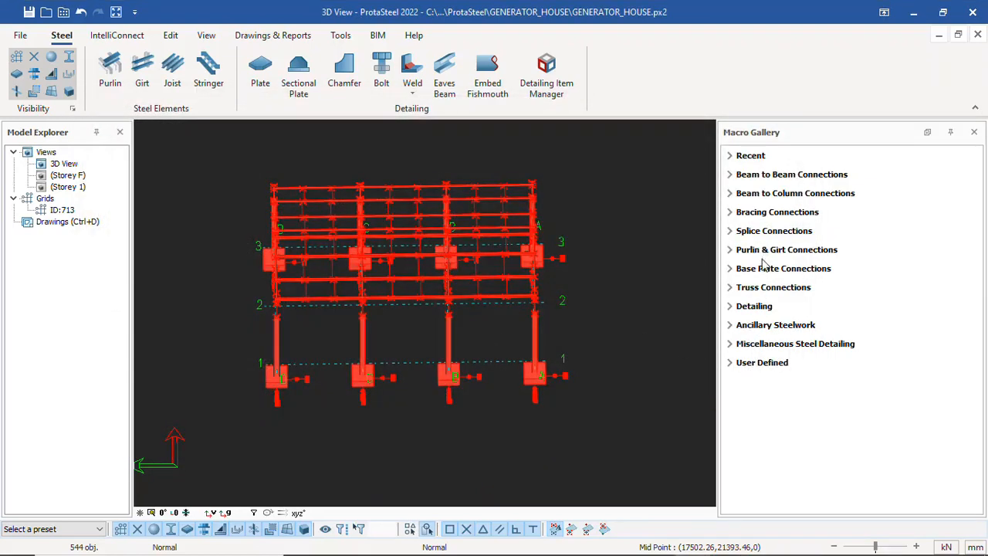
Step: Run IntelliConnect truss connections for the whole model with a specified gusset plate thickness, and read through the connection log
{"action": "scroll", "coordinate": [399, 286], "scroll_direction": "up", "scroll_amount": 5}
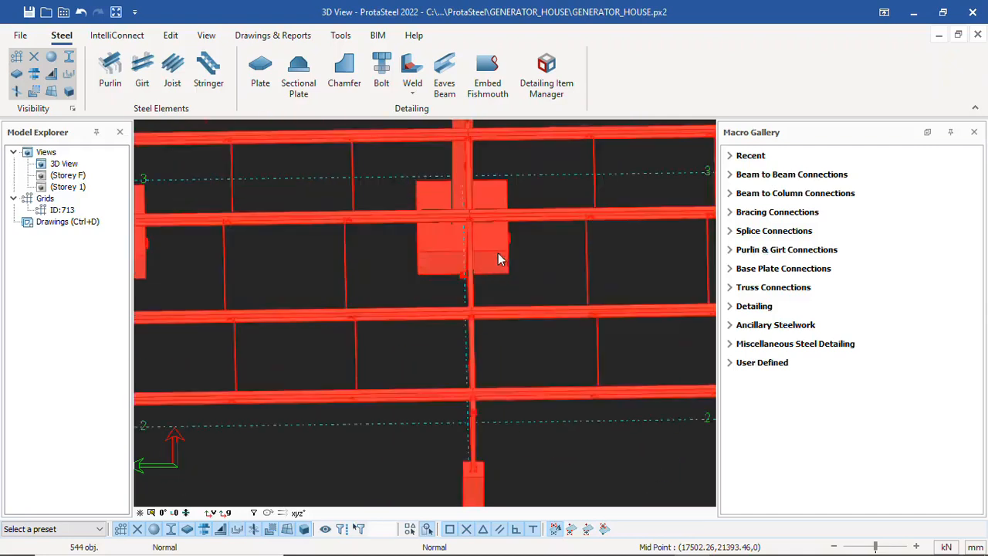
{"action": "scroll", "coordinate": [498, 253], "scroll_direction": "down", "scroll_amount": 3}
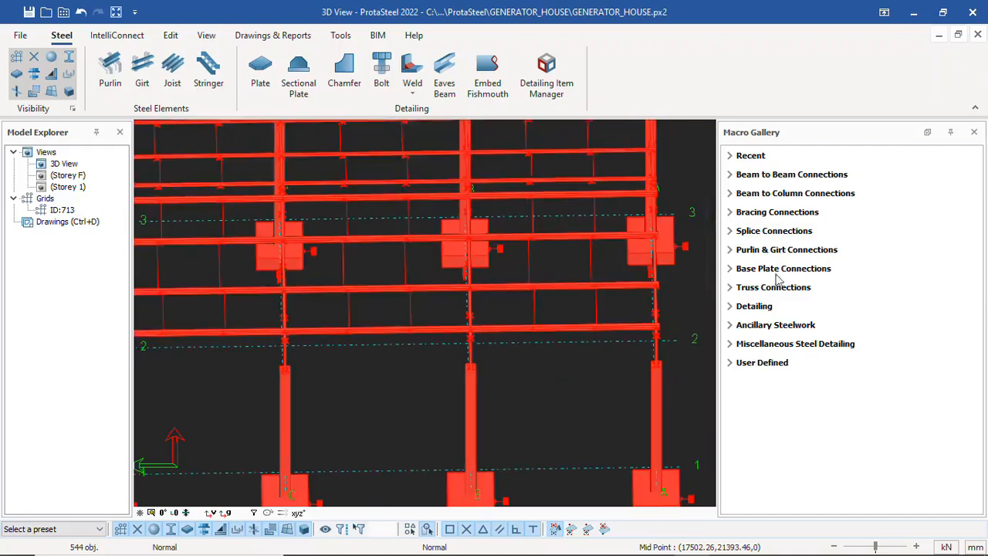
{"action": "right_click", "coordinate": [565, 245]}
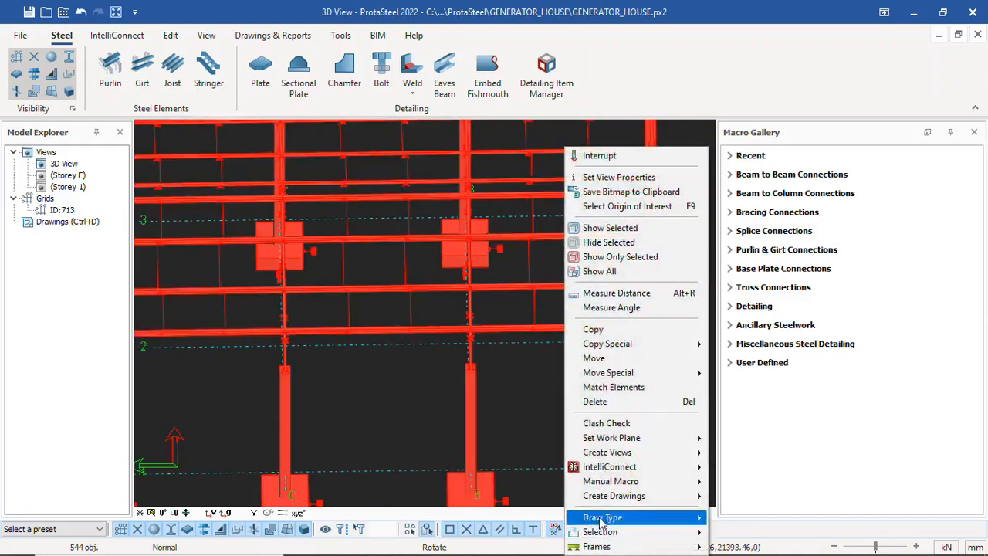
{"action": "mouse_move", "coordinate": [617, 472]}
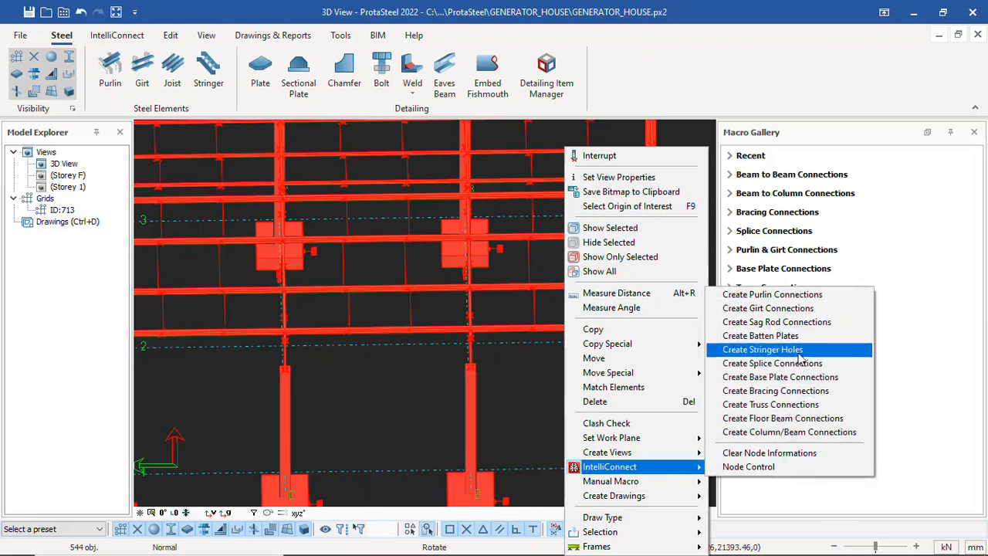
{"action": "left_click", "coordinate": [748, 410]}
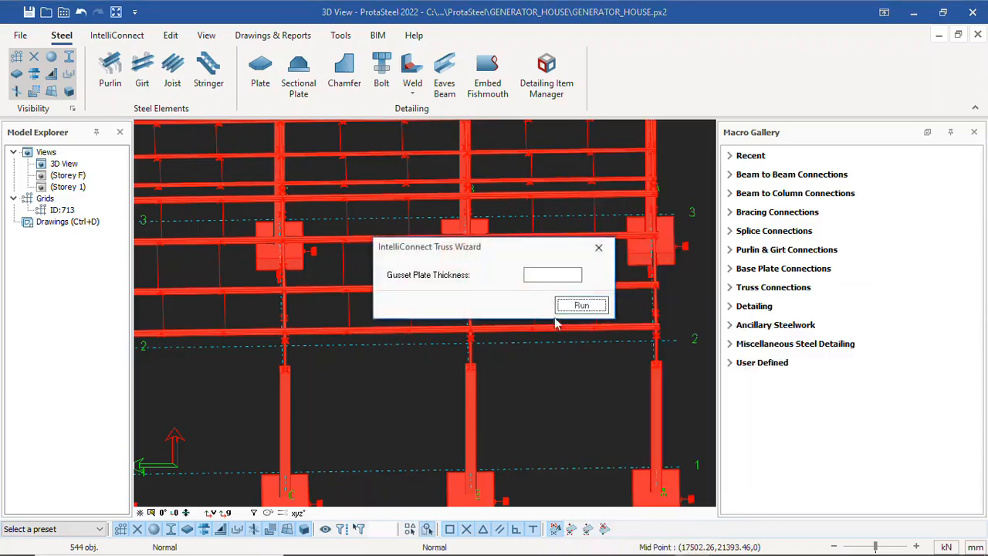
{"action": "left_click", "coordinate": [548, 274]}
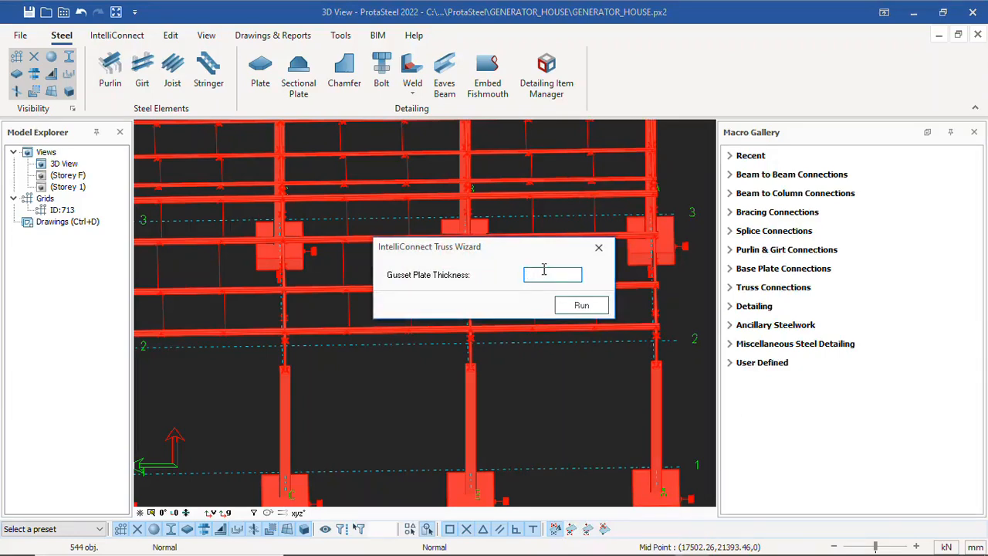
{"action": "left_click", "coordinate": [581, 307]}
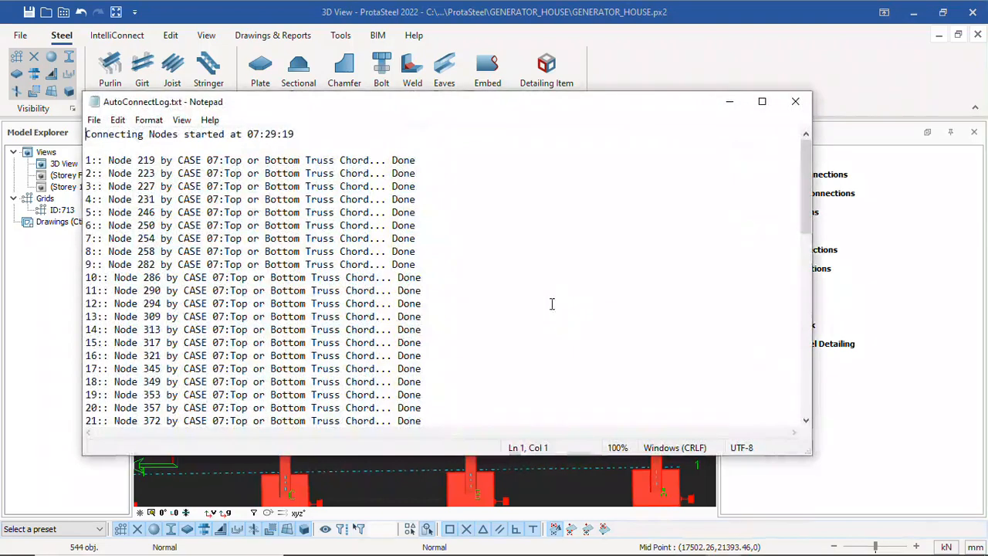
{"action": "scroll", "coordinate": [344, 271], "scroll_direction": "down", "scroll_amount": 7}
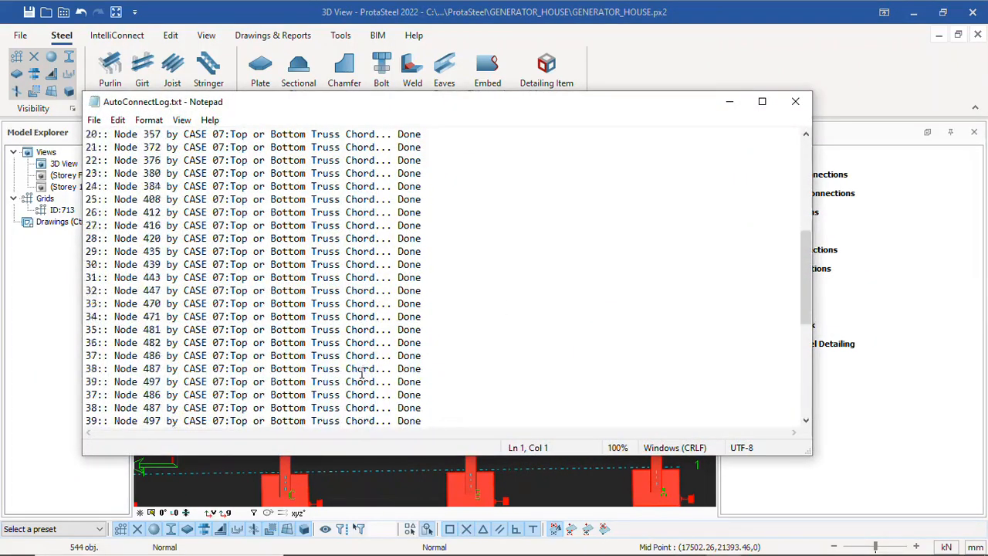
{"action": "scroll", "coordinate": [363, 376], "scroll_direction": "up", "scroll_amount": 6}
{"action": "scroll", "coordinate": [364, 376], "scroll_direction": "up", "scroll_amount": 1}
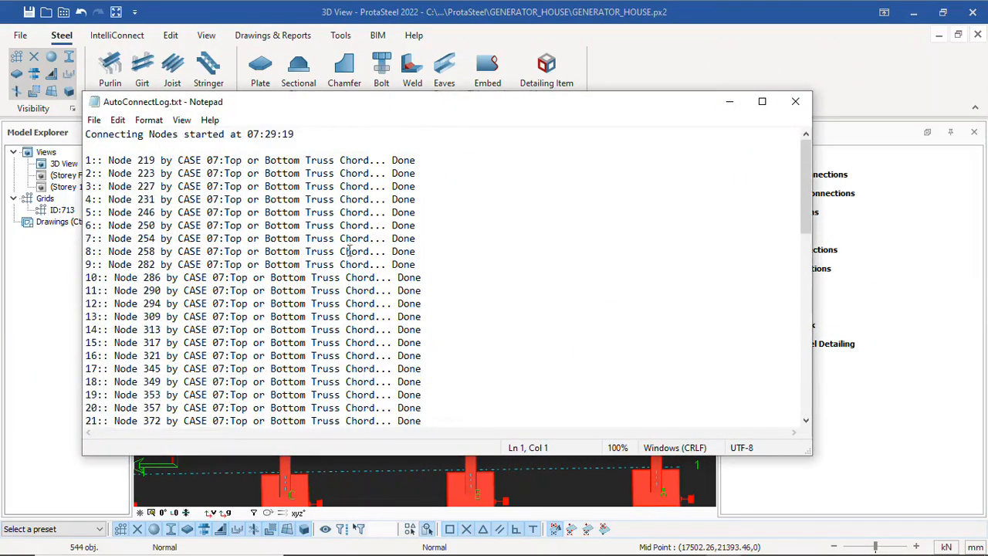
{"action": "left_click", "coordinate": [795, 101]}
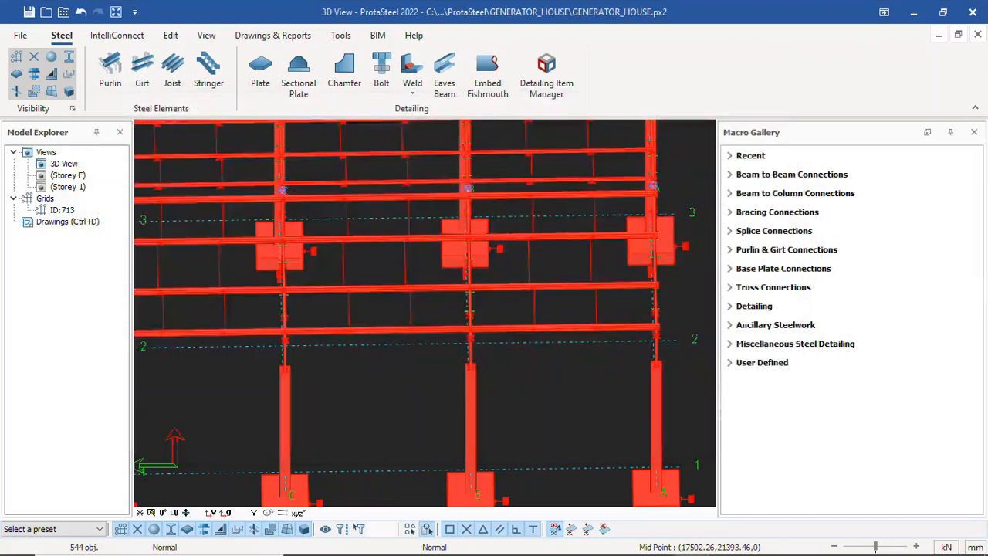
Step: Examine the gusset plates at the top and bottom chord nodes of the trusses and the purlin ends resting on them
{"action": "scroll", "coordinate": [567, 224], "scroll_direction": "down", "scroll_amount": 5}
{"action": "scroll", "coordinate": [547, 206], "scroll_direction": "up", "scroll_amount": 4}
{"action": "scroll", "coordinate": [494, 184], "scroll_direction": "up", "scroll_amount": 3}
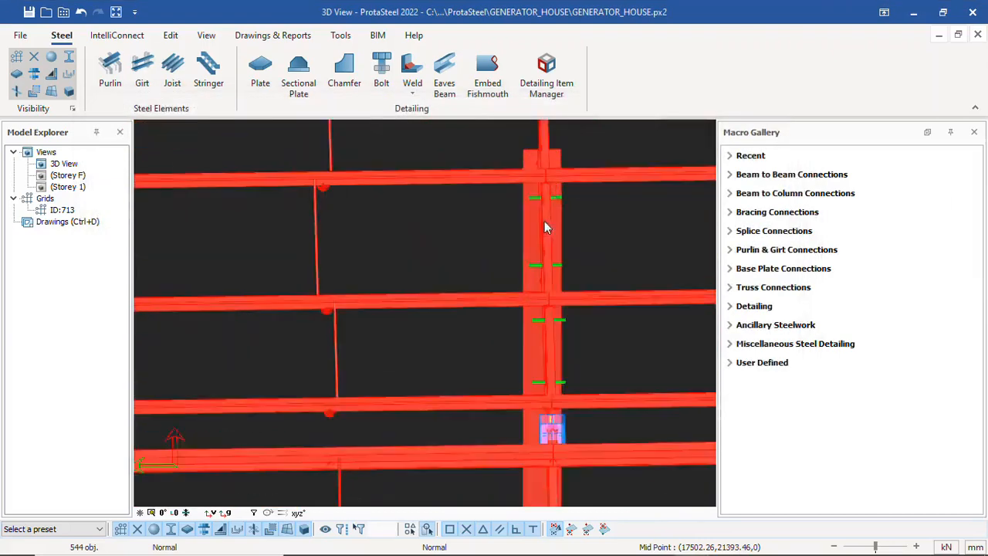
{"action": "scroll", "coordinate": [547, 223], "scroll_direction": "down", "scroll_amount": 4}
{"action": "middle_click_drag", "start_coordinate": [489, 369], "coordinate": [514, 217]}
{"action": "scroll", "coordinate": [490, 195], "scroll_direction": "up", "scroll_amount": 4}
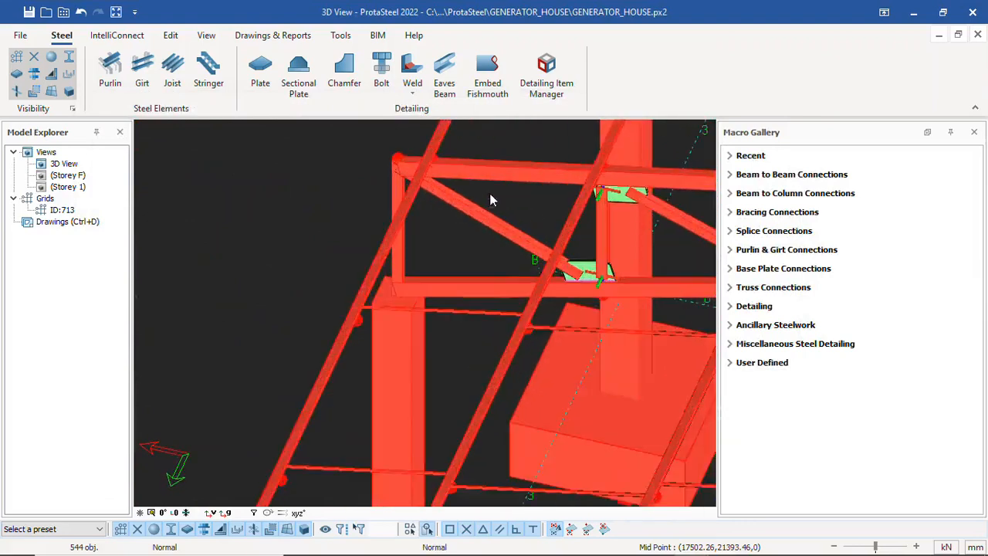
{"action": "scroll", "coordinate": [615, 265], "scroll_direction": "down", "scroll_amount": 2}
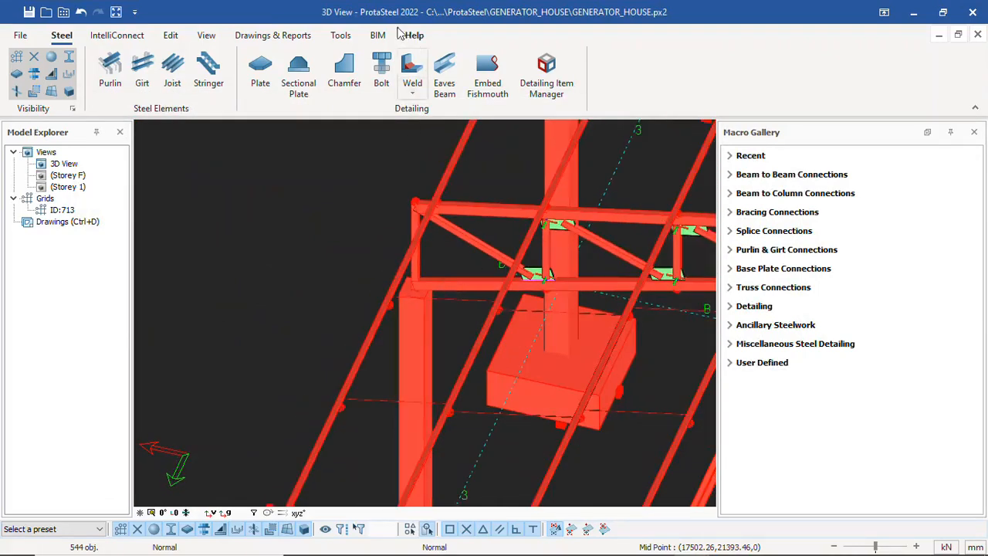
{"action": "scroll", "coordinate": [461, 231], "scroll_direction": "up", "scroll_amount": 6}
{"action": "scroll", "coordinate": [416, 265], "scroll_direction": "up", "scroll_amount": 8}
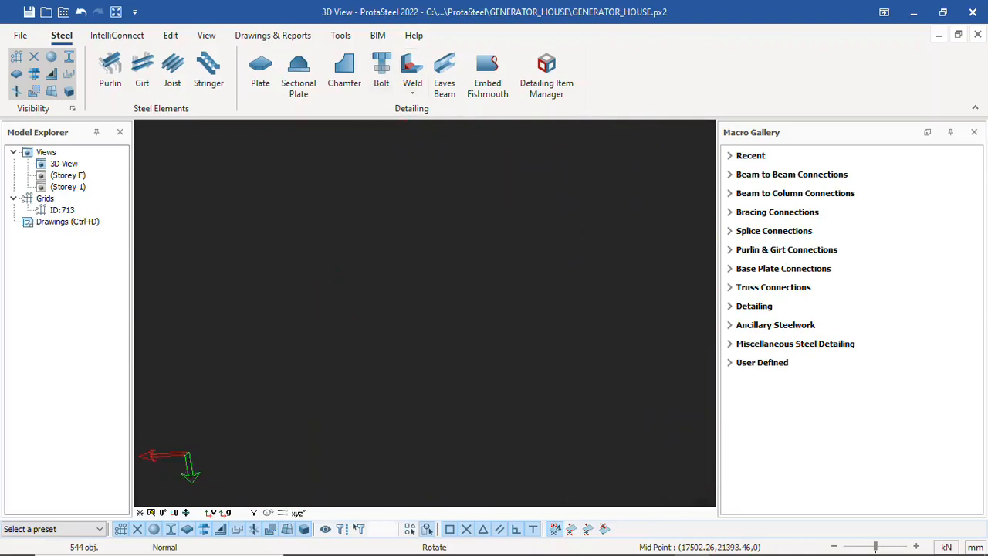
{"action": "scroll", "coordinate": [526, 305], "scroll_direction": "down", "scroll_amount": 2}
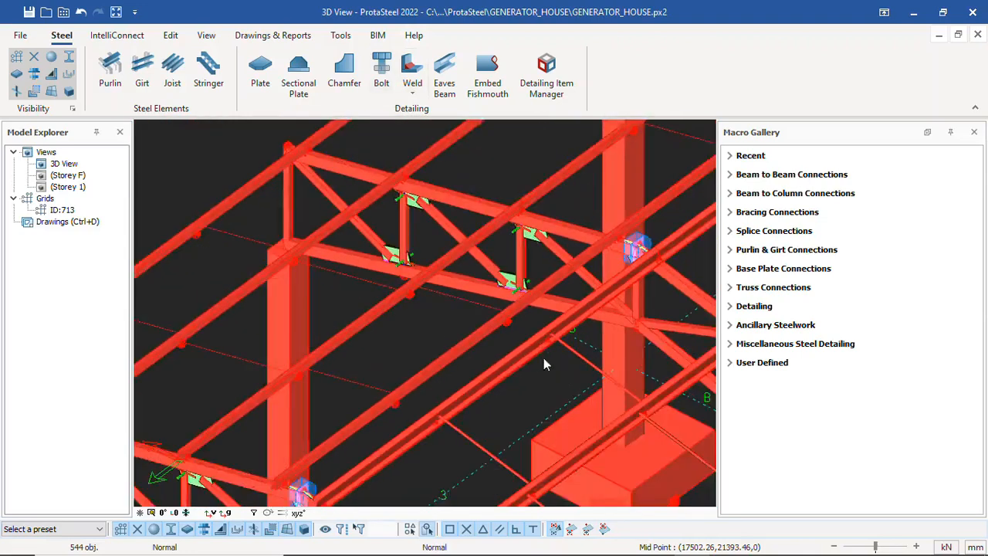
{"action": "mouse_move", "coordinate": [543, 357]}
{"action": "middle_mouse_down"}
{"action": "mouse_move", "coordinate": [533, 298]}
{"action": "mouse_move", "coordinate": [535, 349]}
{"action": "middle_mouse_up"}
{"action": "scroll", "coordinate": [454, 394], "scroll_direction": "up", "scroll_amount": 8}
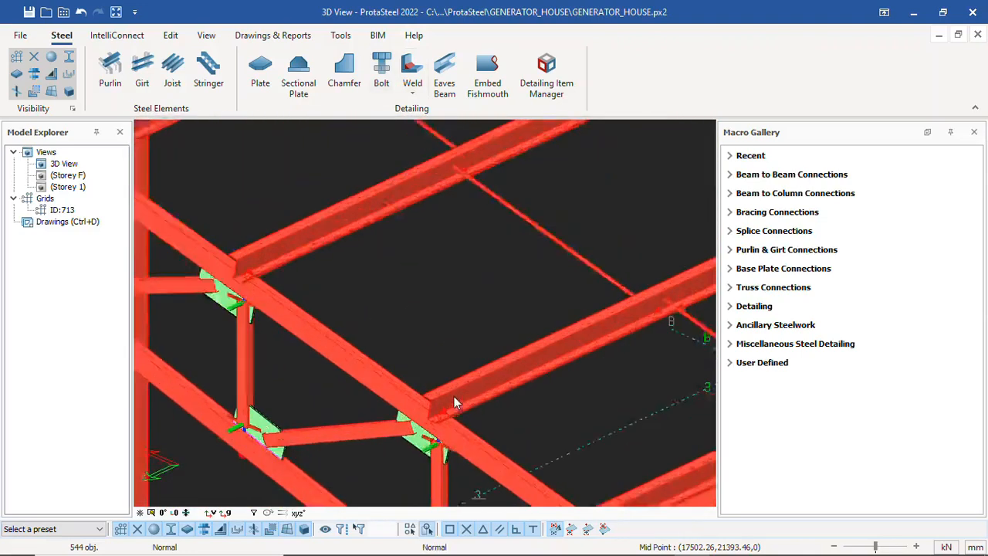
{"action": "scroll", "coordinate": [364, 247], "scroll_direction": "down", "scroll_amount": 8}
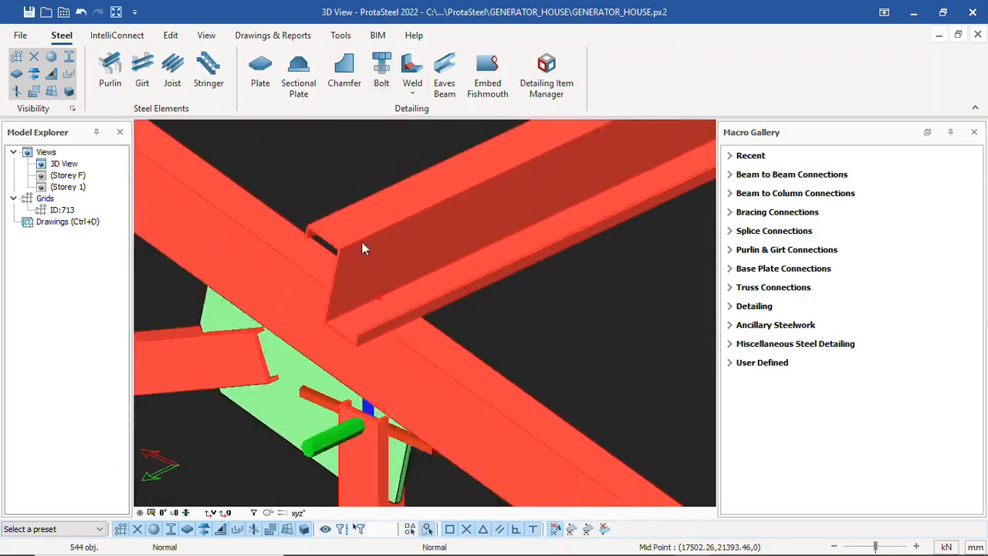
{"action": "mouse_move", "coordinate": [404, 347]}
{"action": "middle_mouse_down"}
{"action": "mouse_move", "coordinate": [421, 297]}
{"action": "mouse_move", "coordinate": [397, 342]}
{"action": "middle_mouse_up"}
{"action": "scroll", "coordinate": [388, 321], "scroll_direction": "down", "scroll_amount": 5}
{"action": "scroll", "coordinate": [309, 282], "scroll_direction": "up", "scroll_amount": 10}
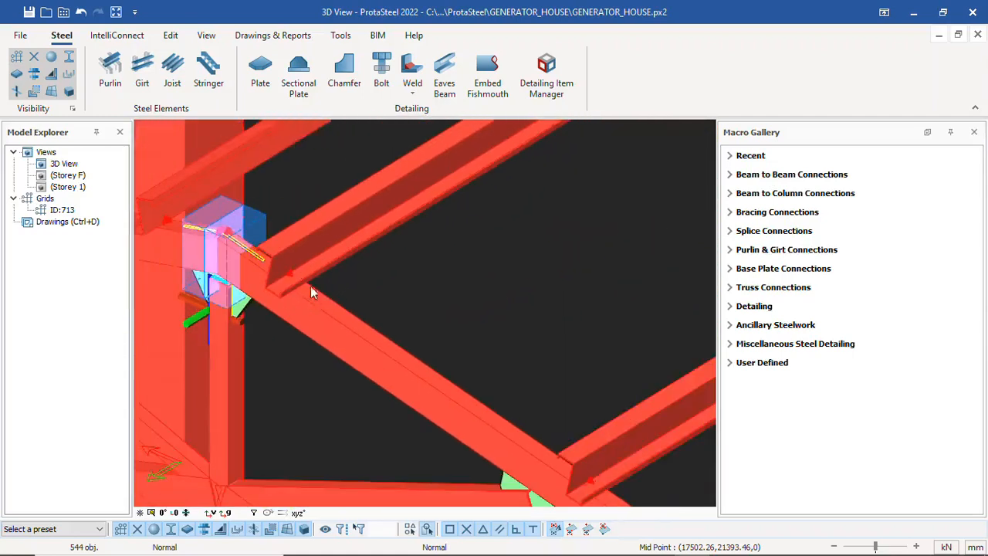
{"action": "scroll", "coordinate": [296, 270], "scroll_direction": "down", "scroll_amount": 3}
{"action": "scroll", "coordinate": [459, 309], "scroll_direction": "down", "scroll_amount": 5}
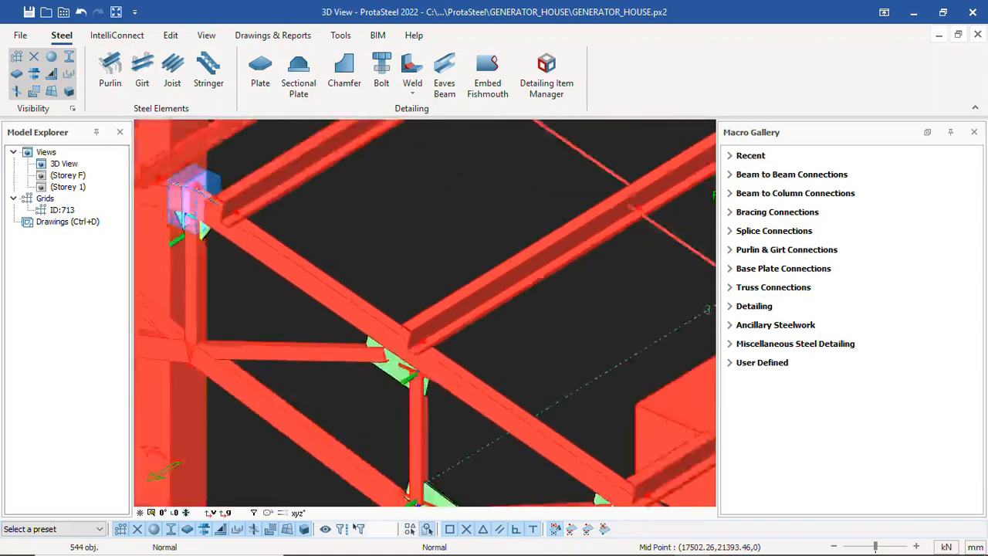
Step: Clear the model selection and inspect the truss gusset connections along the chords in their normal colours
{"action": "key", "text": "Escape"}
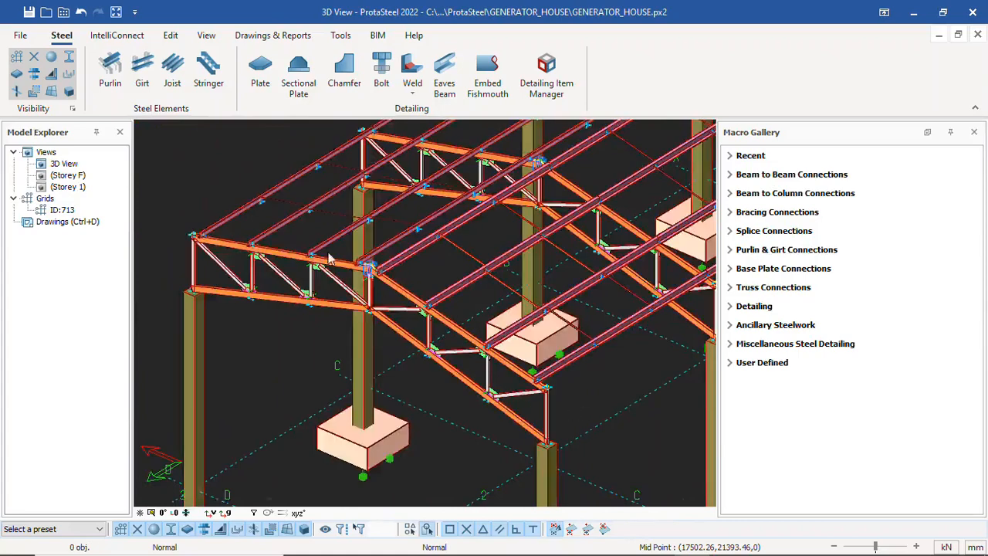
{"action": "scroll", "coordinate": [365, 266], "scroll_direction": "up", "scroll_amount": 5}
{"action": "scroll", "coordinate": [391, 243], "scroll_direction": "down", "scroll_amount": 3}
{"action": "scroll", "coordinate": [489, 388], "scroll_direction": "up", "scroll_amount": 3}
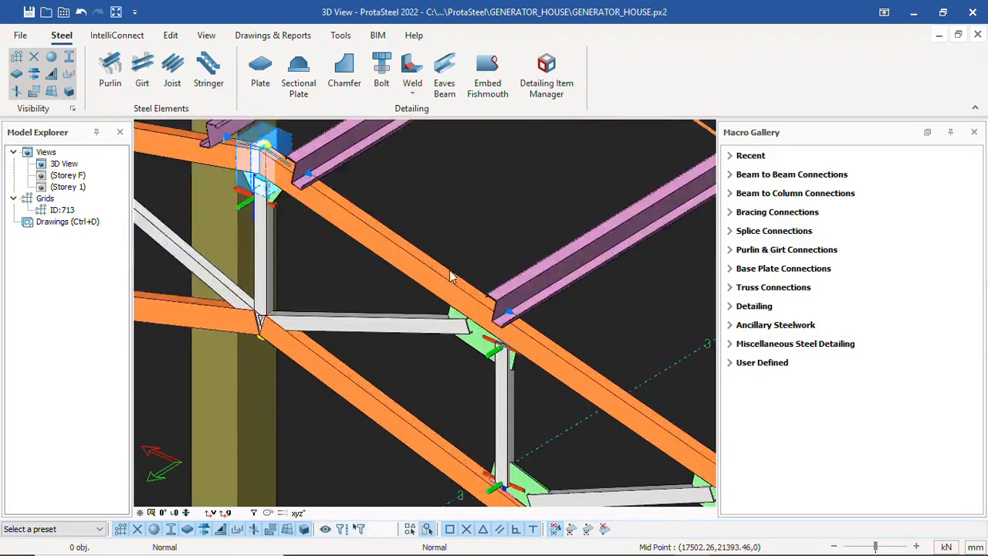
{"action": "scroll", "coordinate": [489, 388], "scroll_direction": "down", "scroll_amount": 2}
{"action": "scroll", "coordinate": [489, 388], "scroll_direction": "up", "scroll_amount": 5}
{"action": "scroll", "coordinate": [461, 287], "scroll_direction": "down", "scroll_amount": 6}
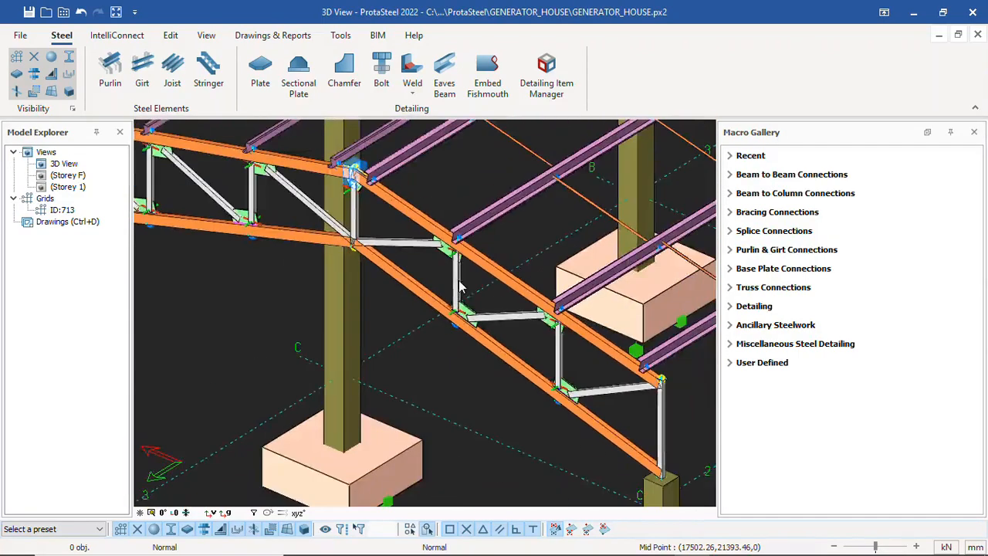
{"action": "middle_click_drag", "start_coordinate": [484, 337], "coordinate": [402, 343]}
{"action": "scroll", "coordinate": [461, 348], "scroll_direction": "down", "scroll_amount": 6}
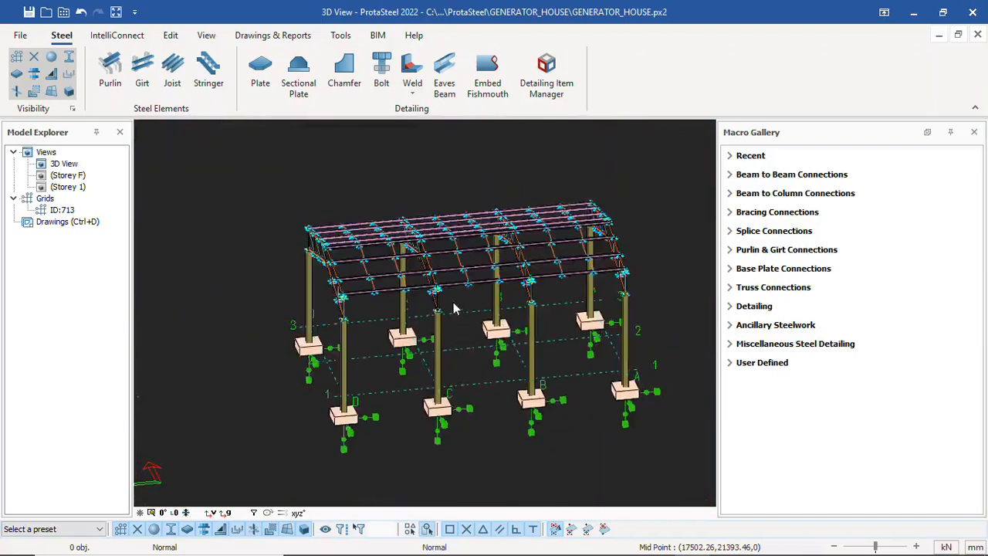
Step: Select the entire model and perform part numbering with Do Numbering set to YES and Renumber All set to Modified
{"action": "scroll", "coordinate": [309, 239], "scroll_direction": "up", "scroll_amount": 2}
{"action": "scroll", "coordinate": [309, 240], "scroll_direction": "down", "scroll_amount": 1}
{"action": "middle_click_drag", "start_coordinate": [309, 240], "coordinate": [337, 222]}
{"action": "left_click_drag", "start_coordinate": [236, 144], "coordinate": [617, 428]}
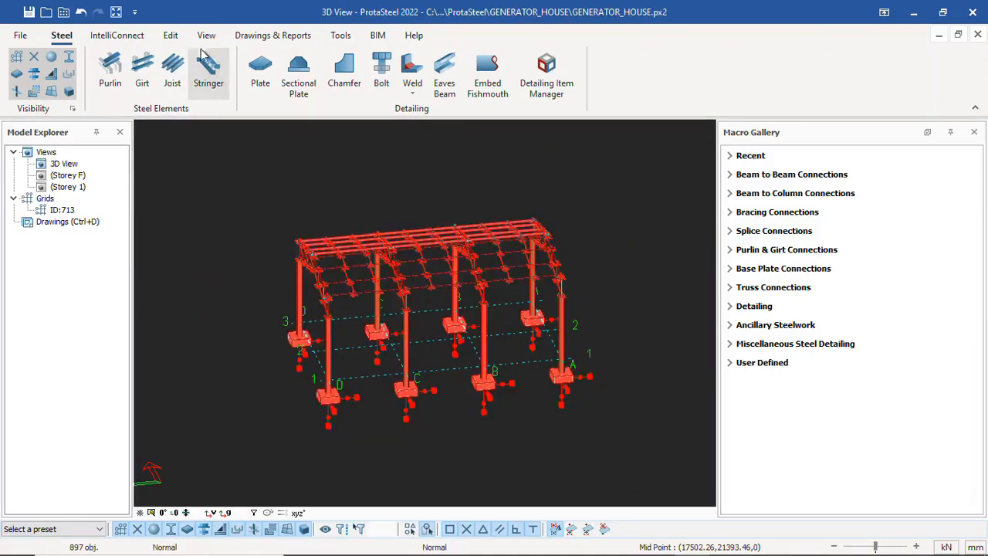
{"action": "left_click", "coordinate": [242, 37]}
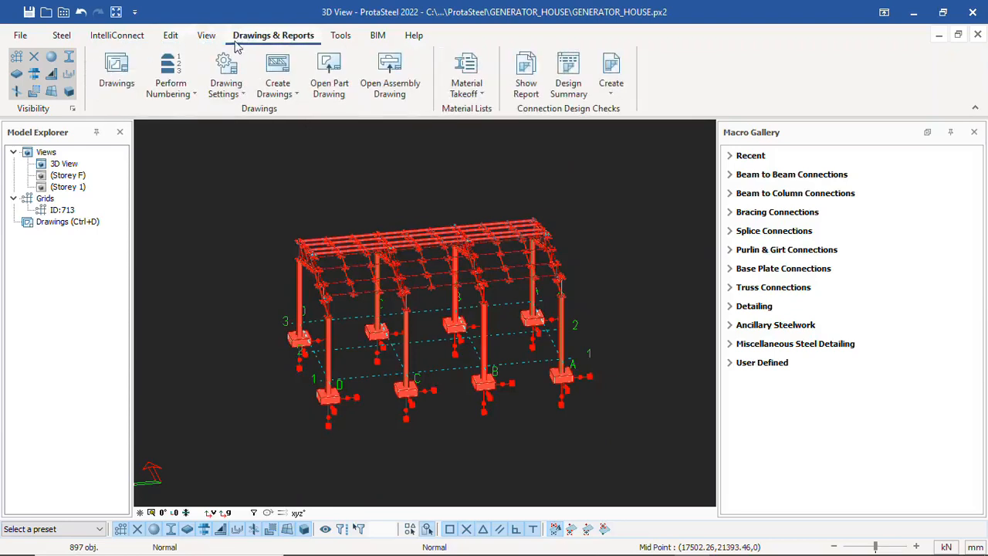
{"action": "left_click", "coordinate": [194, 96]}
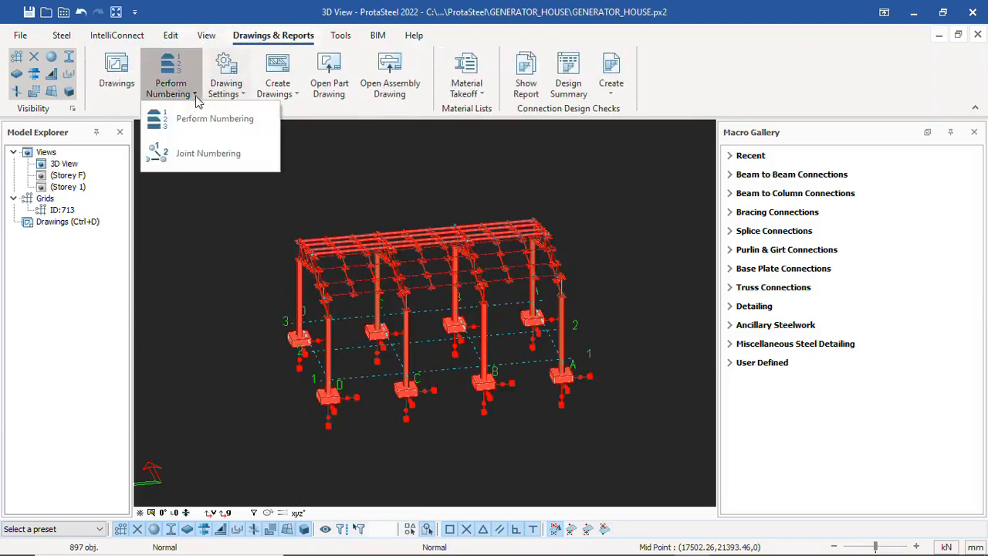
{"action": "left_click", "coordinate": [192, 123]}
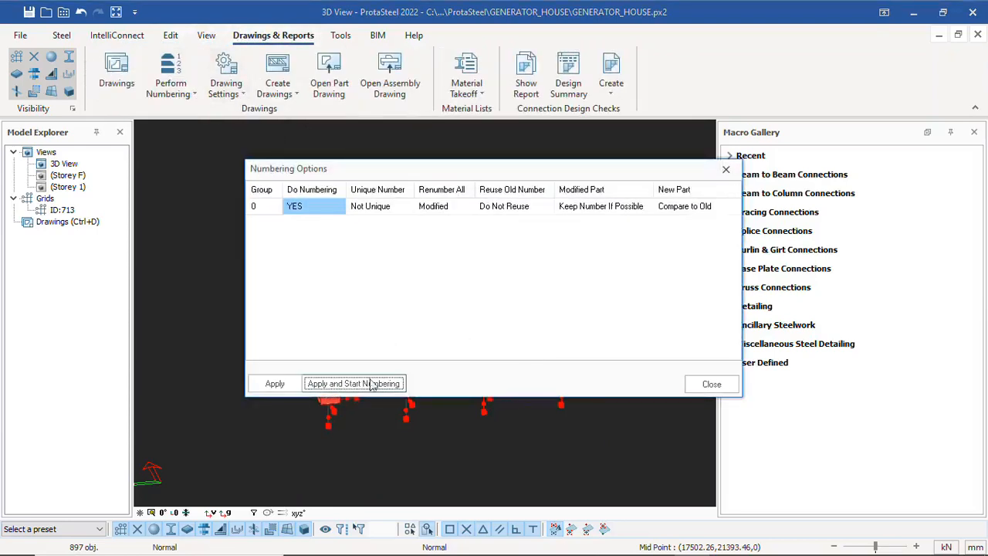
{"action": "left_click", "coordinate": [363, 385]}
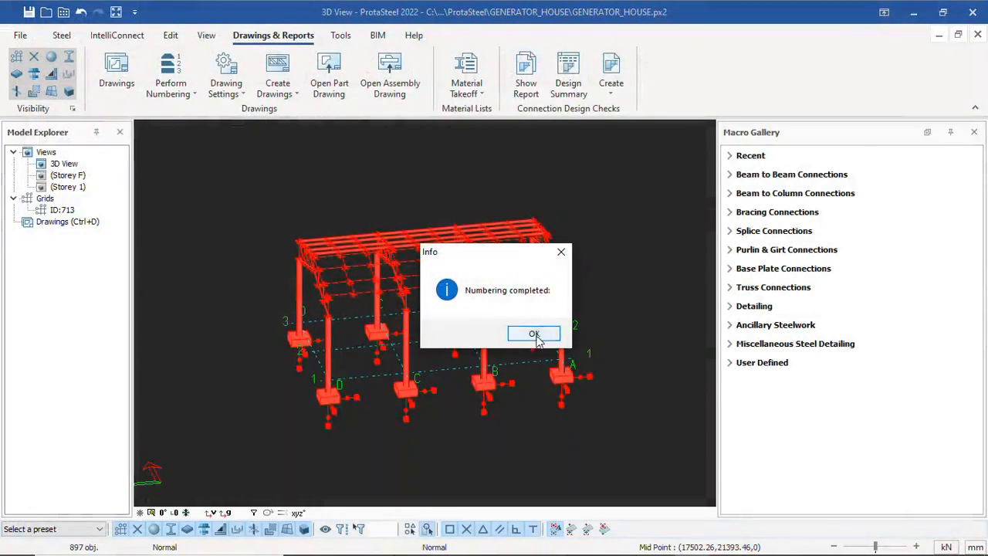
Step: Finish the part numbering and run a clash check on the whole selected model
{"action": "left_click", "coordinate": [536, 335]}
{"action": "left_click", "coordinate": [727, 171]}
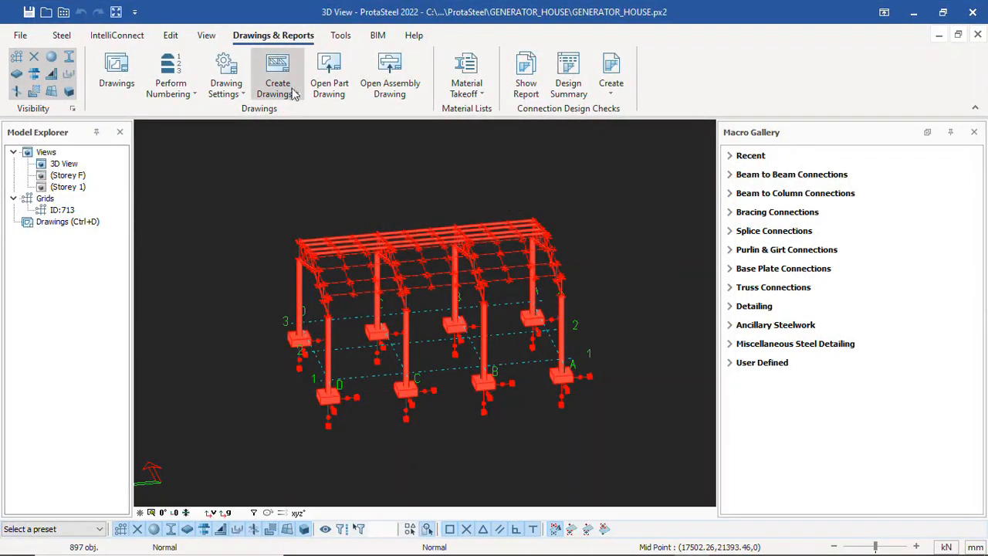
{"action": "left_click", "coordinate": [341, 37]}
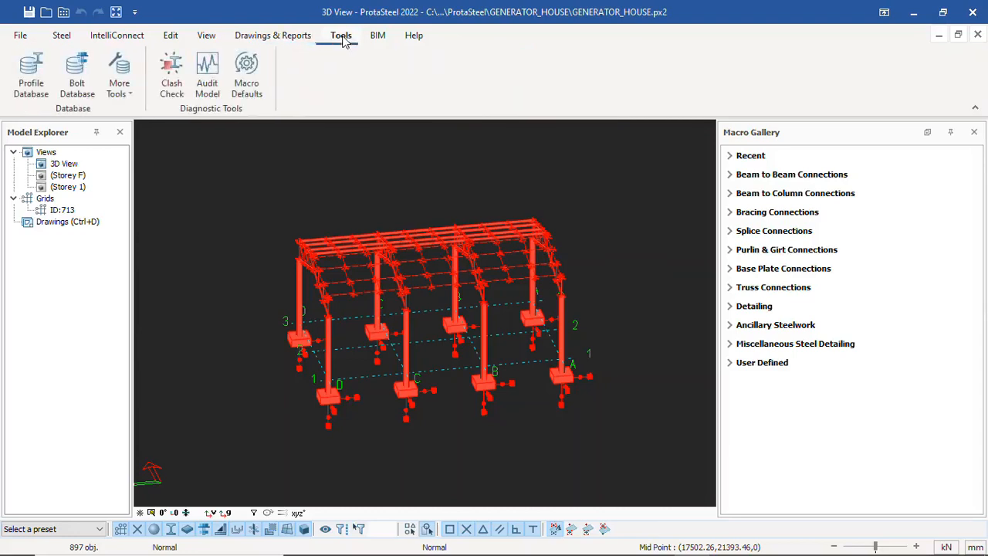
{"action": "left_click", "coordinate": [171, 76]}
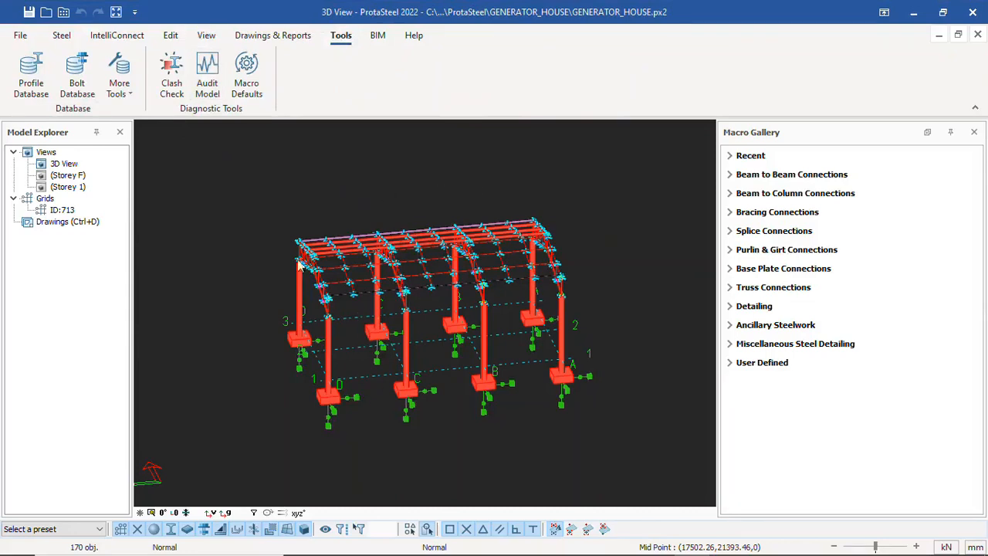
Step: Create assembly drawings for the numbered steel model
{"action": "left_click", "coordinate": [248, 36]}
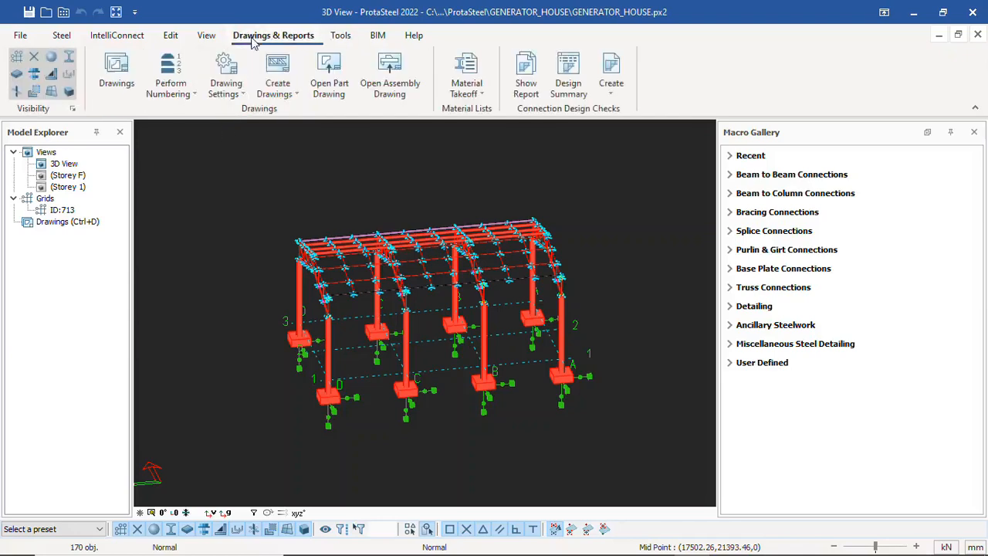
{"action": "left_click", "coordinate": [298, 96]}
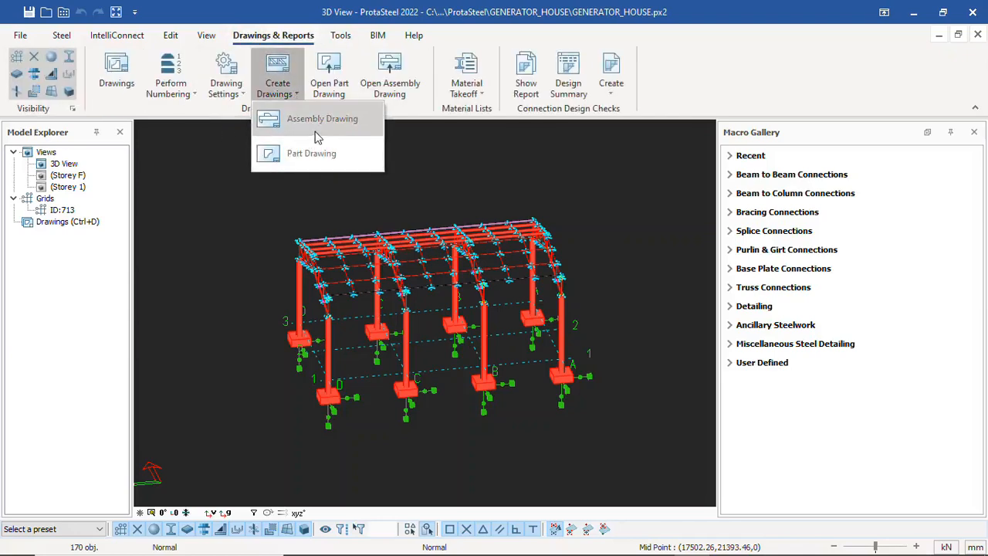
{"action": "left_click", "coordinate": [315, 133]}
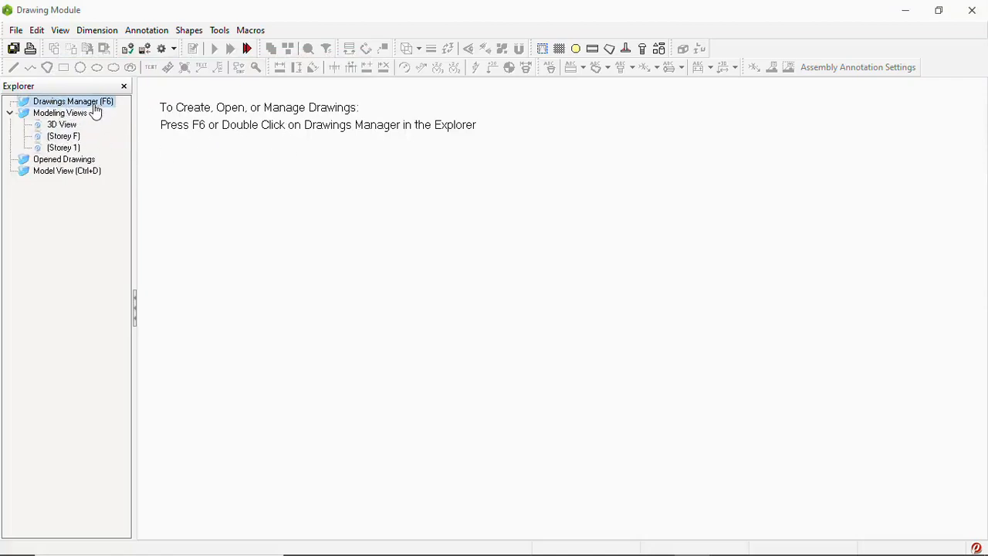
Step: Open drawing 835-156-CE-002 from the Drawings Manager and close the manager to display the sheet
{"action": "double_click", "coordinate": [94, 111]}
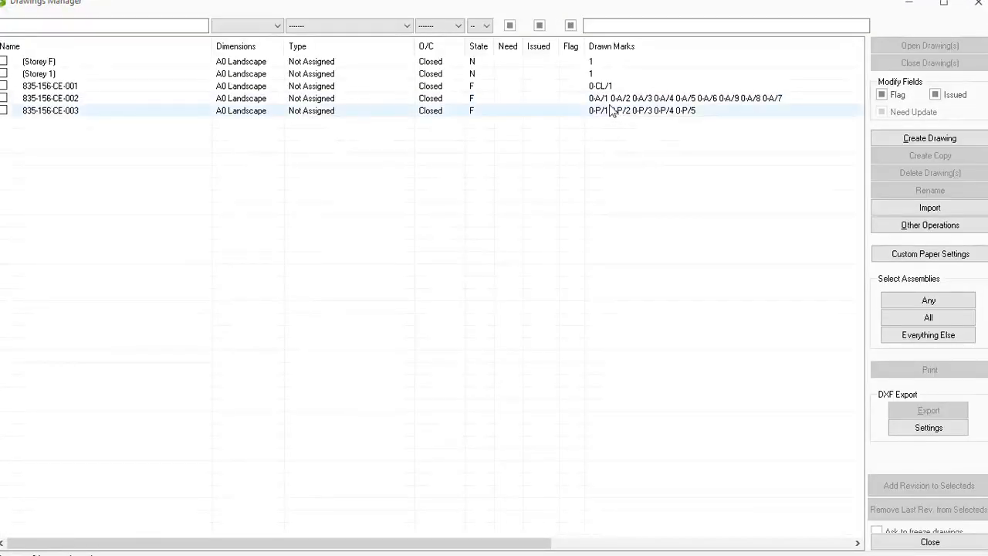
{"action": "double_click", "coordinate": [606, 99]}
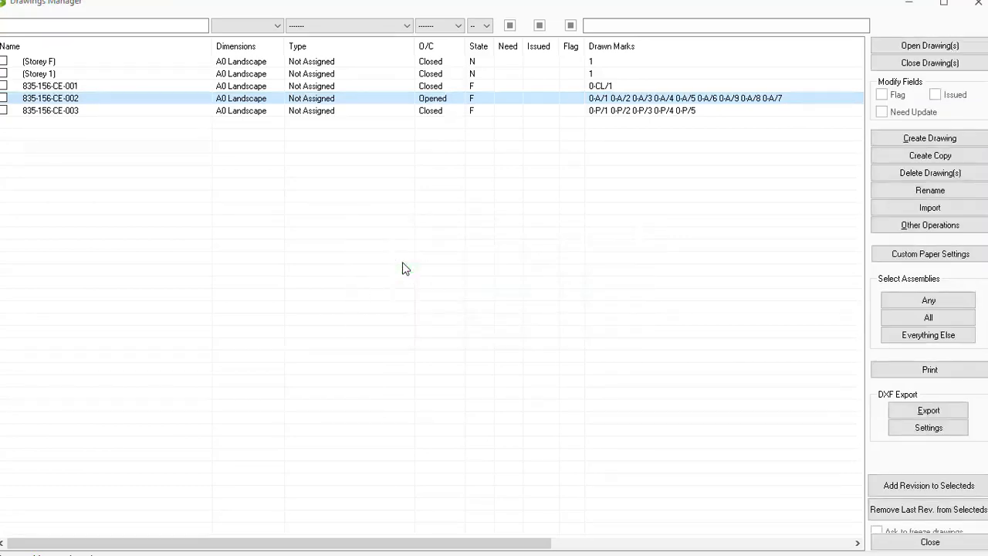
{"action": "left_click", "coordinate": [981, 5]}
Step: Examine the assembly details on sheet 835-156-CE-002, including the truss chord assembly, its sections, the small member details and the overall layout
{"action": "scroll", "coordinate": [550, 339], "scroll_direction": "up", "scroll_amount": 2}
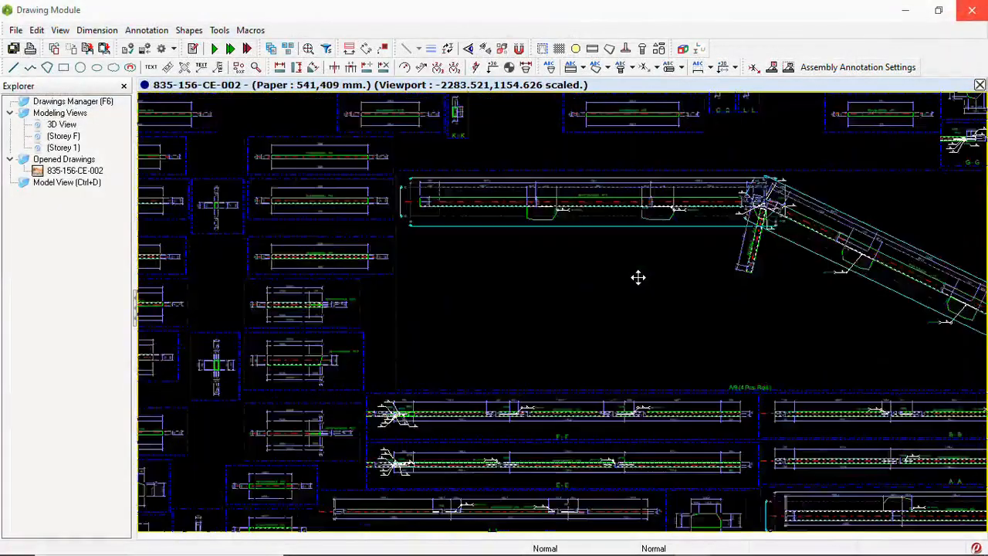
{"action": "middle_click_drag", "start_coordinate": [639, 277], "coordinate": [712, 249]}
{"action": "scroll", "coordinate": [774, 277], "scroll_direction": "up", "scroll_amount": 6}
{"action": "scroll", "coordinate": [576, 222], "scroll_direction": "down", "scroll_amount": 5}
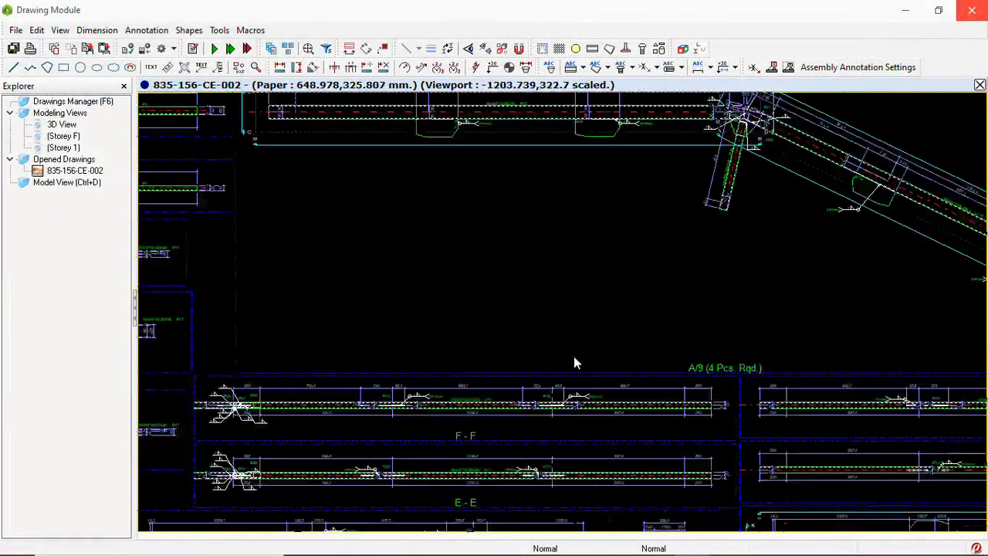
{"action": "scroll", "coordinate": [574, 363], "scroll_direction": "up", "scroll_amount": 5}
{"action": "scroll", "coordinate": [574, 301], "scroll_direction": "down", "scroll_amount": 4}
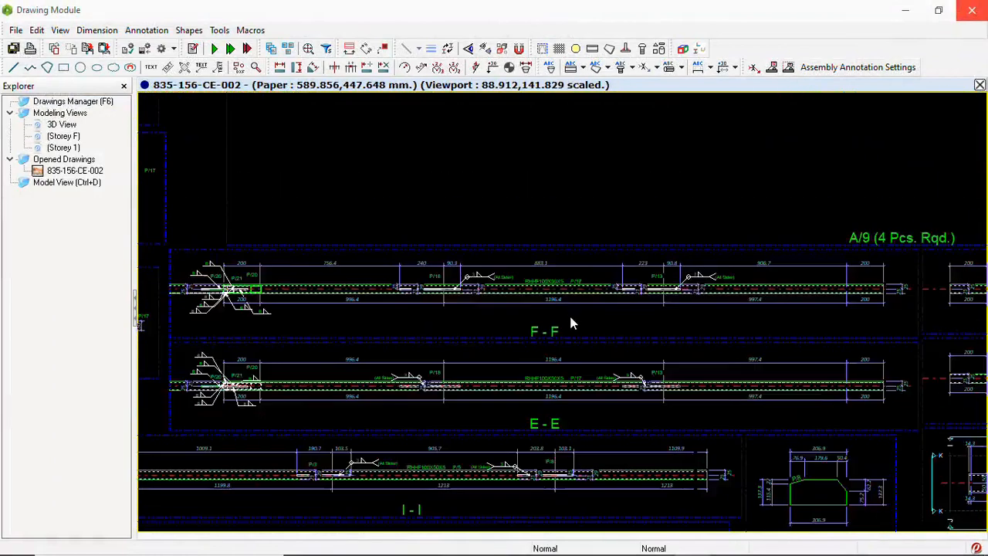
{"action": "scroll", "coordinate": [569, 313], "scroll_direction": "down", "scroll_amount": 6}
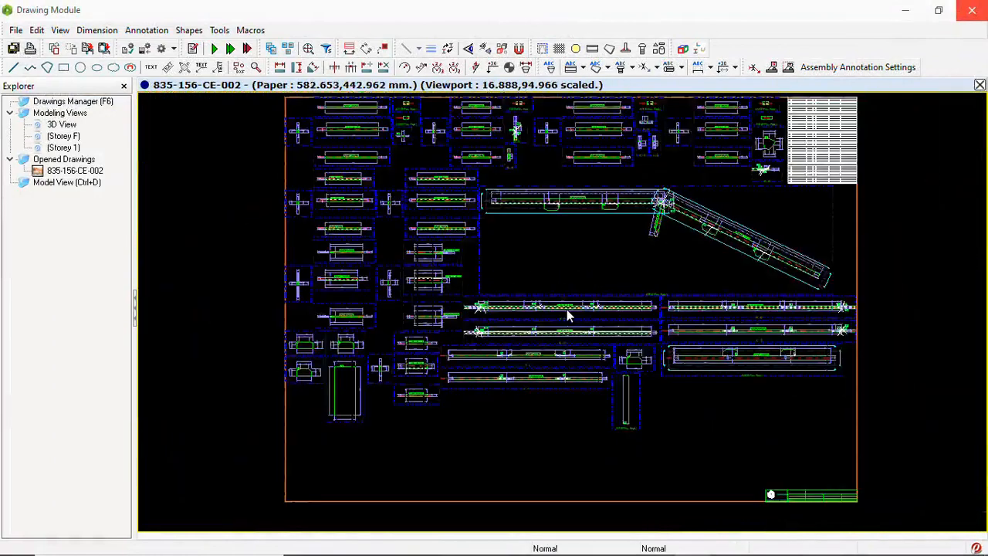
{"action": "scroll", "coordinate": [567, 312], "scroll_direction": "down", "scroll_amount": 1}
{"action": "scroll", "coordinate": [404, 201], "scroll_direction": "up", "scroll_amount": 5}
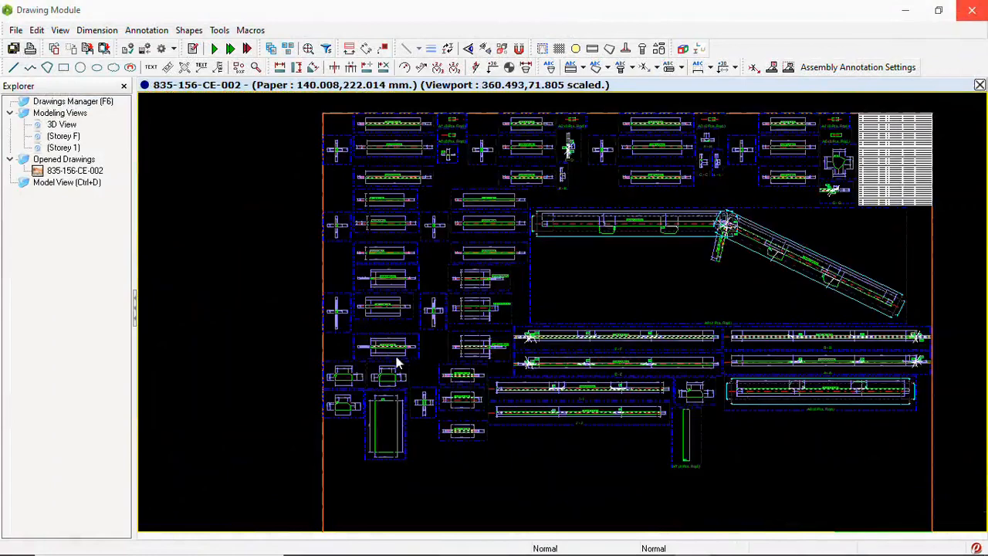
{"action": "scroll", "coordinate": [401, 278], "scroll_direction": "down", "scroll_amount": 2}
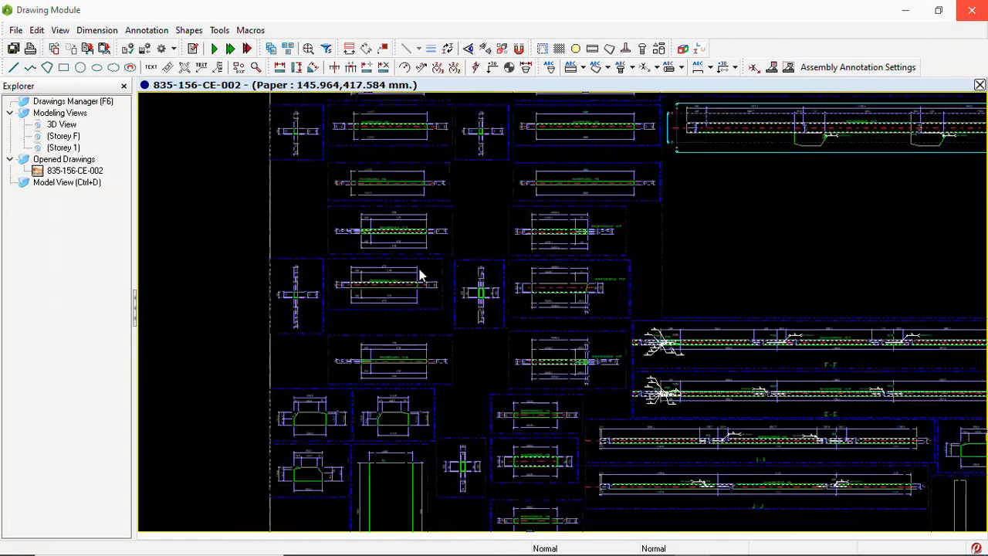
{"action": "scroll", "coordinate": [336, 322], "scroll_direction": "up", "scroll_amount": 3}
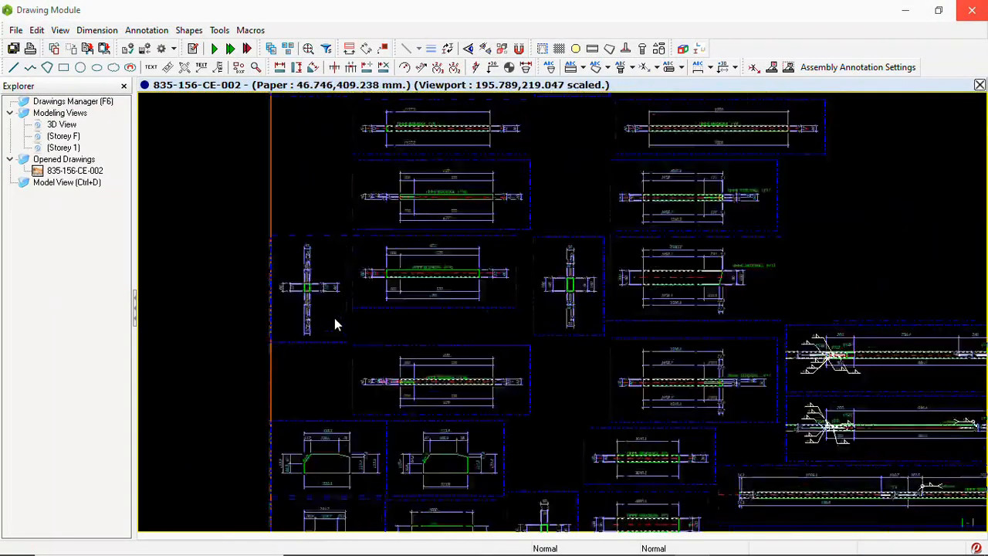
{"action": "scroll", "coordinate": [337, 286], "scroll_direction": "down", "scroll_amount": 1}
{"action": "scroll", "coordinate": [354, 309], "scroll_direction": "down", "scroll_amount": 5}
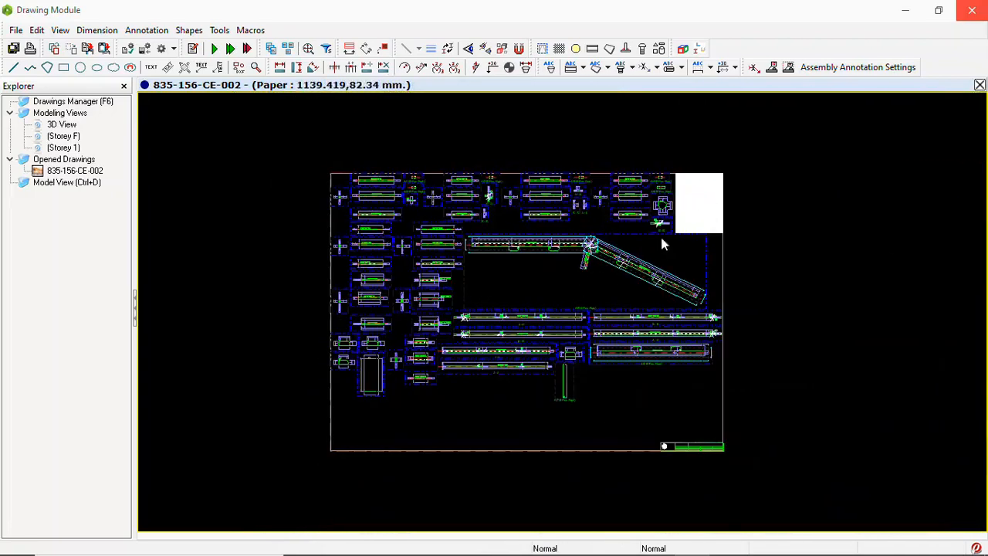
{"action": "scroll", "coordinate": [662, 244], "scroll_direction": "up", "scroll_amount": 1}
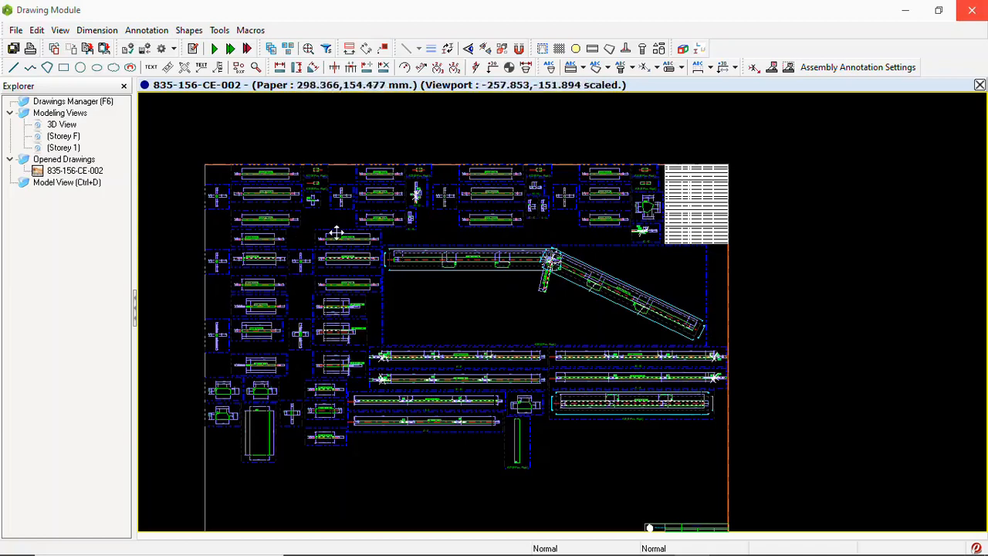
{"action": "scroll", "coordinate": [430, 216], "scroll_direction": "down", "scroll_amount": 1}
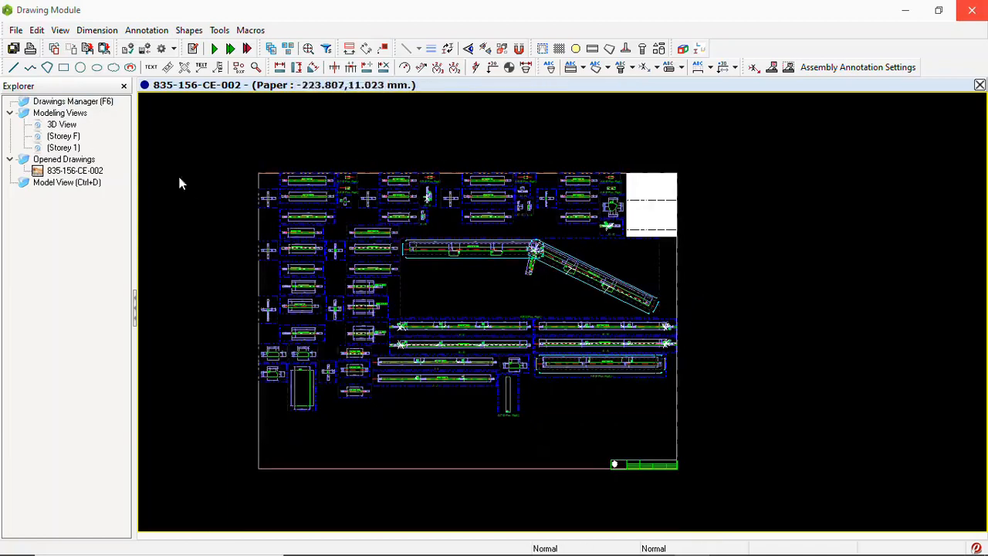
{"action": "left_click", "coordinate": [64, 135]}
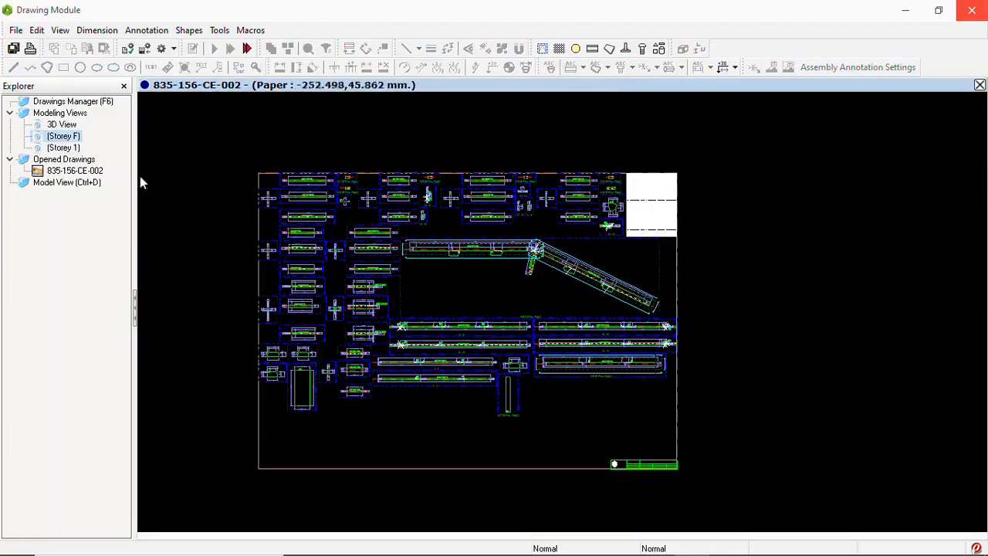
{"action": "left_click", "coordinate": [62, 125]}
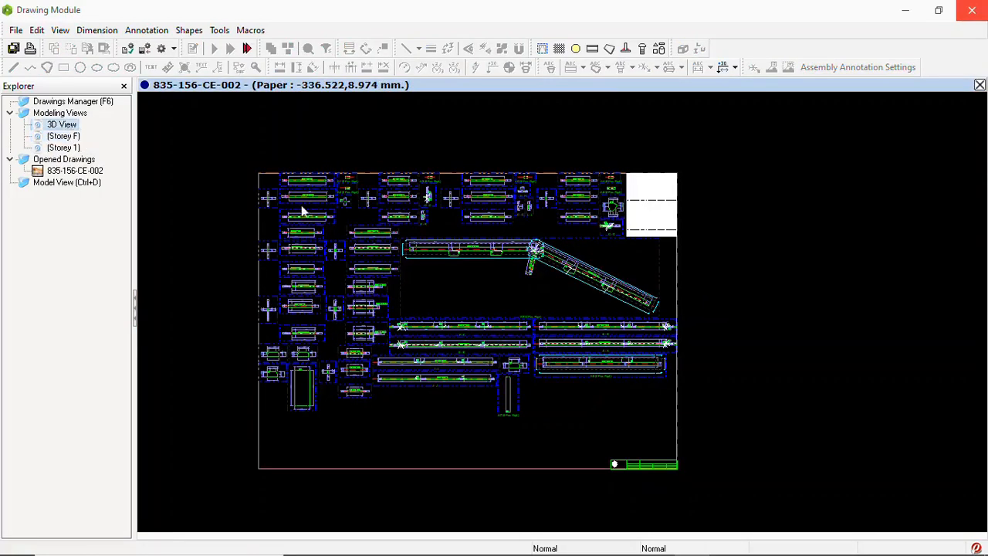
{"action": "left_click", "coordinate": [72, 139]}
{"action": "right_click", "coordinate": [74, 144]}
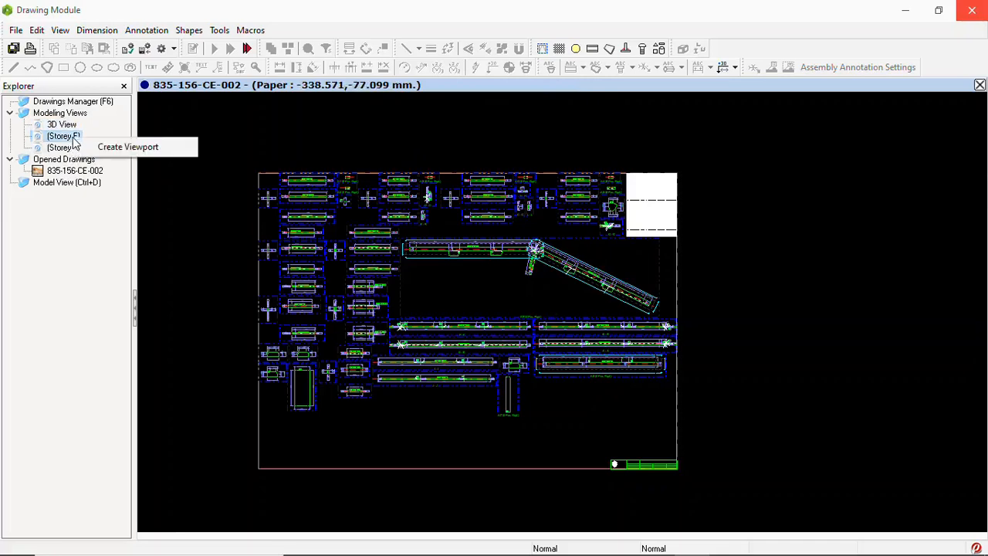
{"action": "left_click", "coordinate": [114, 128]}
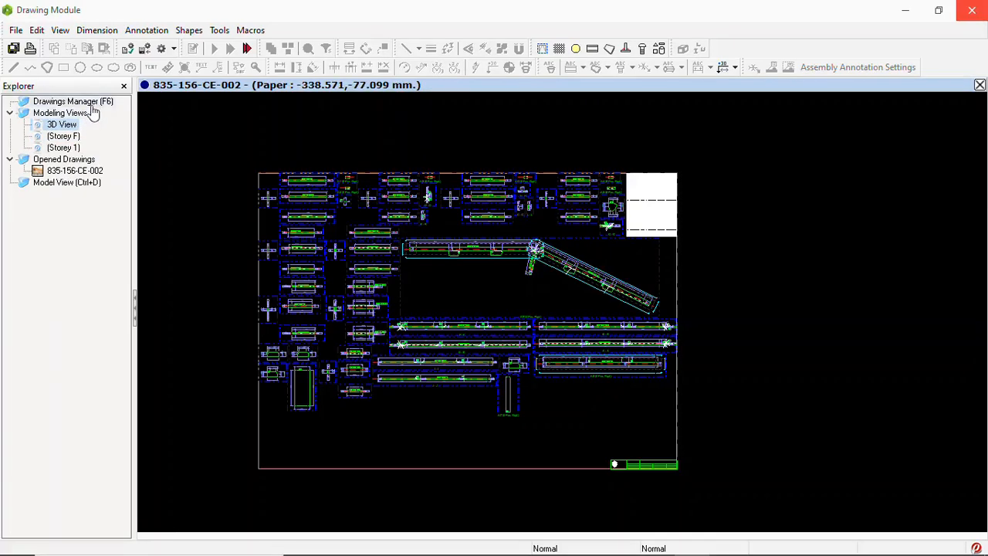
Step: Close drawing 835-156-CE-002 without saving it, and exit the Drawing Module to return to the ProtaSteel model
{"action": "left_click", "coordinate": [980, 85]}
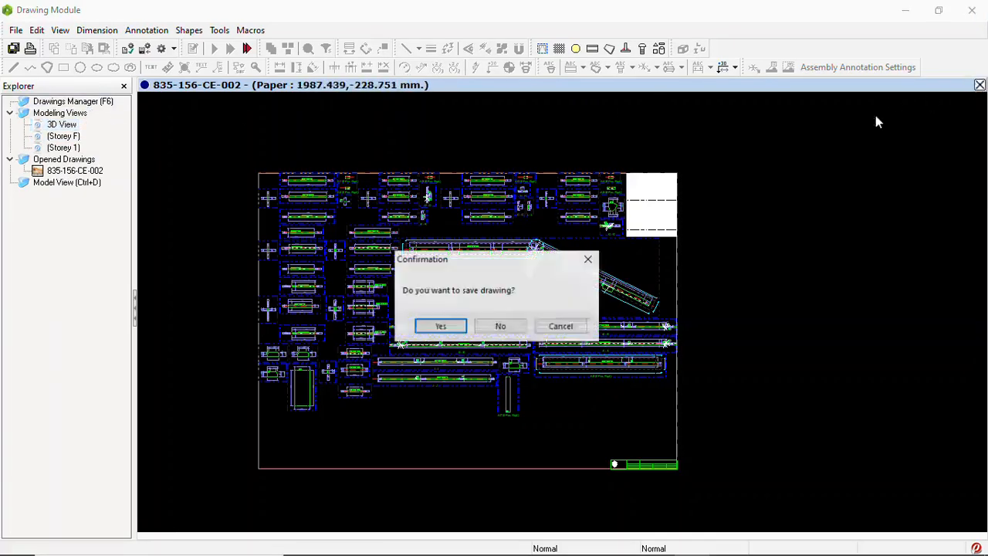
{"action": "left_click", "coordinate": [502, 327]}
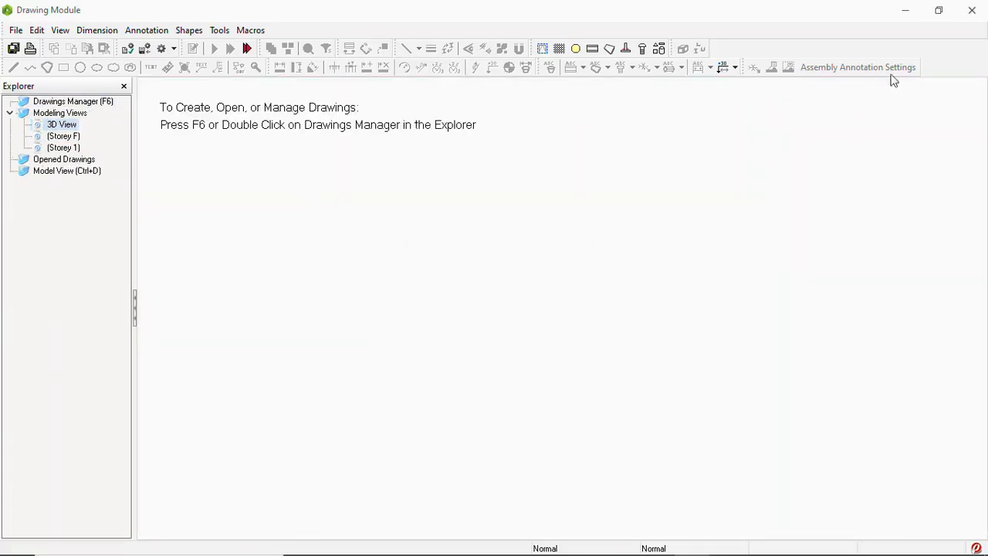
{"action": "left_click", "coordinate": [971, 24]}
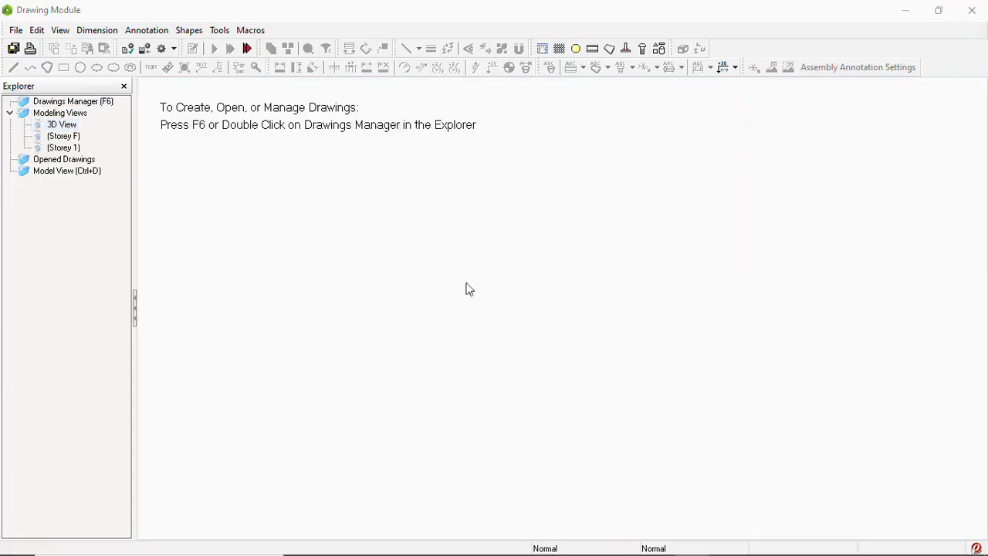
Step: Open the Storey F plan view with the pad footings and gridlines in view
{"action": "scroll", "coordinate": [453, 352], "scroll_direction": "up", "scroll_amount": 3}
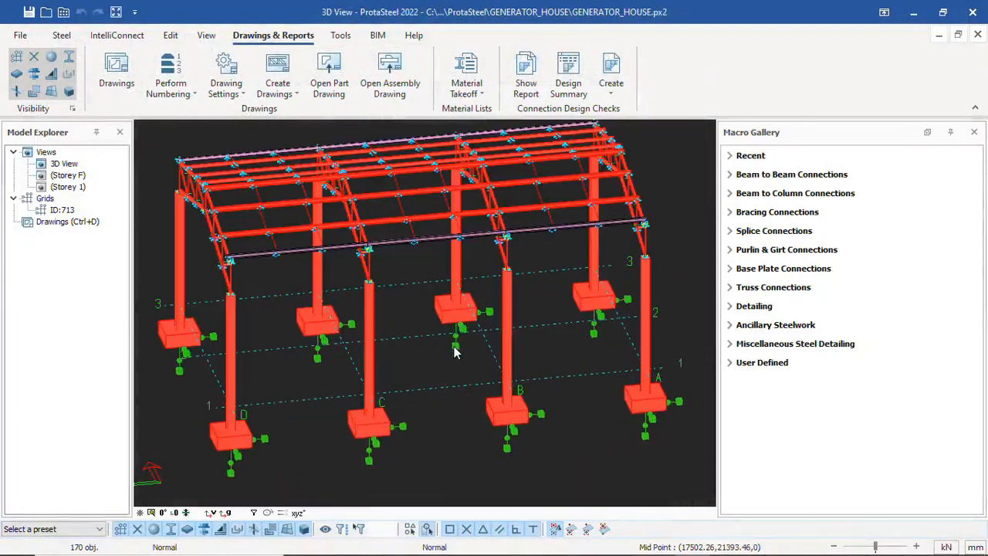
{"action": "double_click", "coordinate": [66, 175]}
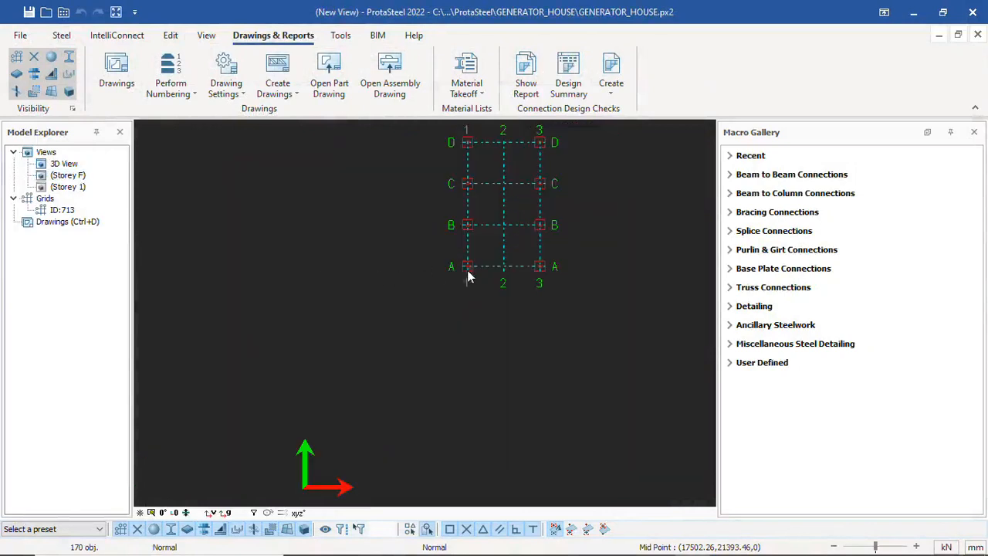
{"action": "scroll", "coordinate": [512, 249], "scroll_direction": "up", "scroll_amount": 2}
{"action": "scroll", "coordinate": [417, 399], "scroll_direction": "down", "scroll_amount": 3}
{"action": "scroll", "coordinate": [479, 241], "scroll_direction": "up", "scroll_amount": 5}
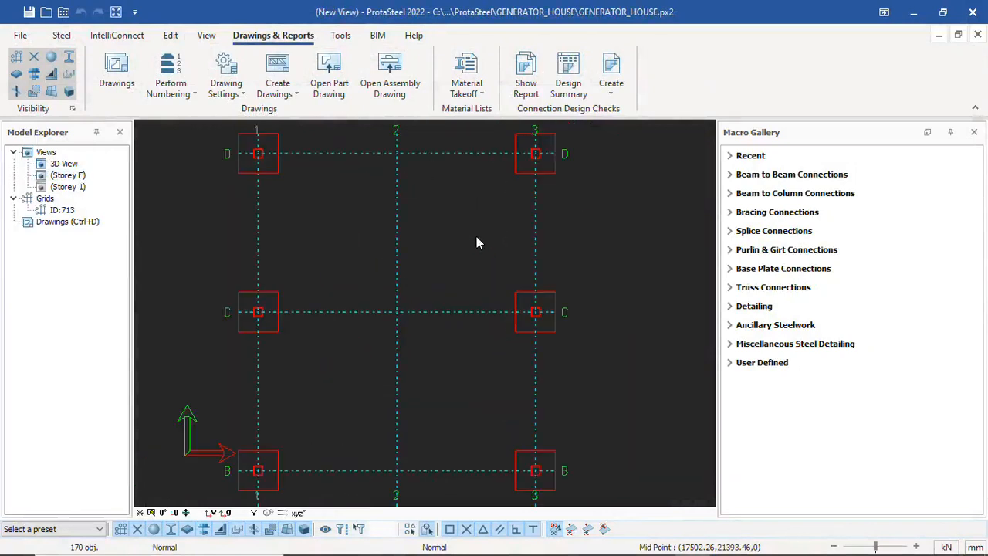
{"action": "scroll", "coordinate": [476, 242], "scroll_direction": "down", "scroll_amount": 3}
{"action": "scroll", "coordinate": [400, 408], "scroll_direction": "up", "scroll_amount": 4}
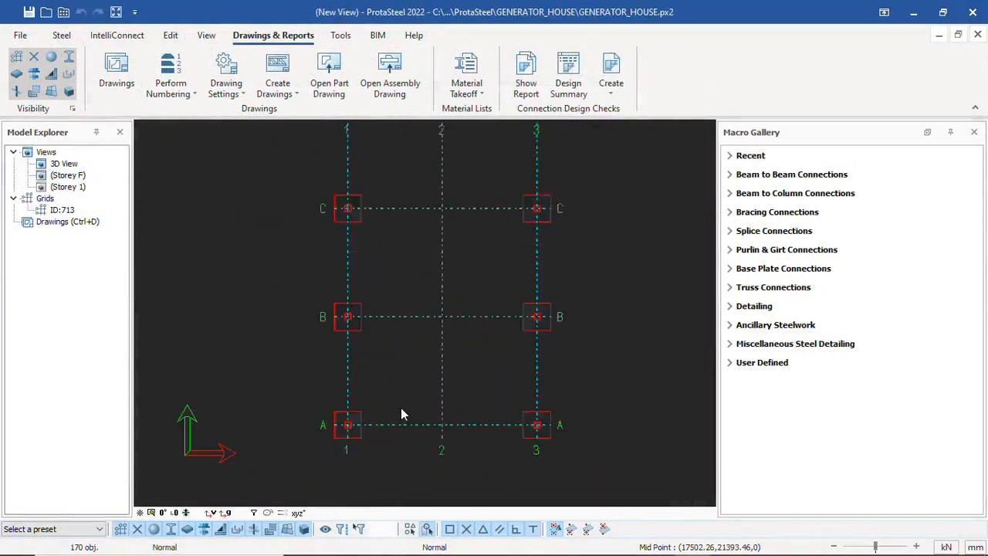
Step: Create a two-point elevation view along gridline A, from its intersection with grid 1 to that with grid 3
{"action": "left_click", "coordinate": [213, 38]}
{"action": "left_click", "coordinate": [177, 92]}
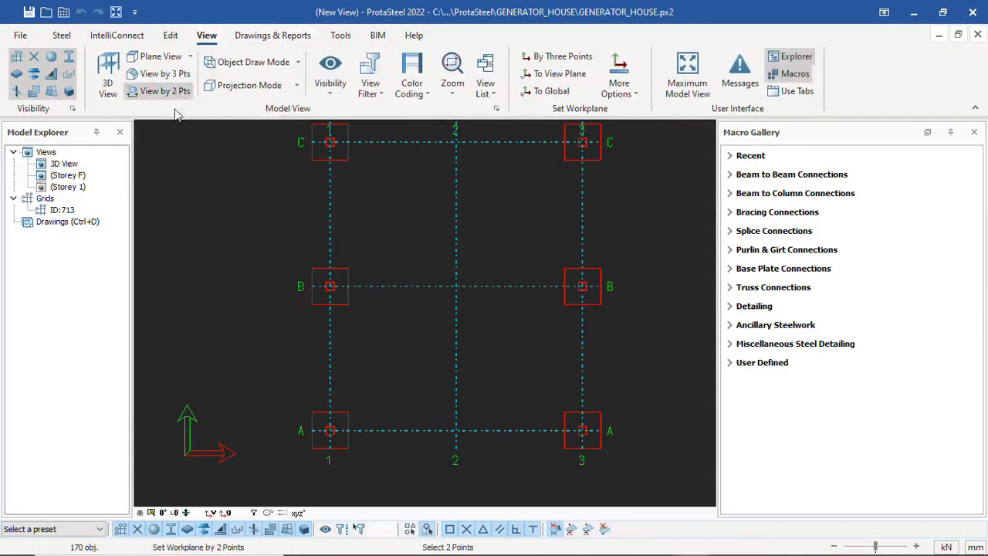
{"action": "left_click", "coordinate": [329, 446]}
{"action": "left_click", "coordinate": [573, 444]}
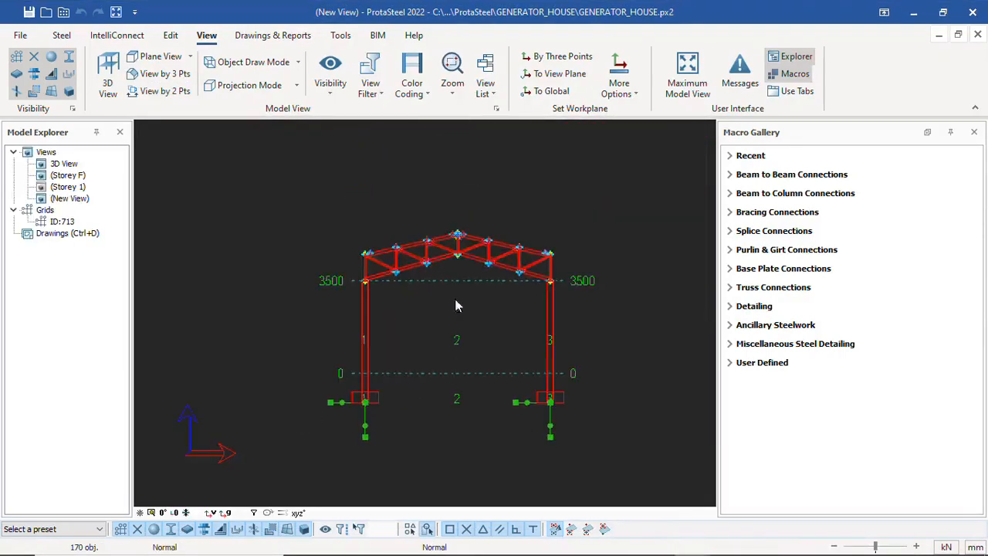
Step: Examine the truss frame in the new elevation view, checking the apex connection, chord nodes and web members
{"action": "scroll", "coordinate": [464, 250], "scroll_direction": "up", "scroll_amount": 4}
{"action": "scroll", "coordinate": [454, 263], "scroll_direction": "down", "scroll_amount": 3}
{"action": "scroll", "coordinate": [441, 242], "scroll_direction": "up", "scroll_amount": 4}
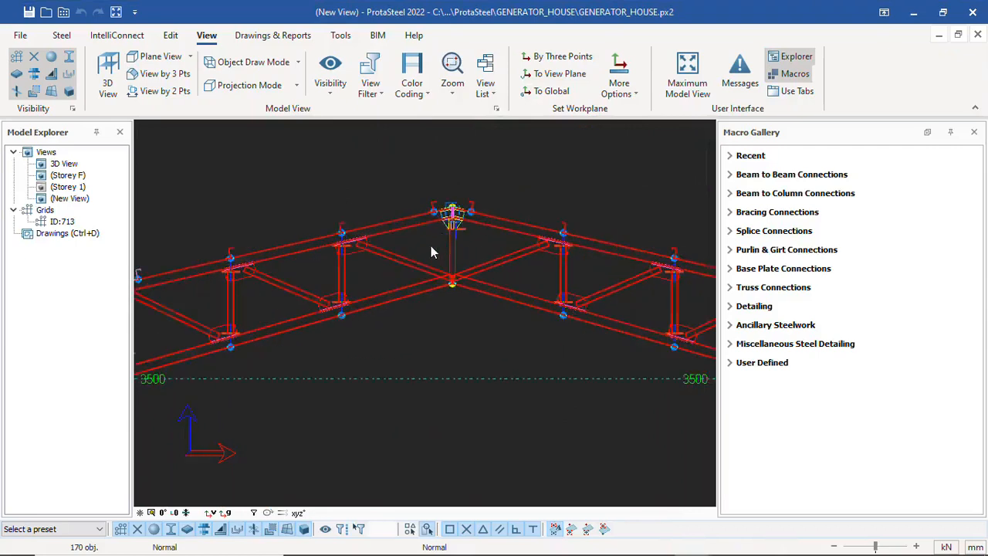
{"action": "scroll", "coordinate": [428, 250], "scroll_direction": "down", "scroll_amount": 3}
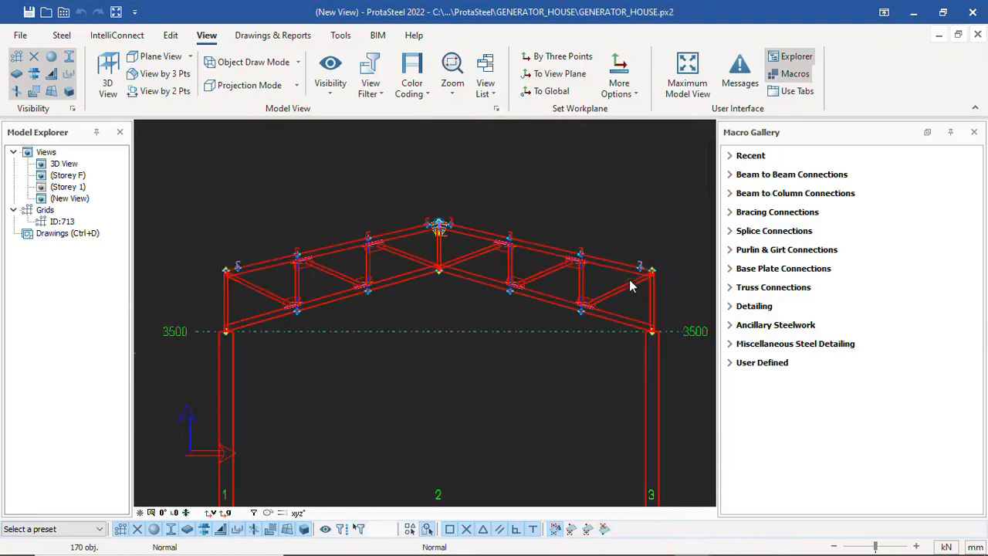
{"action": "scroll", "coordinate": [461, 236], "scroll_direction": "up", "scroll_amount": 5}
{"action": "scroll", "coordinate": [444, 235], "scroll_direction": "down", "scroll_amount": 3}
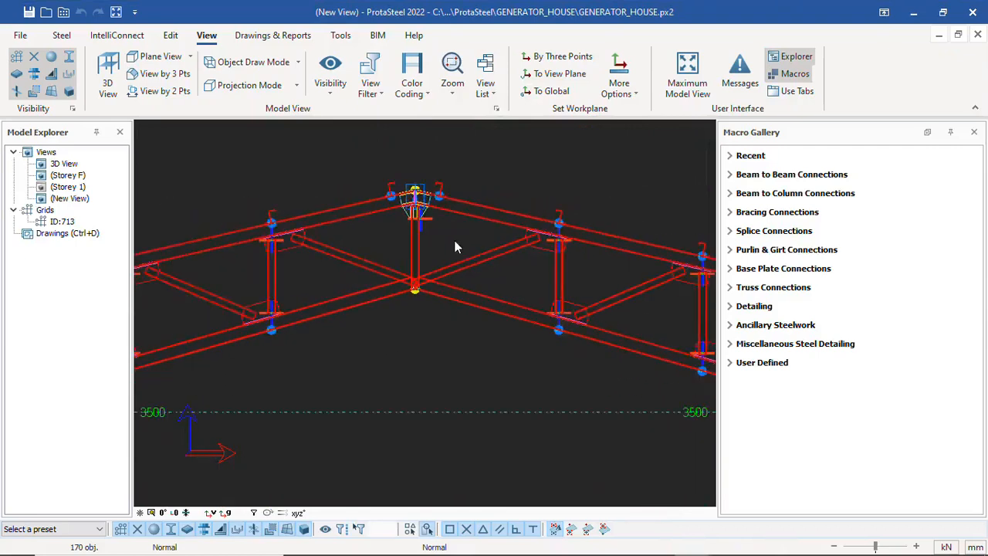
{"action": "scroll", "coordinate": [500, 263], "scroll_direction": "down", "scroll_amount": 2}
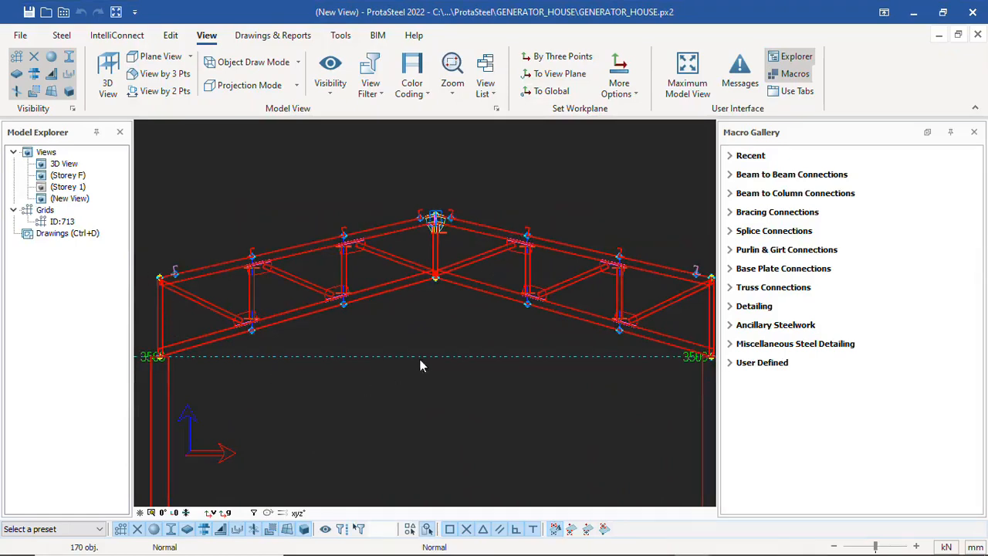
Step: Open the Storey 1 plan view with the truss lines on gridlines A to D in view
{"action": "scroll", "coordinate": [351, 309], "scroll_direction": "down", "scroll_amount": 3}
{"action": "scroll", "coordinate": [429, 327], "scroll_direction": "down", "scroll_amount": 1}
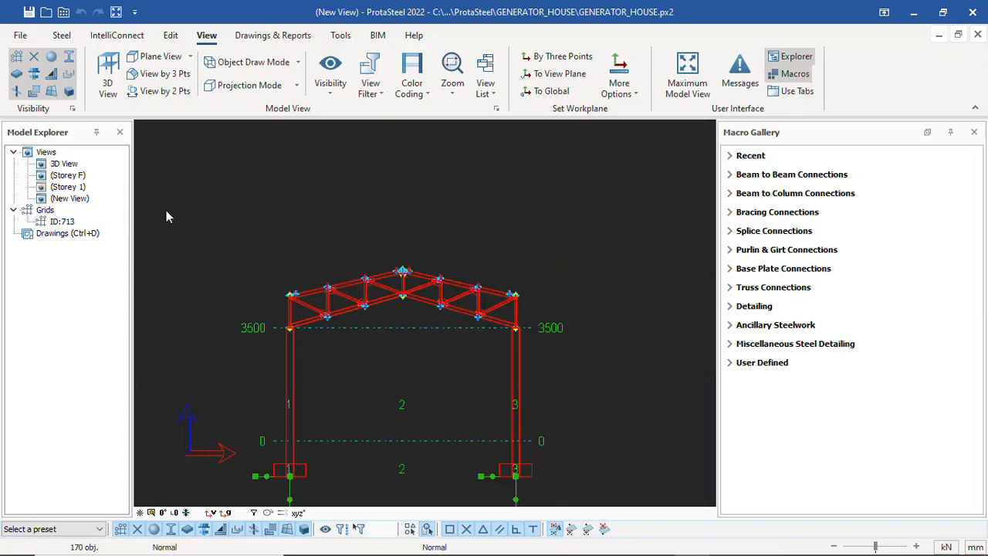
{"action": "scroll", "coordinate": [451, 331], "scroll_direction": "down", "scroll_amount": 2}
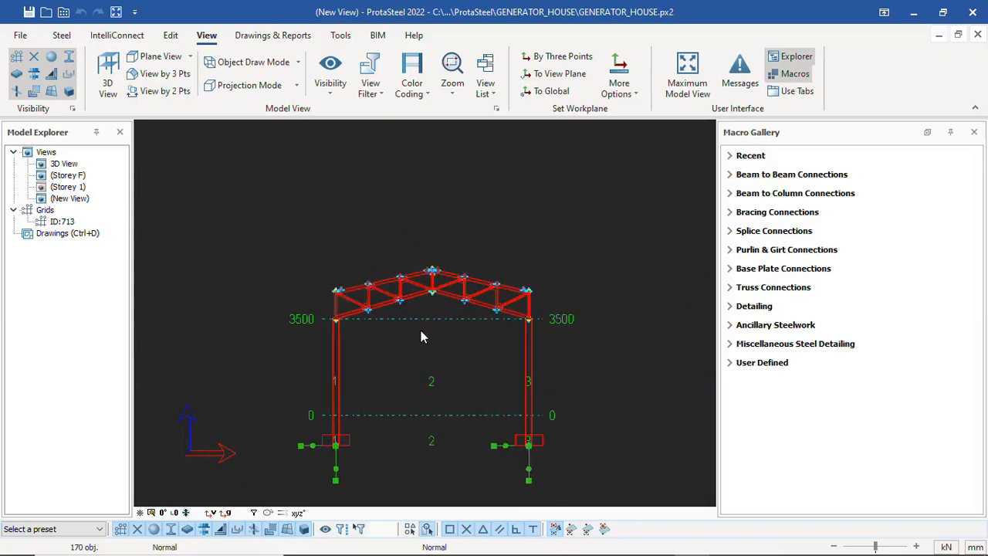
{"action": "double_click", "coordinate": [77, 187]}
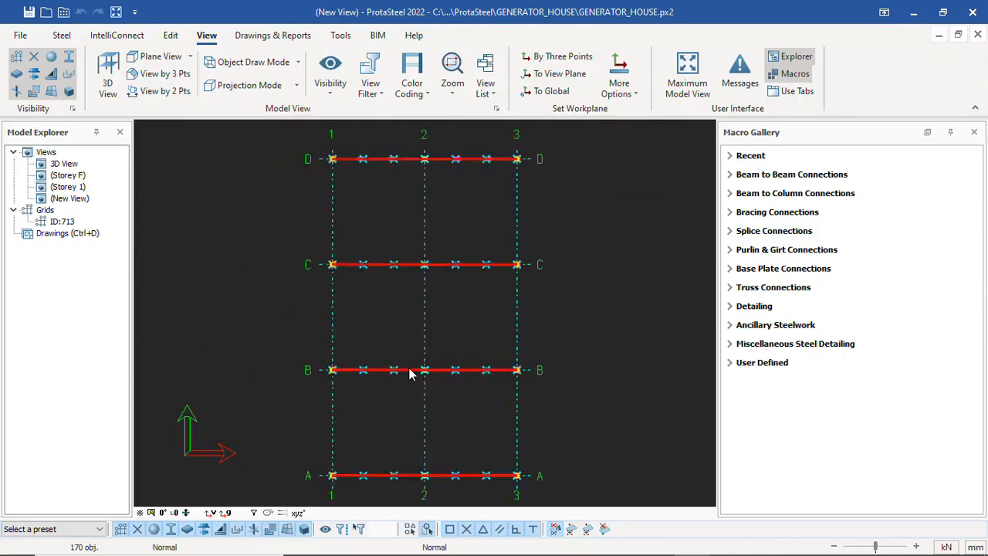
{"action": "scroll", "coordinate": [425, 387], "scroll_direction": "up", "scroll_amount": 2}
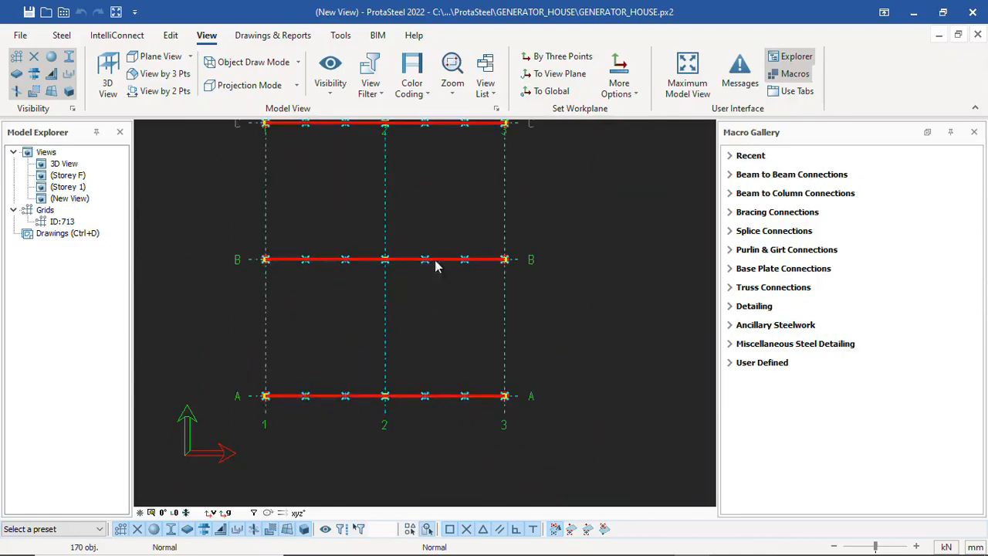
{"action": "scroll", "coordinate": [410, 361], "scroll_direction": "down", "scroll_amount": 3}
{"action": "scroll", "coordinate": [418, 170], "scroll_direction": "up", "scroll_amount": 2}
{"action": "scroll", "coordinate": [356, 224], "scroll_direction": "down", "scroll_amount": 1}
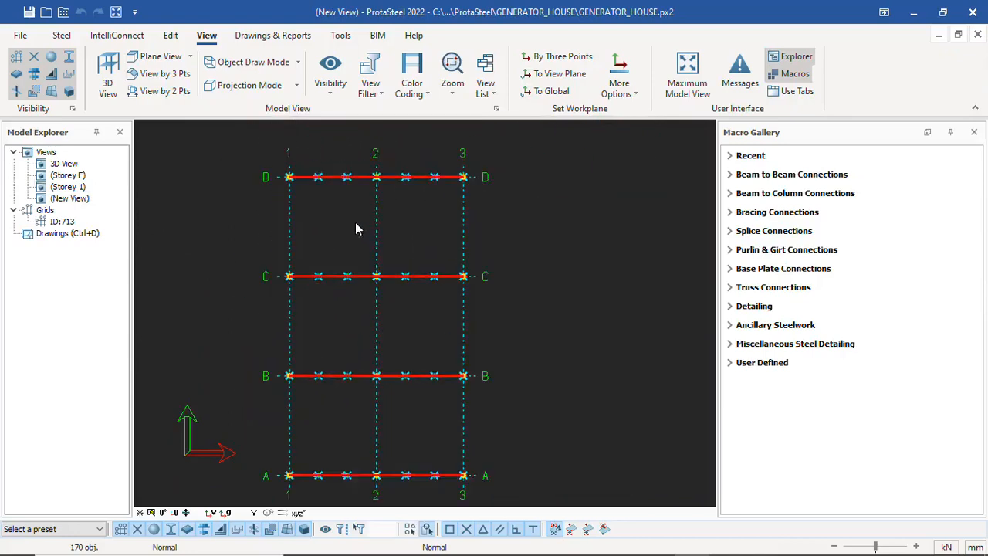
{"action": "scroll", "coordinate": [531, 330], "scroll_direction": "down", "scroll_amount": 3}
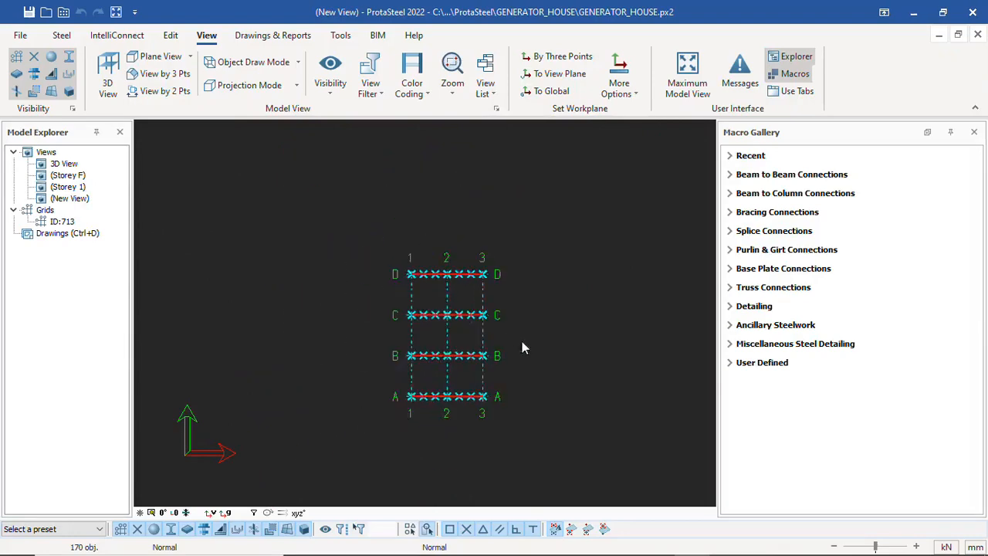
{"action": "scroll", "coordinate": [451, 415], "scroll_direction": "up", "scroll_amount": 2}
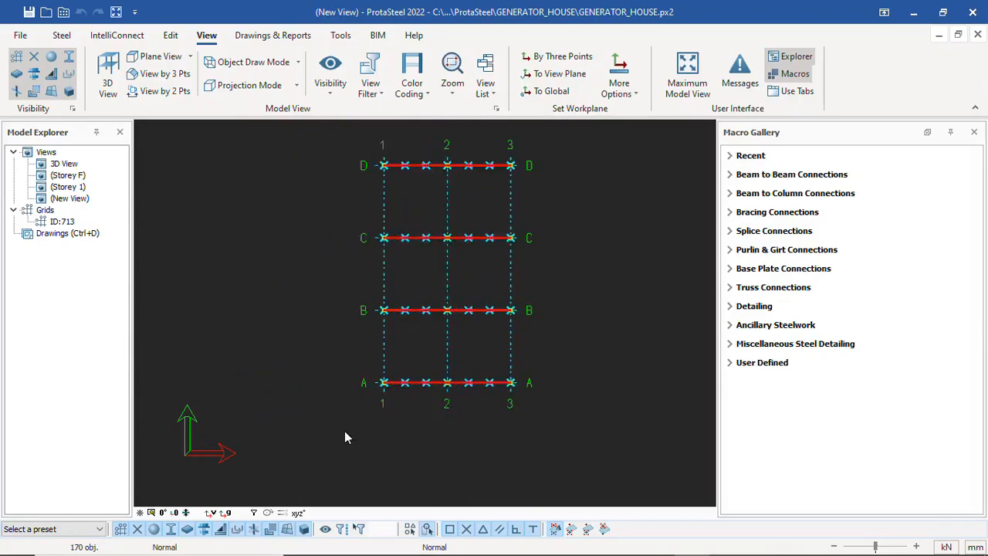
{"action": "scroll", "coordinate": [345, 437], "scroll_direction": "down", "scroll_amount": 2}
{"action": "scroll", "coordinate": [397, 291], "scroll_direction": "up", "scroll_amount": 3}
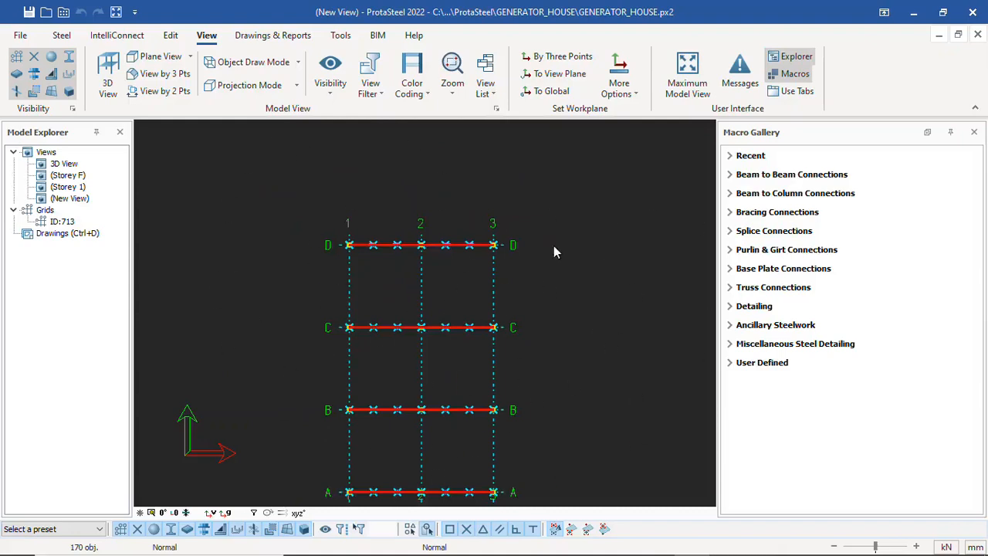
Step: Start a two-point view on the Storey 1 plan and examine the grid intersections along gridlines A to D
{"action": "left_click", "coordinate": [160, 91]}
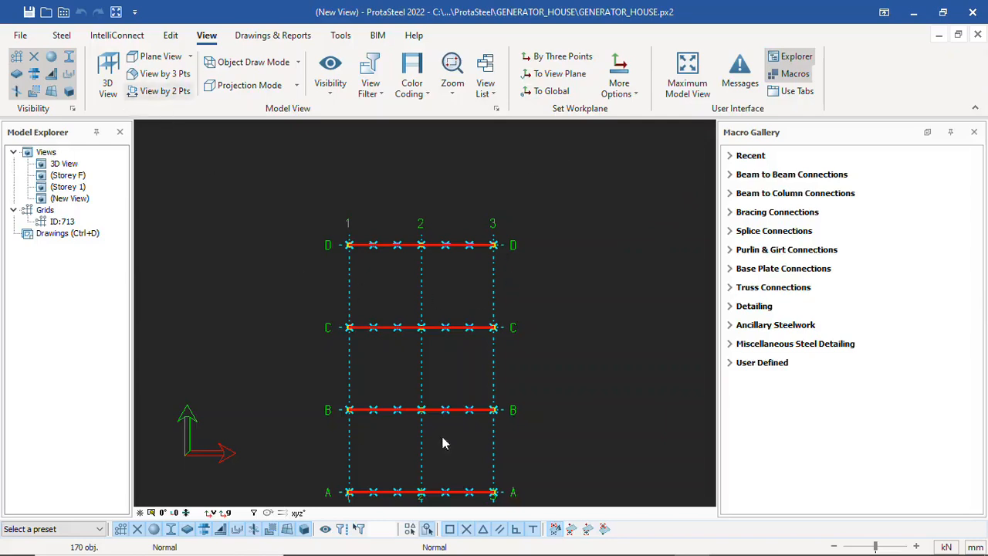
{"action": "scroll", "coordinate": [438, 261], "scroll_direction": "up", "scroll_amount": 5}
{"action": "scroll", "coordinate": [439, 209], "scroll_direction": "down", "scroll_amount": 2}
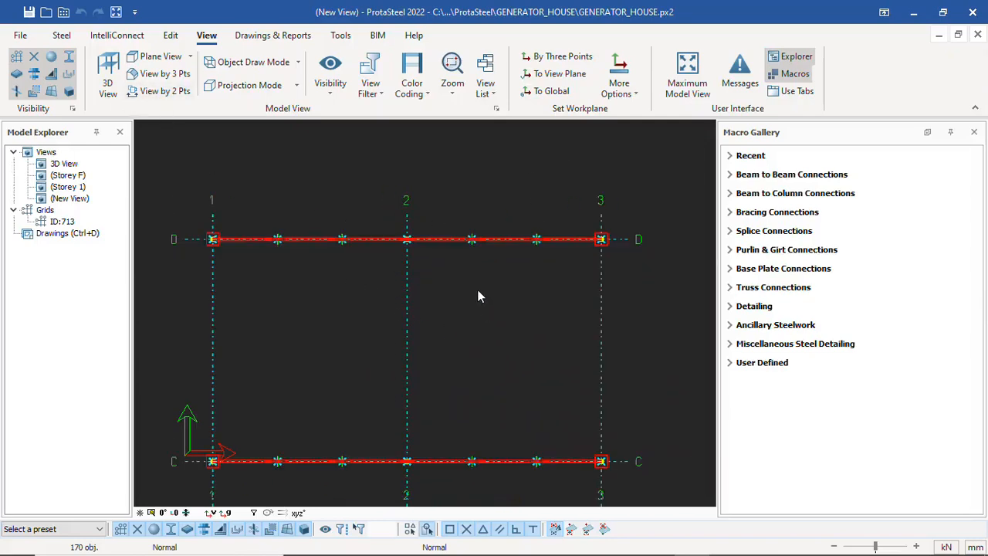
{"action": "scroll", "coordinate": [434, 182], "scroll_direction": "down", "scroll_amount": 2}
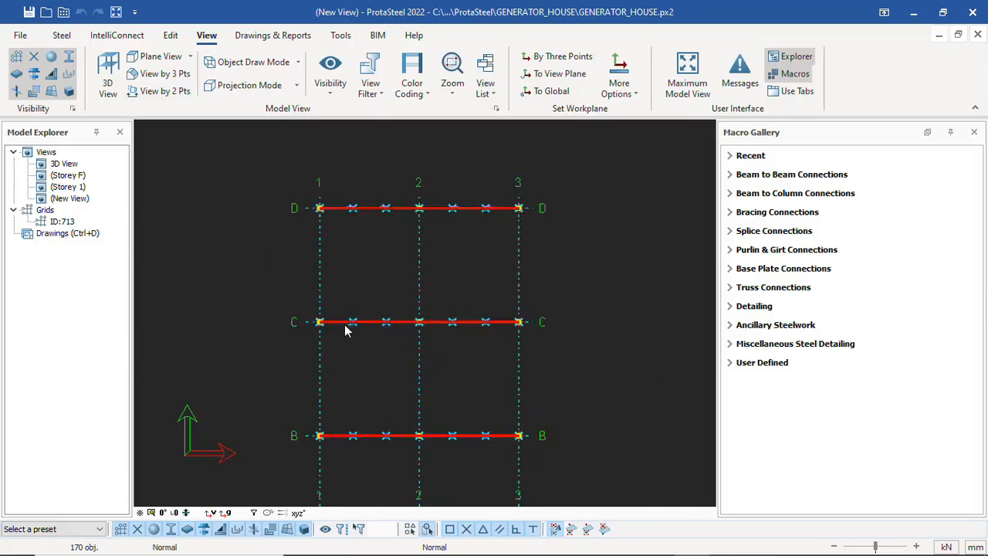
{"action": "scroll", "coordinate": [346, 331], "scroll_direction": "up", "scroll_amount": 3}
{"action": "scroll", "coordinate": [307, 321], "scroll_direction": "down", "scroll_amount": 3}
{"action": "scroll", "coordinate": [366, 181], "scroll_direction": "up", "scroll_amount": 2}
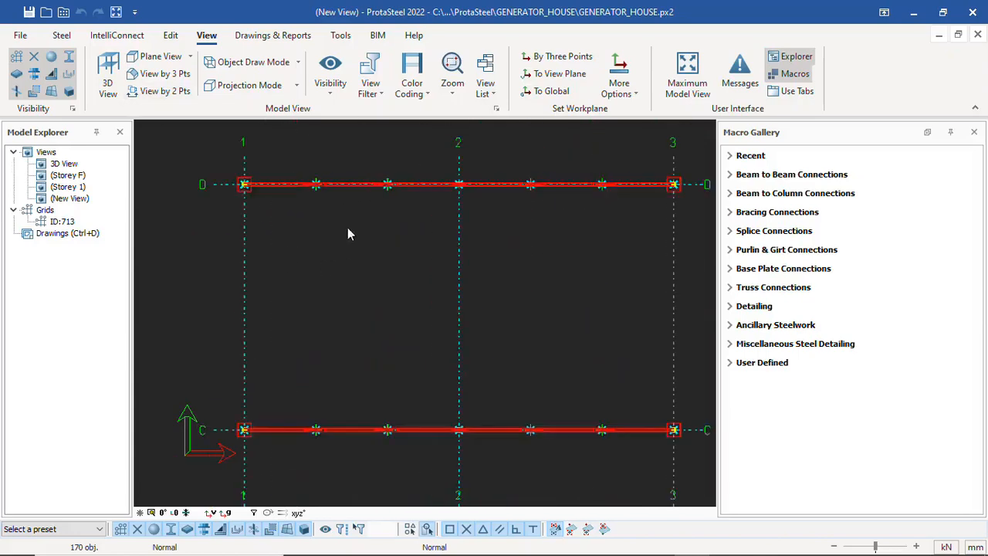
{"action": "scroll", "coordinate": [347, 234], "scroll_direction": "down", "scroll_amount": 2}
{"action": "scroll", "coordinate": [474, 259], "scroll_direction": "down", "scroll_amount": 1}
{"action": "scroll", "coordinate": [410, 413], "scroll_direction": "up", "scroll_amount": 2}
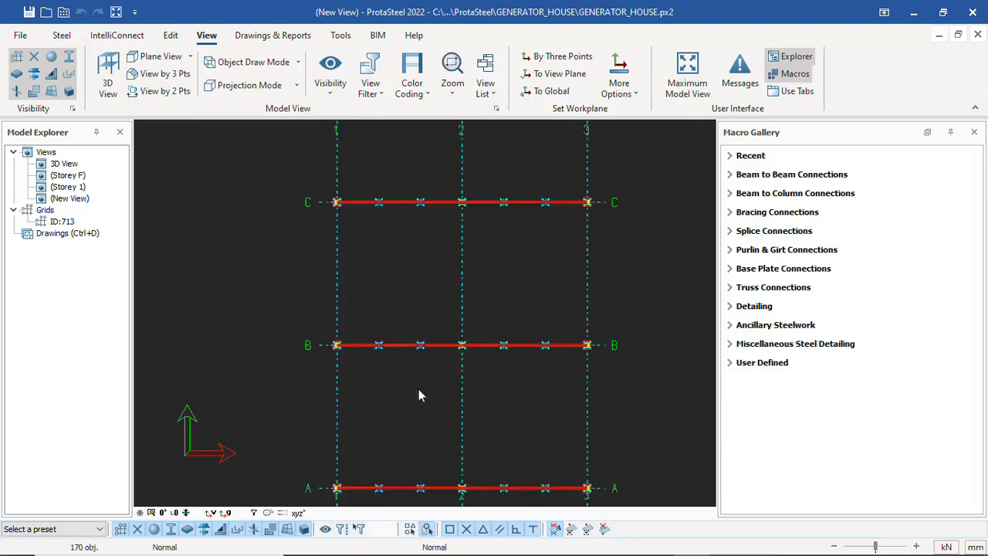
{"action": "scroll", "coordinate": [433, 370], "scroll_direction": "down", "scroll_amount": 3}
{"action": "scroll", "coordinate": [430, 431], "scroll_direction": "up", "scroll_amount": 3}
{"action": "scroll", "coordinate": [430, 431], "scroll_direction": "down", "scroll_amount": 1}
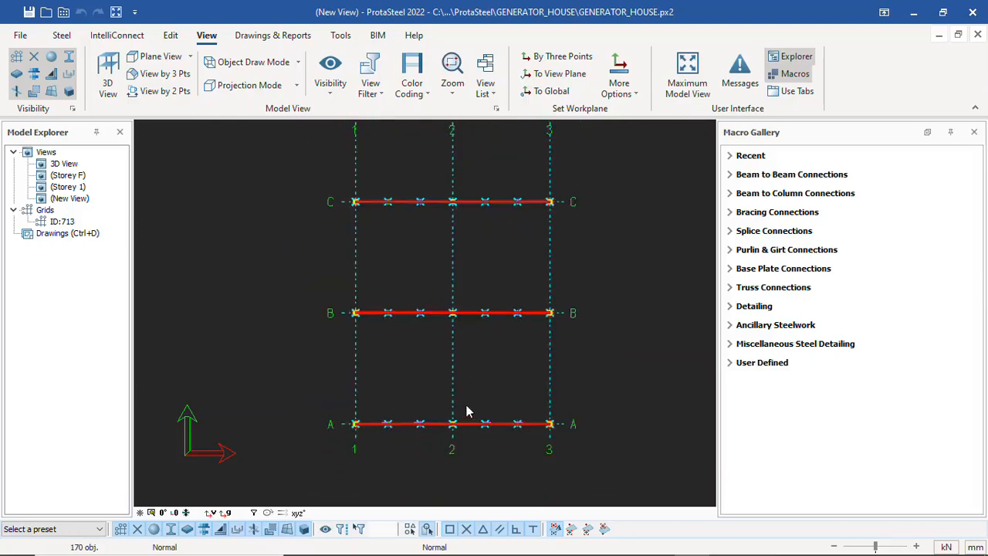
{"action": "scroll", "coordinate": [468, 399], "scroll_direction": "down", "scroll_amount": 1}
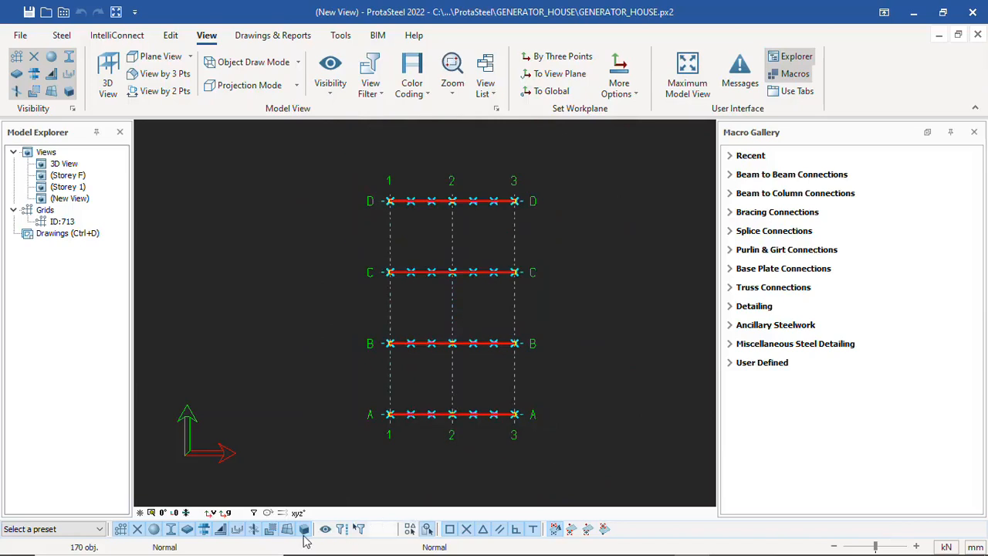